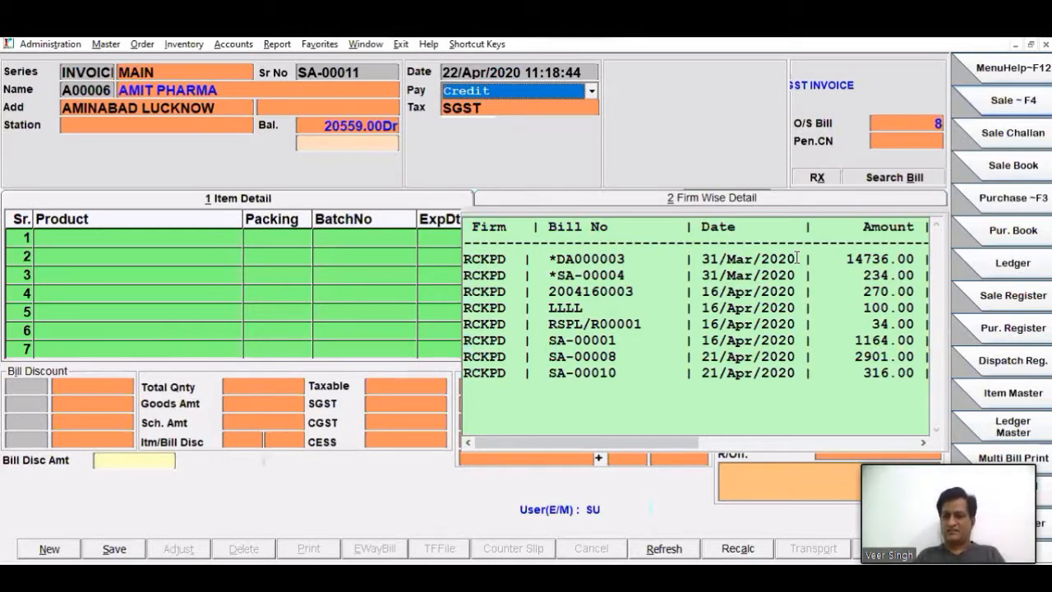
# - Exit the open sale entry and bring up the Sale-1 page of the Control Parameters
pyautogui.press('Escape')
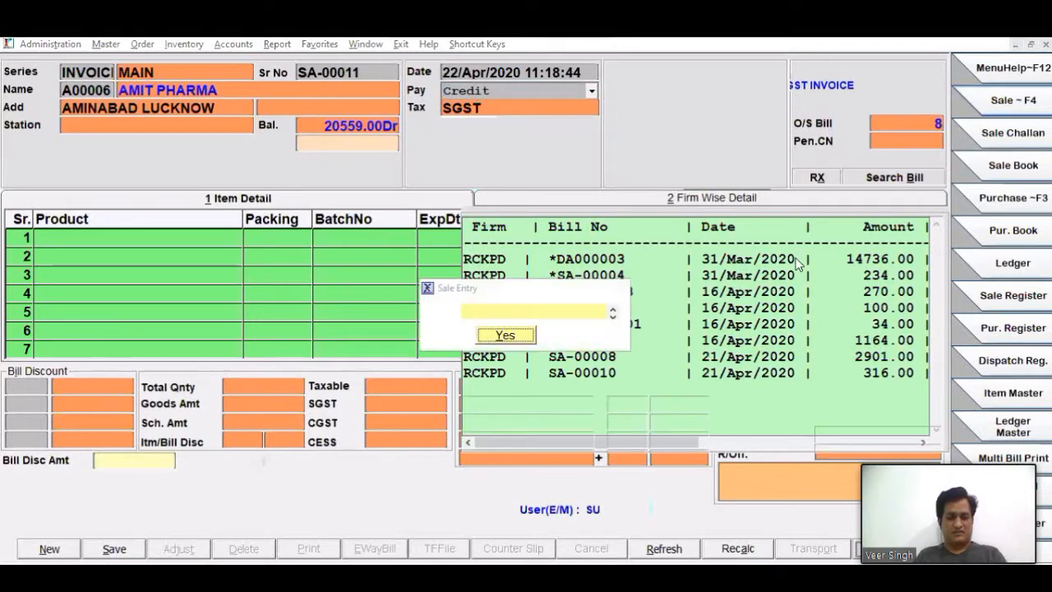
pyautogui.press('Return')
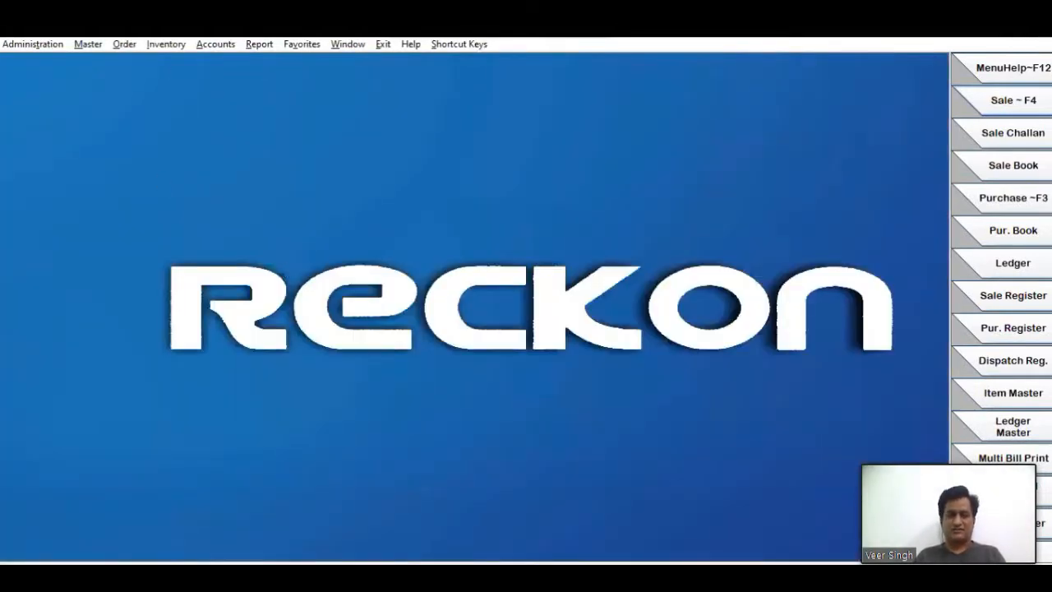
pyautogui.click(25, 44)
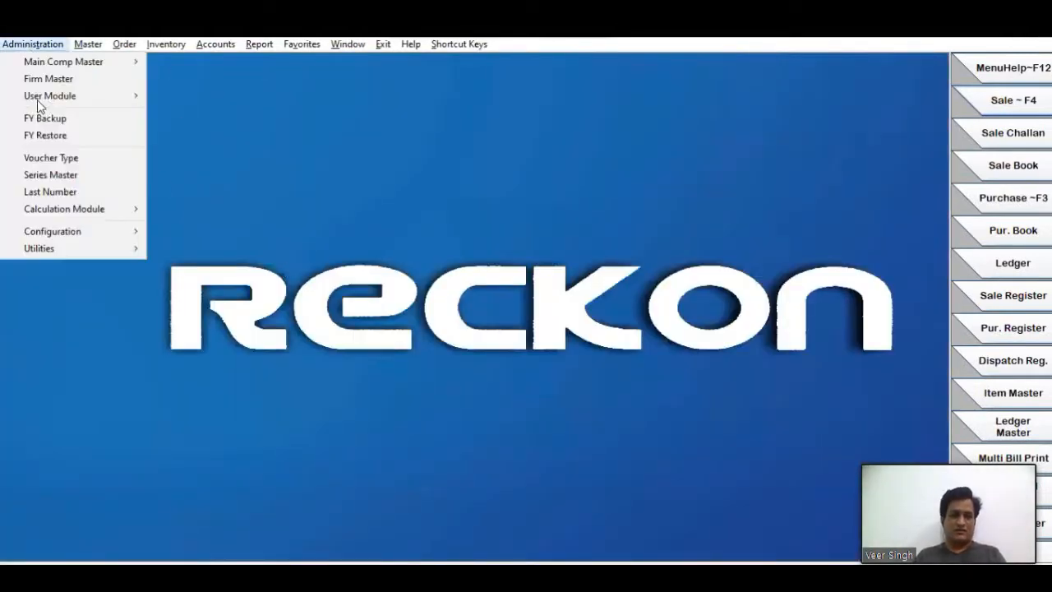
pyautogui.moveTo(86, 237)
pyautogui.moveTo(295, 233)
pyautogui.click(437, 231)
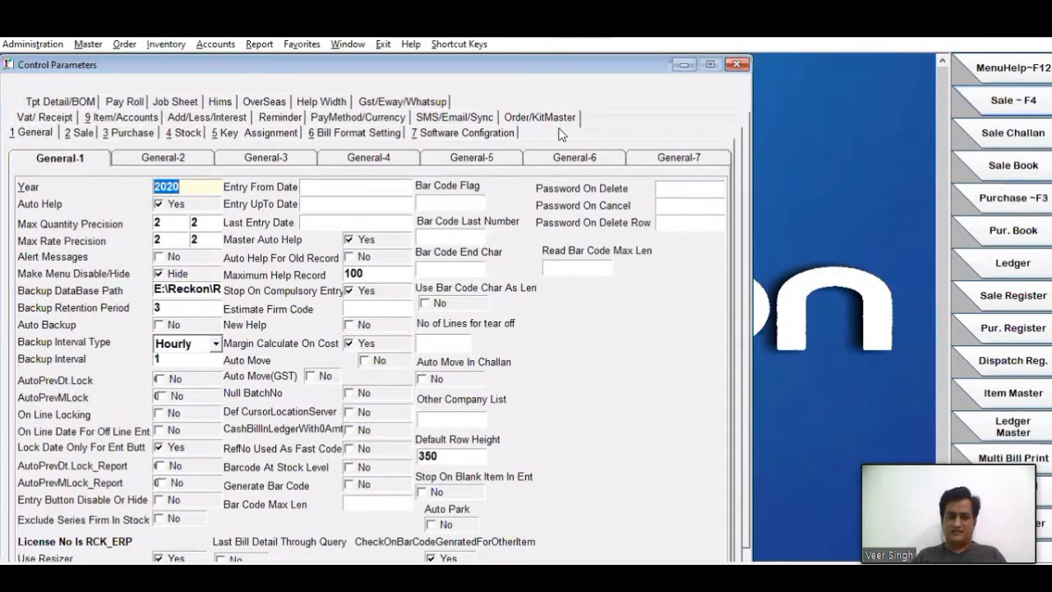
pyautogui.click(72, 134)
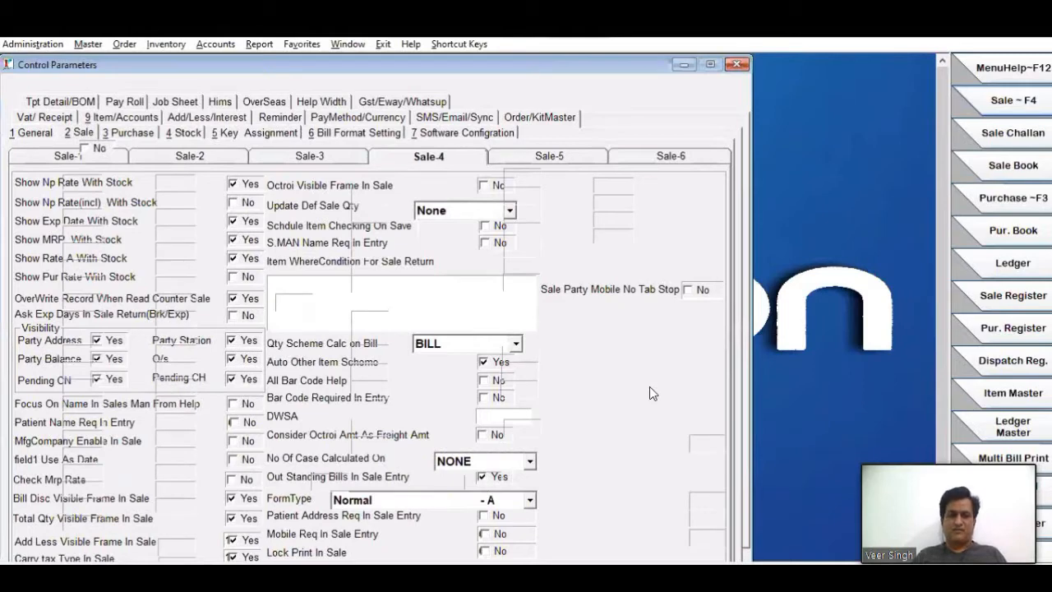
pyautogui.click(68, 156)
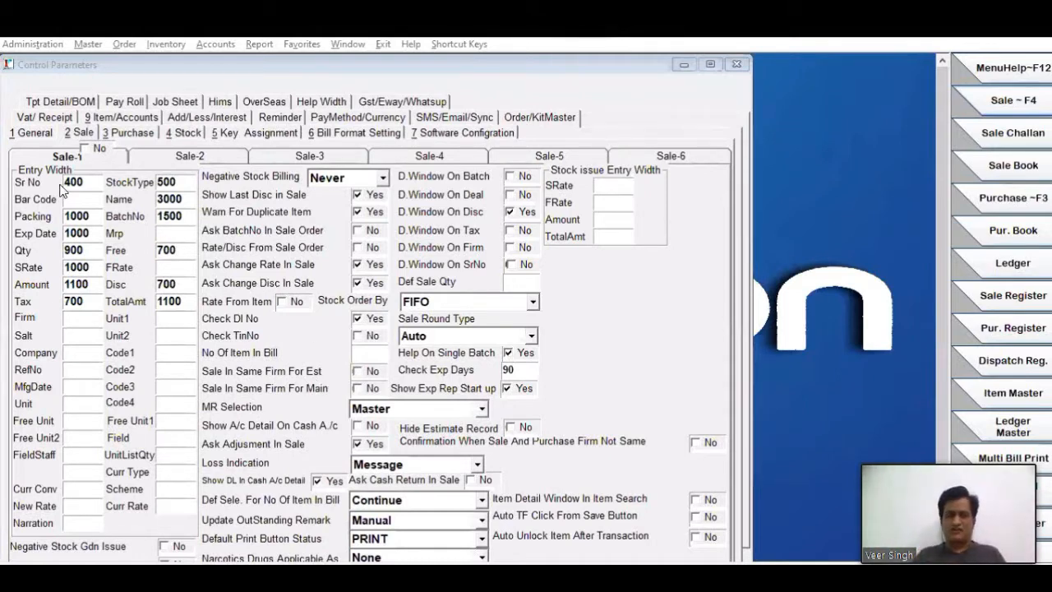
# - Review the Sr No and StockType entry widths against the item grid of a new sale entry for AMIT PHARMA
pyautogui.doubleClick(91, 183)
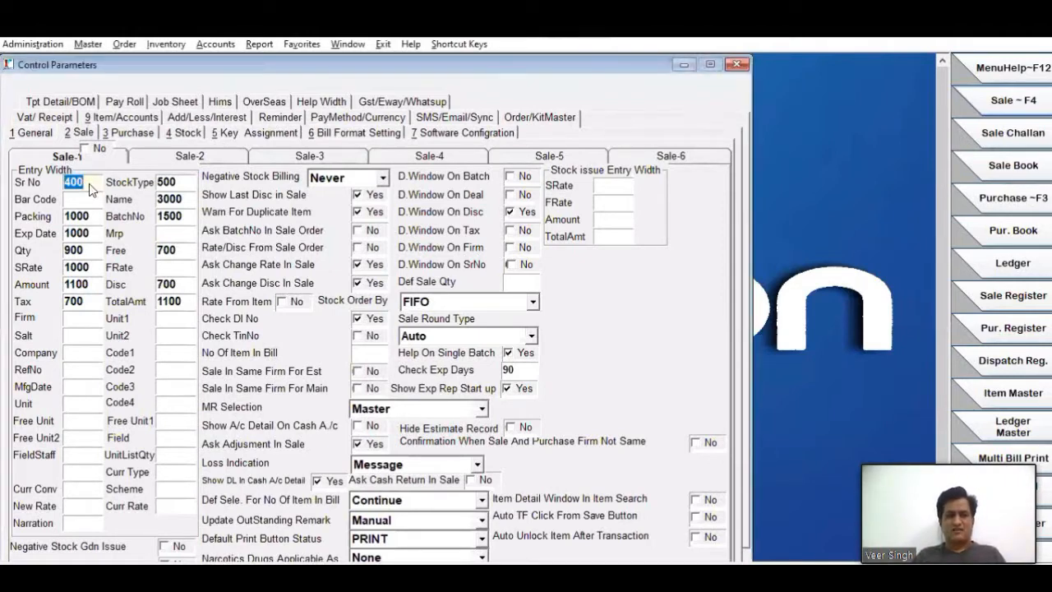
pyautogui.doubleClick(184, 182)
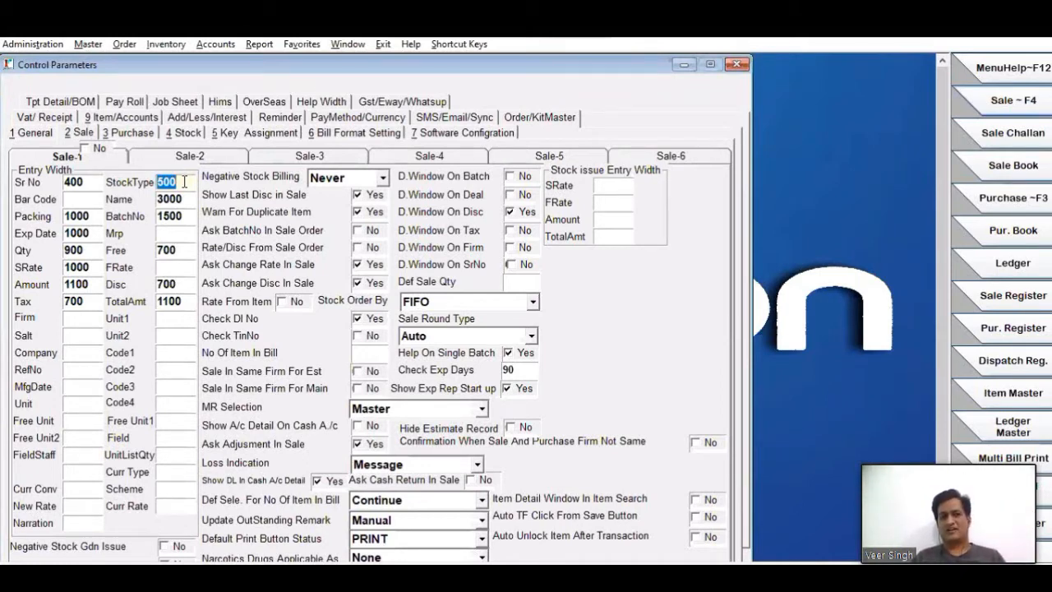
pyautogui.click(180, 182)
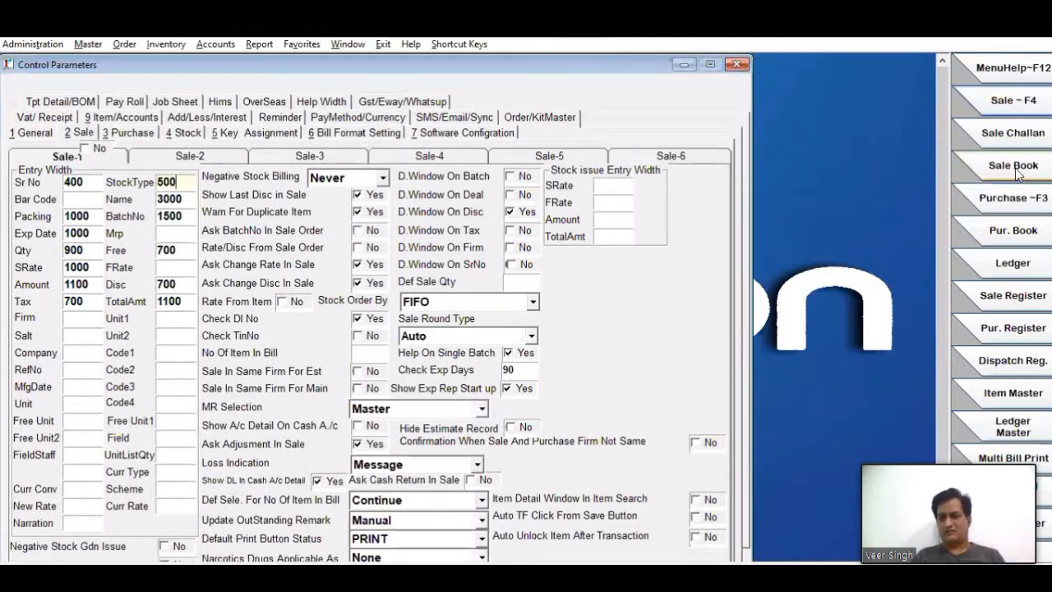
pyautogui.click(1007, 101)
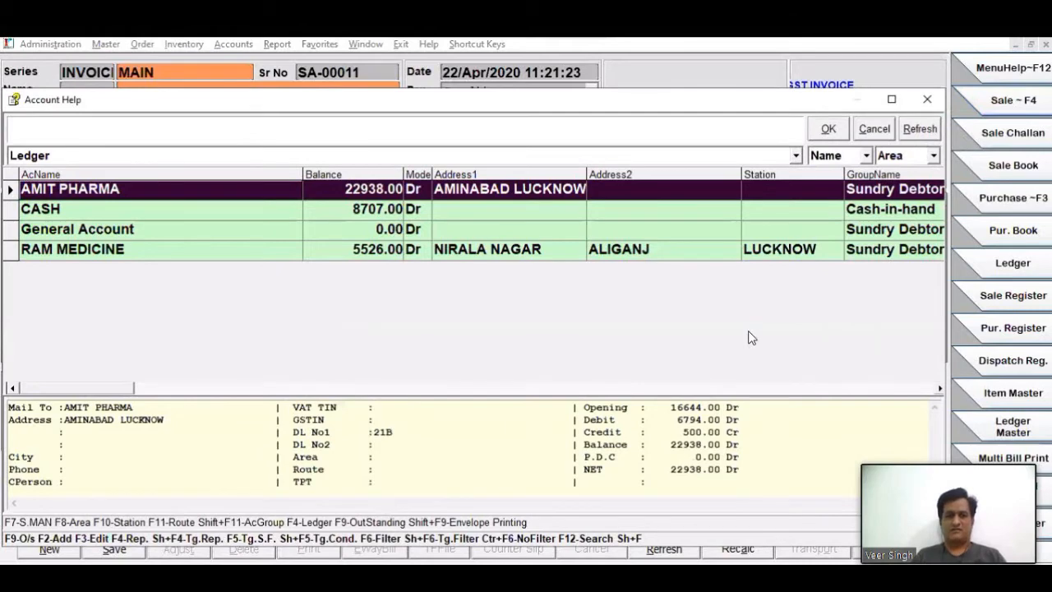
pyautogui.press('Return')
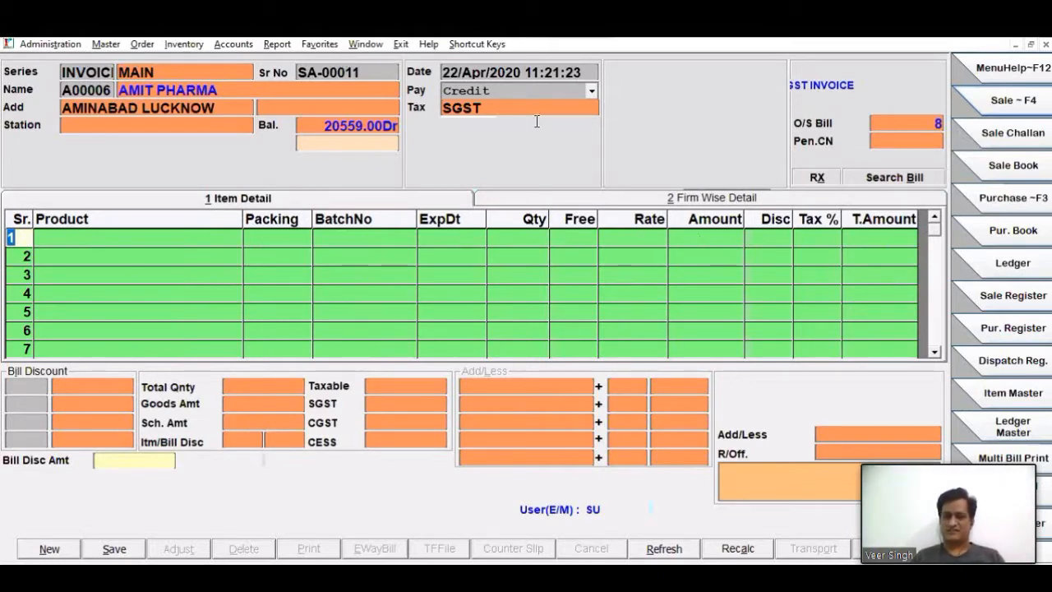
# - Return to the Control Parameters and set the Mrp entry width to 800
pyautogui.click(356, 44)
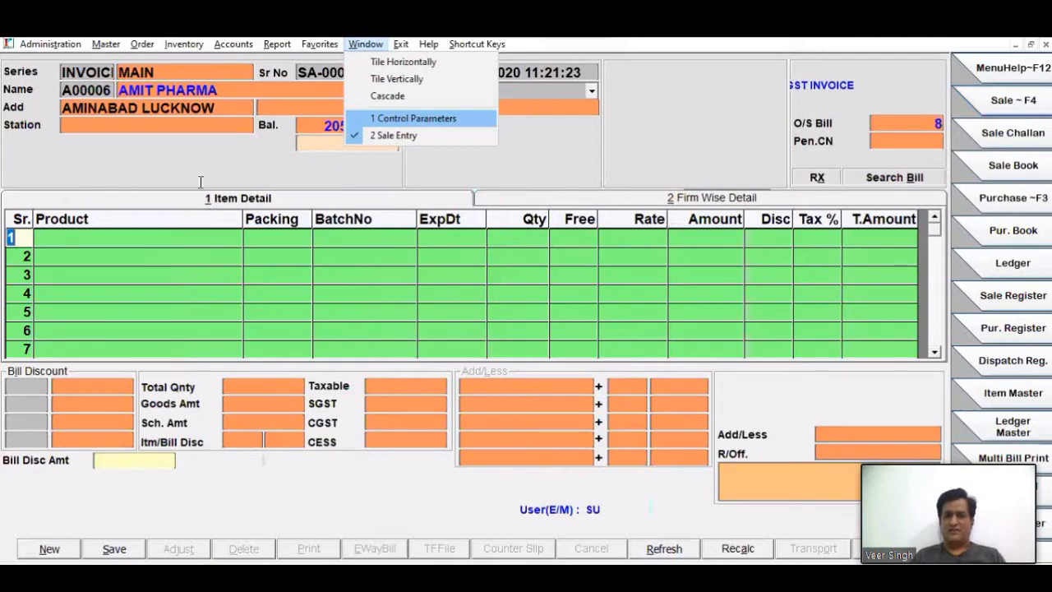
pyautogui.press('Return')
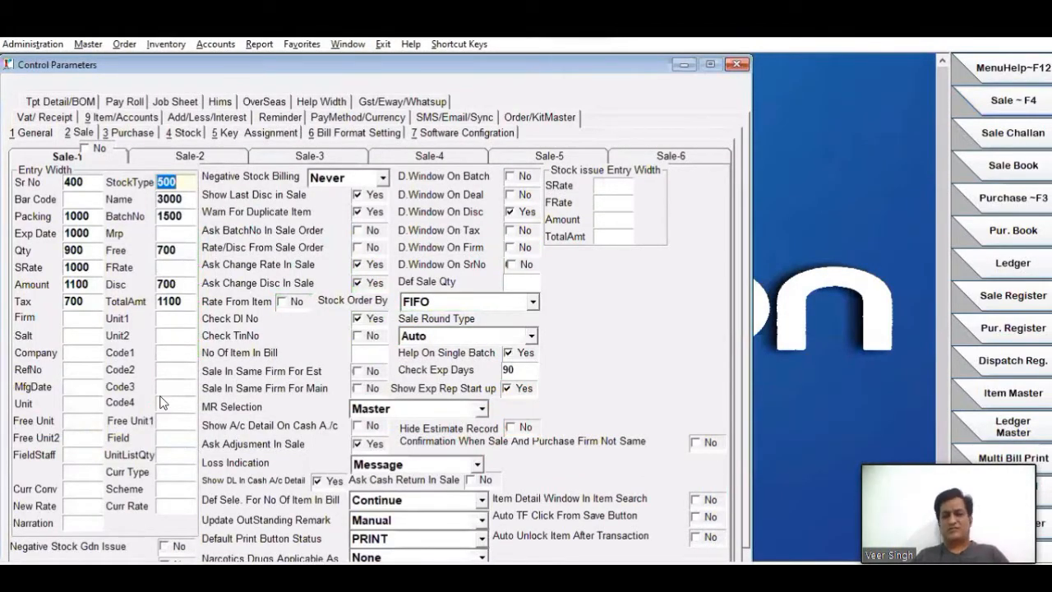
pyautogui.click(174, 233)
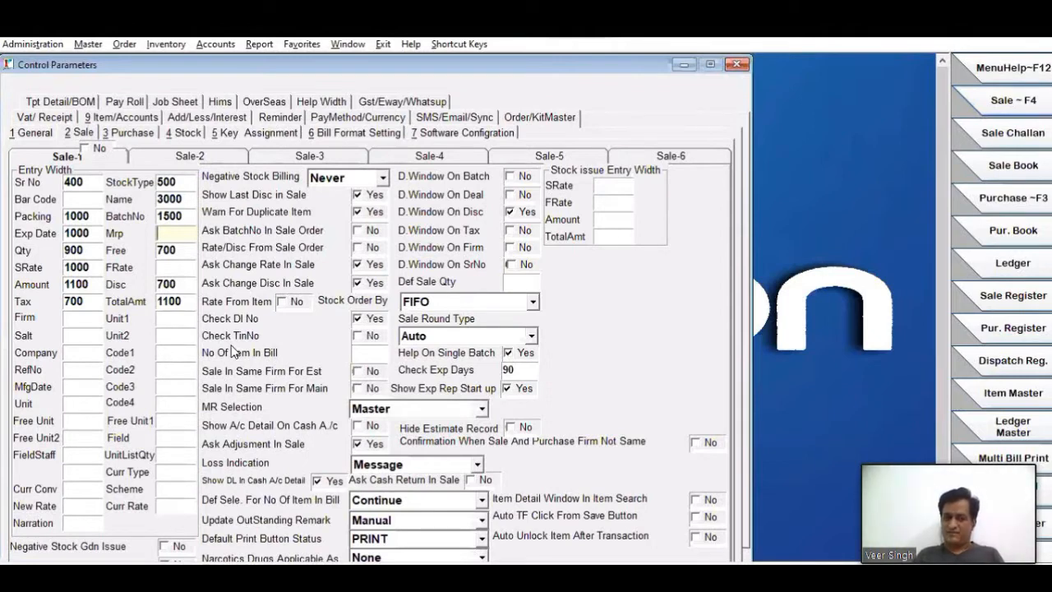
pyautogui.write('800')
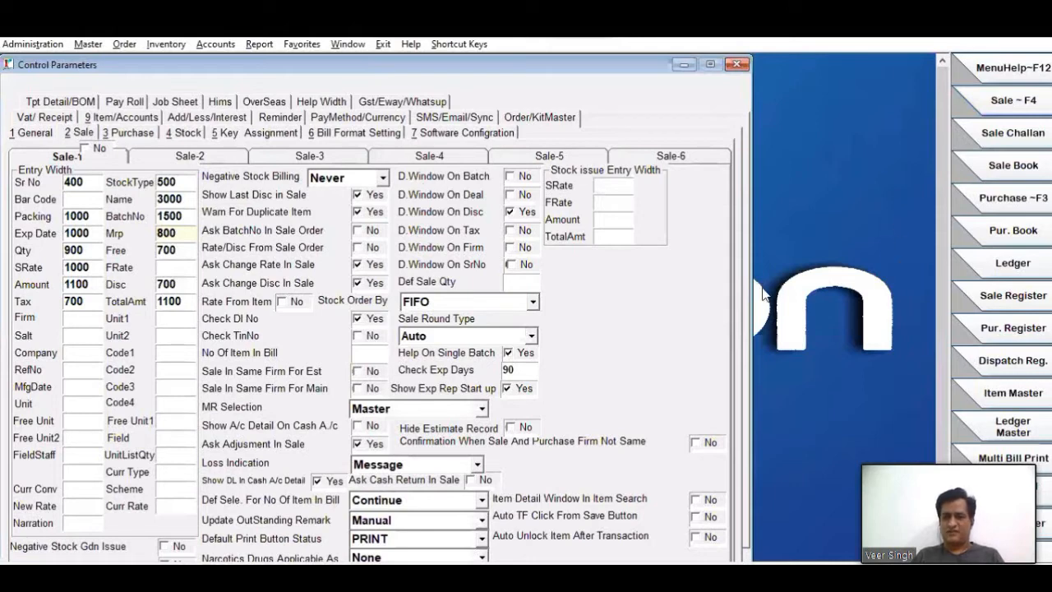
# - Set the sale entry width of Name to 2500 and of BatchNo to 1200 in the Control Parameters
pyautogui.press('Escape')
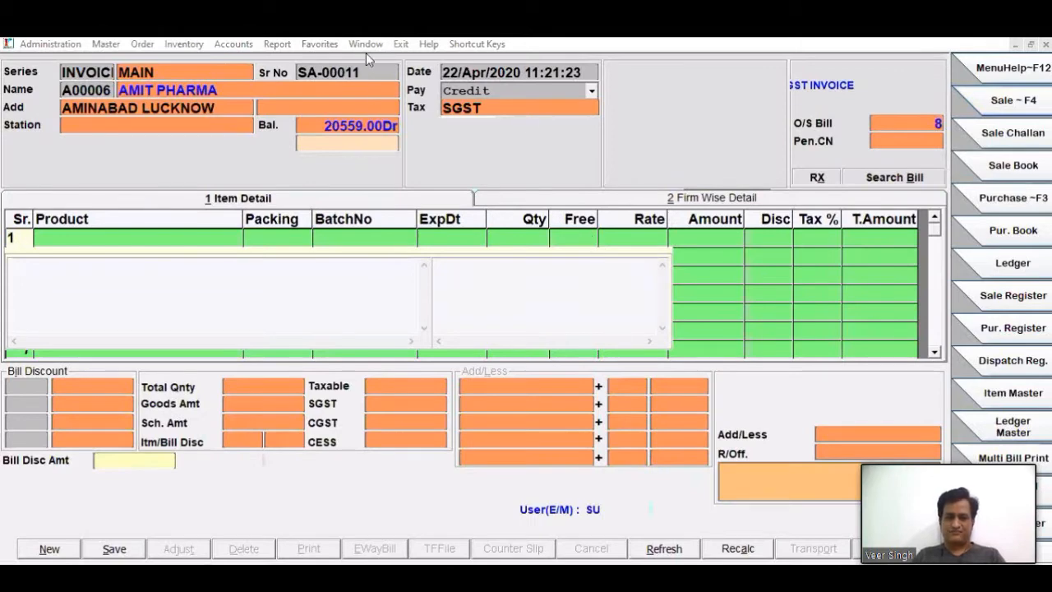
pyautogui.hotkey('alt', 'w')
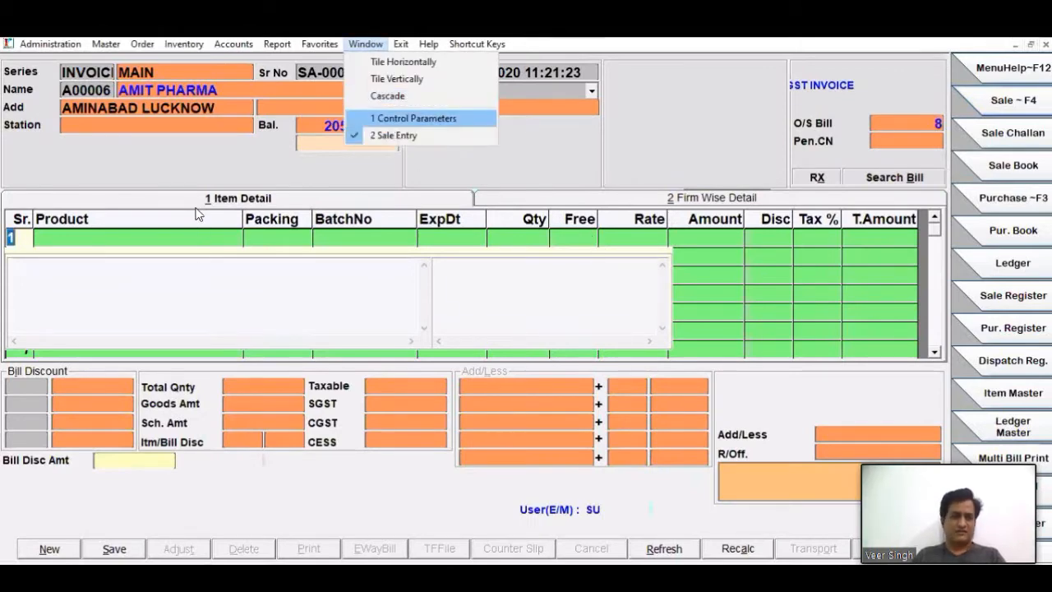
pyautogui.press('Return')
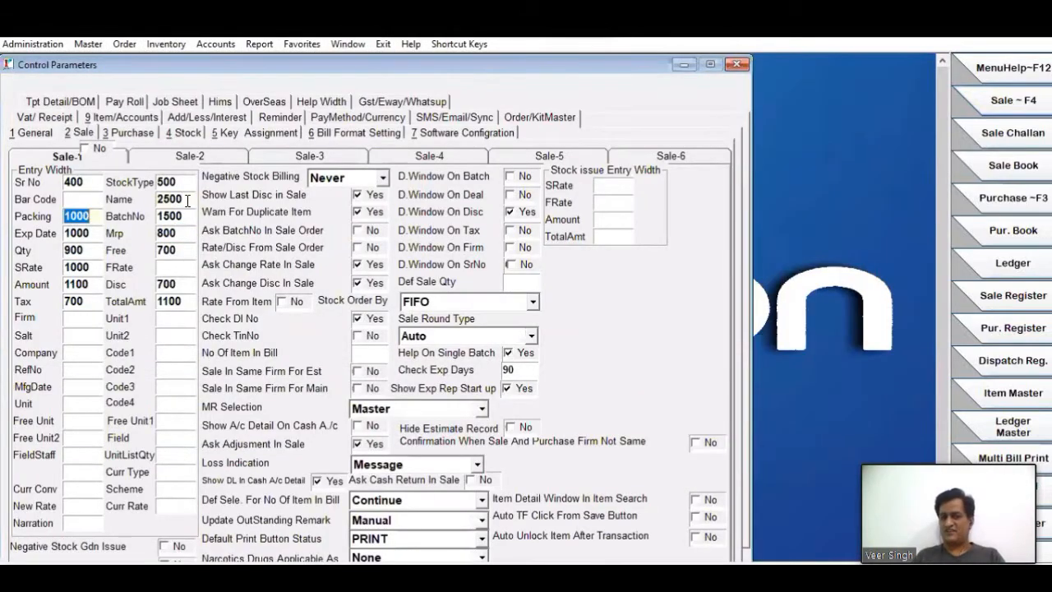
pyautogui.press('Tab')
pyautogui.write('10')
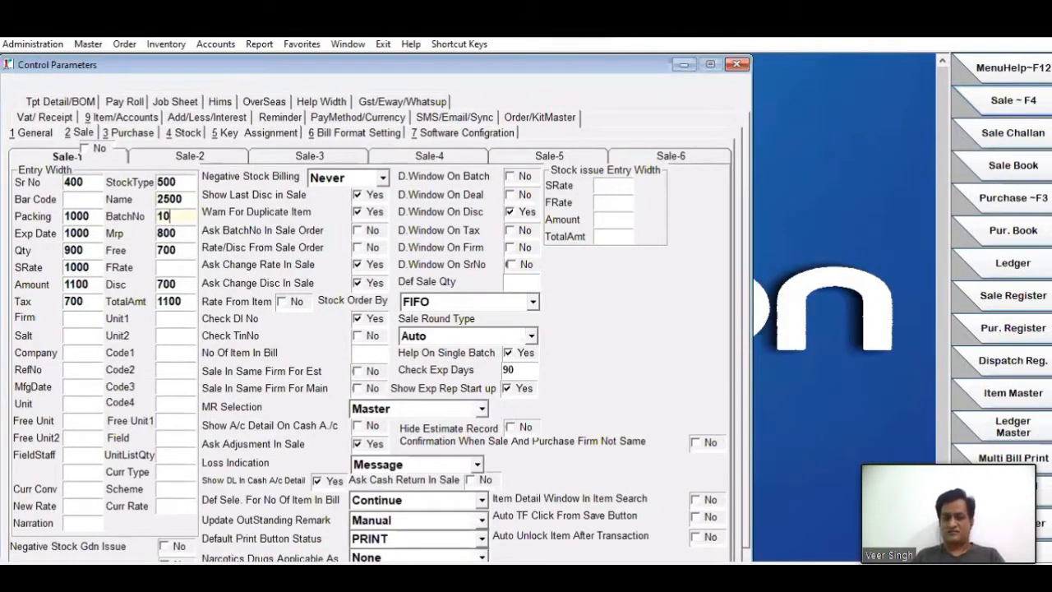
pyautogui.write('00')
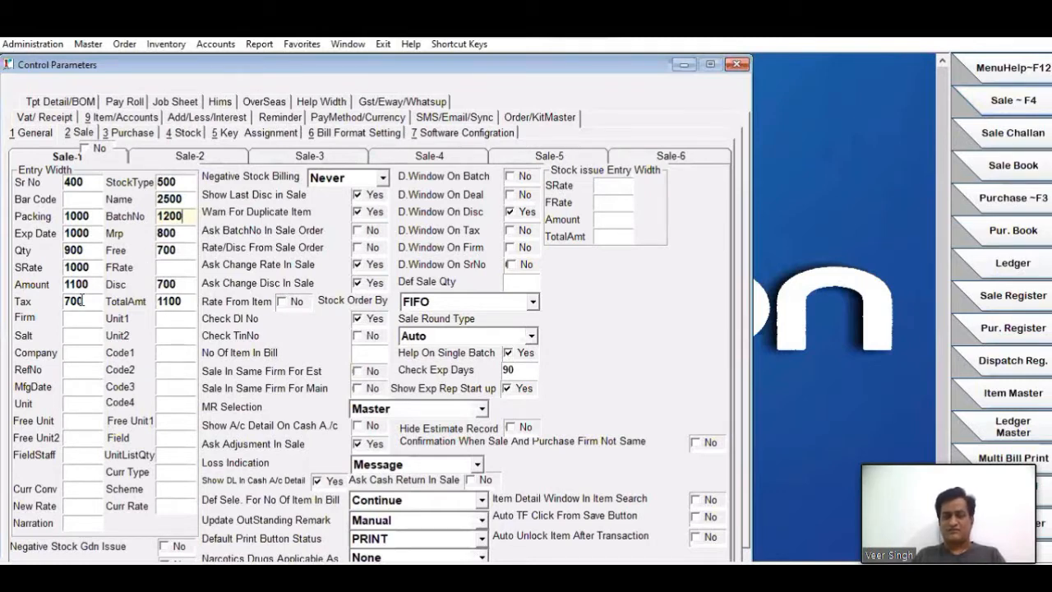
pyautogui.click(186, 233)
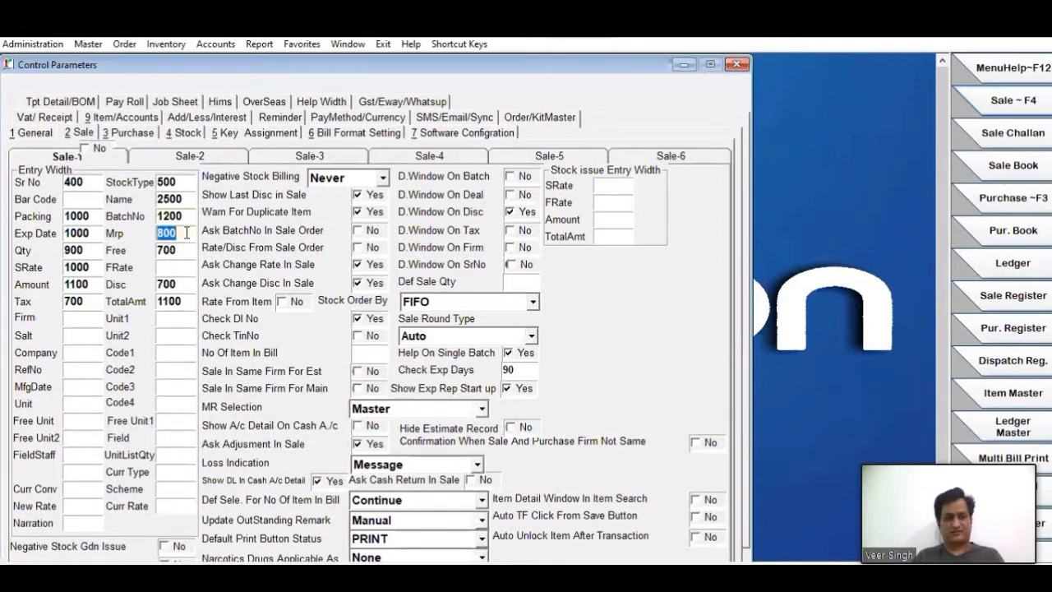
# - Review the Negative Stock Billing choices and set the option to Users
pyautogui.click(354, 173)
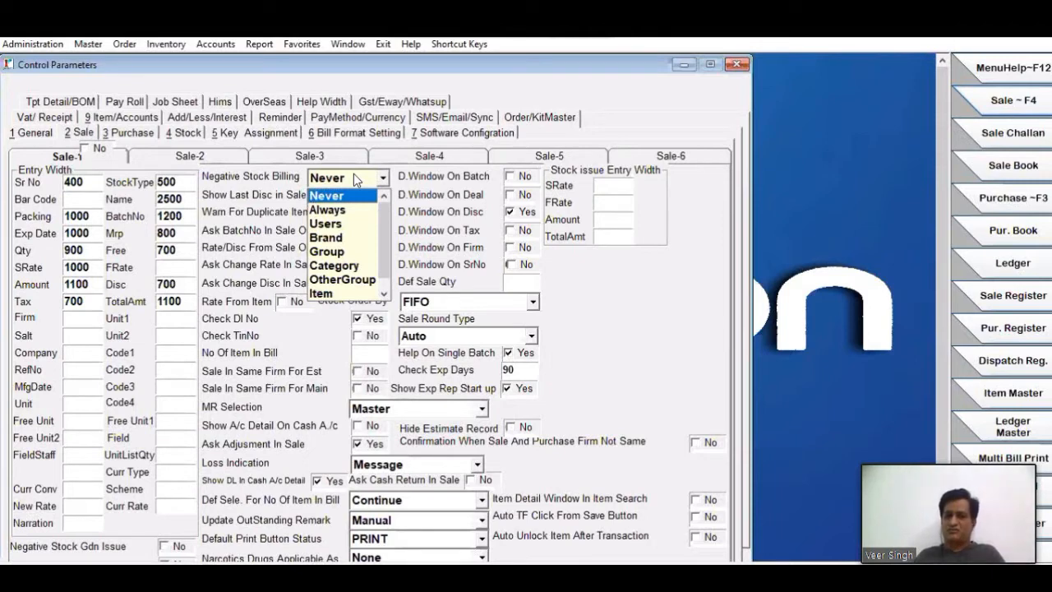
pyautogui.click(355, 175)
pyautogui.click(360, 179)
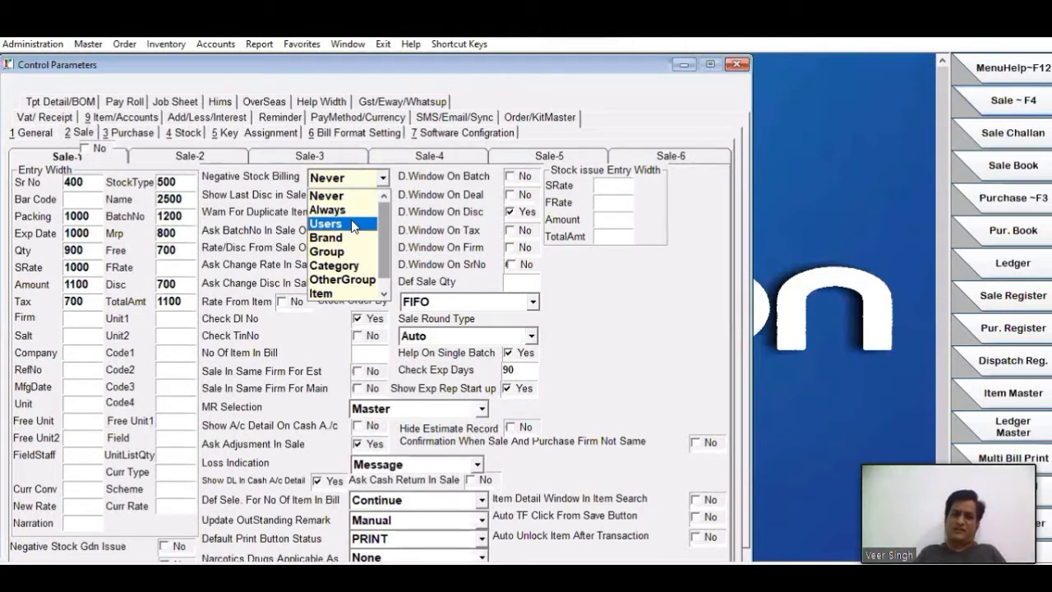
pyautogui.click(373, 180)
pyautogui.click(374, 181)
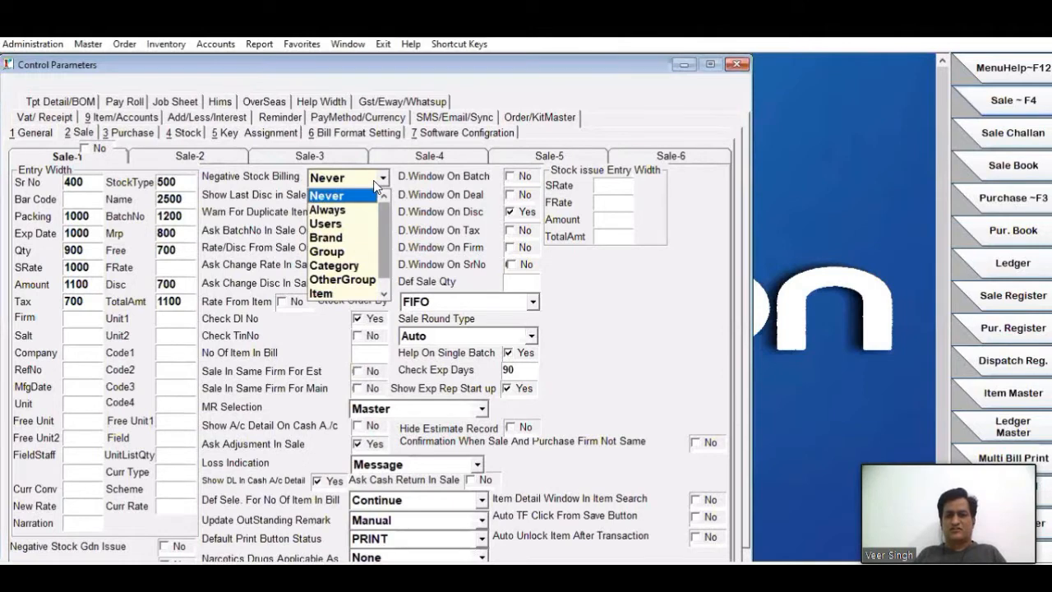
pyautogui.click(330, 223)
# - Examine the Neg Stock option in User Other Entry and close the form without processing it
pyautogui.click(33, 44)
pyautogui.moveTo(62, 97)
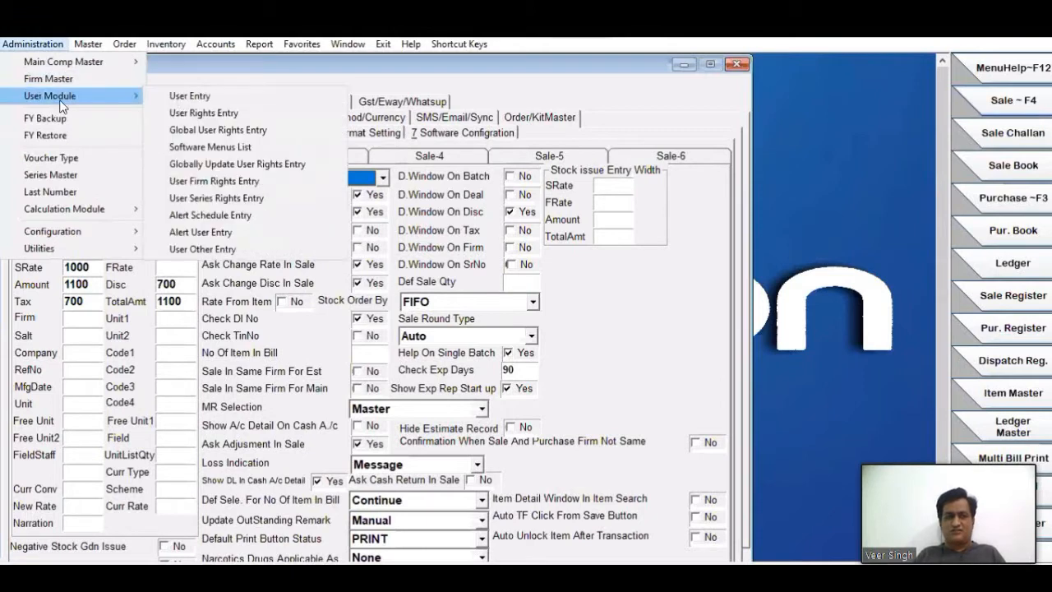
pyautogui.click(210, 249)
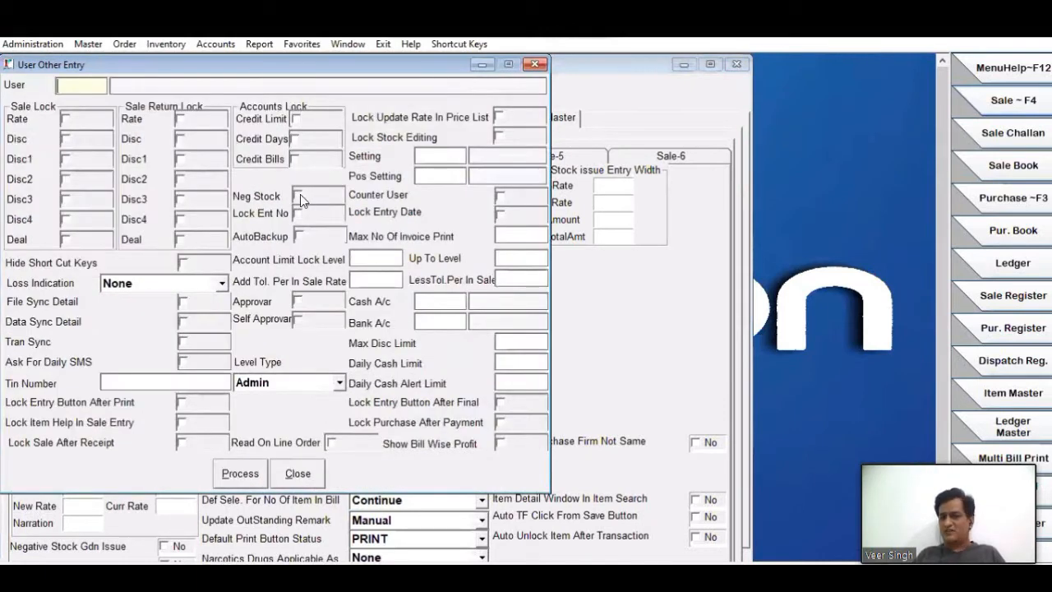
pyautogui.click(306, 196)
pyautogui.click(301, 475)
# - Set Negative Stock Billing to Stock Wise and enable only Non Saleable Stock Negative Billing on the Sale-5 page
pyautogui.click(359, 178)
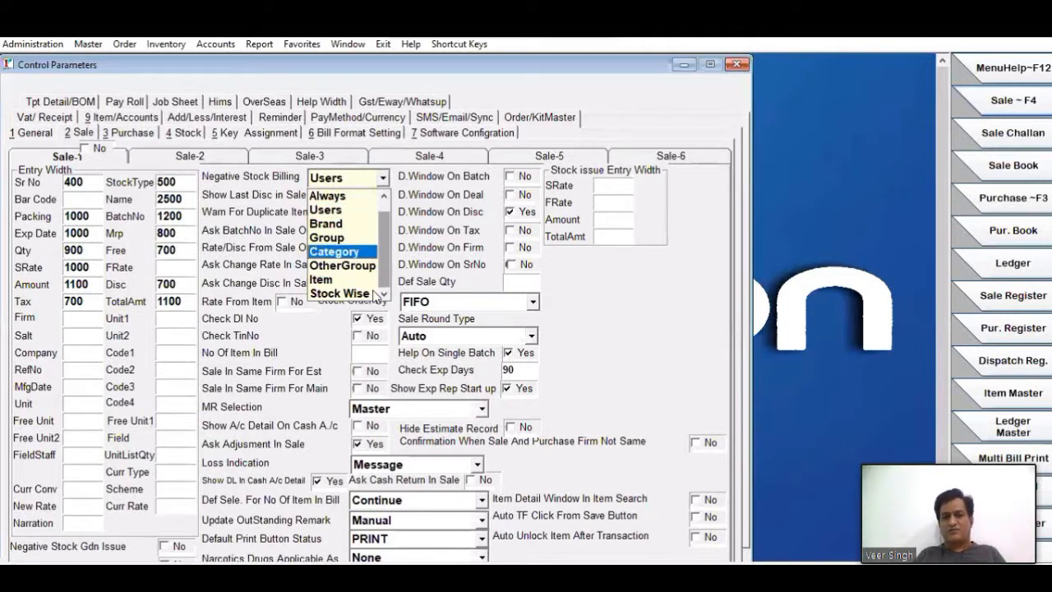
pyautogui.click(337, 293)
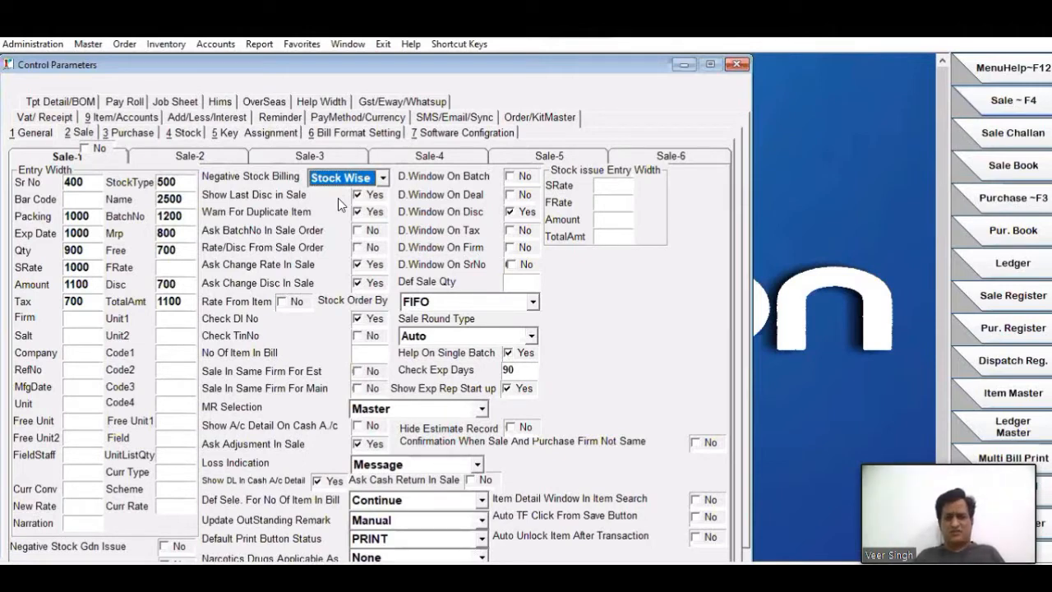
pyautogui.click(436, 161)
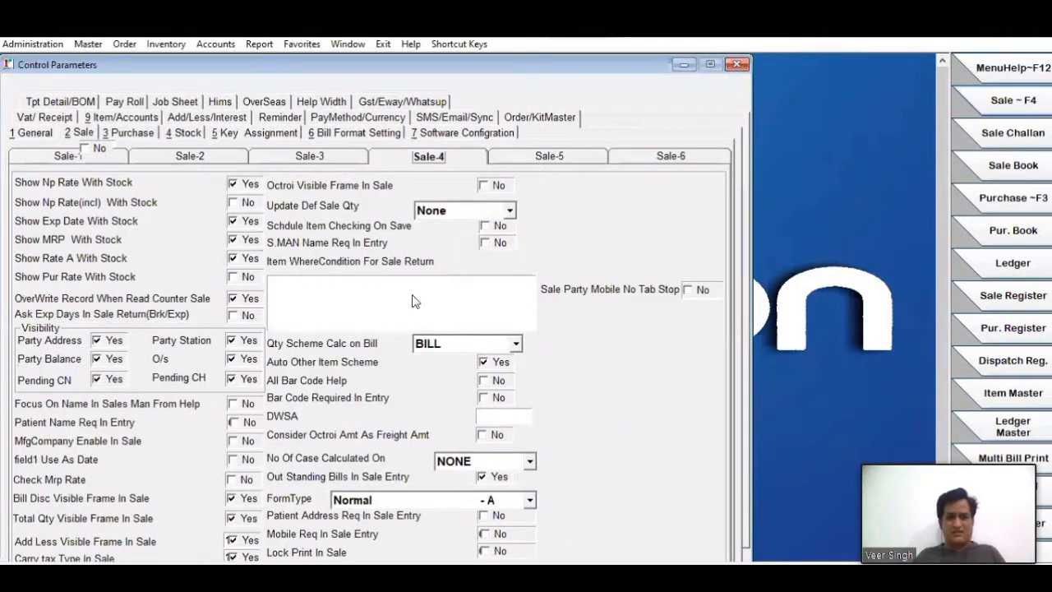
pyautogui.click(564, 164)
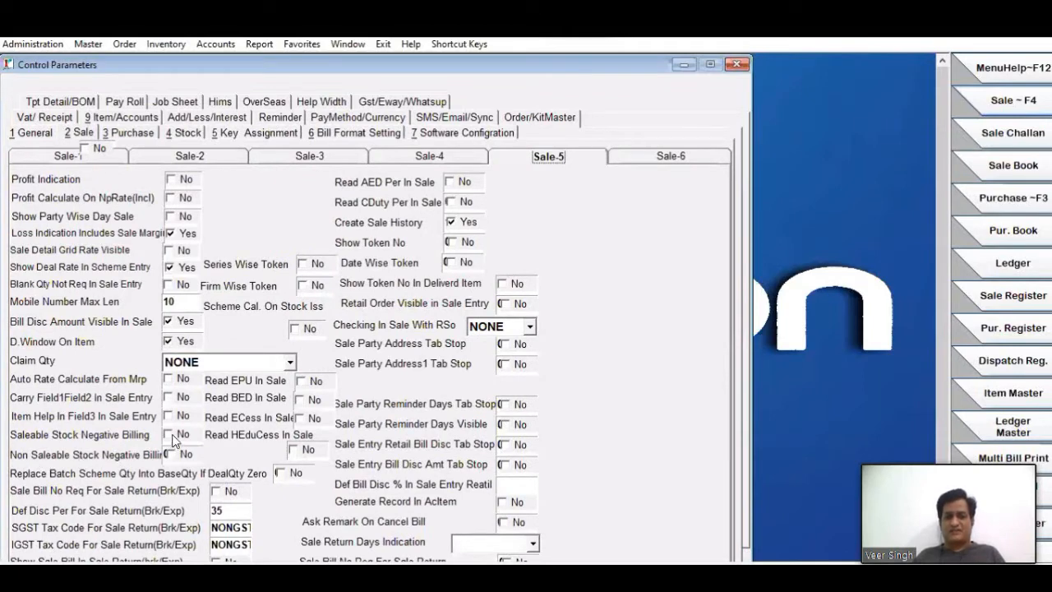
pyautogui.click(177, 455)
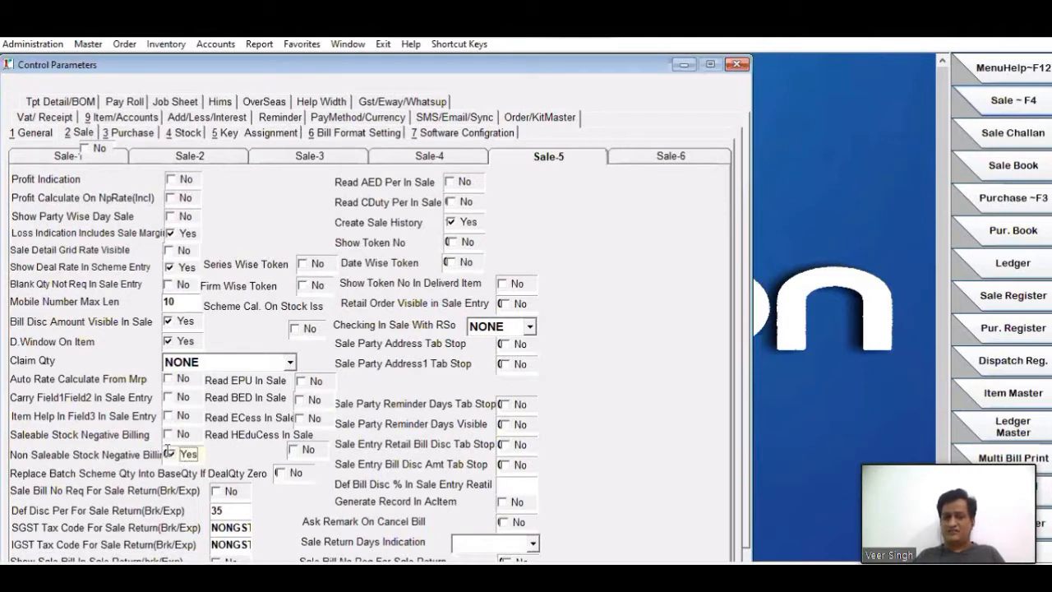
pyautogui.click(173, 437)
pyautogui.click(174, 457)
pyautogui.click(173, 437)
pyautogui.click(174, 457)
# - Switch Negative Stock Billing on the Sale-1 page to Never and back to Stock Wise
pyautogui.click(71, 158)
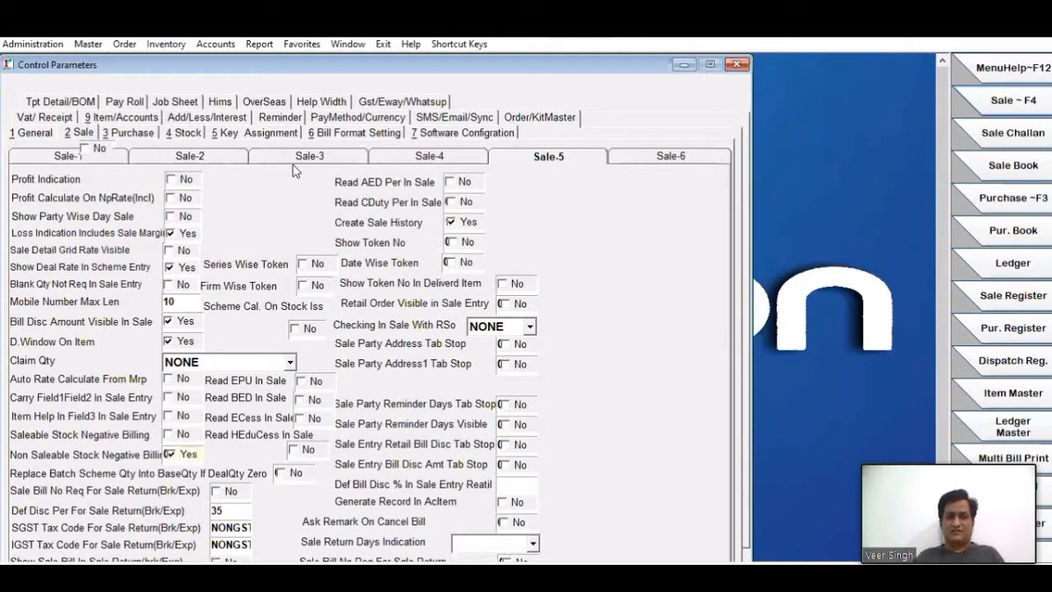
pyautogui.click(383, 178)
pyautogui.scroll(1, 383, 226)
pyautogui.click(329, 194)
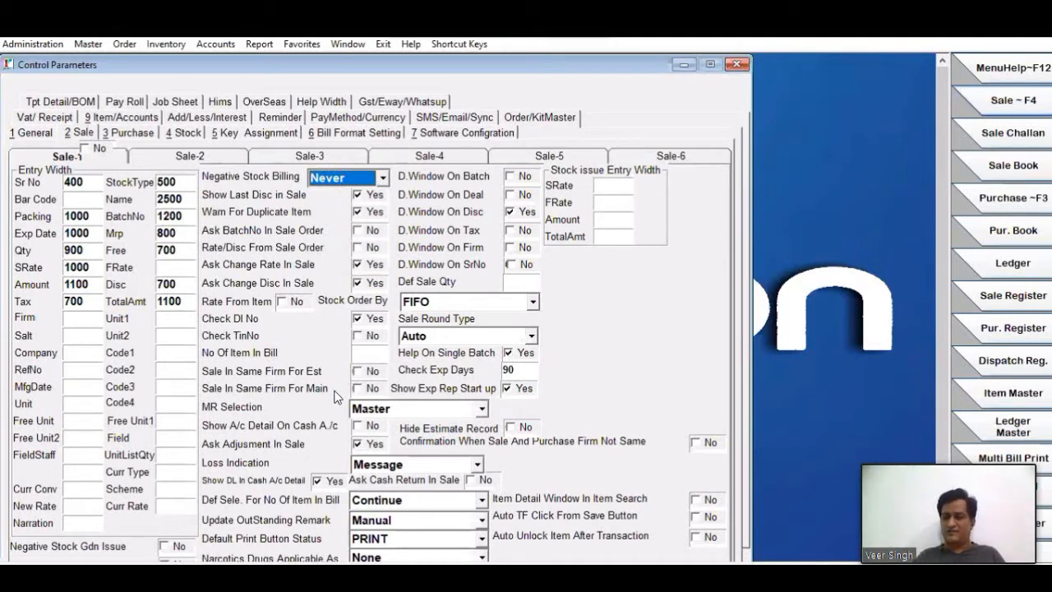
pyautogui.click(366, 178)
pyautogui.scroll(-1, 343, 288)
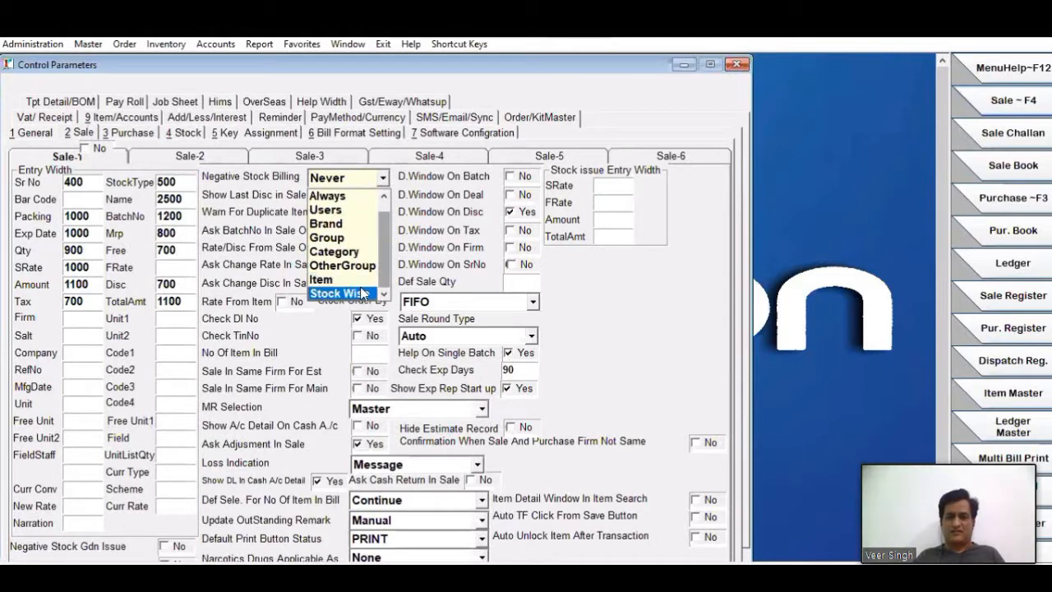
pyautogui.click(342, 294)
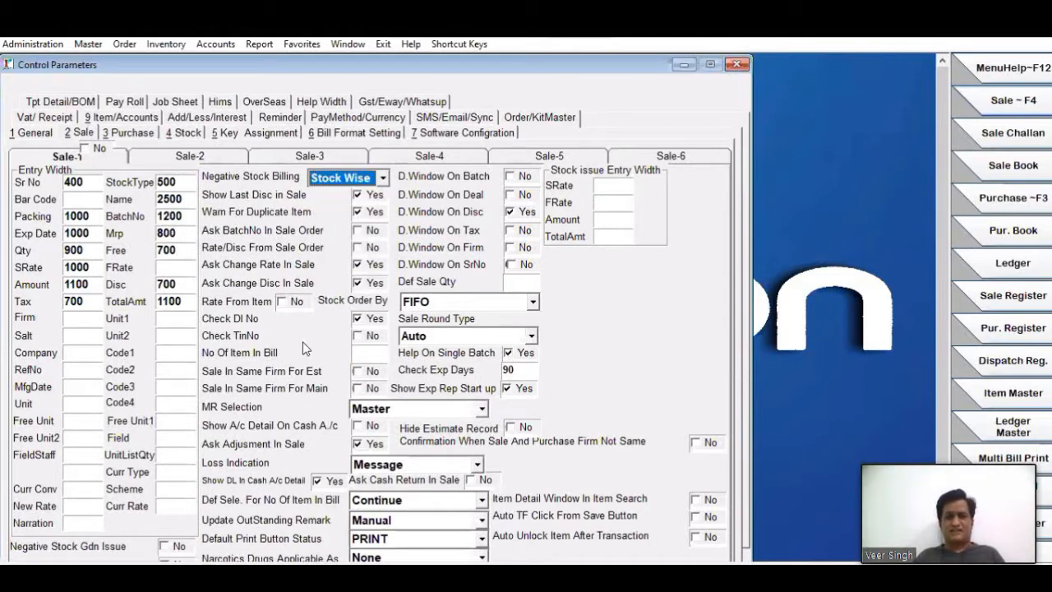
# - Switch Rate From Item on and back off, and review the Stock Order By choices without changing FIFO
pyautogui.click(296, 304)
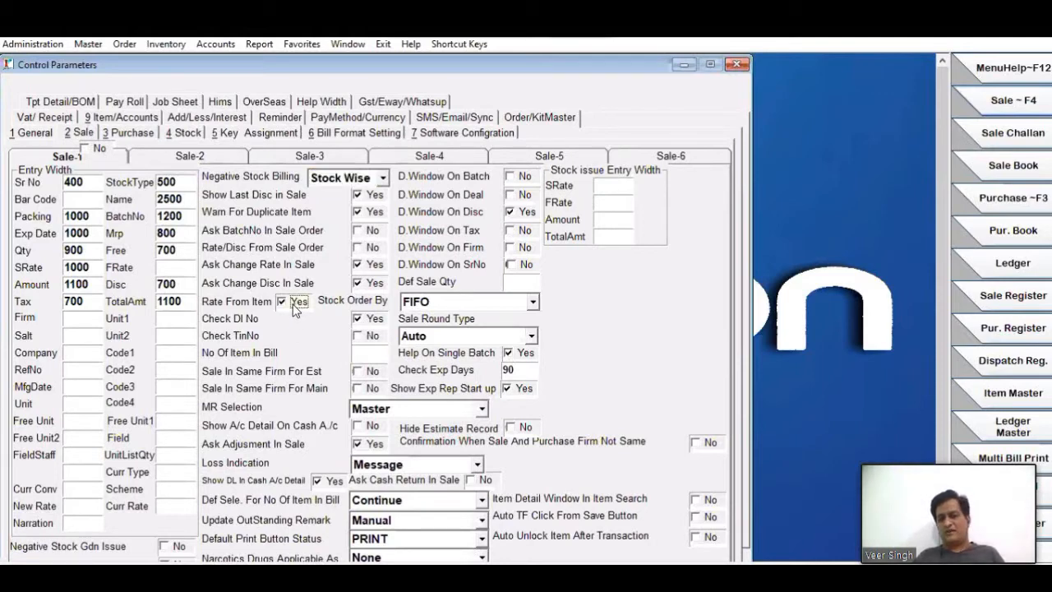
pyautogui.click(295, 303)
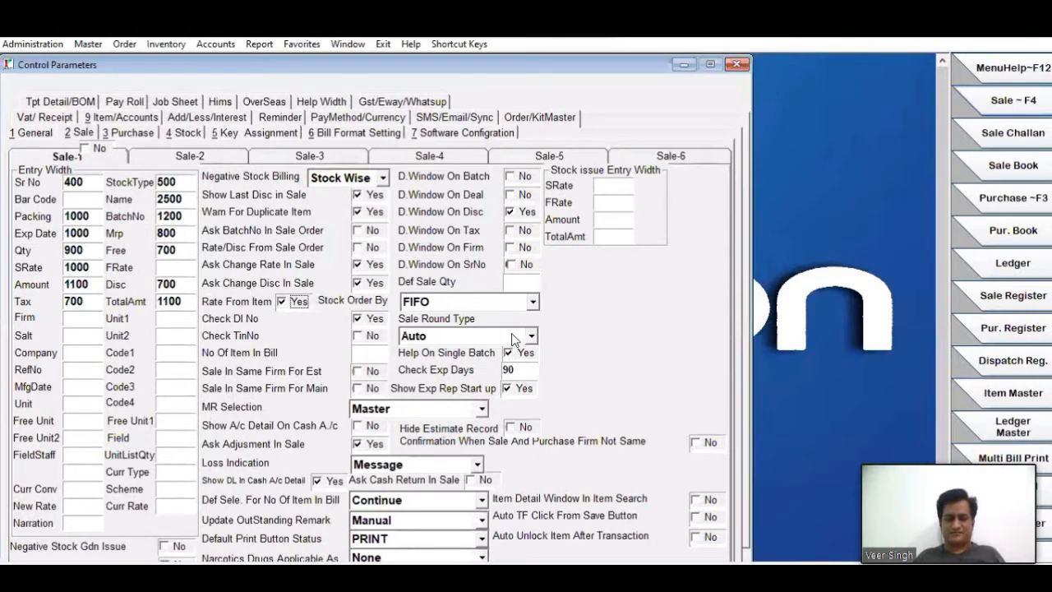
pyautogui.press('space')
pyautogui.click(474, 304)
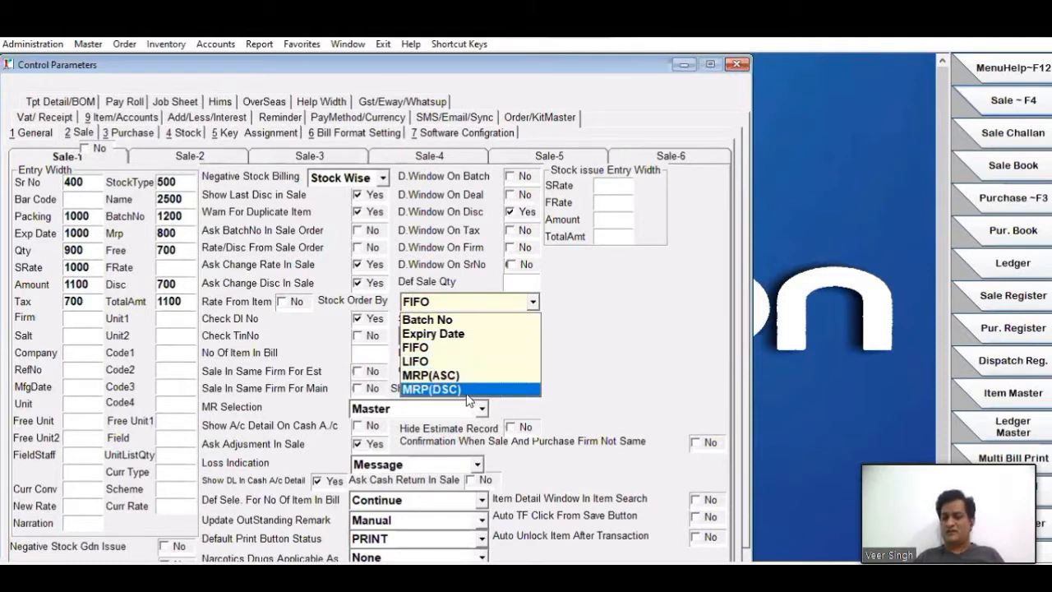
pyautogui.click(655, 324)
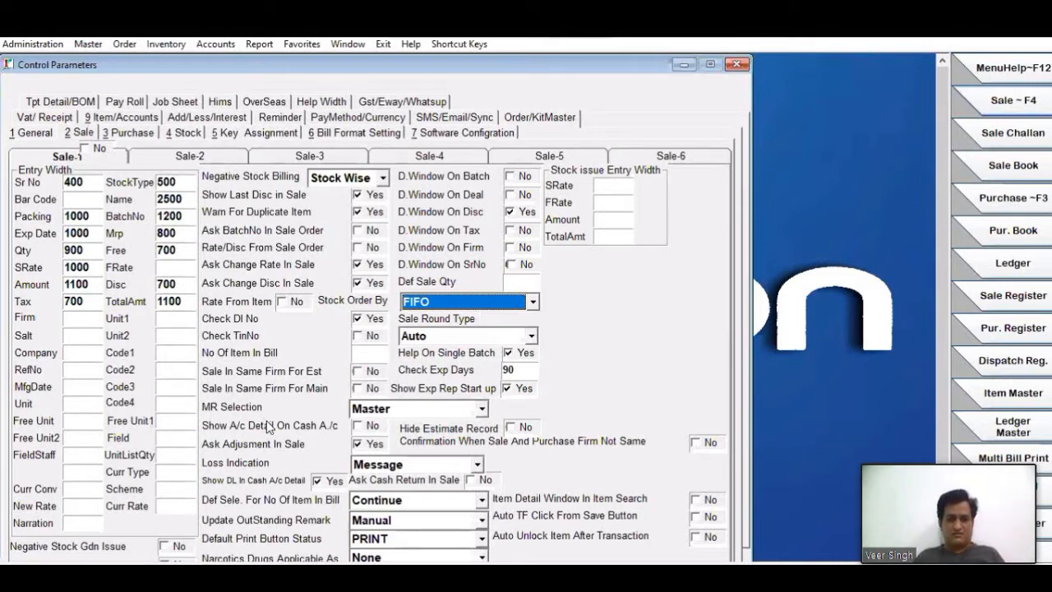
# - Set MR Selection to Manual and review the Loss Indication choices, keeping Message
pyautogui.click(425, 409)
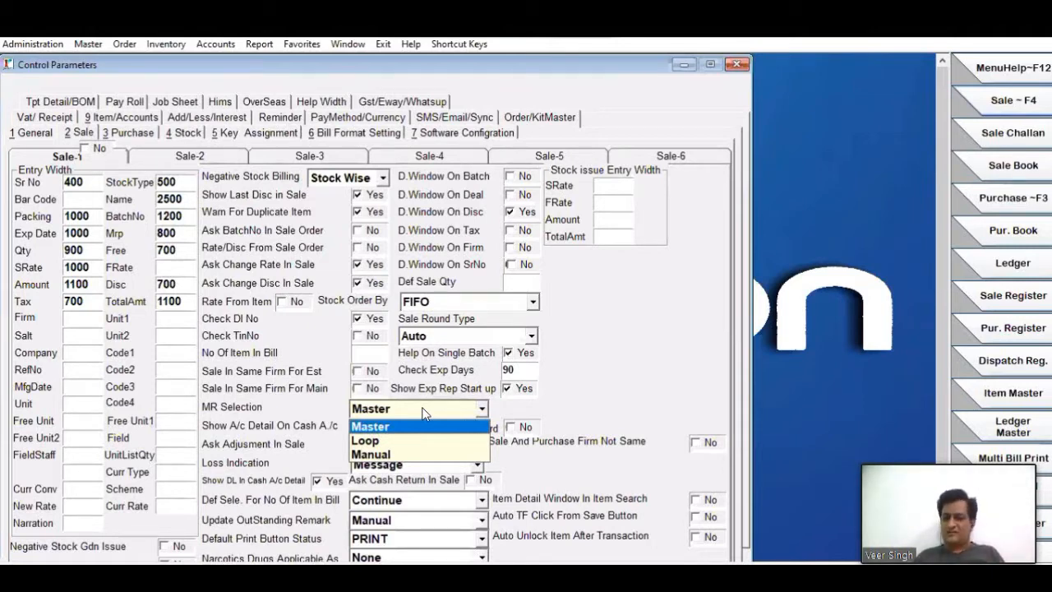
pyautogui.click(381, 452)
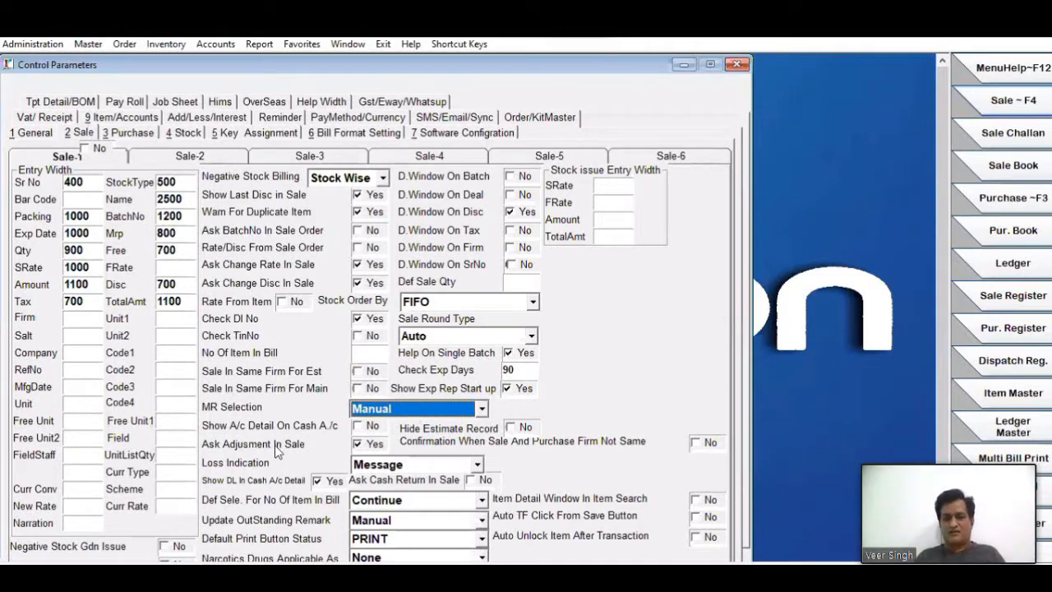
pyautogui.click(413, 466)
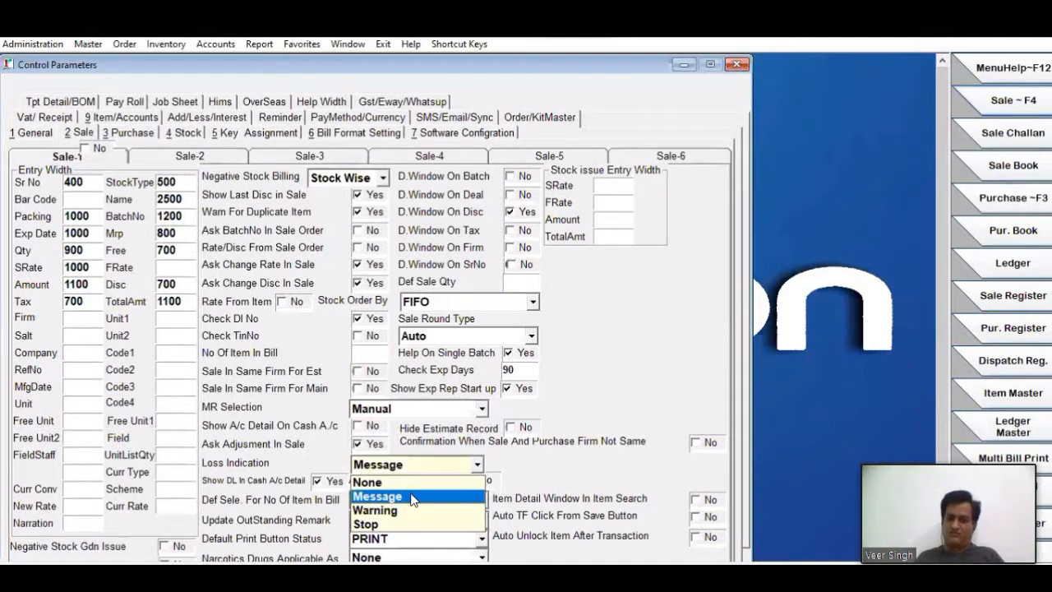
pyautogui.click(414, 499)
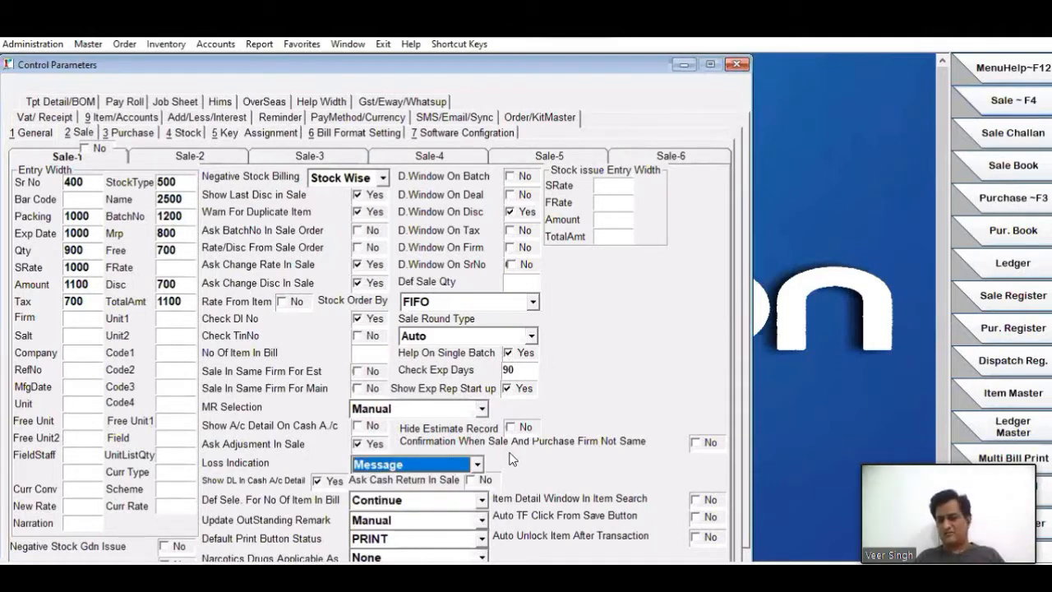
pyautogui.click(476, 465)
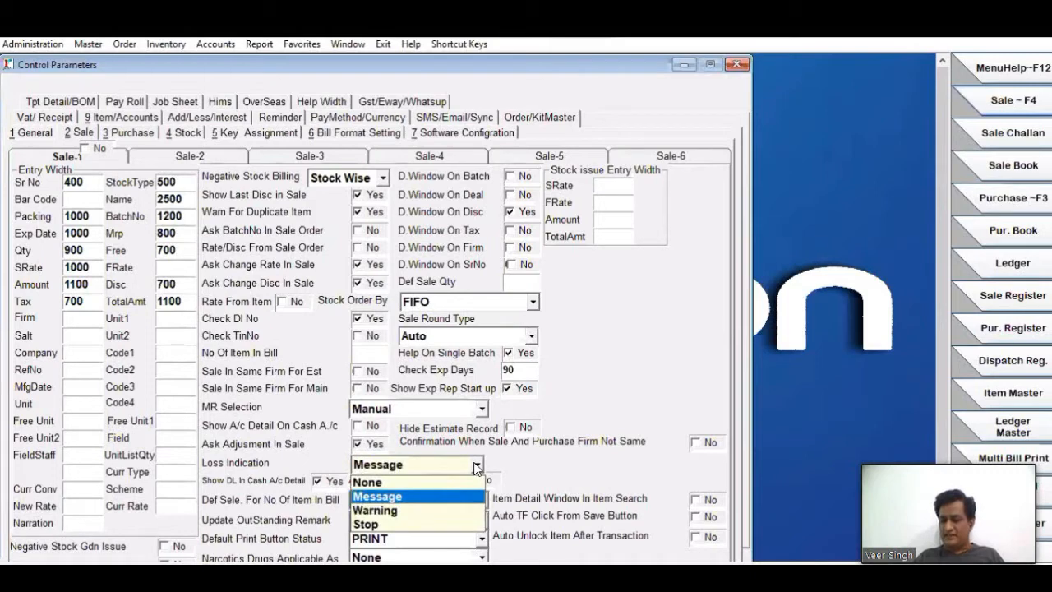
pyautogui.click(587, 465)
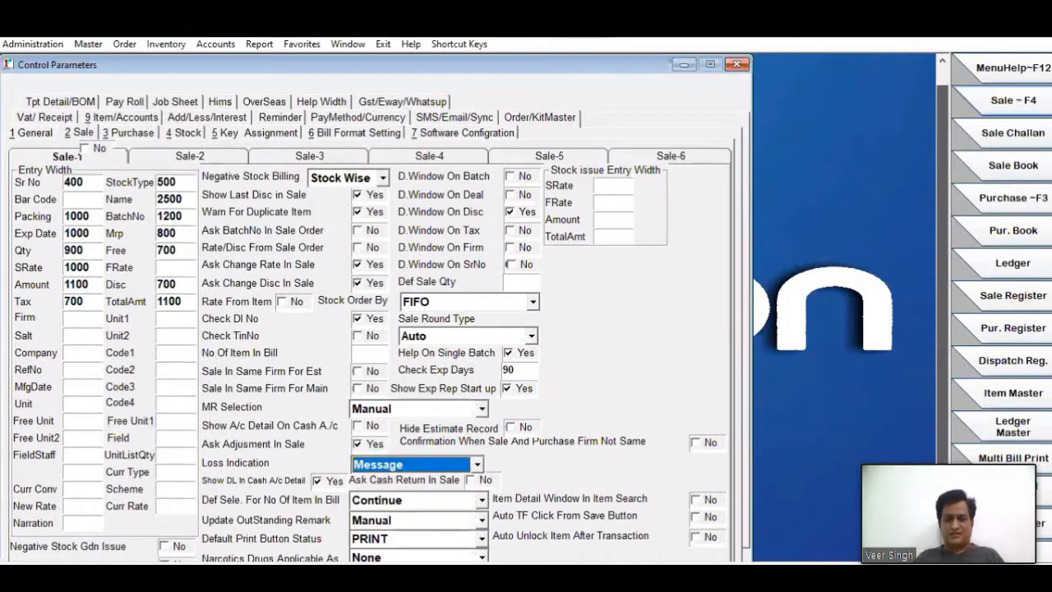
# - Set Narcotics Drugs Applicable As to WS on the Sale-1 page
pyautogui.scroll(-1, 427, 488)
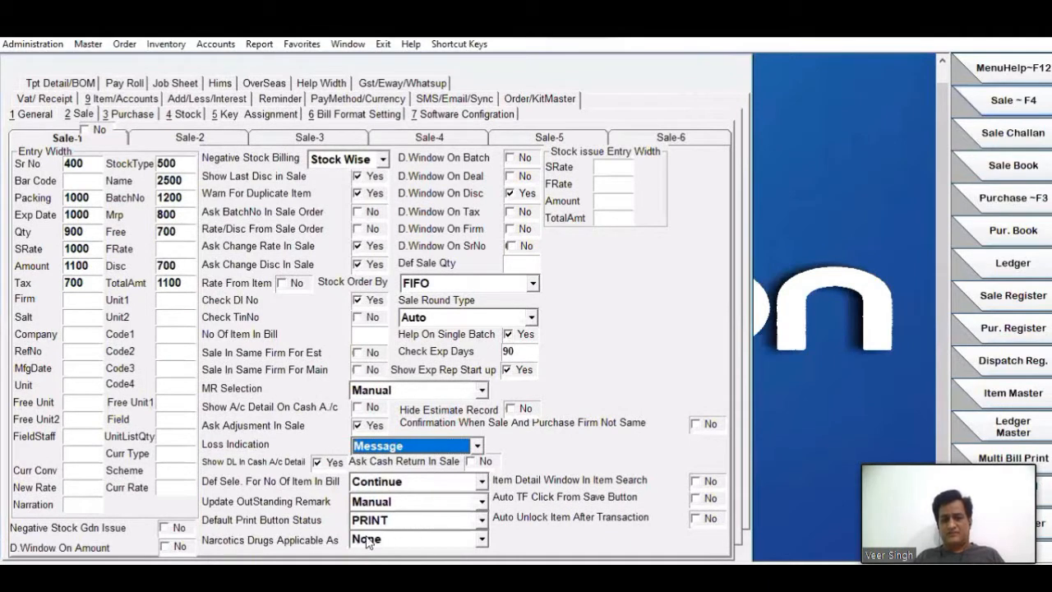
pyautogui.click(415, 541)
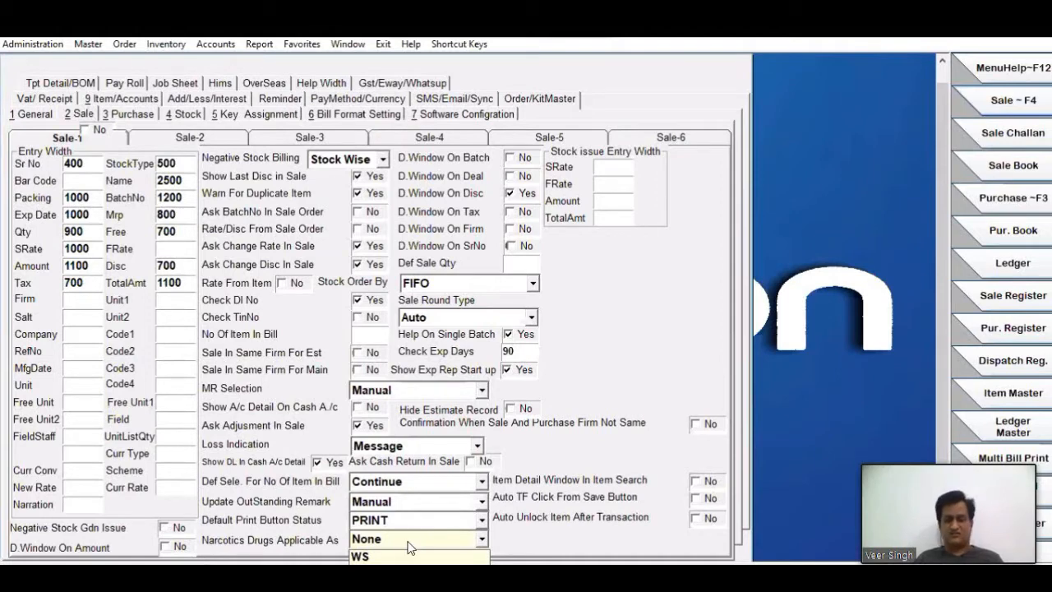
pyautogui.click(392, 558)
pyautogui.click(450, 541)
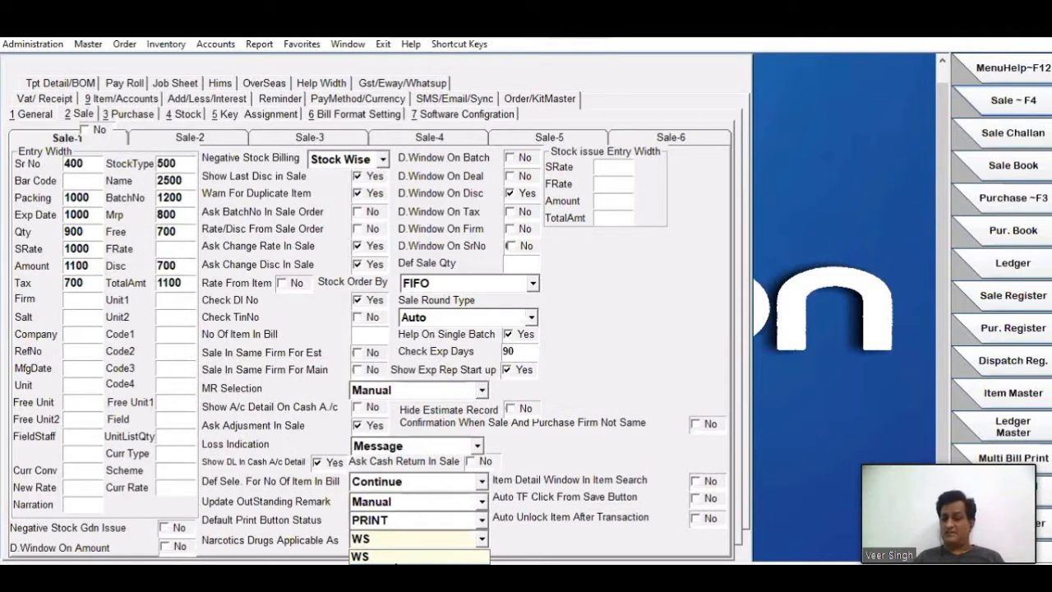
pyautogui.click(398, 557)
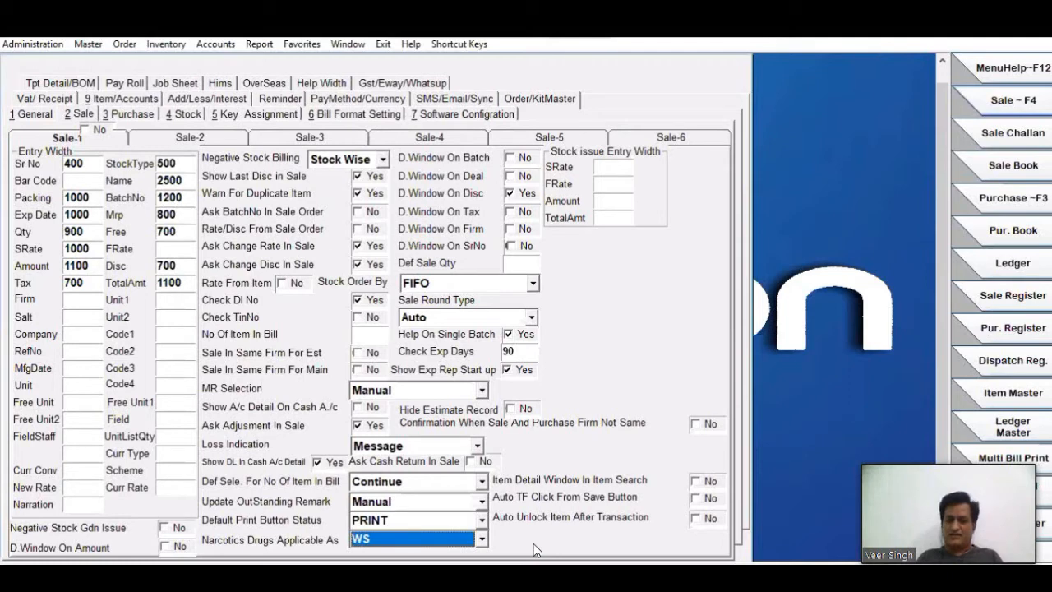
pyautogui.click(481, 539)
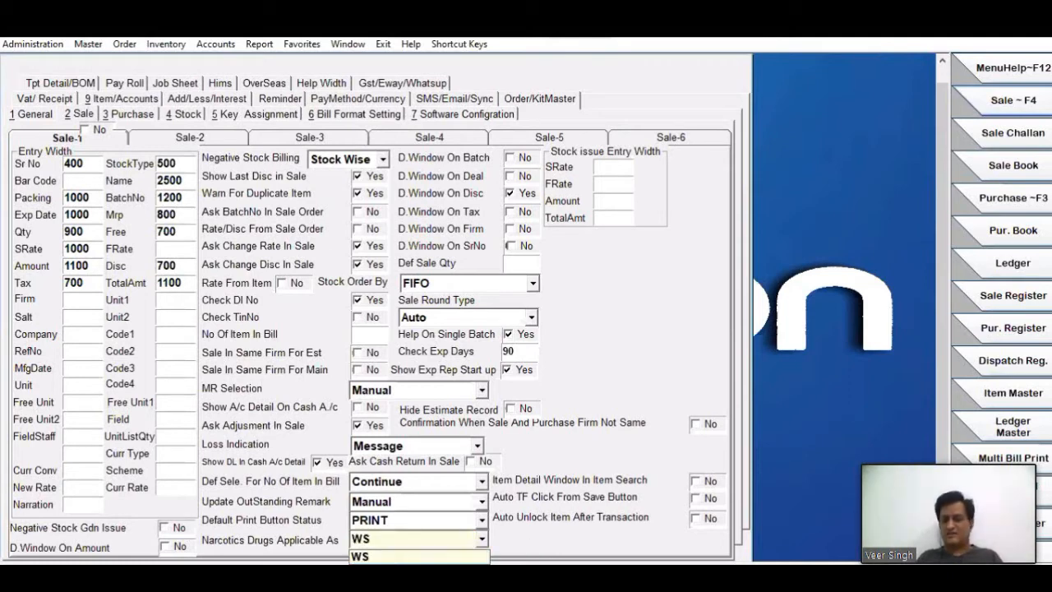
pyautogui.click(392, 557)
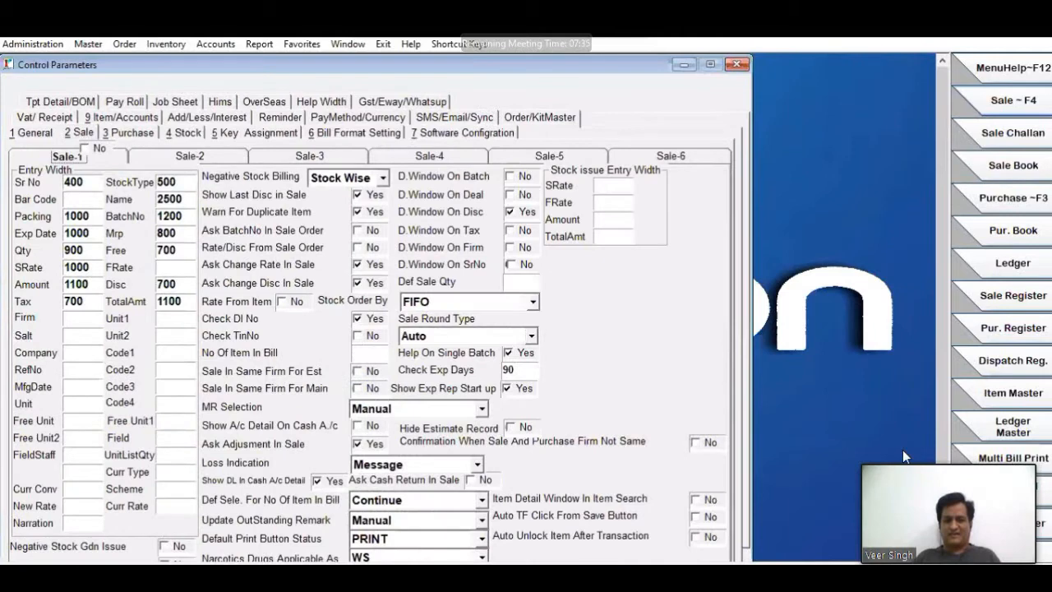
# - Review the Sale-1 settings for Negative Stock Billing, Stock Order By, Sale Round Type, Narcotics Drugs and Loss Indication
pyautogui.moveTo(942, 279); pyautogui.dragTo(941, 322)
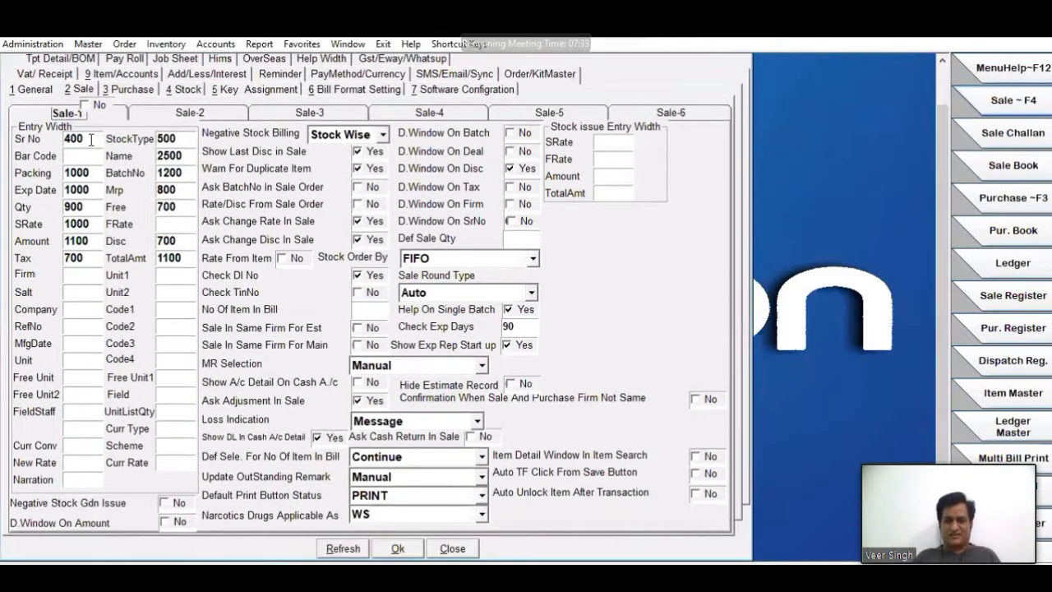
pyautogui.click(337, 133)
pyautogui.click(345, 251)
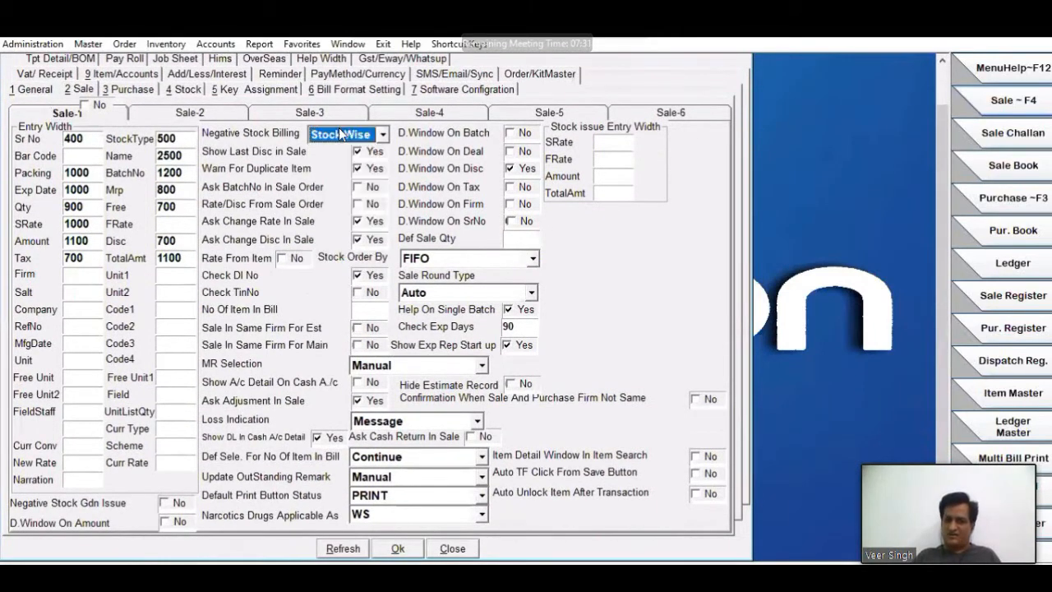
pyautogui.click(475, 258)
pyautogui.click(481, 275)
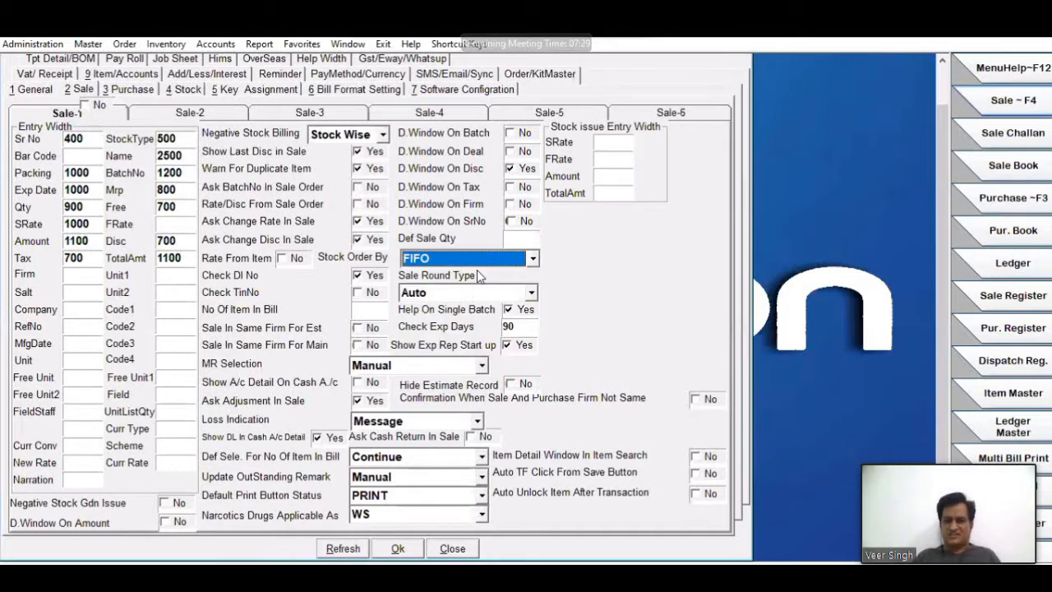
pyautogui.click(473, 293)
pyautogui.click(473, 294)
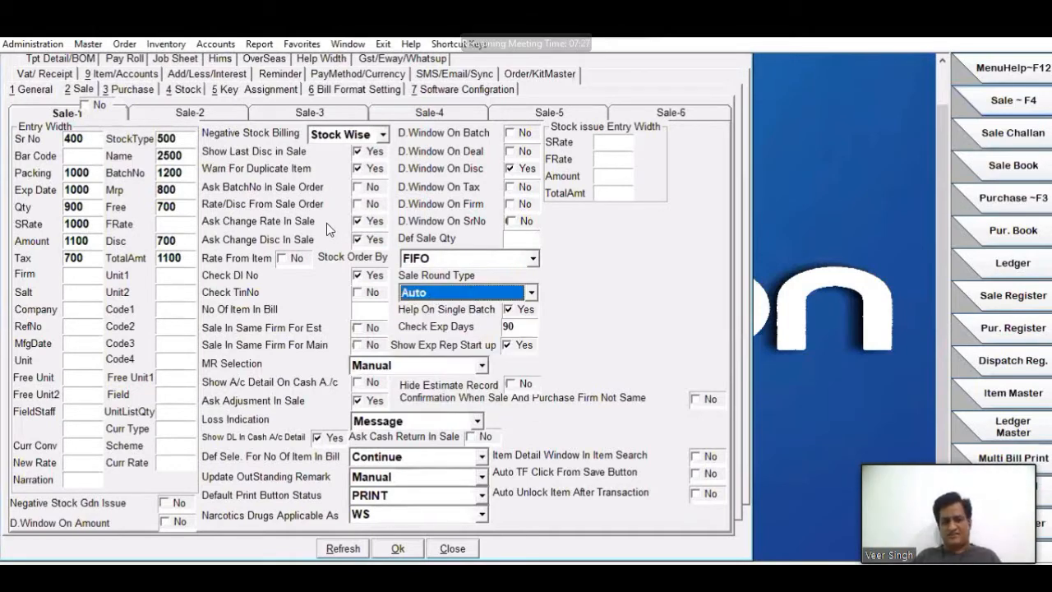
pyautogui.click(400, 516)
pyautogui.click(400, 520)
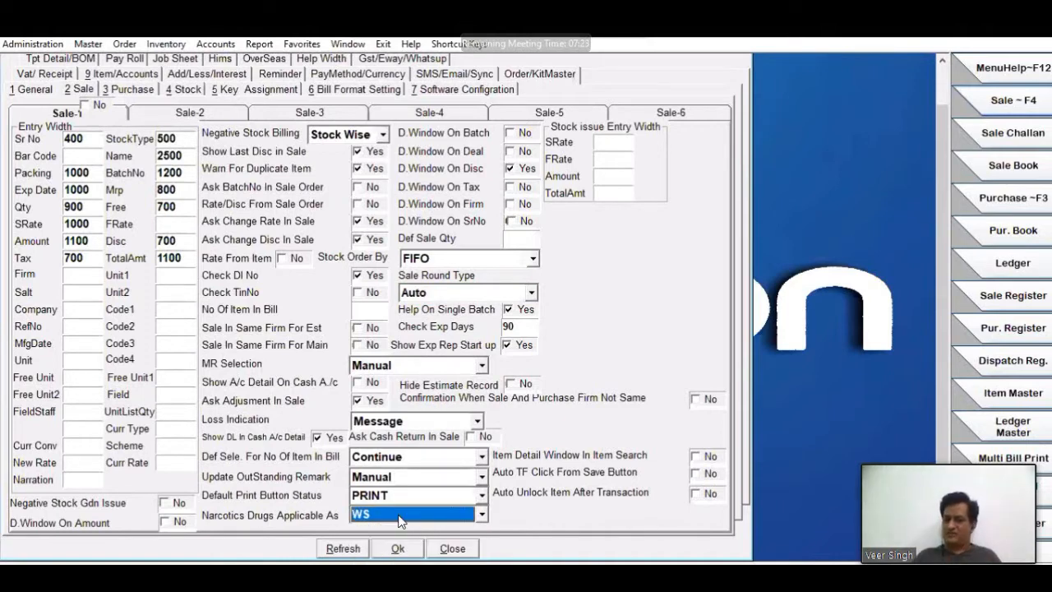
pyautogui.click(429, 421)
pyautogui.click(428, 421)
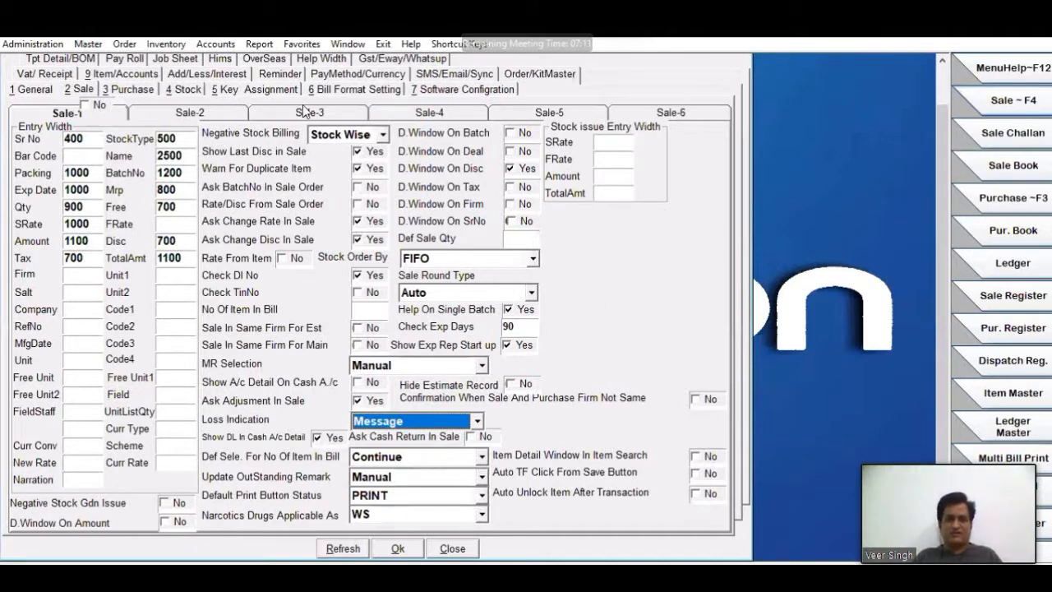
# - On the Sale-2 page, make Stock Type visible in sale entry with its tab stop off
pyautogui.click(213, 117)
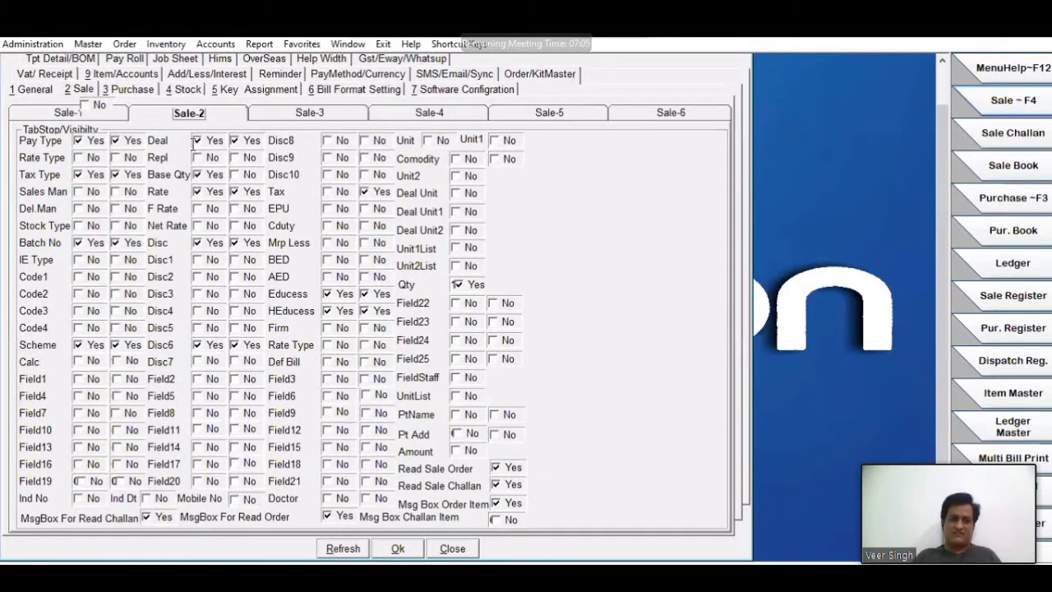
pyautogui.click(179, 138)
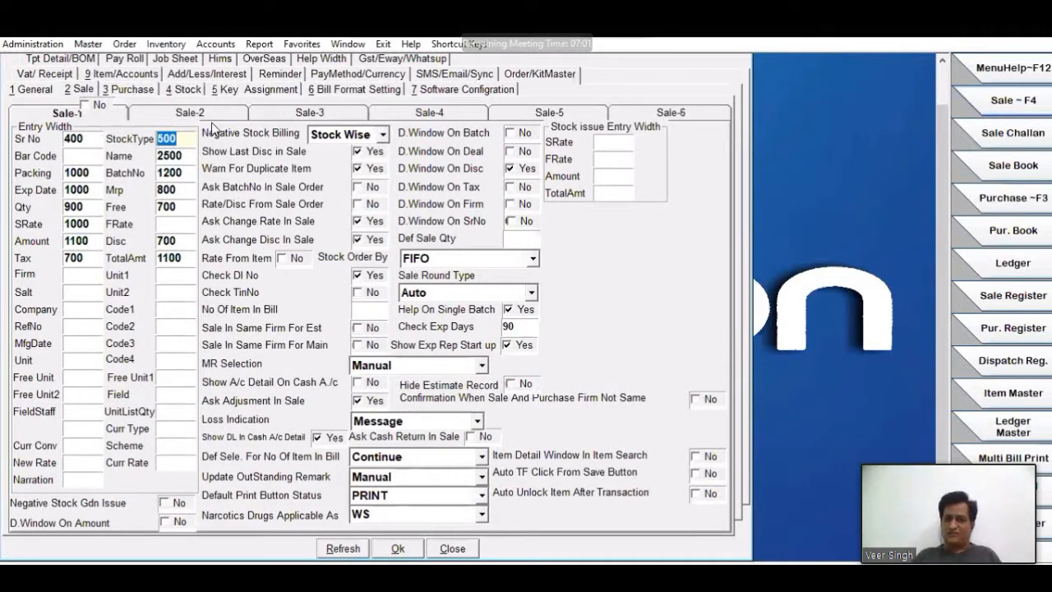
pyautogui.click(210, 114)
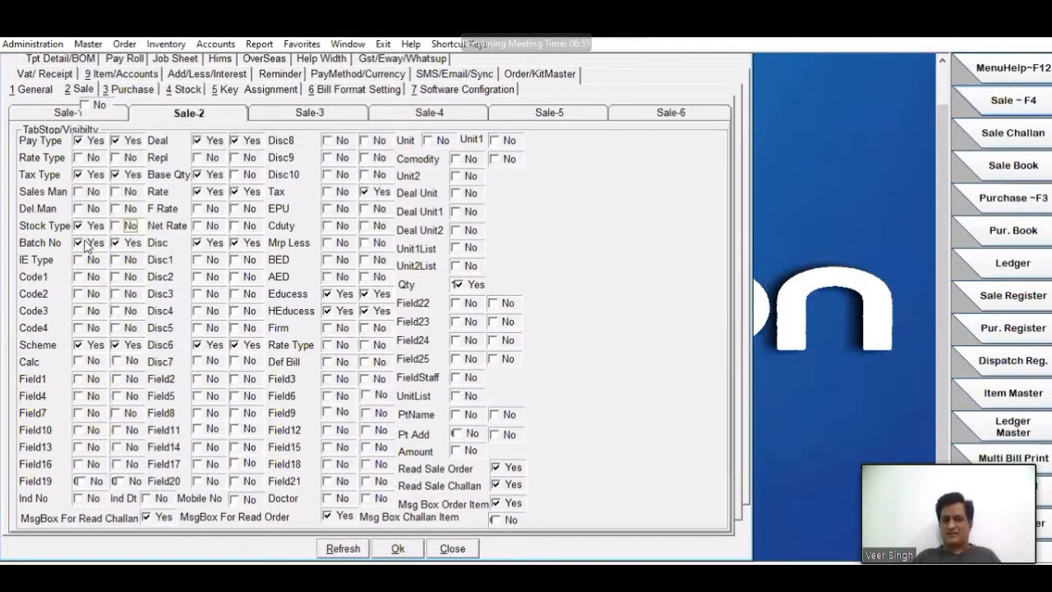
pyautogui.click(100, 231)
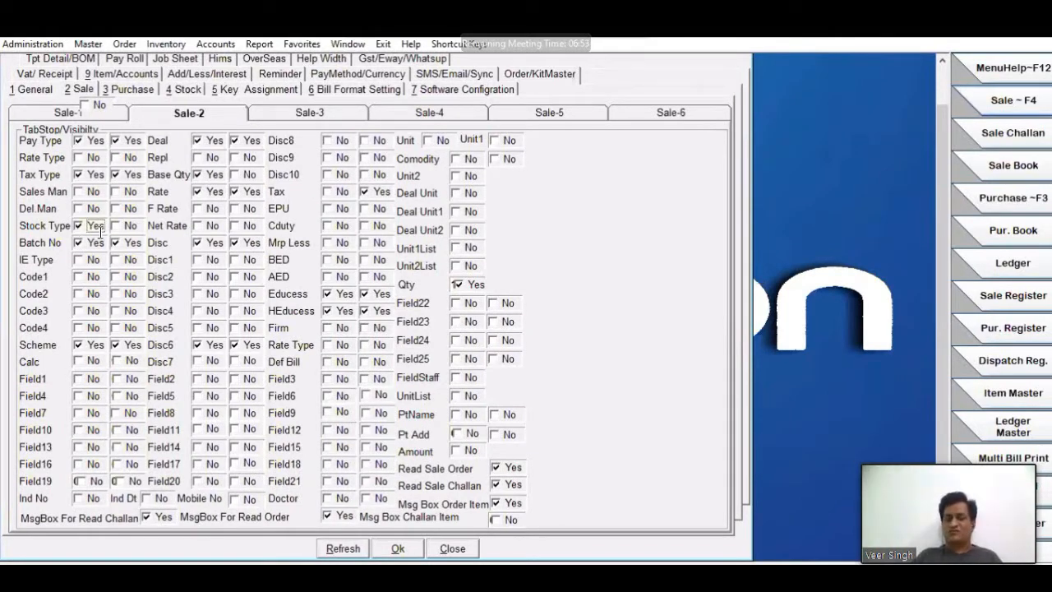
pyautogui.click(100, 231)
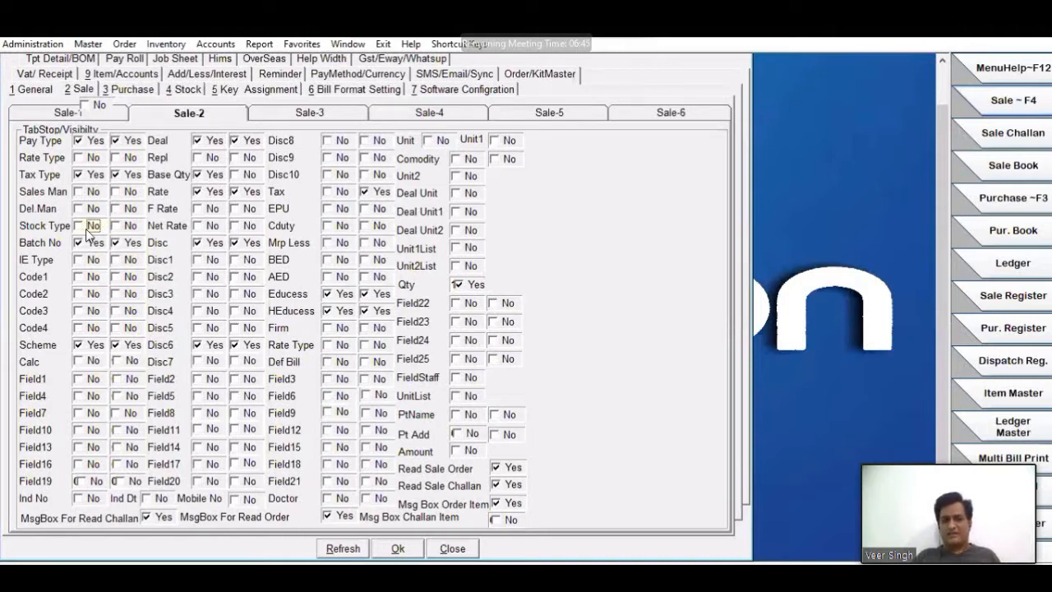
pyautogui.press('space')
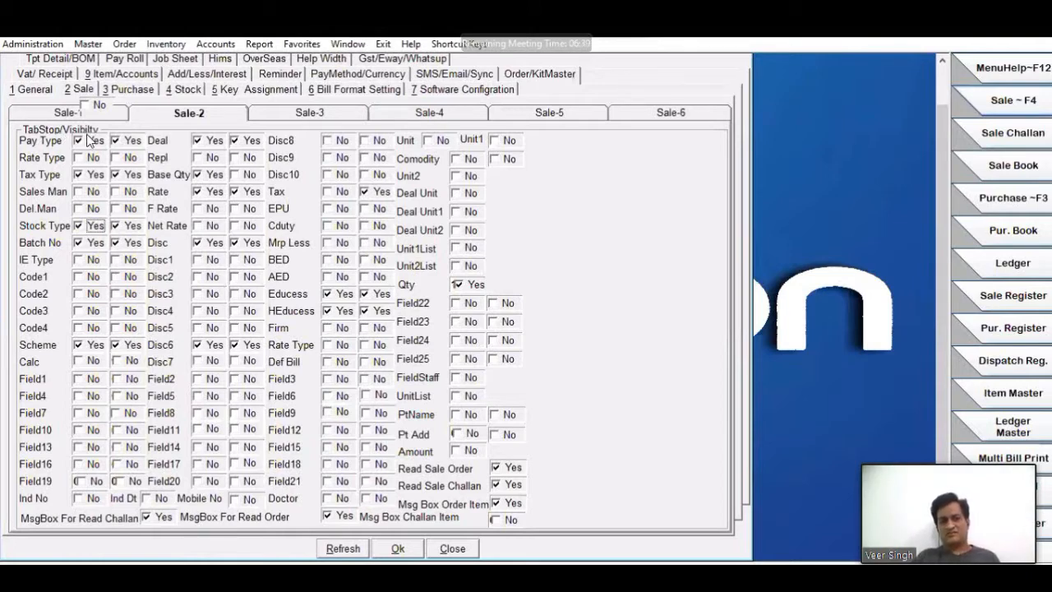
pyautogui.click(79, 229)
pyautogui.click(113, 228)
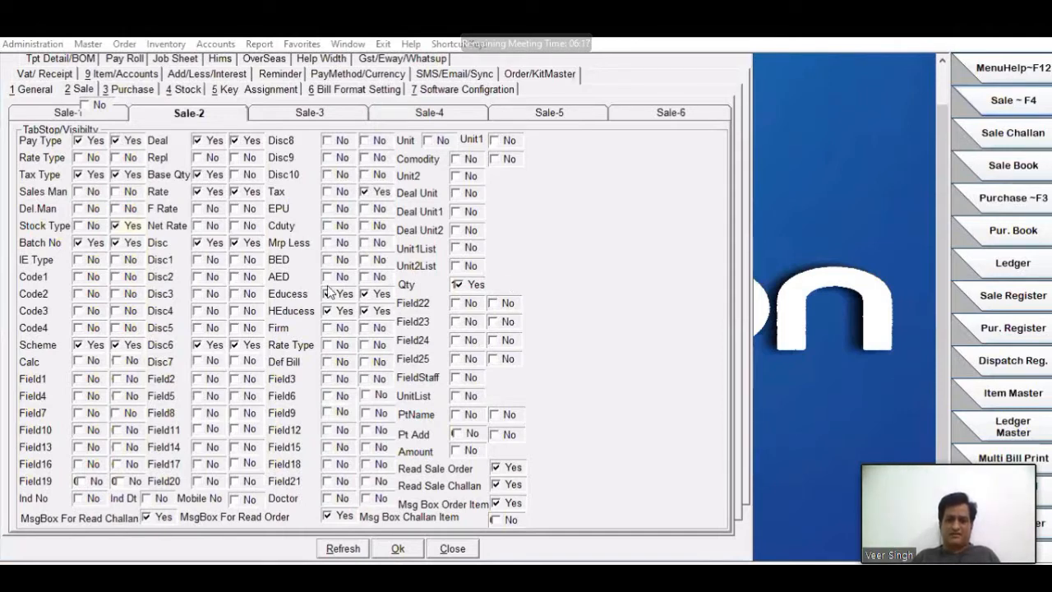
# - Turn on both tab stop and visibility for Sales Man and Disc1, leaving Tax visible without a tab stop
pyautogui.click(81, 194)
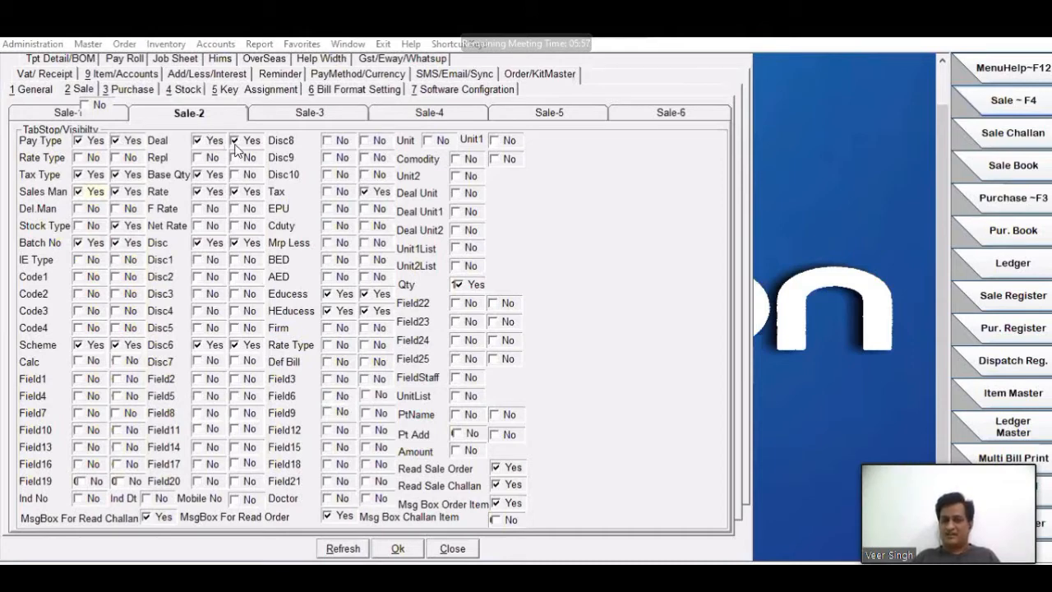
pyautogui.click(196, 261)
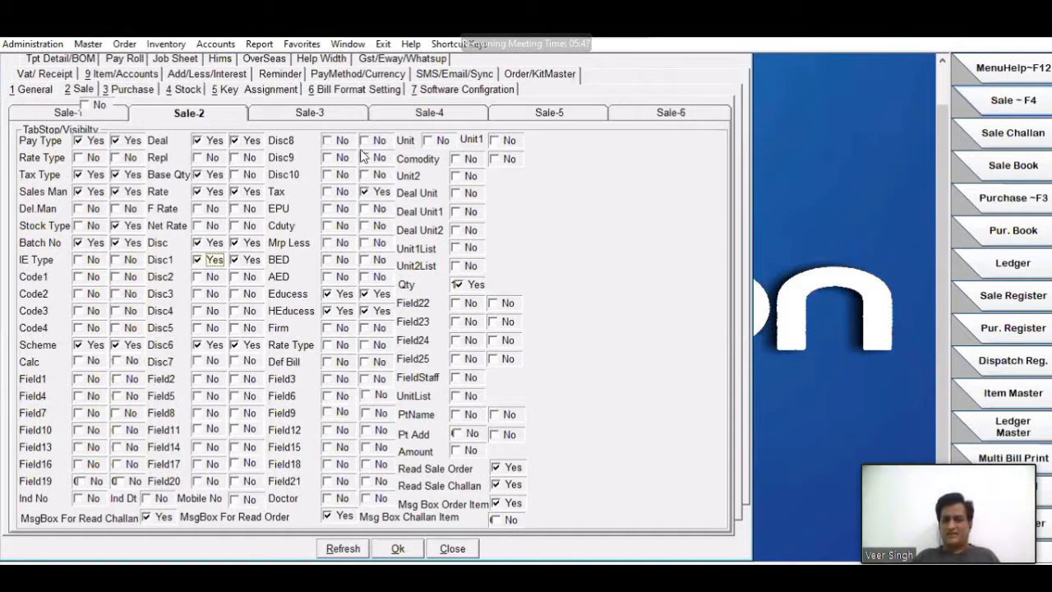
pyautogui.click(335, 195)
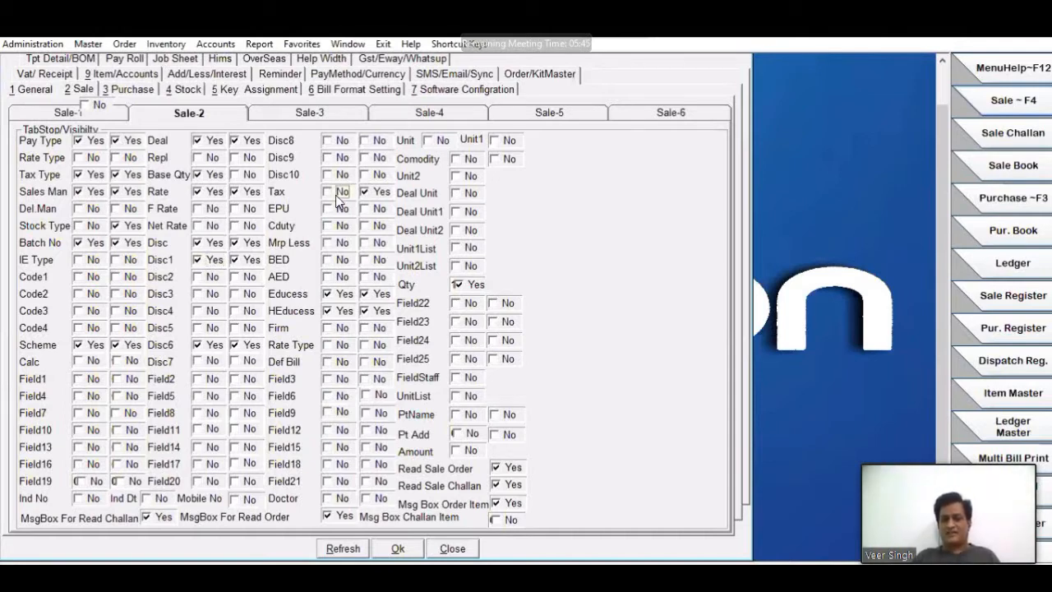
pyautogui.click(372, 191)
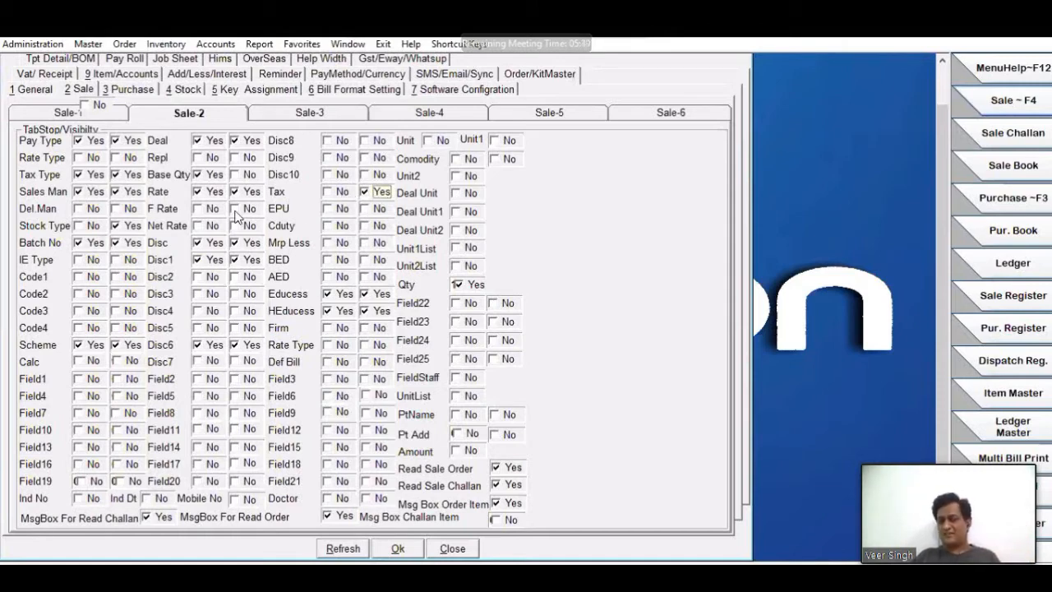
# - Turn off the tab stop for Rate while keeping it visible, and save the control parameters
pyautogui.click(210, 194)
pyautogui.click(234, 194)
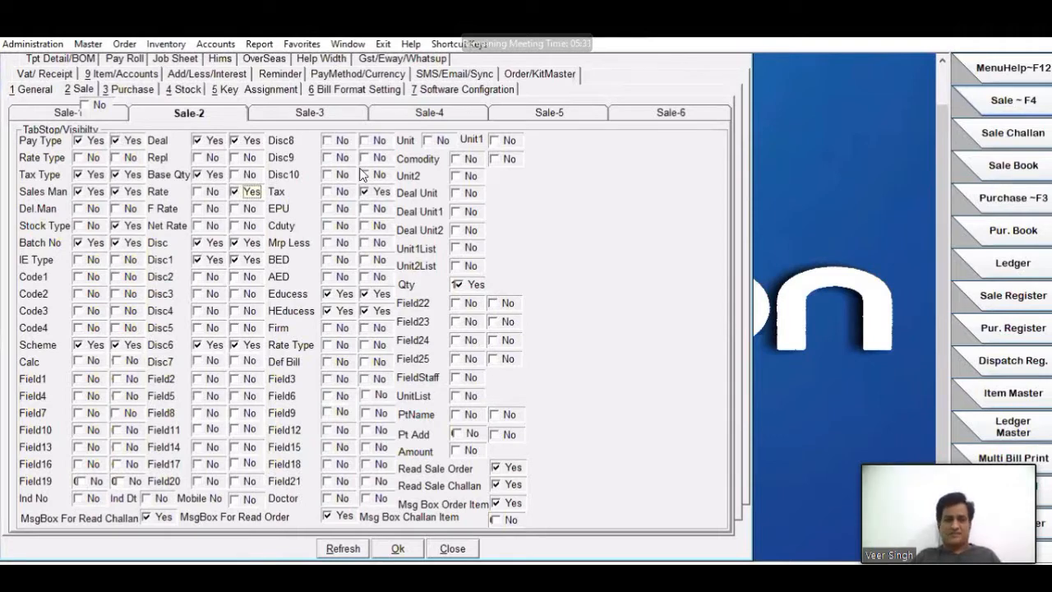
pyautogui.click(398, 548)
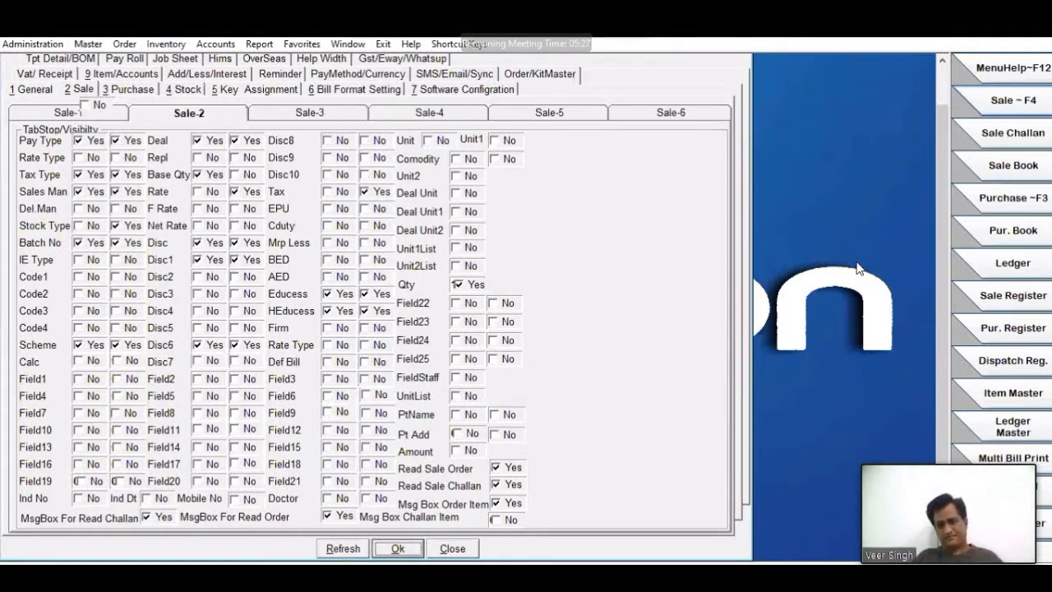
# - Save and close the control parameters, and start a credit sale bill for AMIT PHARMA with SGST tax
pyautogui.press('Return')
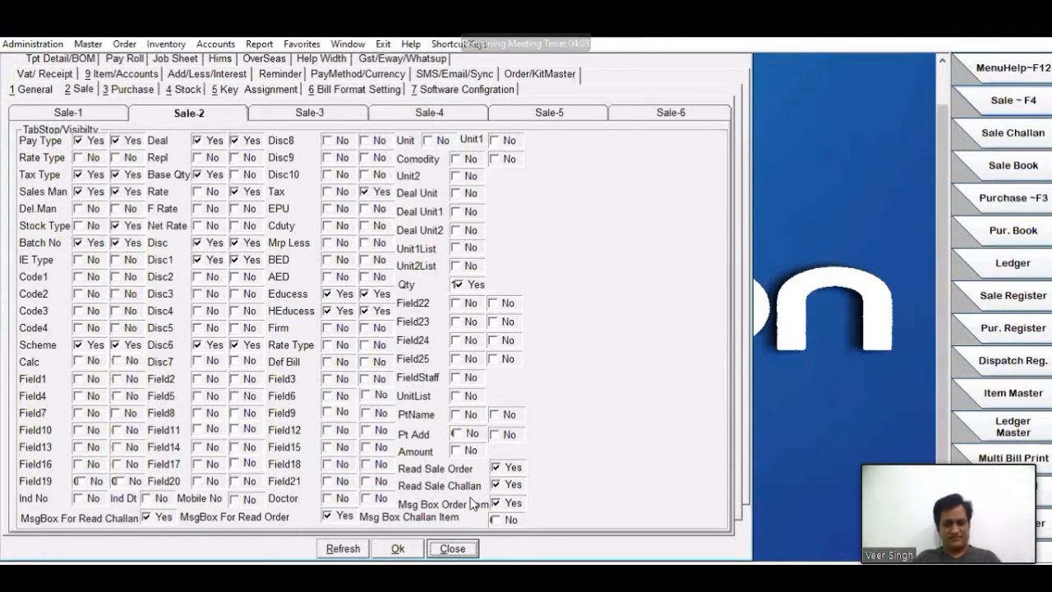
pyautogui.press('Escape')
pyautogui.press('Escape')
pyautogui.press('F4')
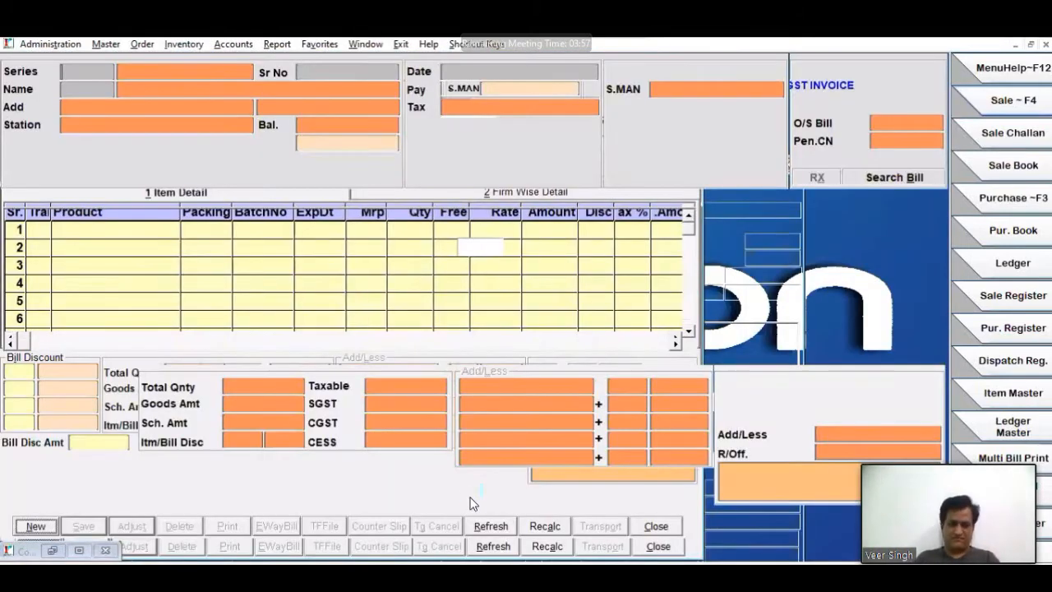
pyautogui.press('Return')
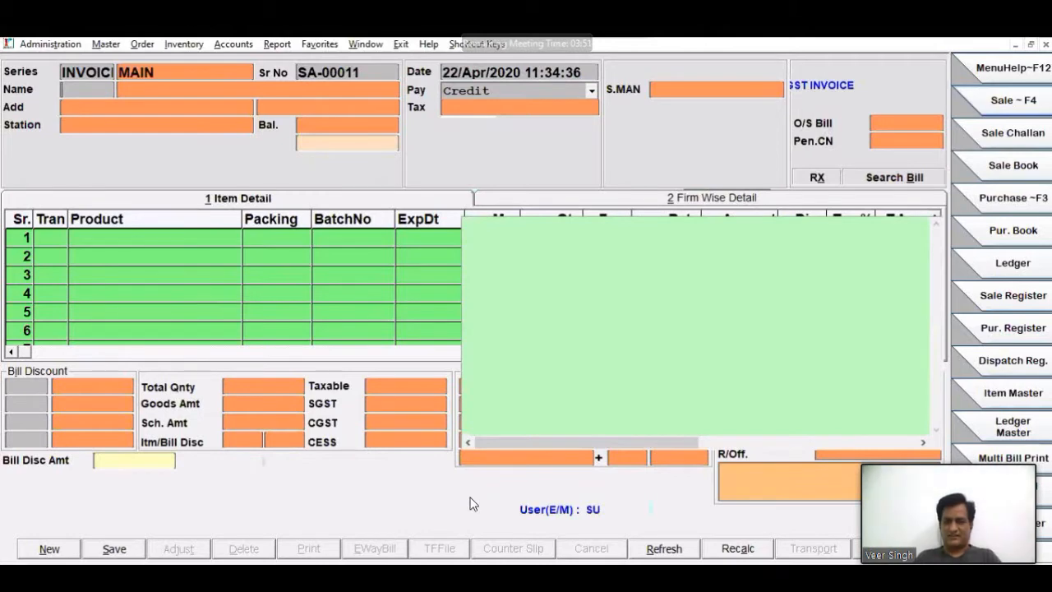
pyautogui.press('Return')
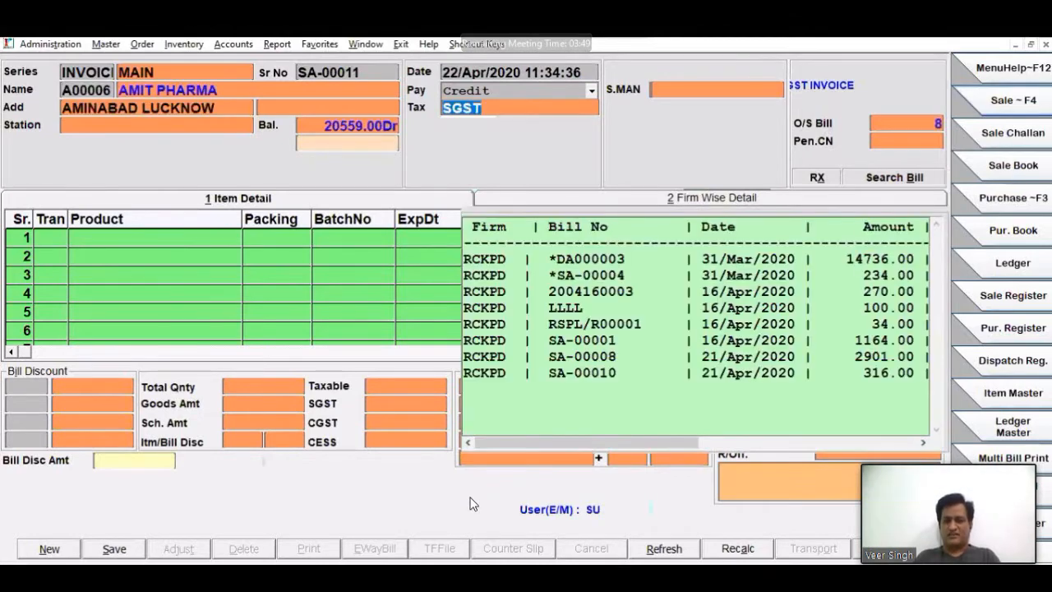
pyautogui.press('Return')
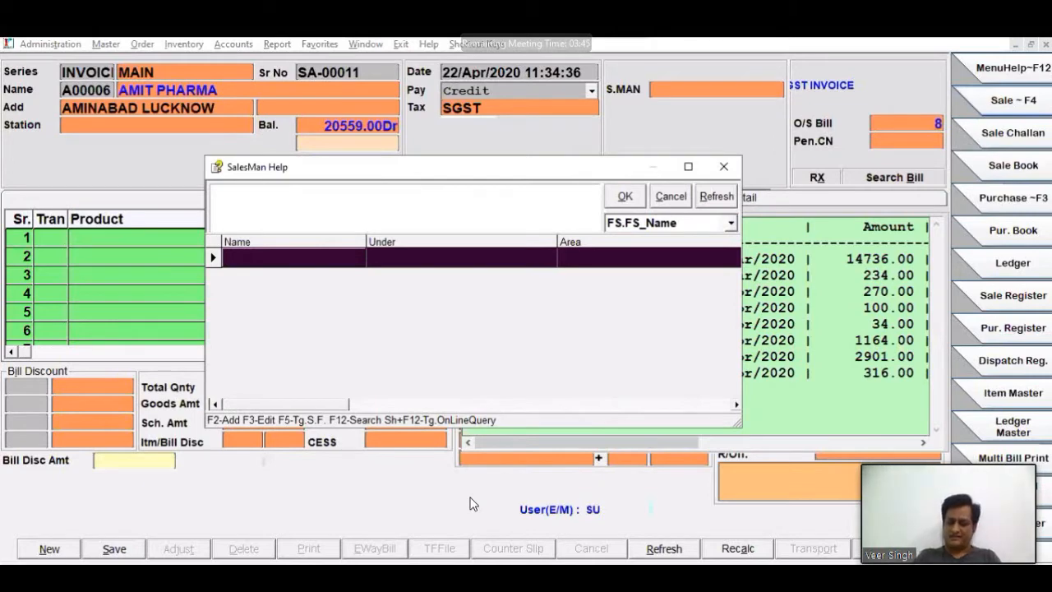
# - Enter a new salesman named SMAN1 from the bill's salesman selection, leaving the address, mobile, e-mail and ASM fields empty
pyautogui.press('F2')
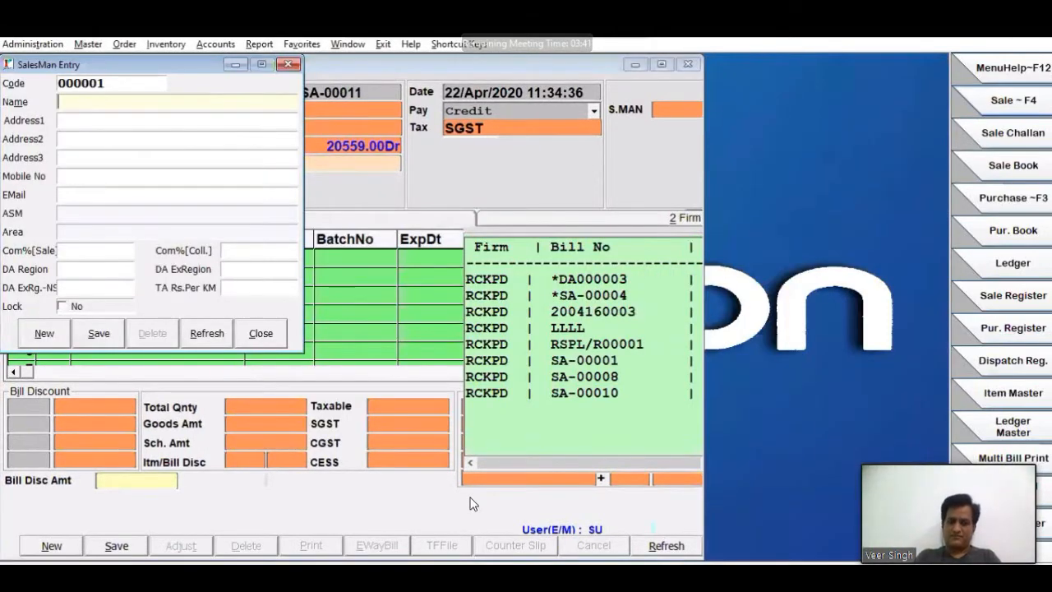
pyautogui.write('S')
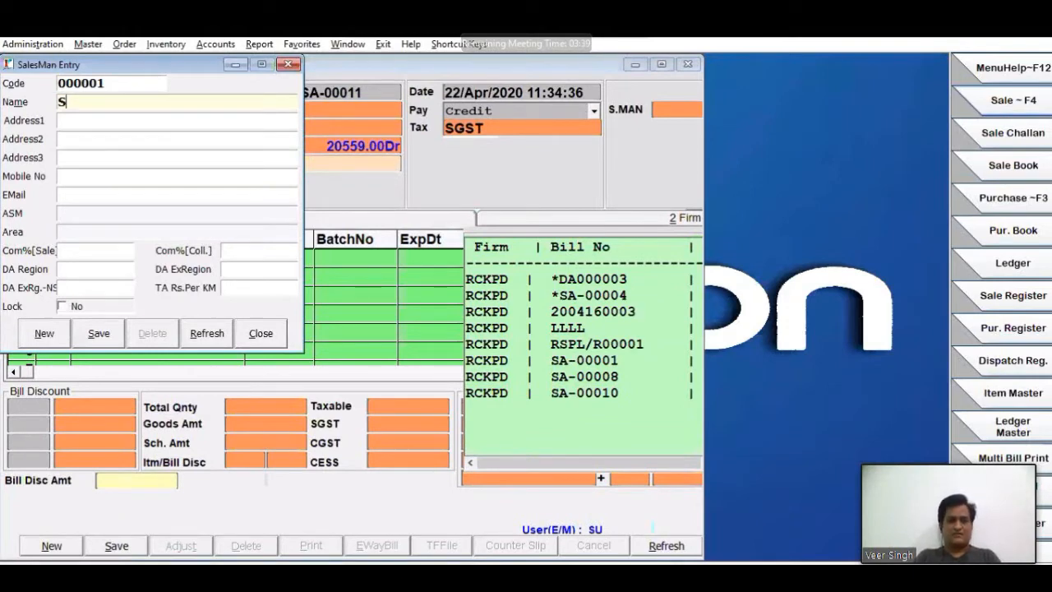
pyautogui.write('MAN1')
pyautogui.press('Return')
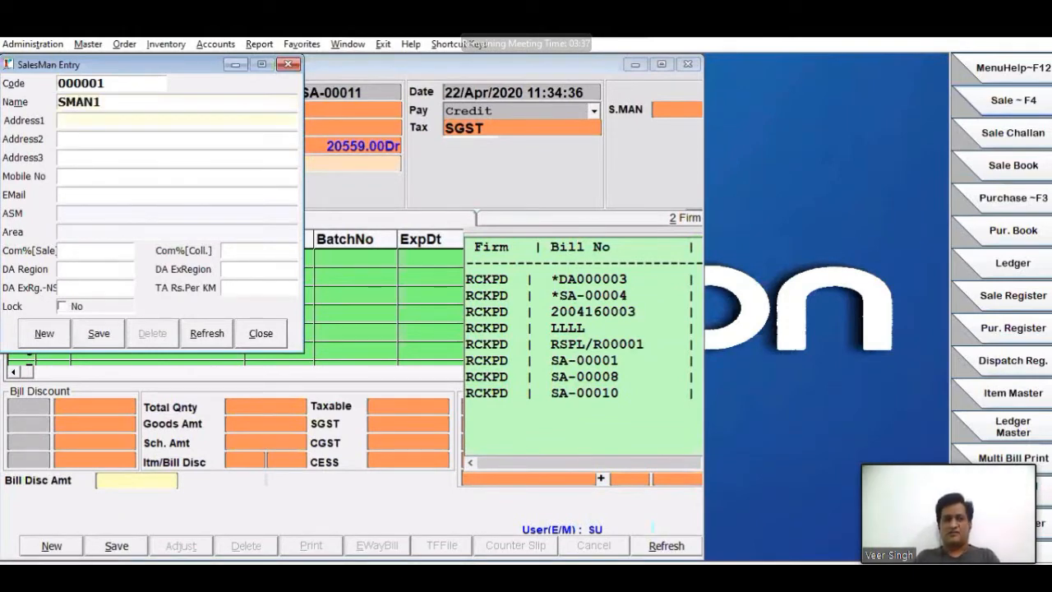
pyautogui.press('Return')
pyautogui.press('Return')
pyautogui.press('Return')
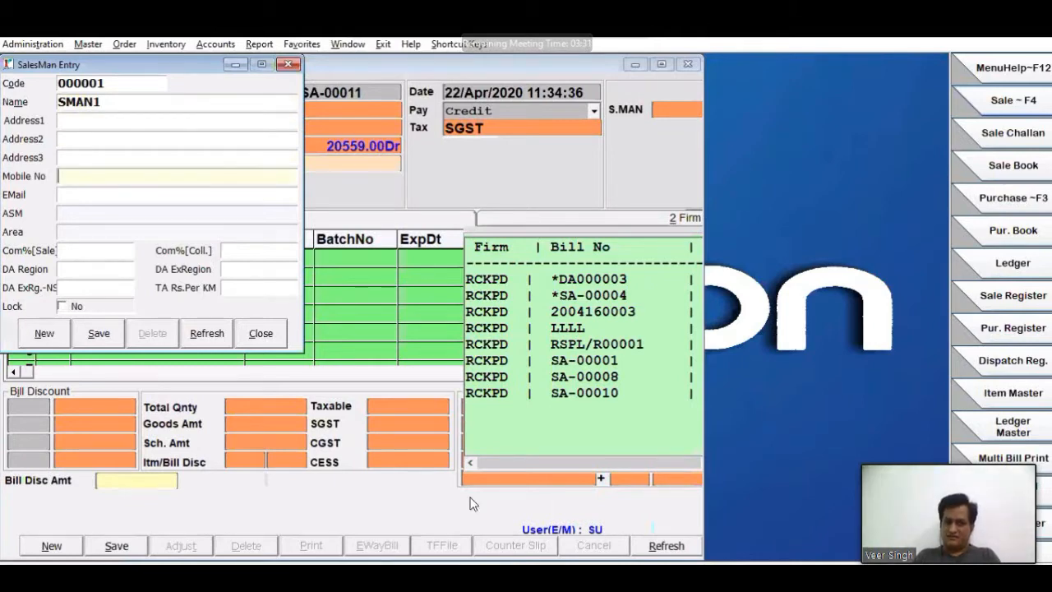
pyautogui.press('Return')
pyautogui.press('Return')
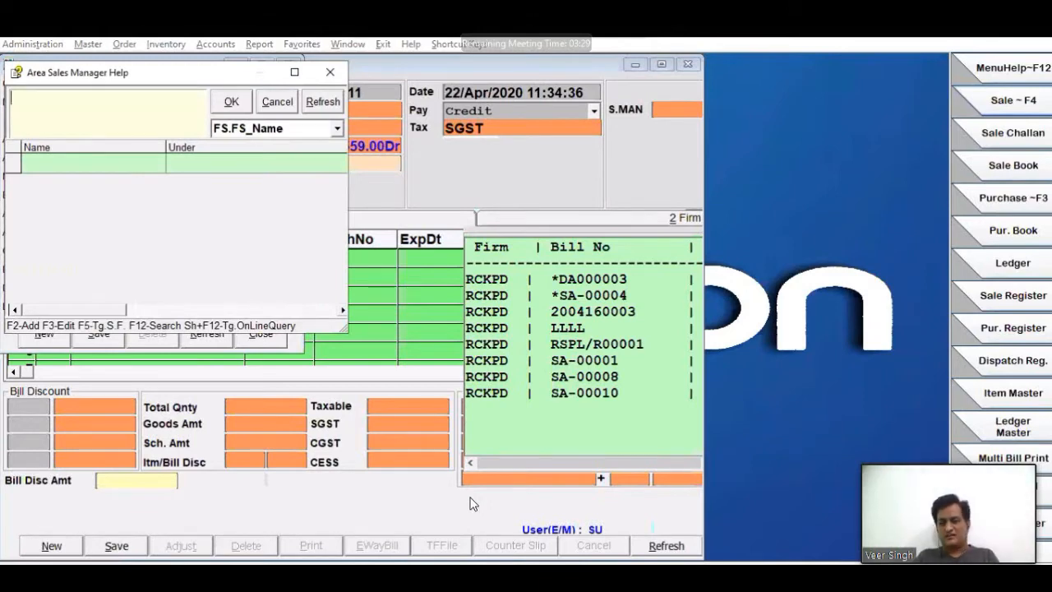
pyautogui.press('Escape')
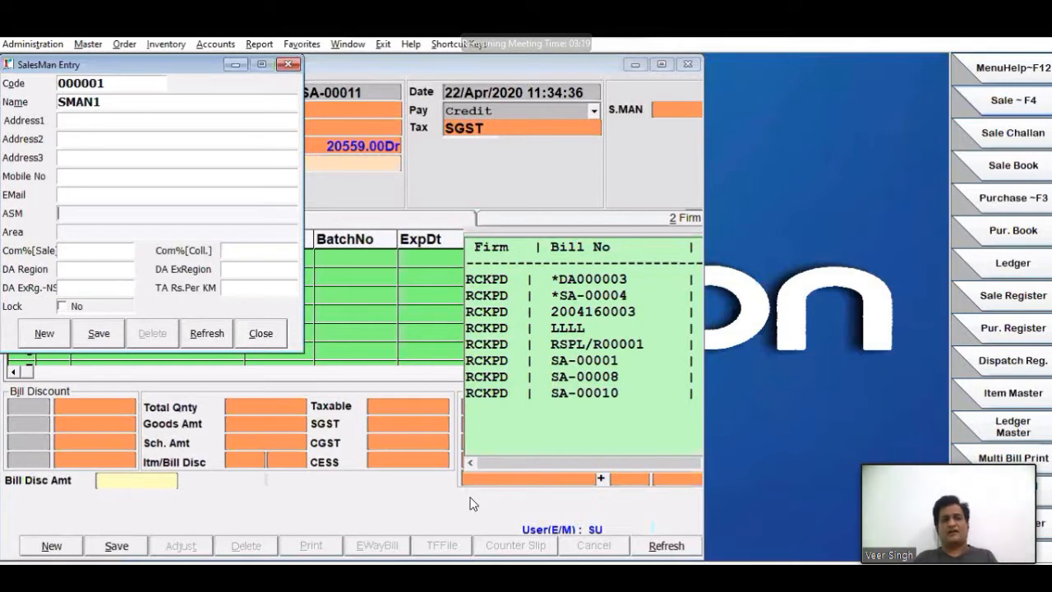
# - Review the manager and salesman levels available among the Field Force masters
pyautogui.click(88, 45)
pyautogui.moveTo(145, 245)
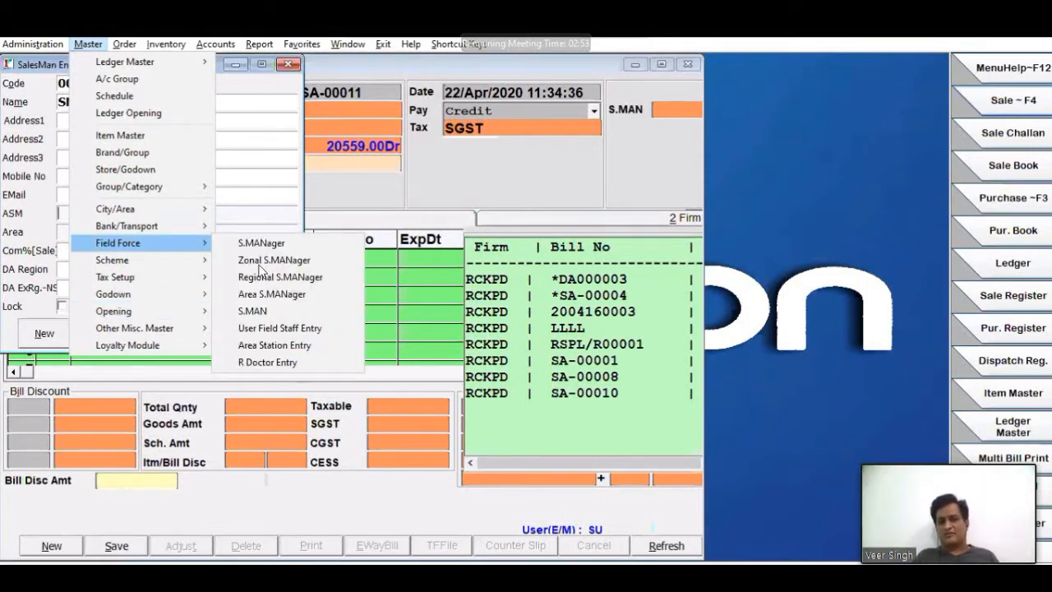
pyautogui.click(318, 318)
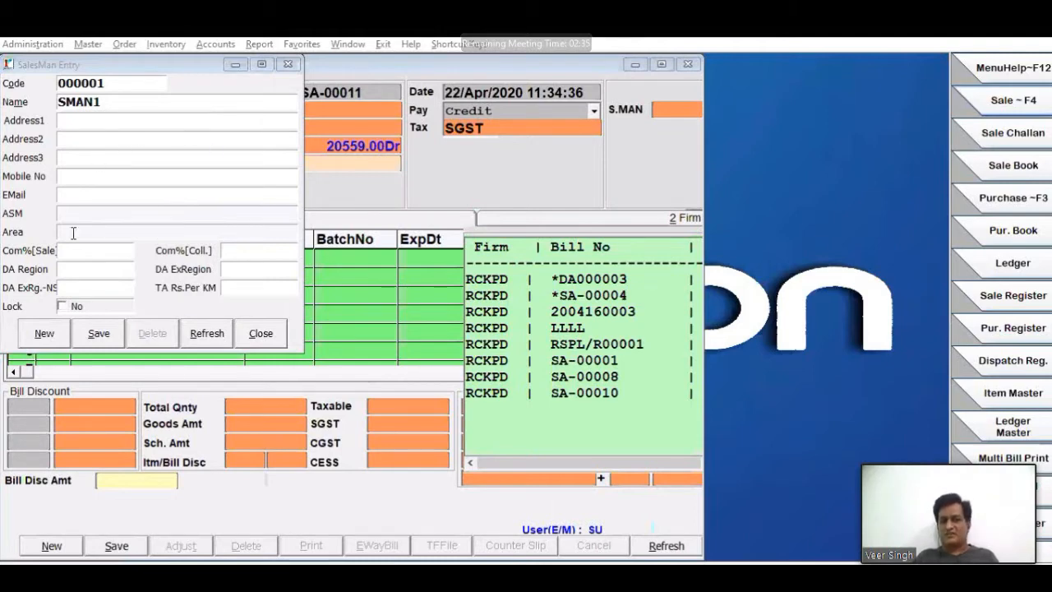
# - Save salesman SMAN1, and create and save a second salesman named SMAN2
pyautogui.click(96, 335)
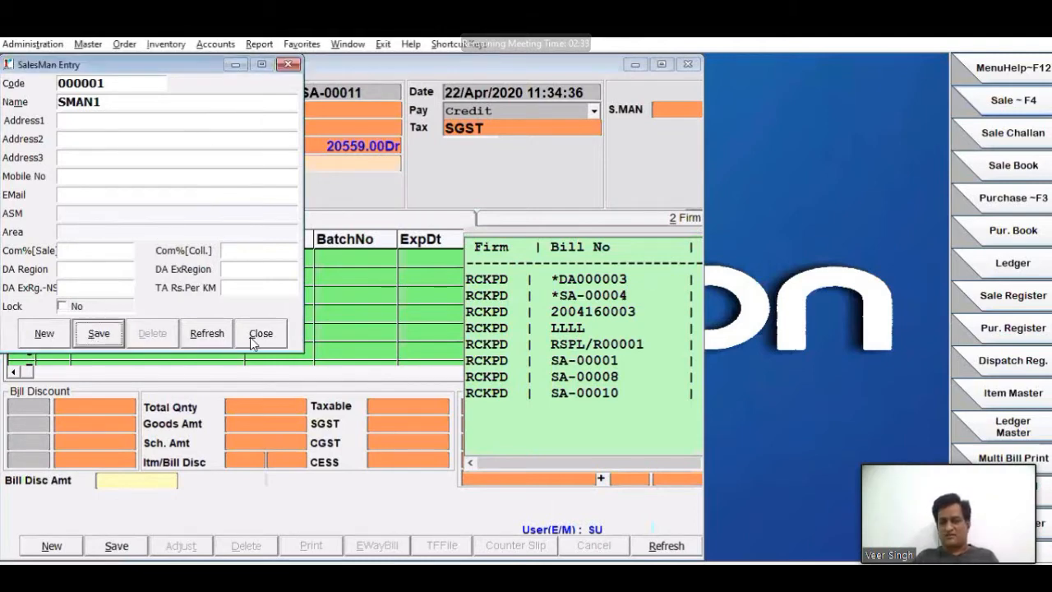
pyautogui.click(34, 334)
pyautogui.press('Return')
pyautogui.write('S')
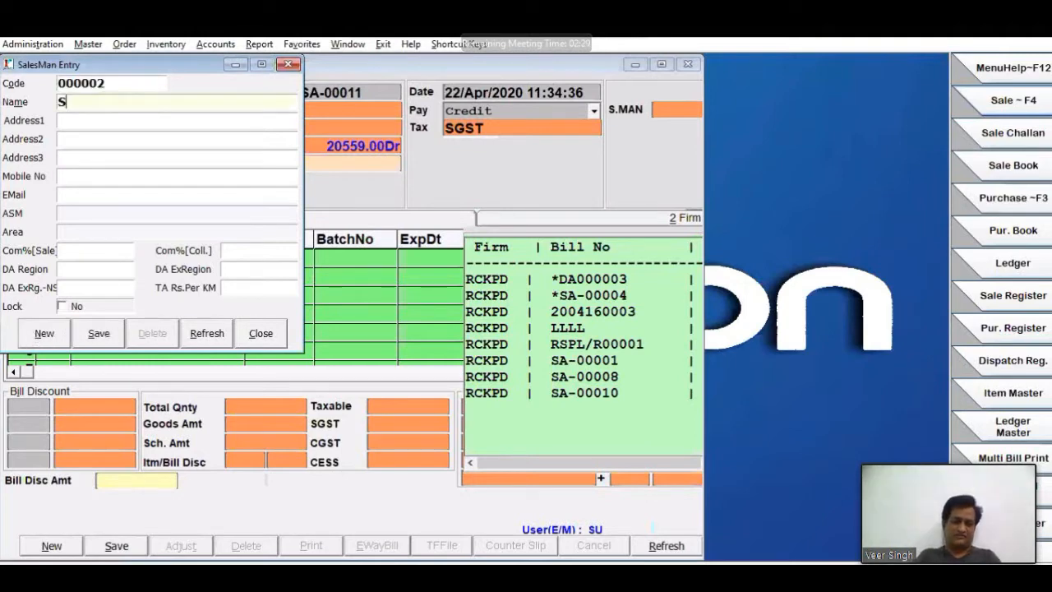
pyautogui.write('MAN2')
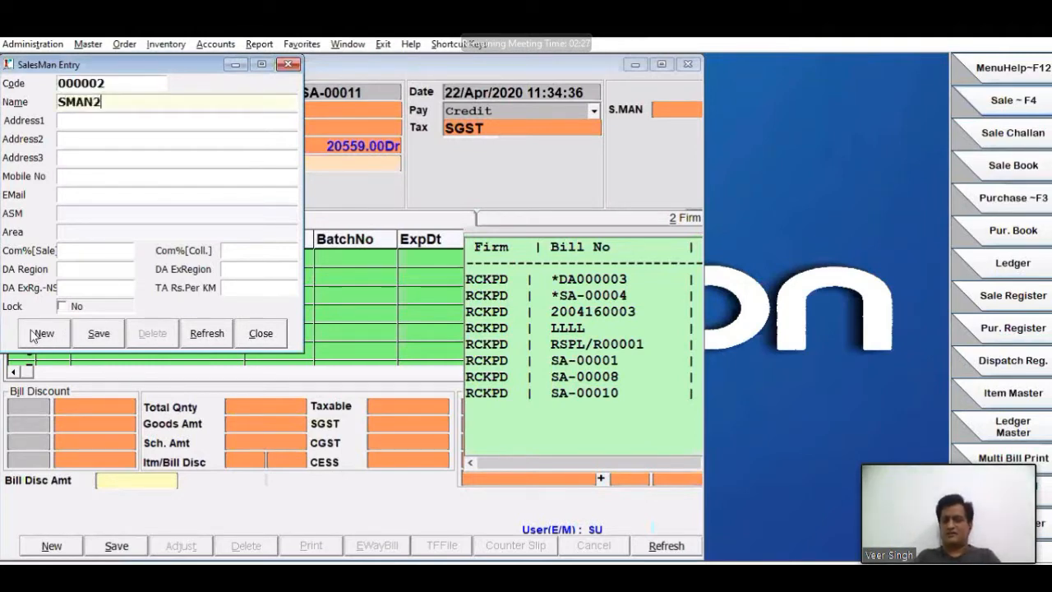
pyautogui.press('Return')
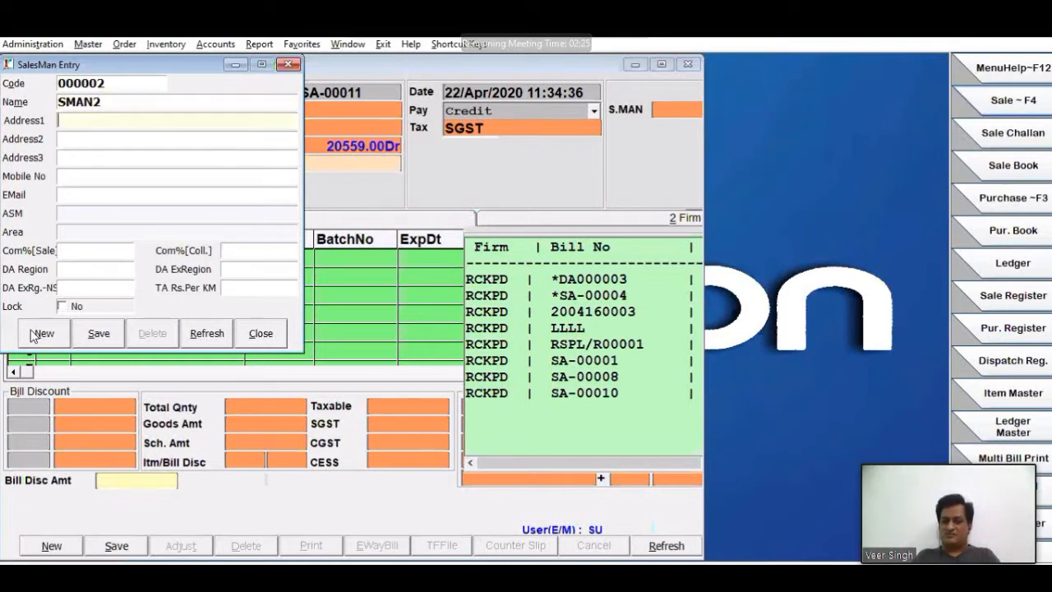
pyautogui.hotkey('alt', 's')
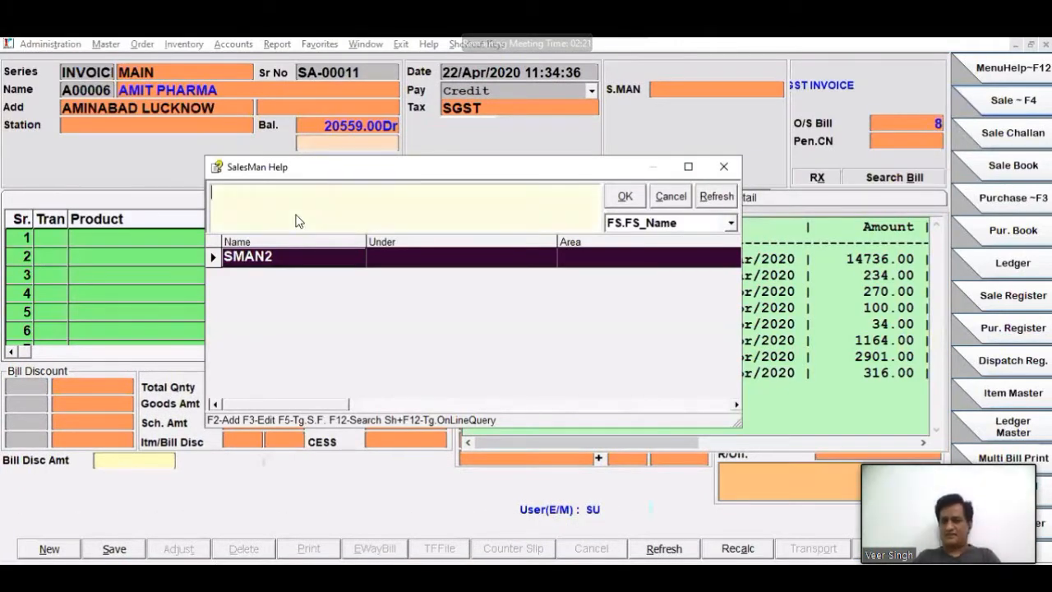
# - Assign SMAN1 to the sale bill and add BECOMAX-FORT with quantity 10, rate 150 and discount 5
pyautogui.press('Return')
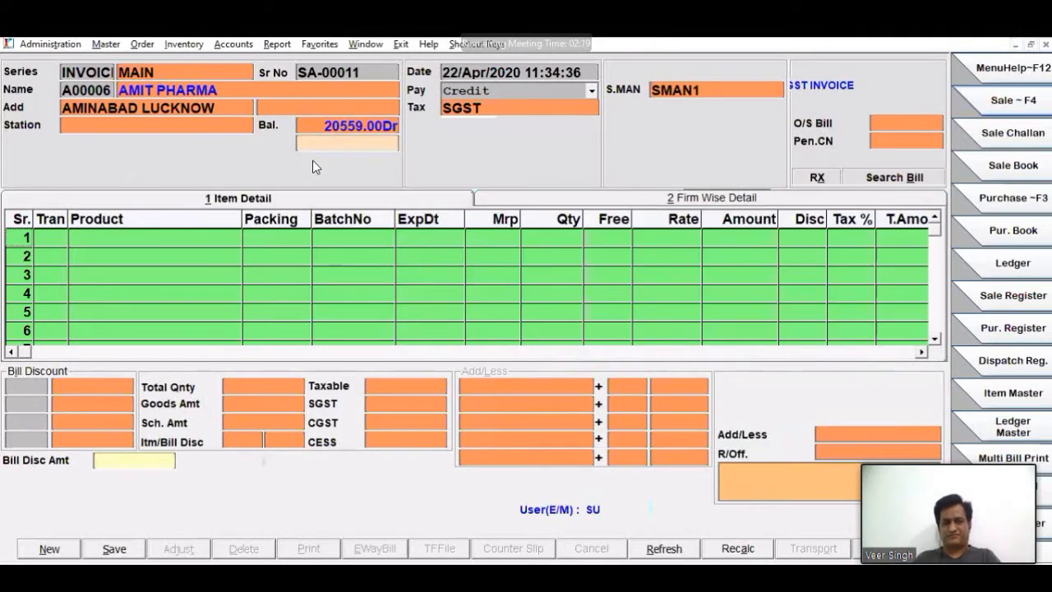
pyautogui.click(11, 245)
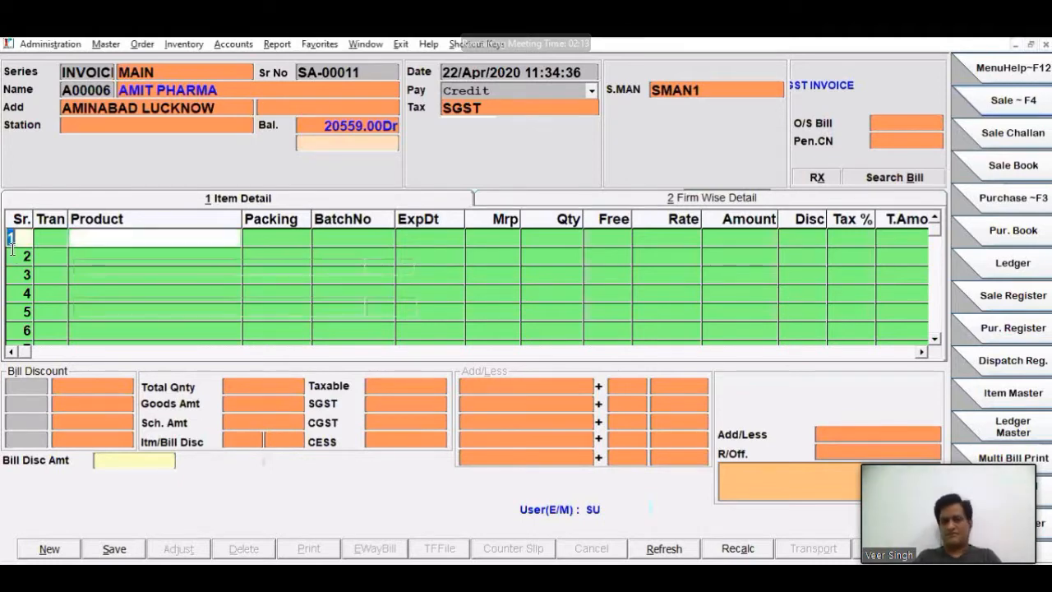
pyautogui.press('Return')
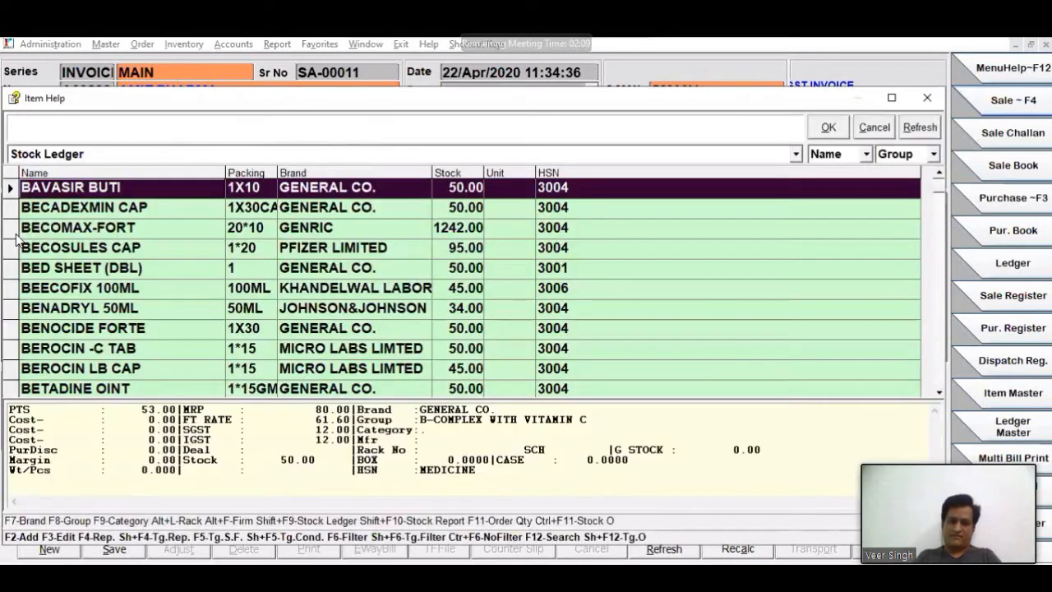
pyautogui.doubleClick(16, 234)
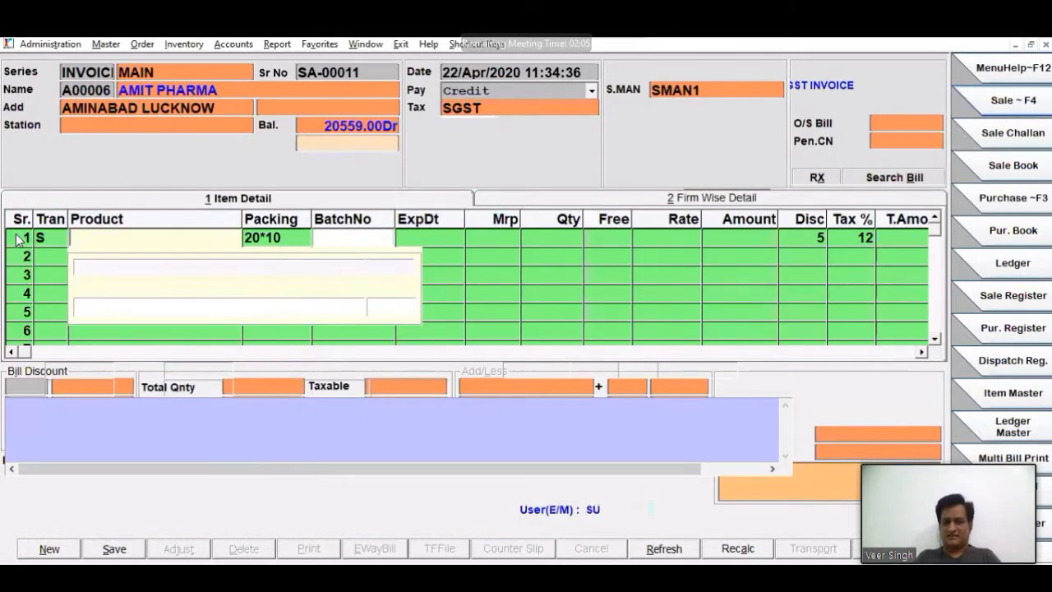
pyautogui.press('Return')
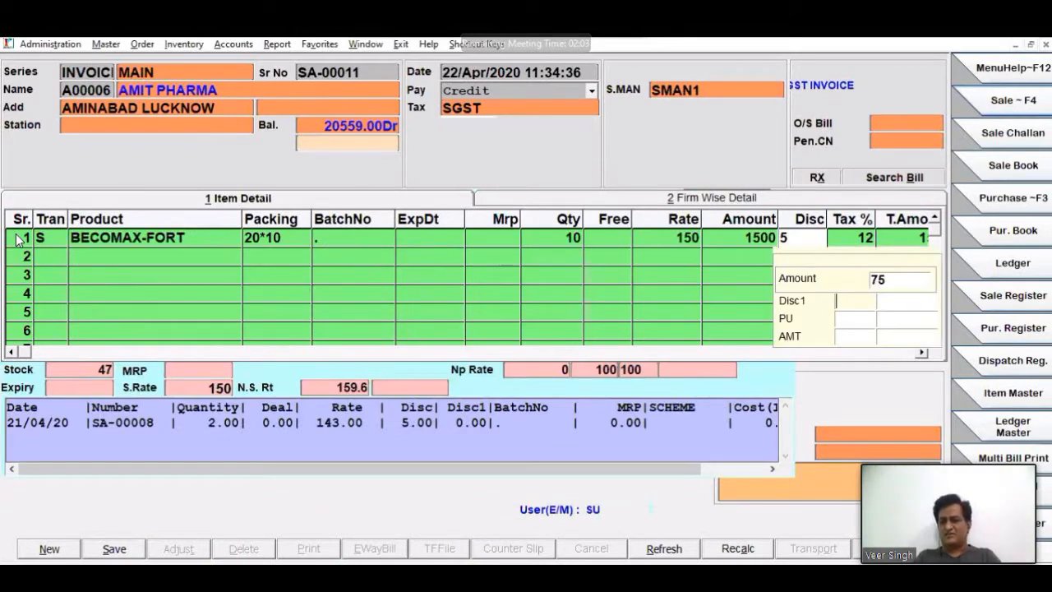
pyautogui.press('Return')
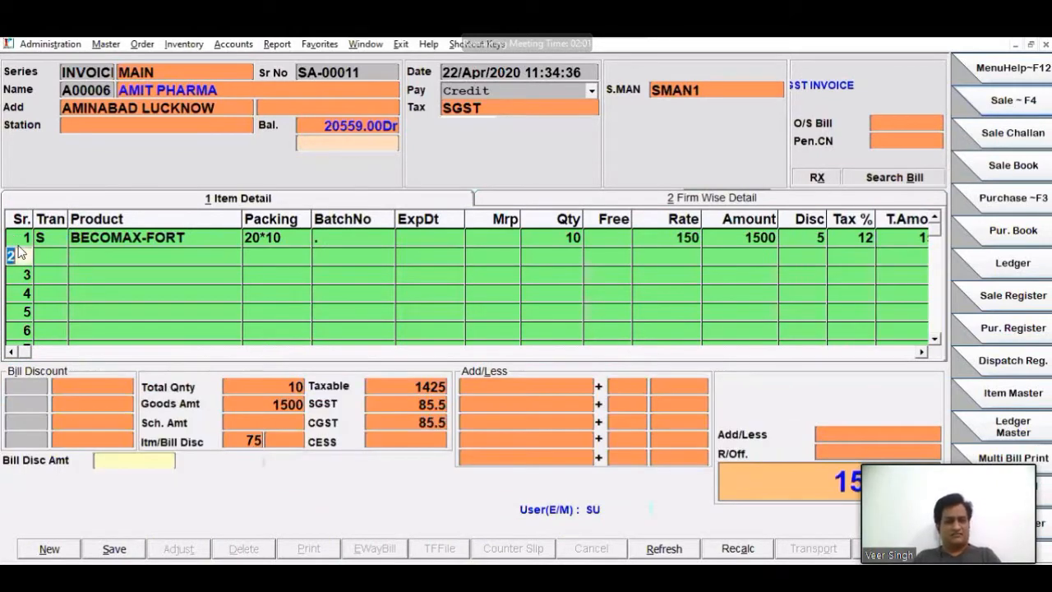
# - Add BECOSULES CAP from batch 920-29072Z as the second item, with quantity 2 and discount 5
pyautogui.click(58, 260)
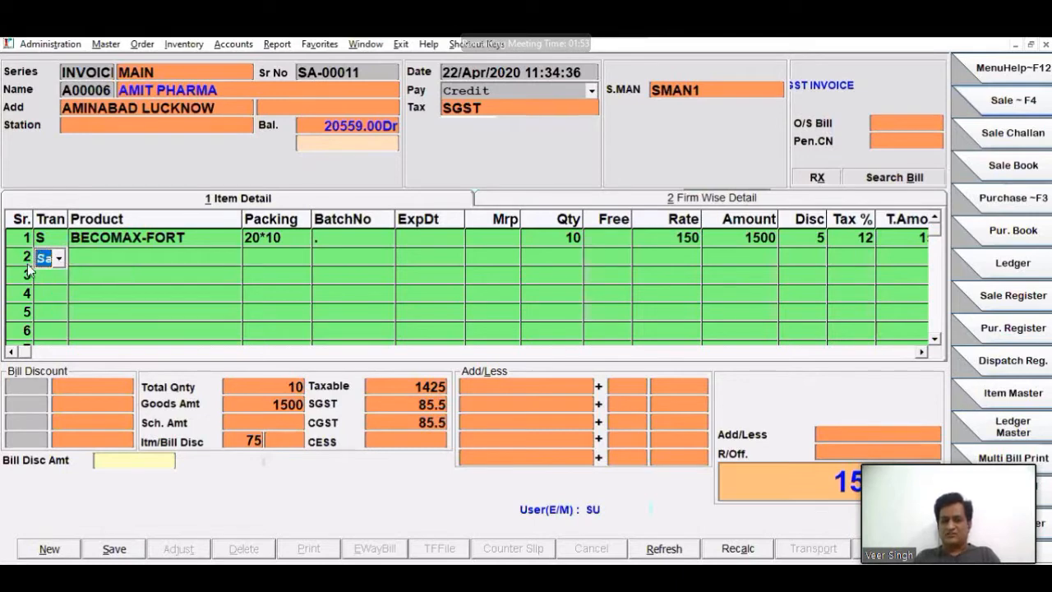
pyautogui.press('Left')
pyautogui.press('Return')
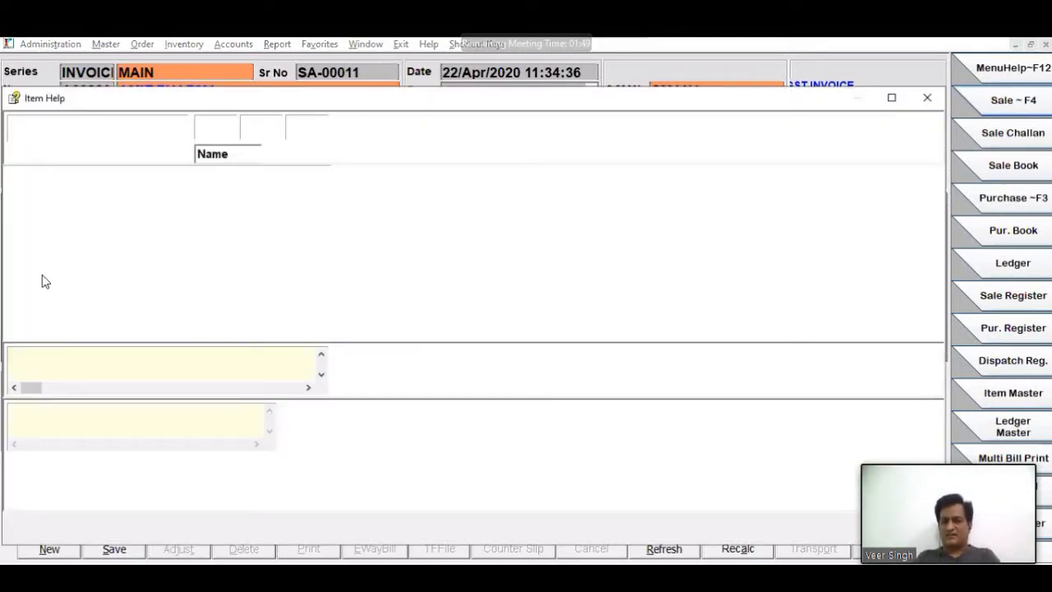
pyautogui.press('Return')
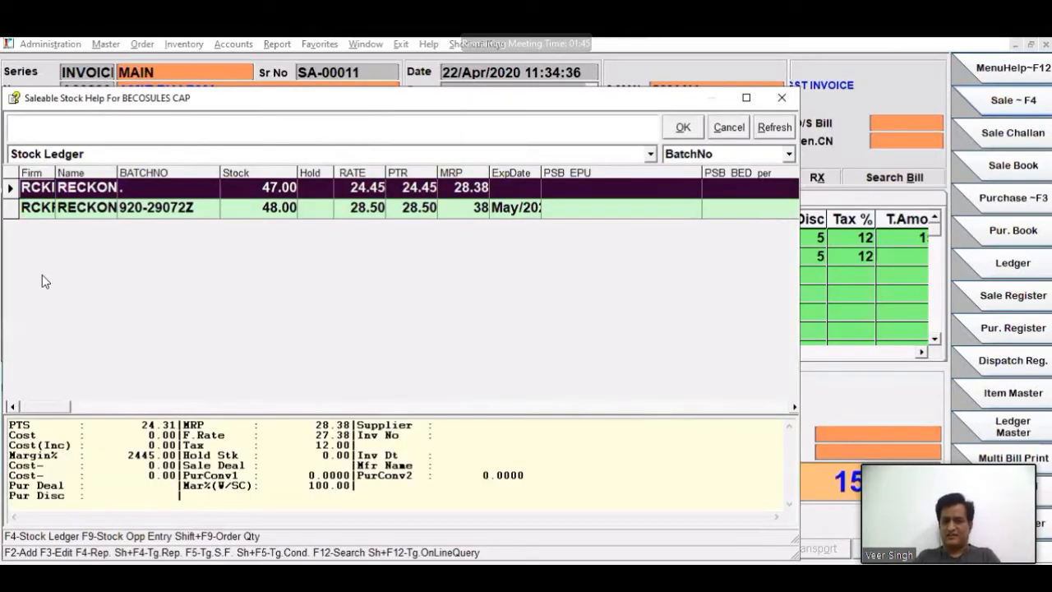
pyautogui.press('Return')
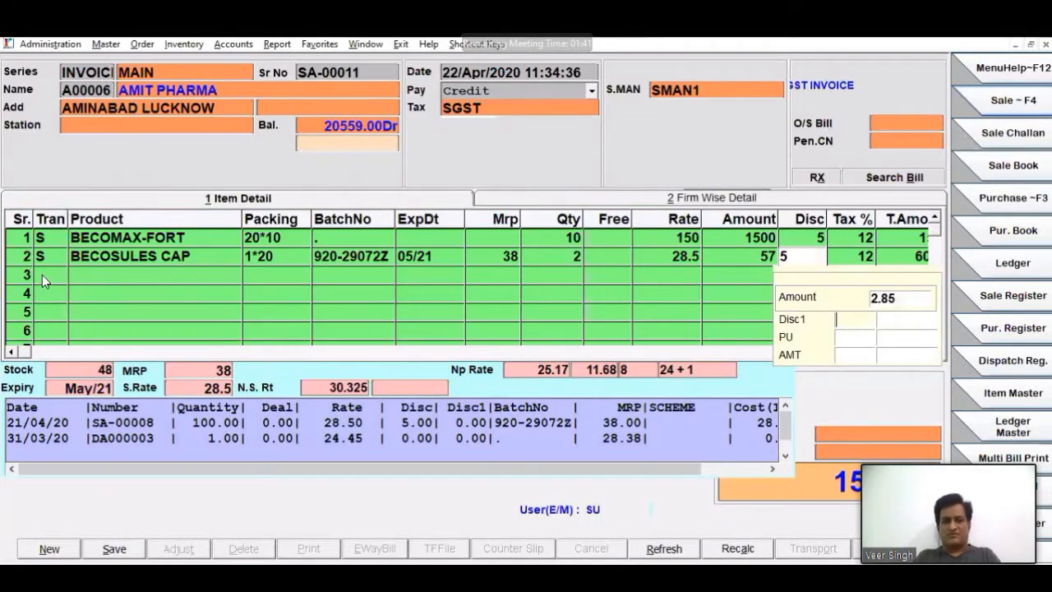
pyautogui.press('Return')
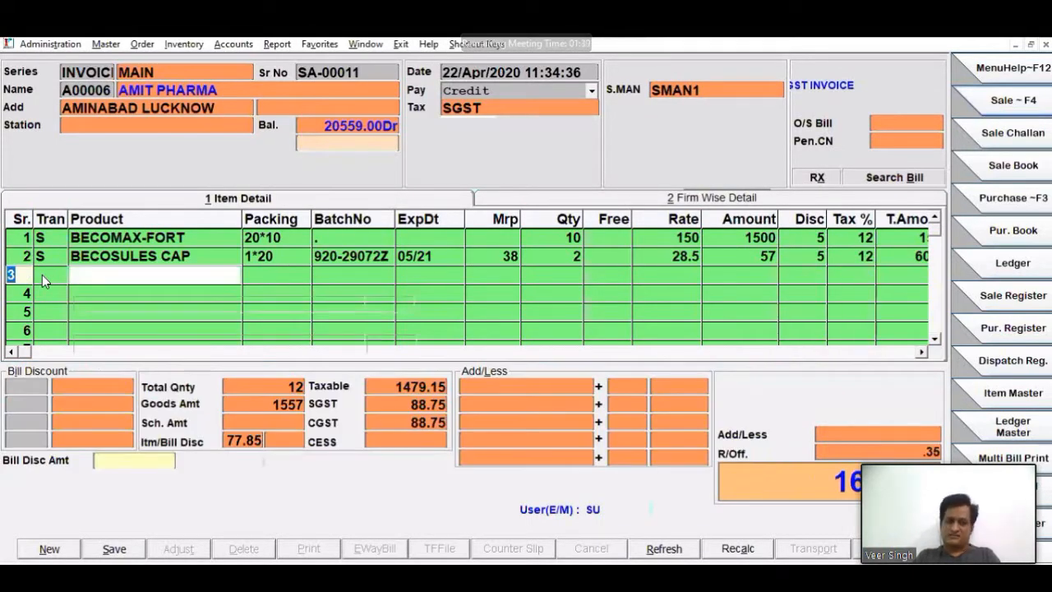
# - Add BEECOFIX 100ML as the third item with quantity 2 and discount 5, without saving the discount change
pyautogui.press('Return')
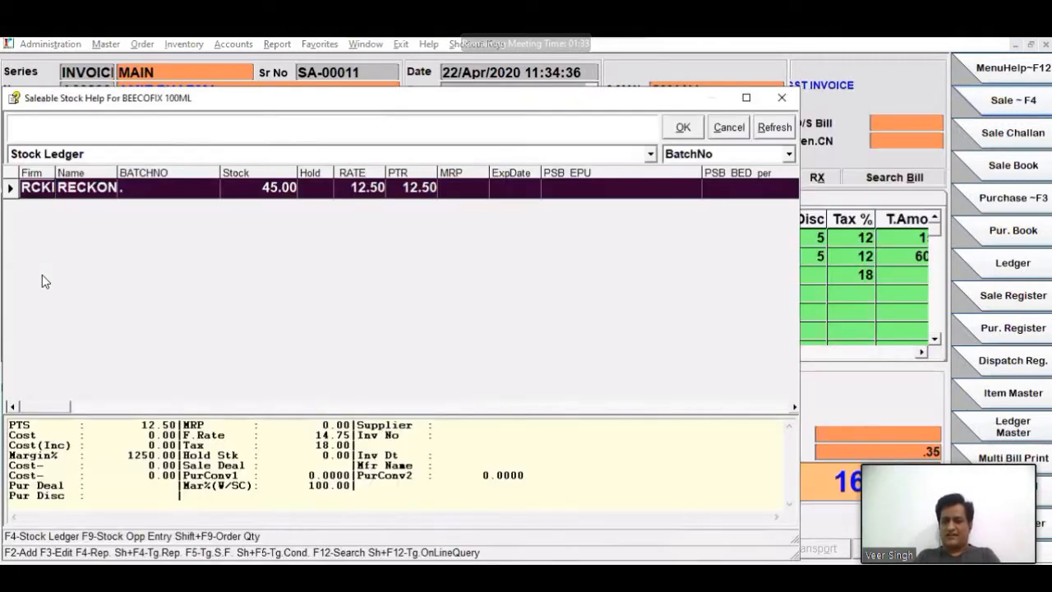
pyautogui.press('Return')
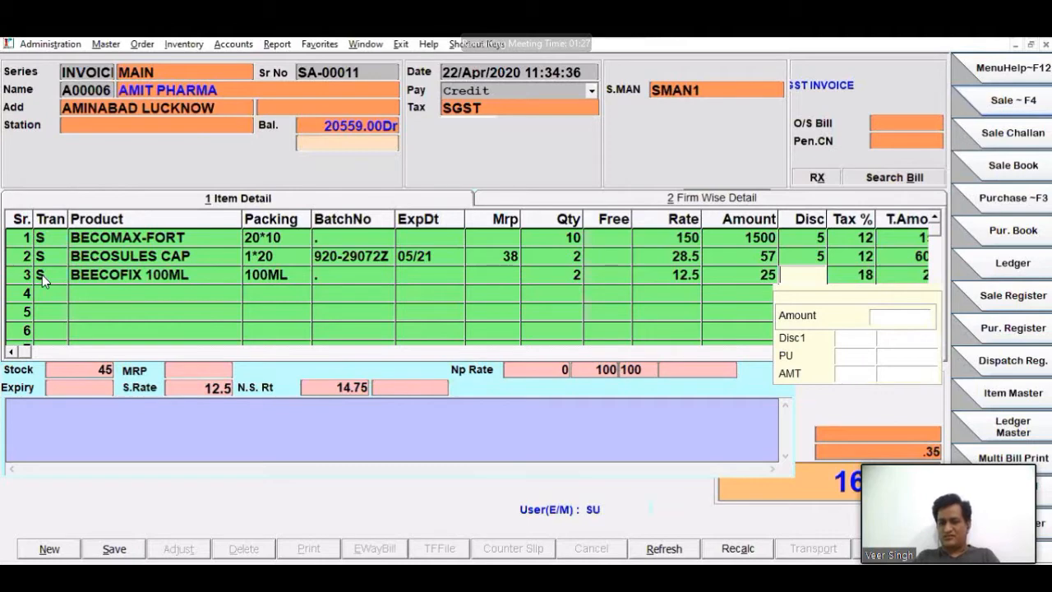
pyautogui.write('5')
pyautogui.press('Return')
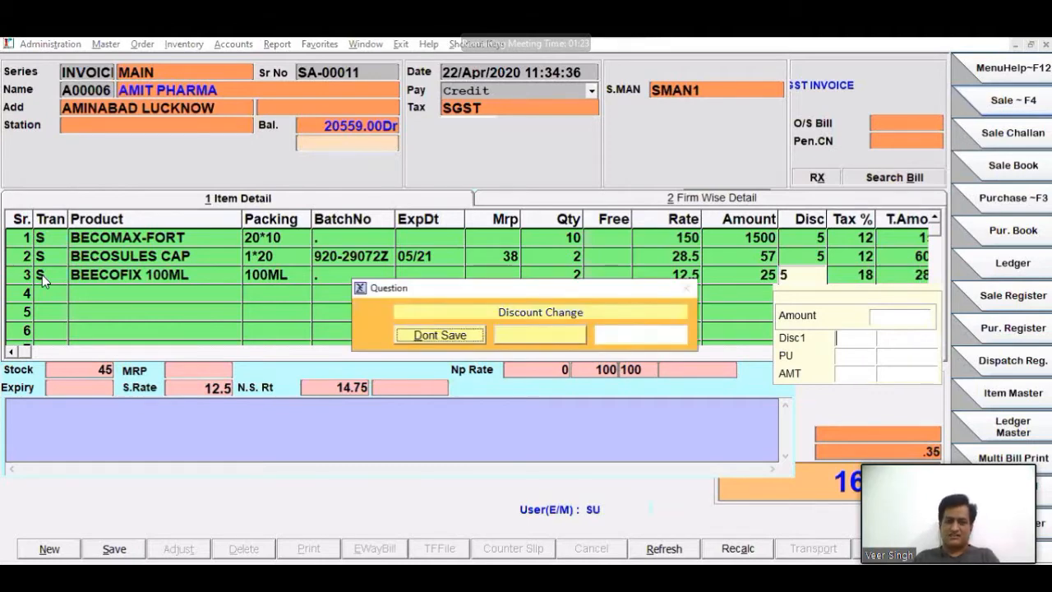
pyautogui.press('Return')
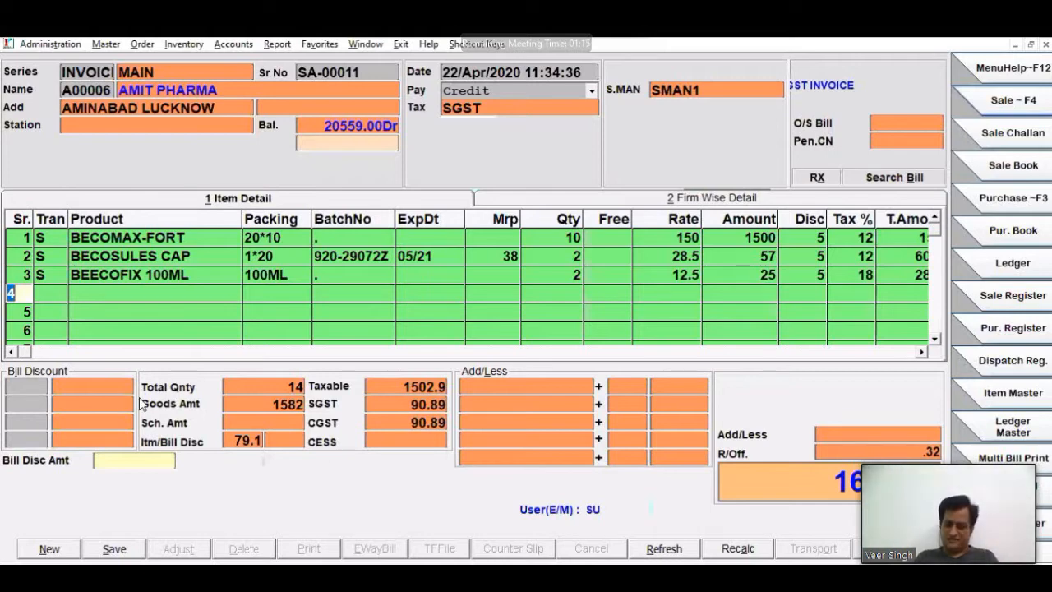
# - Save the sale bill and start a new blank one
pyautogui.hotkey('alt', 's')
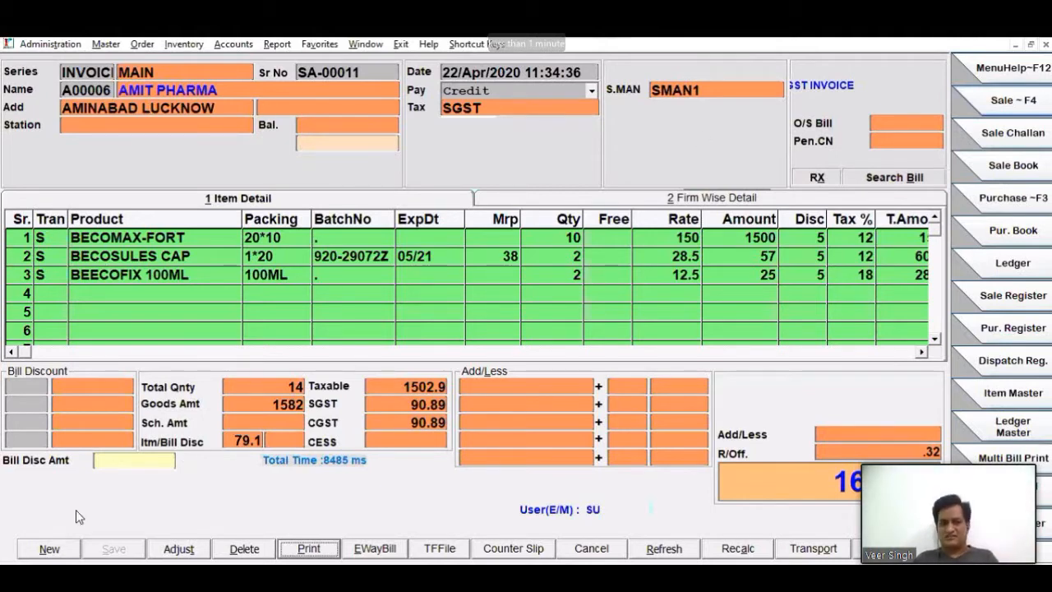
pyautogui.click(48, 549)
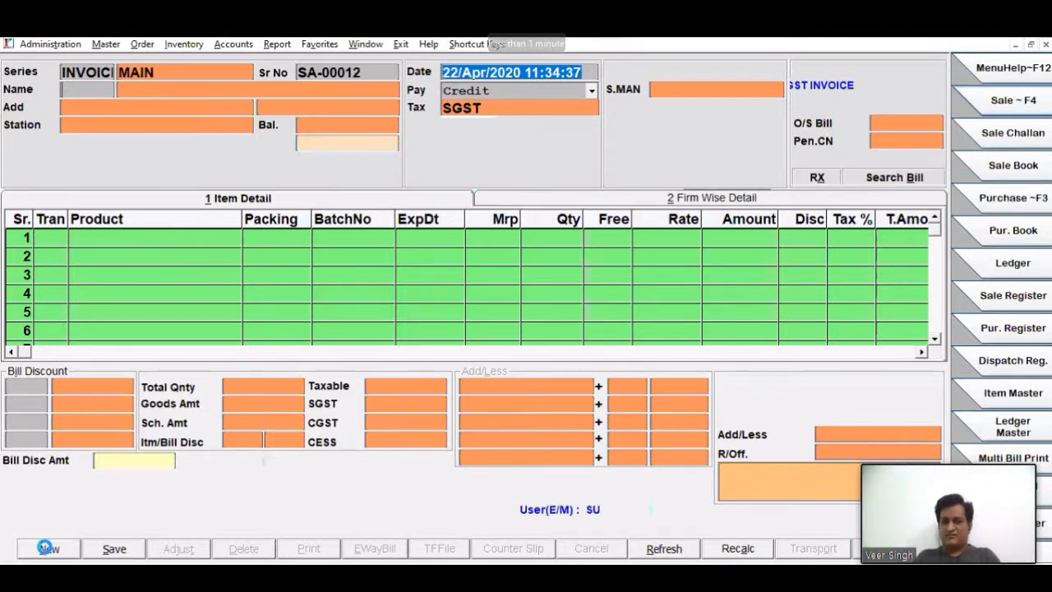
# - Select RAM MEDICINE as the party on the new bill and assign salesman SMAN1
pyautogui.press('Return')
pyautogui.press('Return')
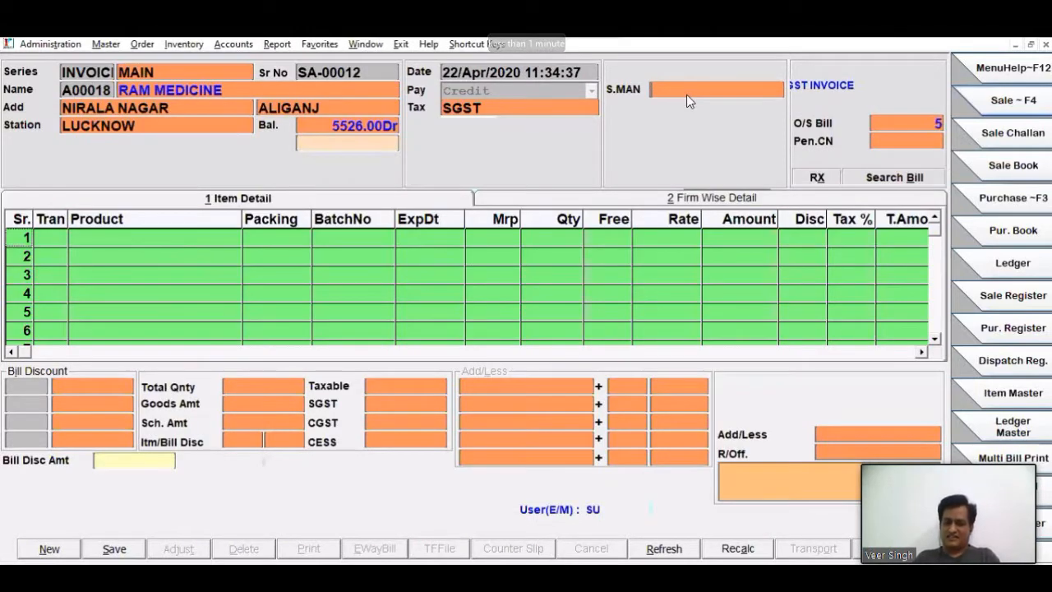
pyautogui.press('Return')
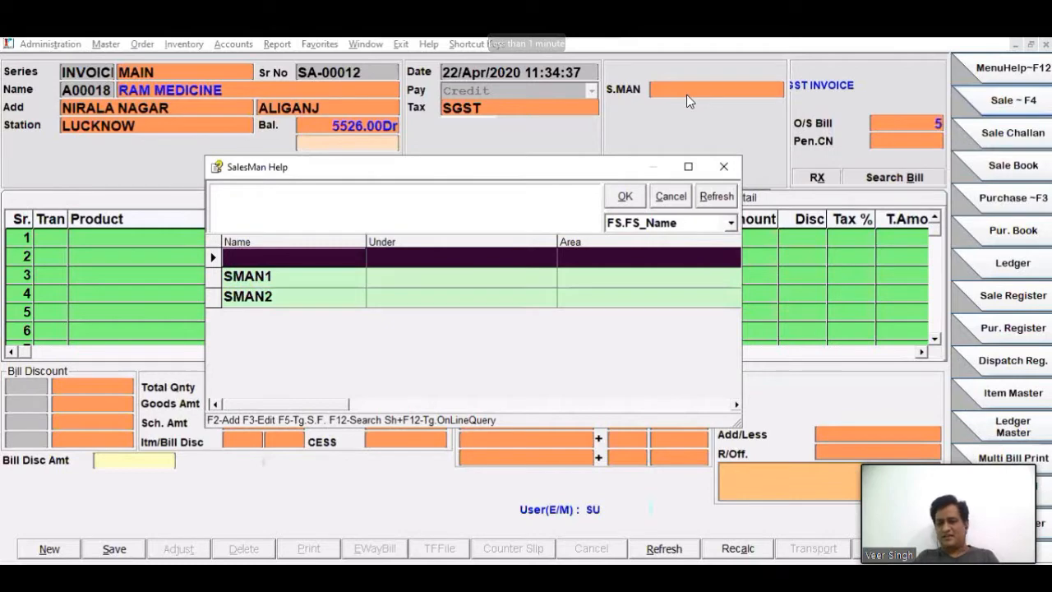
pyautogui.press('Return')
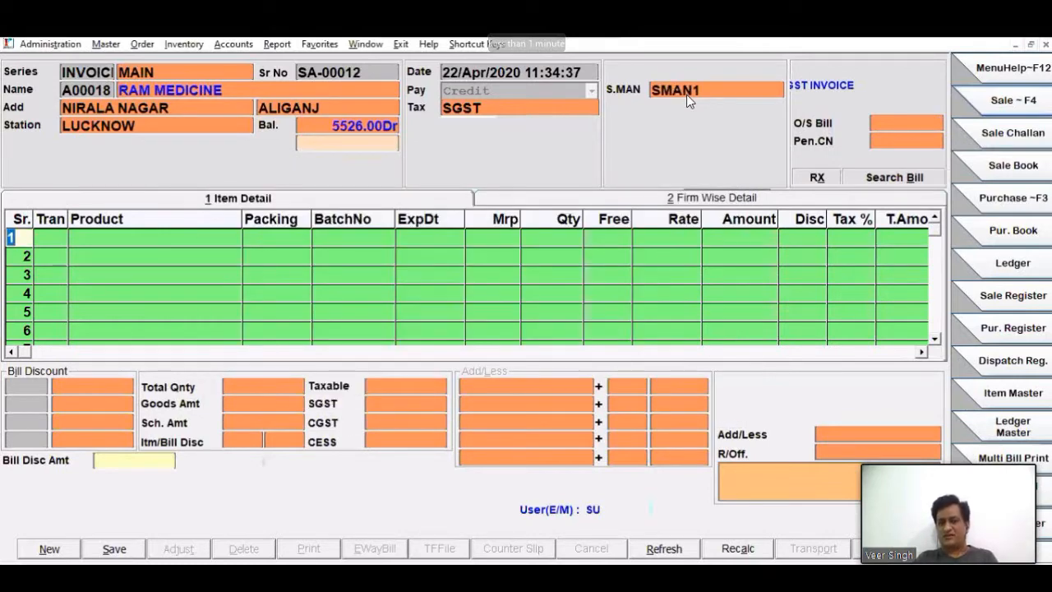
# - Open the RAM MEDICINE account for editing from the bill and set its Sales Man to SMAN1
pyautogui.click(69, 91)
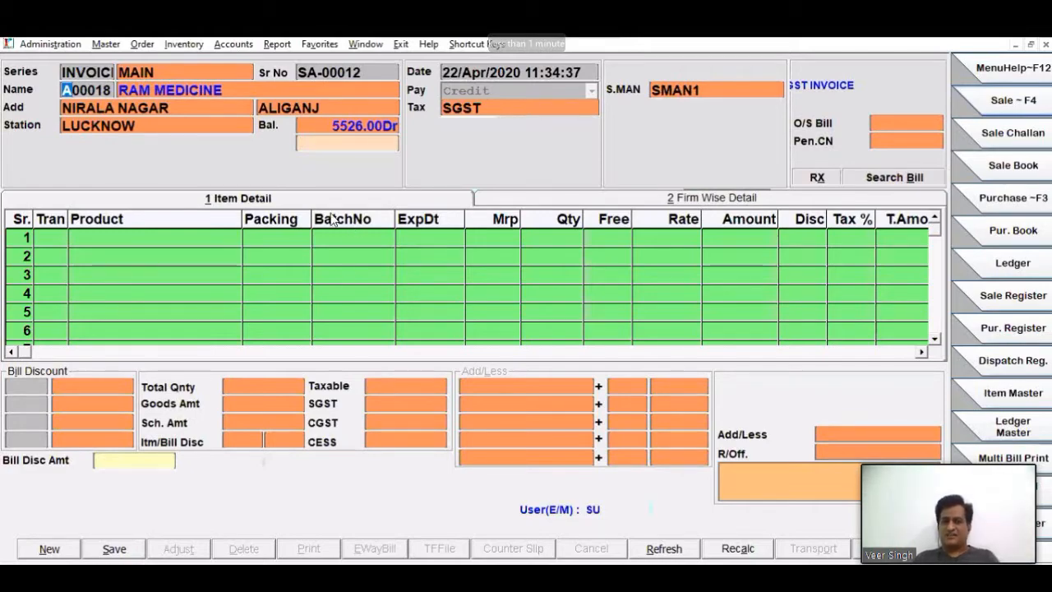
pyautogui.press('Return')
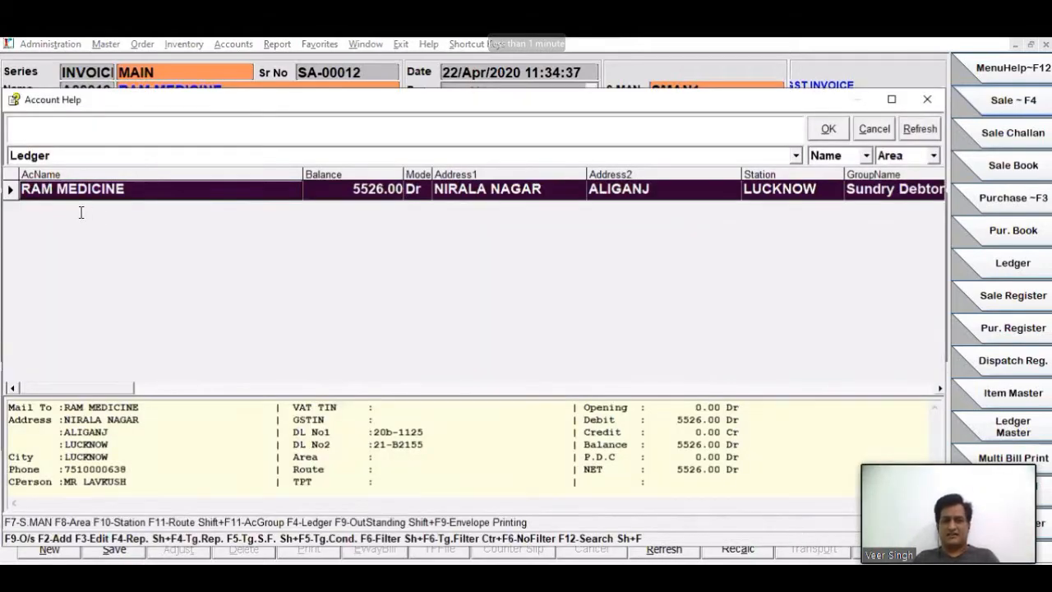
pyautogui.press('F2')
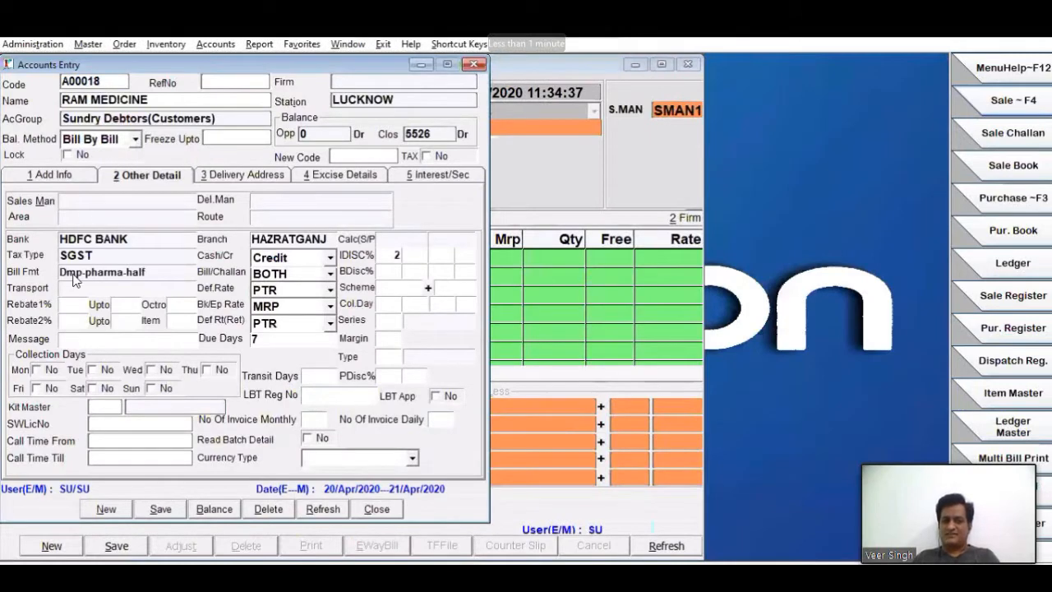
pyautogui.press('Return')
pyautogui.click(425, 188)
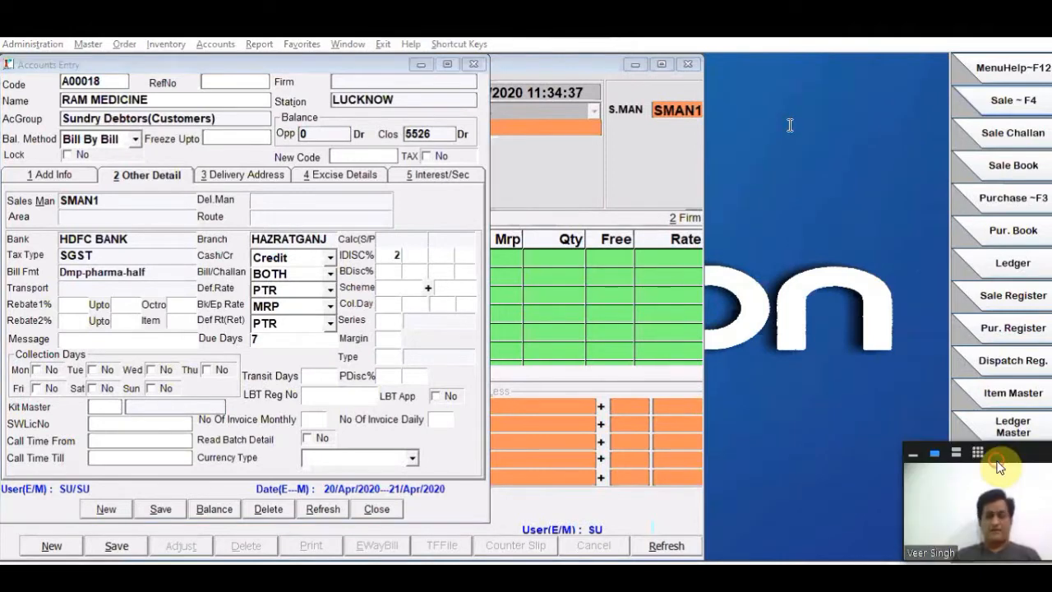
# - Start a new area named CHARBAGH from the account's Area field and open the route lookup for it
pyautogui.click(100, 217)
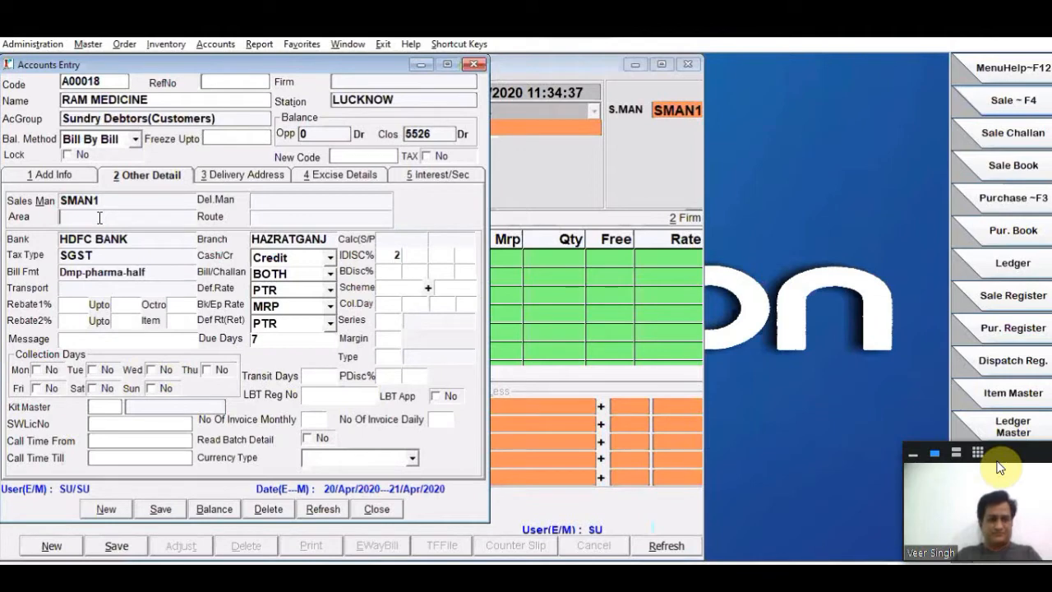
pyautogui.press('F1')
pyautogui.press('F2')
pyautogui.write('CHARBAGH')
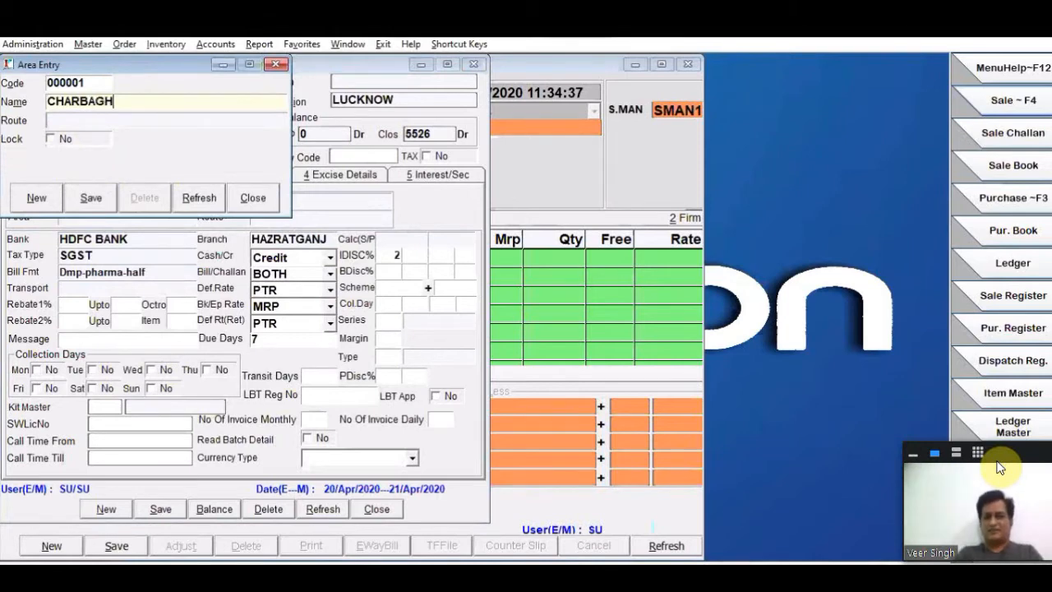
pyautogui.press('Return')
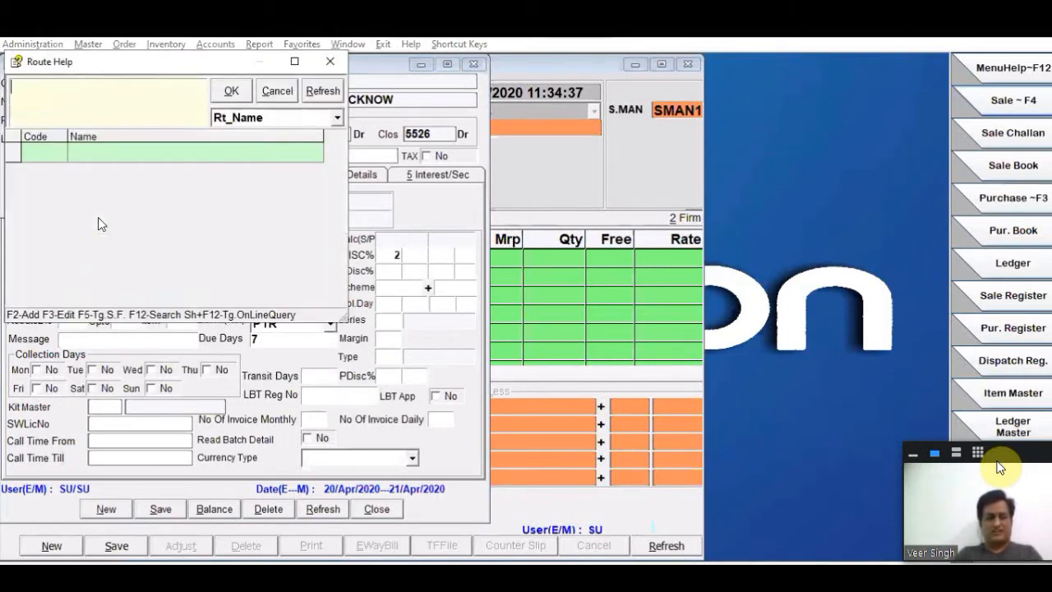
# - Create a new route named CENTERAL LKO and save it
pyautogui.press('F2')
pyautogui.write('CENTER')
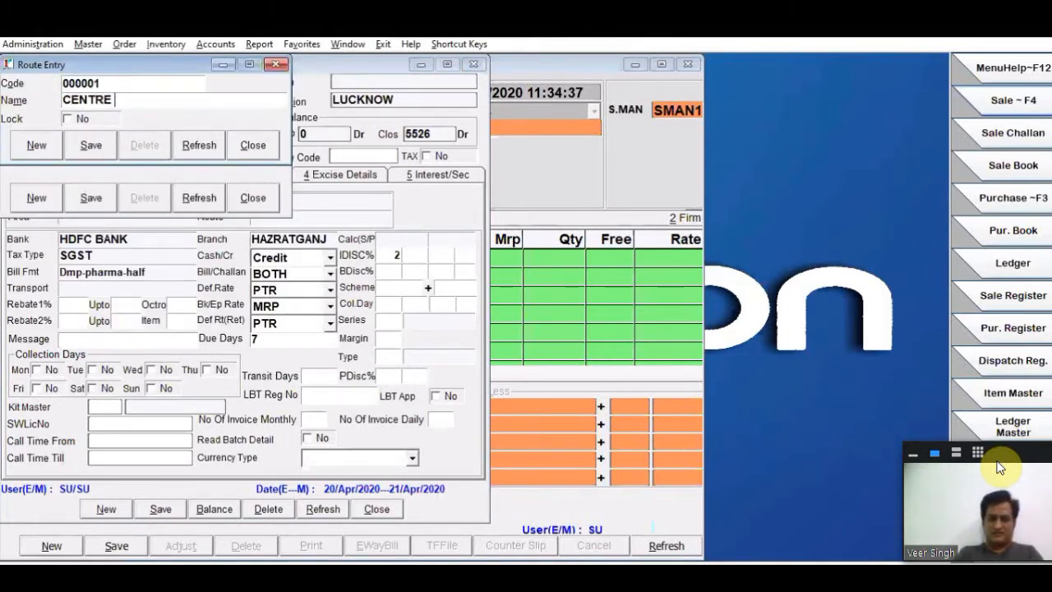
pyautogui.write('AL L')
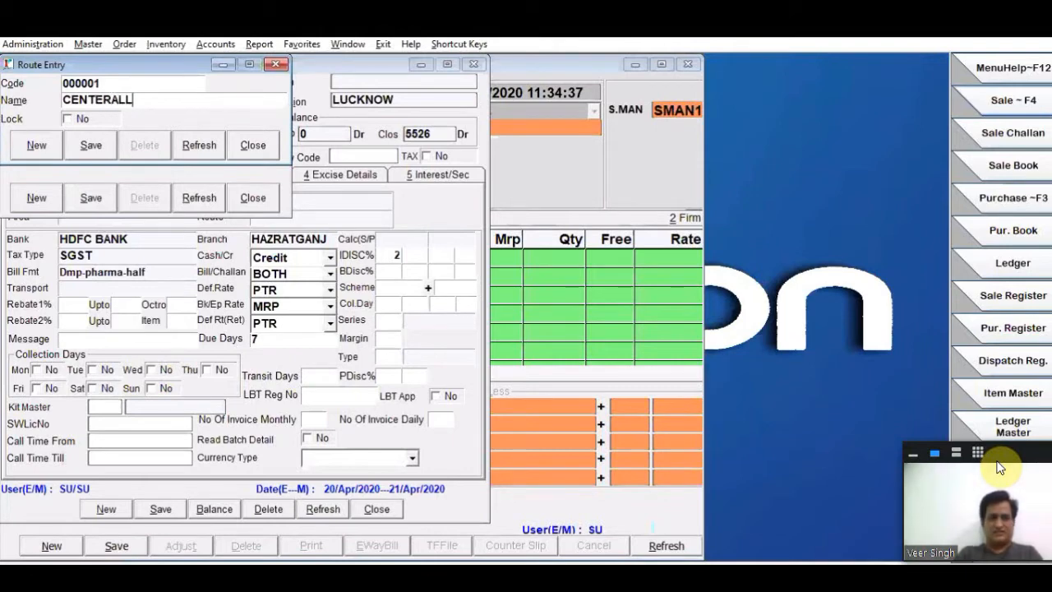
pyautogui.write('KO')
pyautogui.press('Return')
# - Create a second route named NORTH LKO, save it and close the route entry
pyautogui.press('Return')
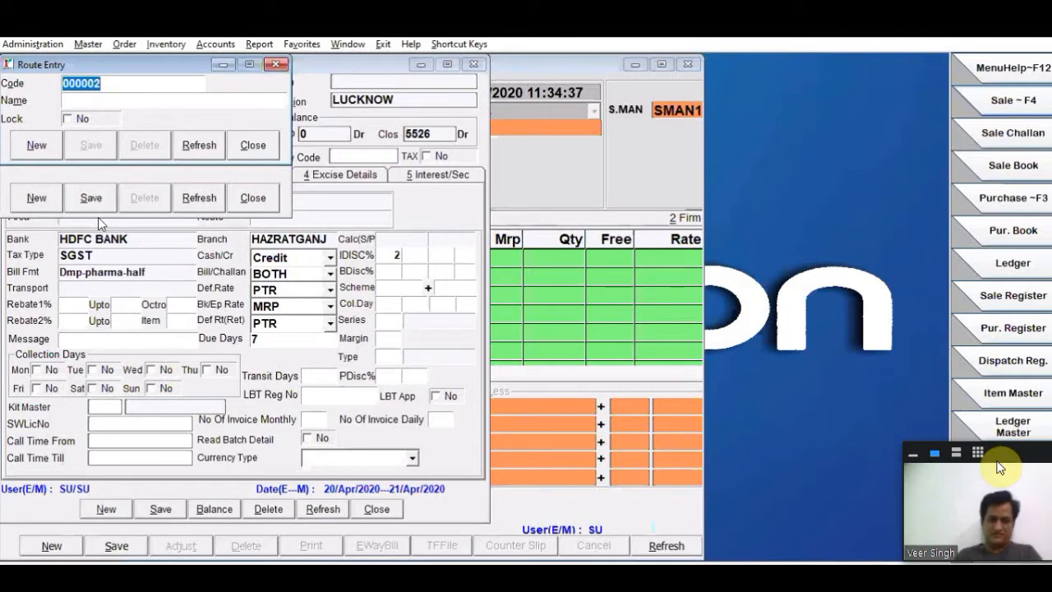
pyautogui.press('Return')
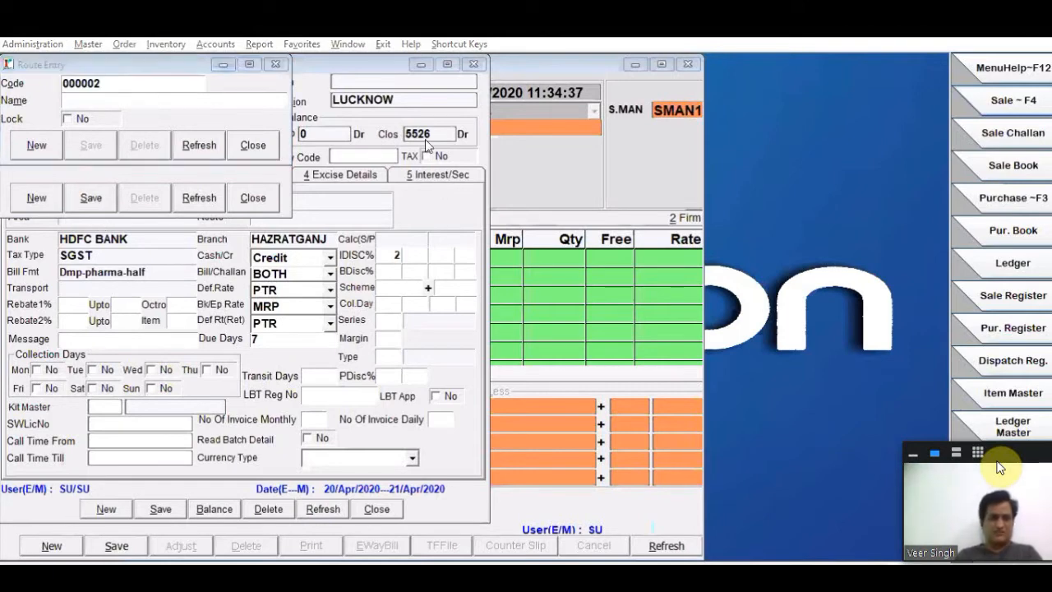
pyautogui.write('N')
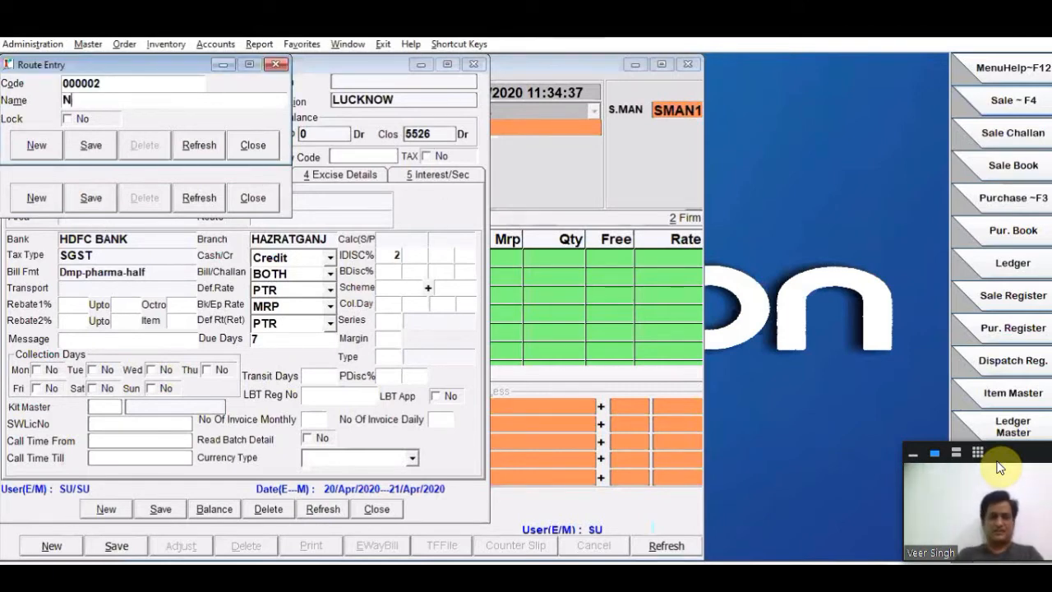
pyautogui.write('ORTH LKO')
pyautogui.press('Return')
pyautogui.press('Escape')
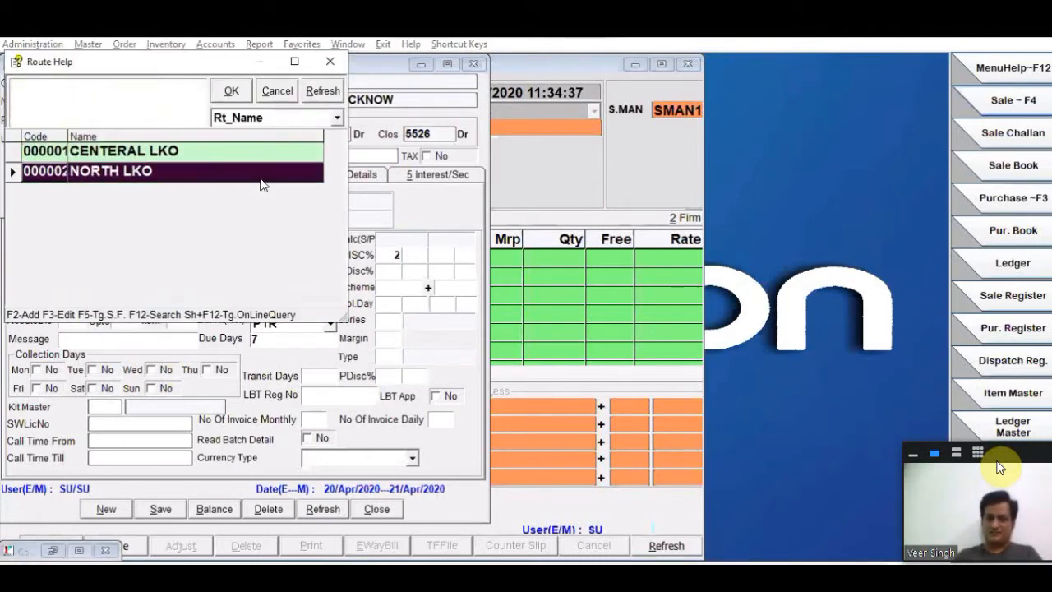
# - Leave the route lookup and close the unsaved area entry to return to the account
pyautogui.press('Escape')
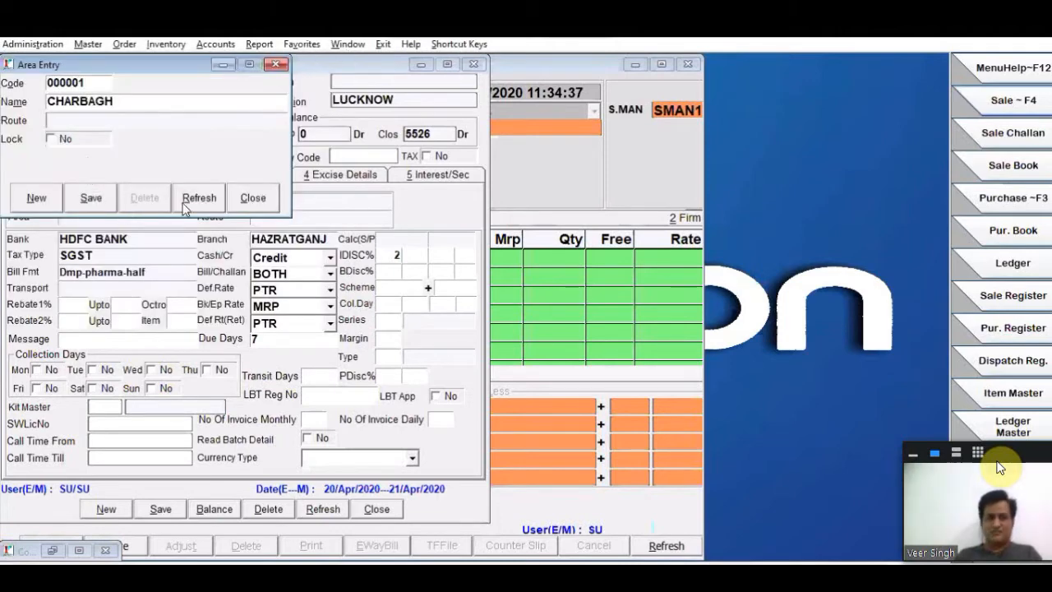
pyautogui.click(245, 197)
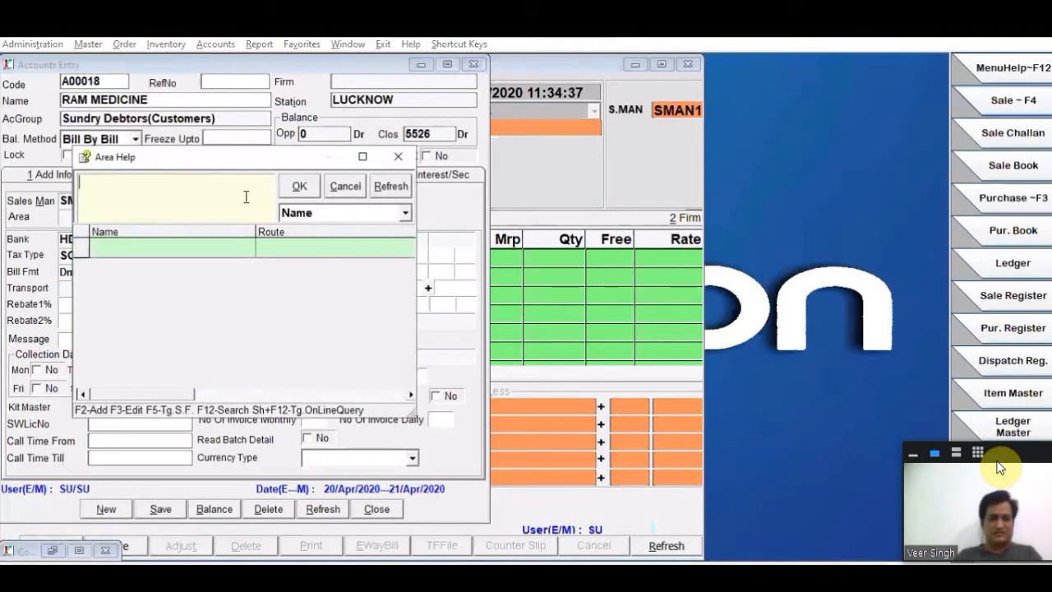
pyautogui.press('Escape')
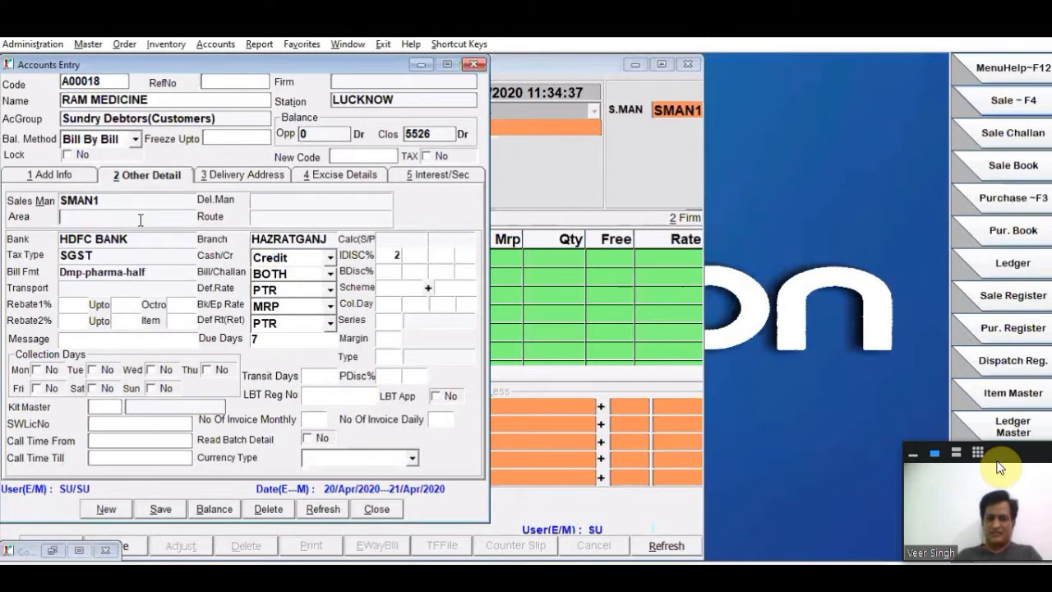
# - Create the area CHARBAGH with route CENTERAL LKO, save it and assign it to the RAM MEDICINE account
pyautogui.click(141, 219)
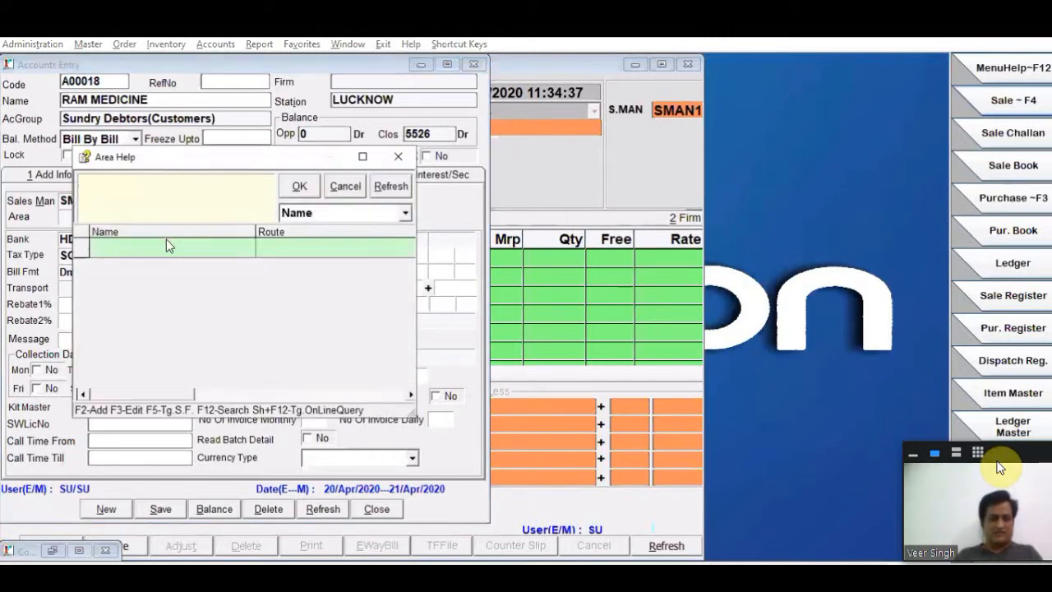
pyautogui.press('F2')
pyautogui.press('Return')
pyautogui.write('CHARBAGH')
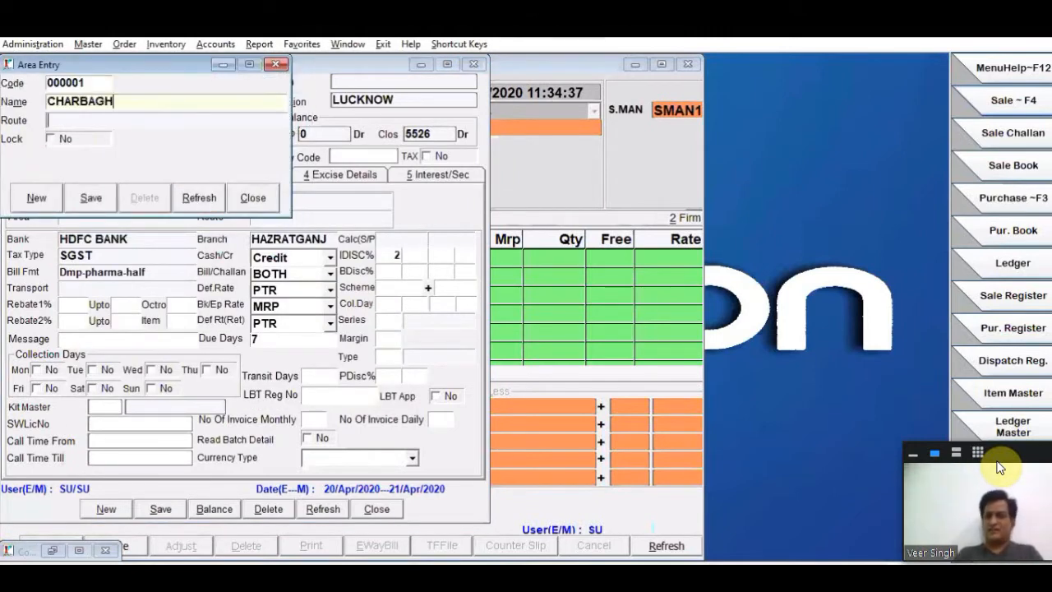
pyautogui.press('Return')
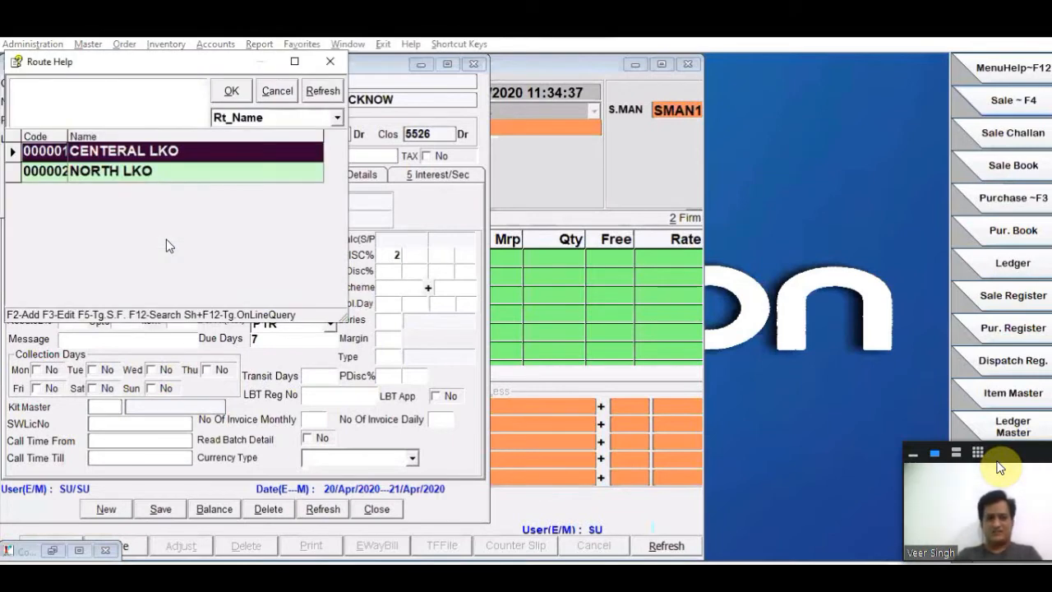
pyautogui.press('Down')
pyautogui.press('Up')
pyautogui.press('Return')
pyautogui.press('Return')
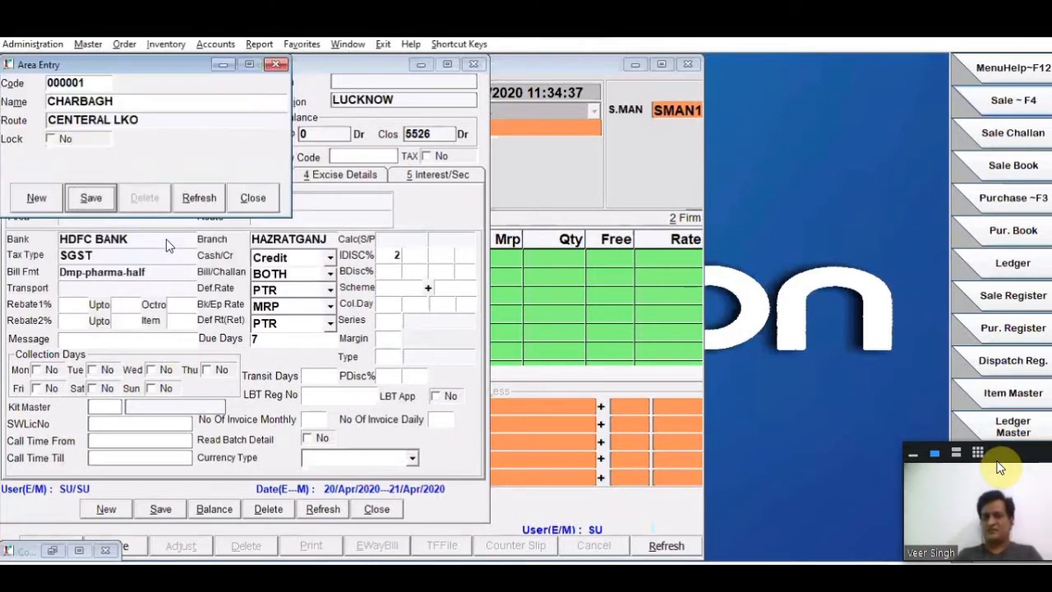
pyautogui.press('Return')
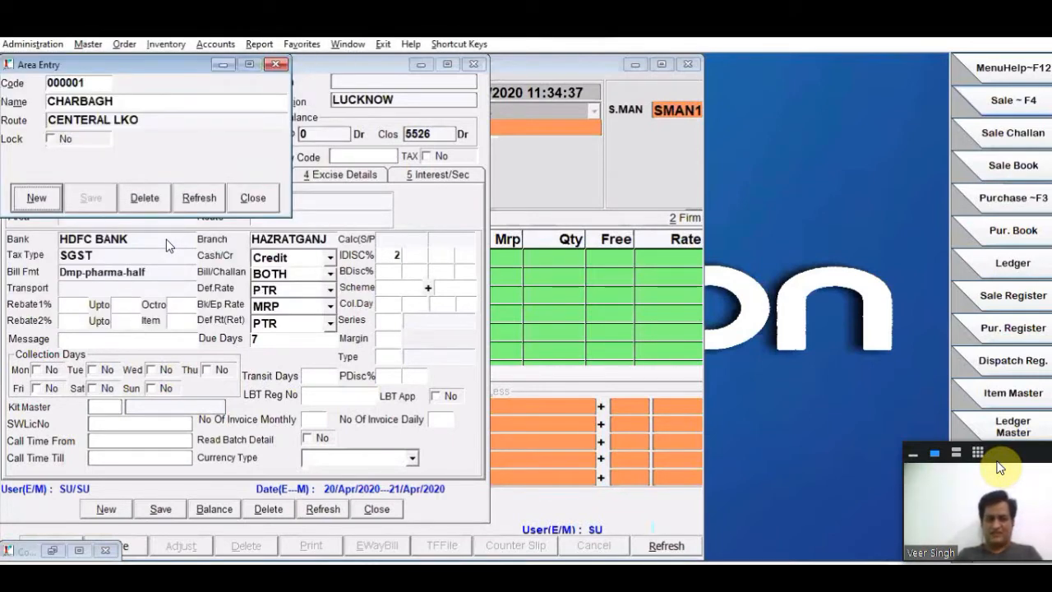
pyautogui.press('Escape')
pyautogui.press('Return')
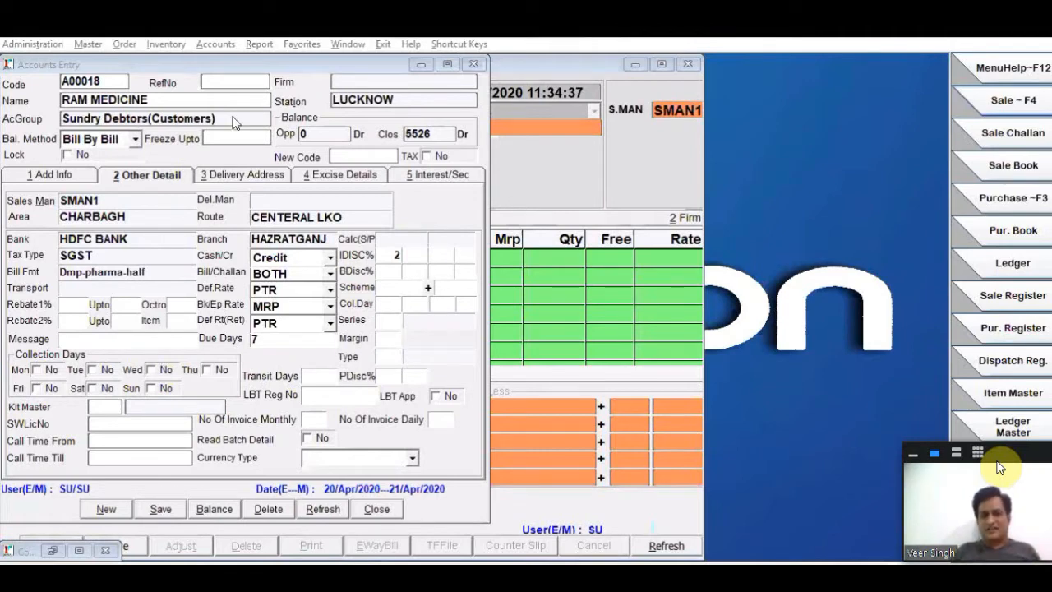
# - Save the RAM MEDICINE account and return to the sale bill
pyautogui.click(347, 216)
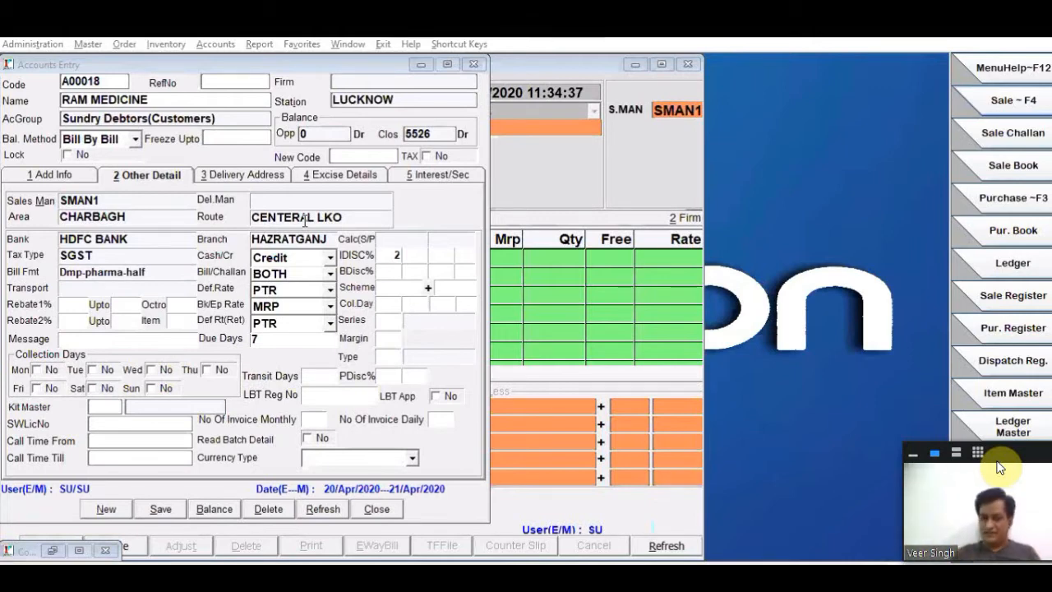
pyautogui.click(136, 218)
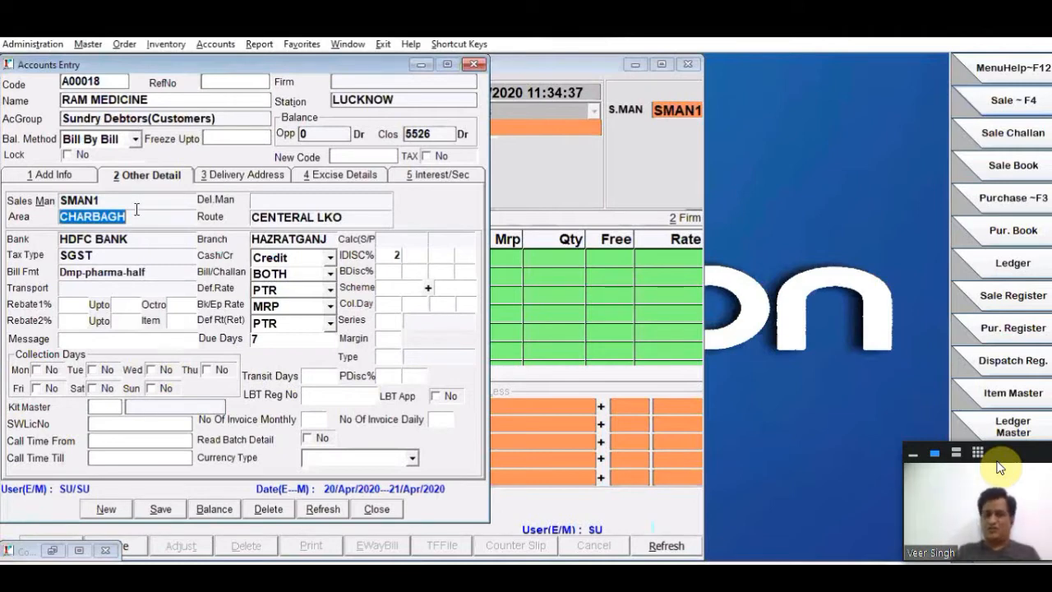
pyautogui.click(136, 207)
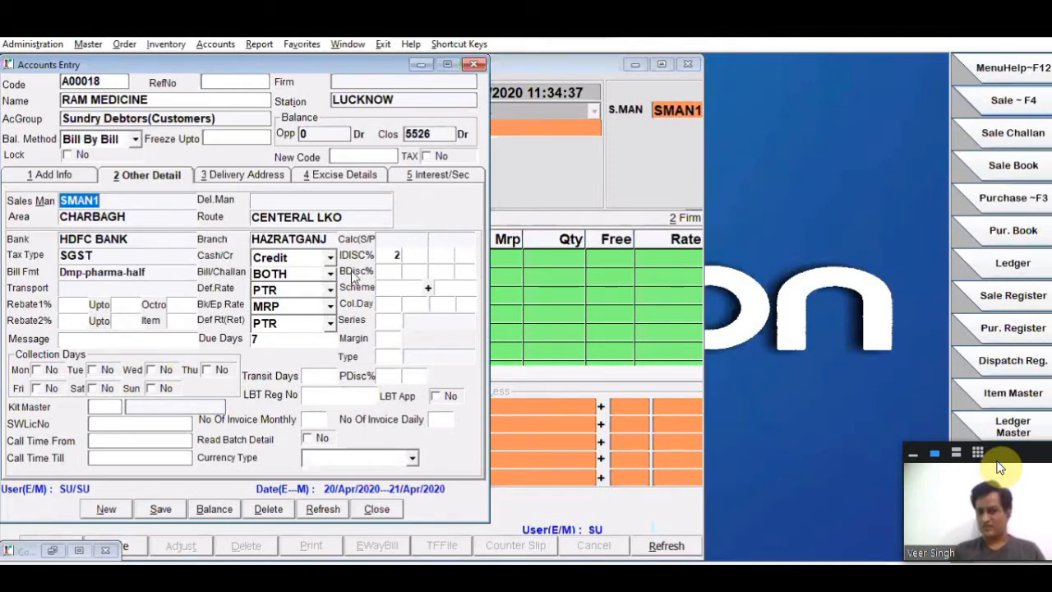
pyautogui.click(161, 509)
pyautogui.click(377, 512)
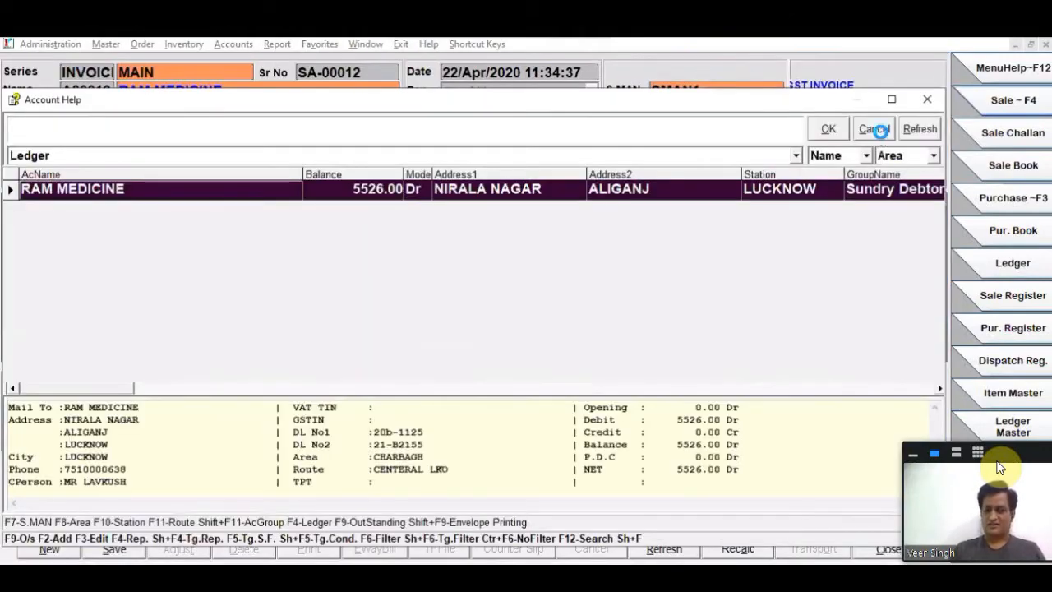
pyautogui.click(877, 130)
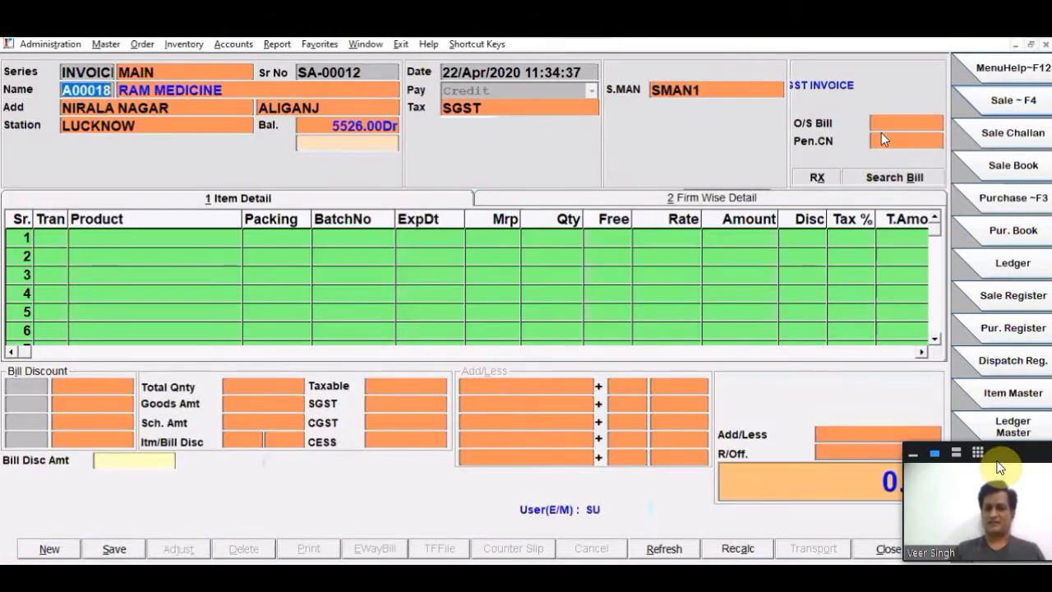
# - Add BENOCIDE FORTE as the bill's first item with quantity 5, keeping its default rate and discount
pyautogui.press('Return')
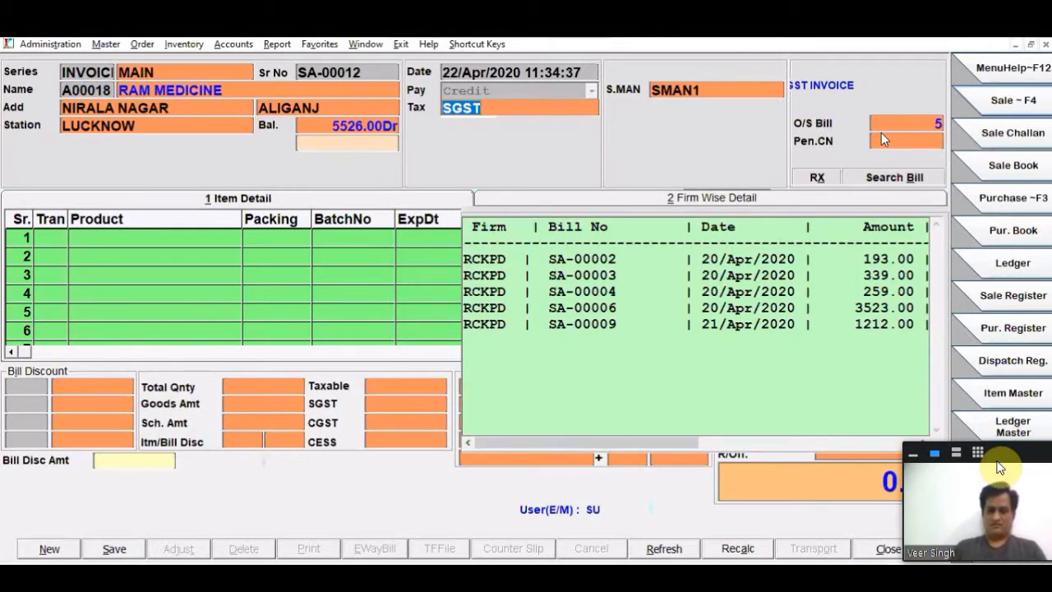
pyautogui.press('Return')
pyautogui.press('Return')
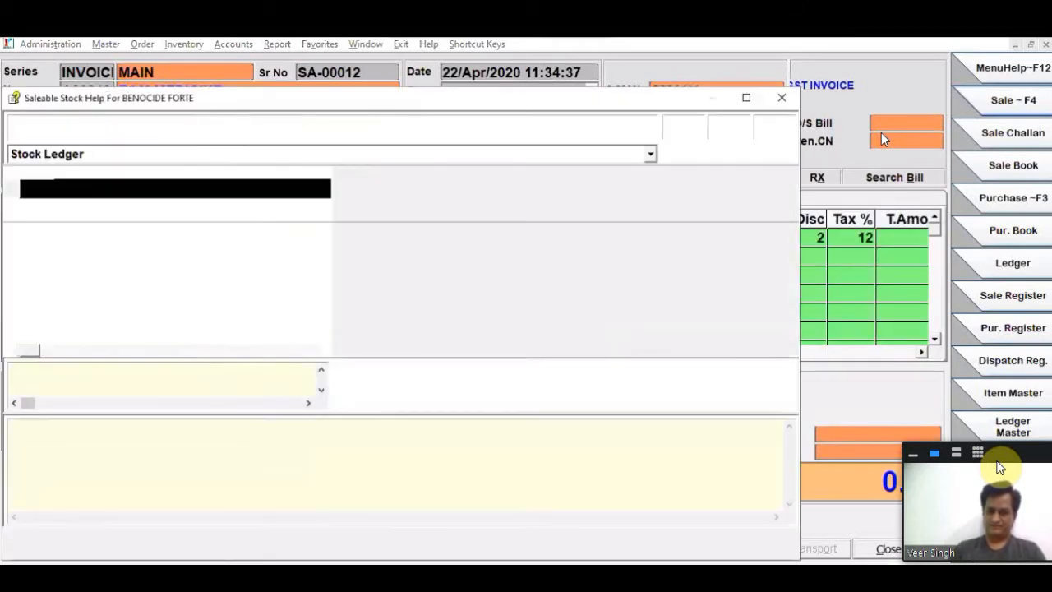
pyautogui.press('Return')
pyautogui.write('5')
pyautogui.press('Return')
pyautogui.press('Return')
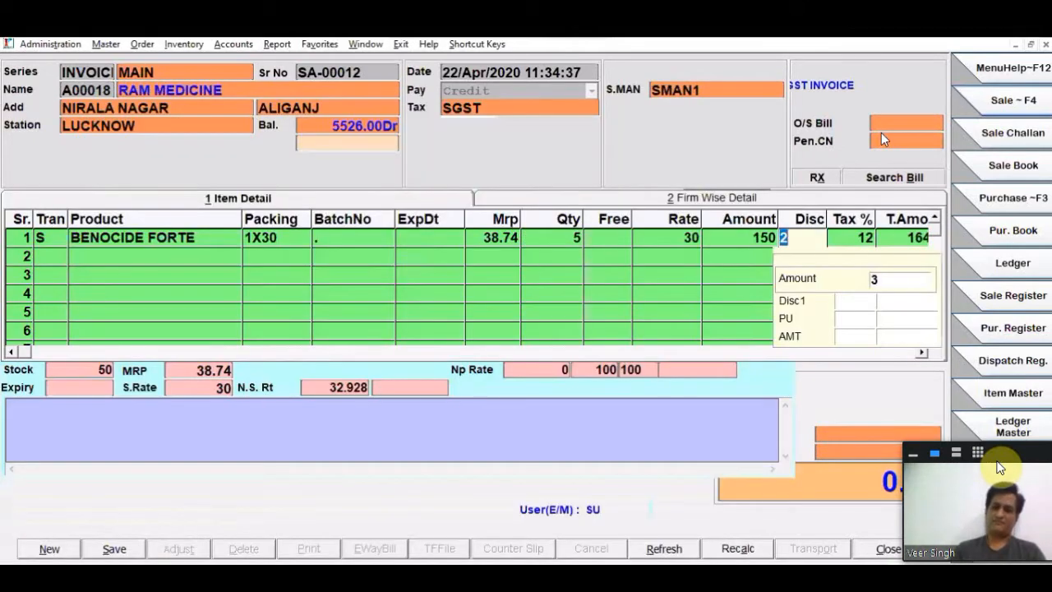
pyautogui.press('Return')
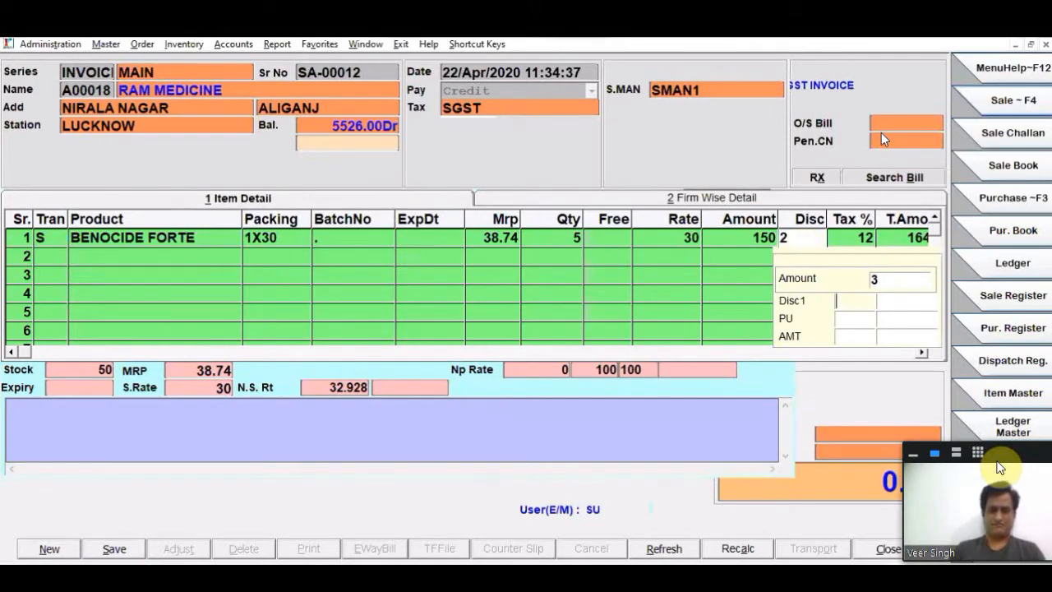
pyautogui.press('Return')
pyautogui.press('Return')
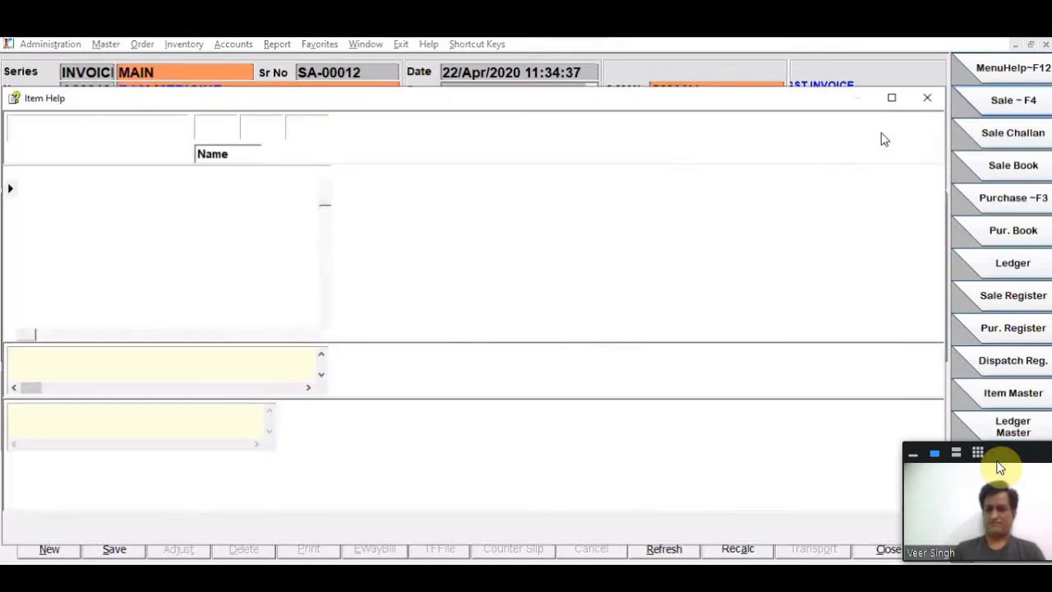
# - Add BEROCIN LB CAP as the bill's second item with quantity 5, keeping its default rate and discount
pyautogui.press('Return')
pyautogui.press('Return')
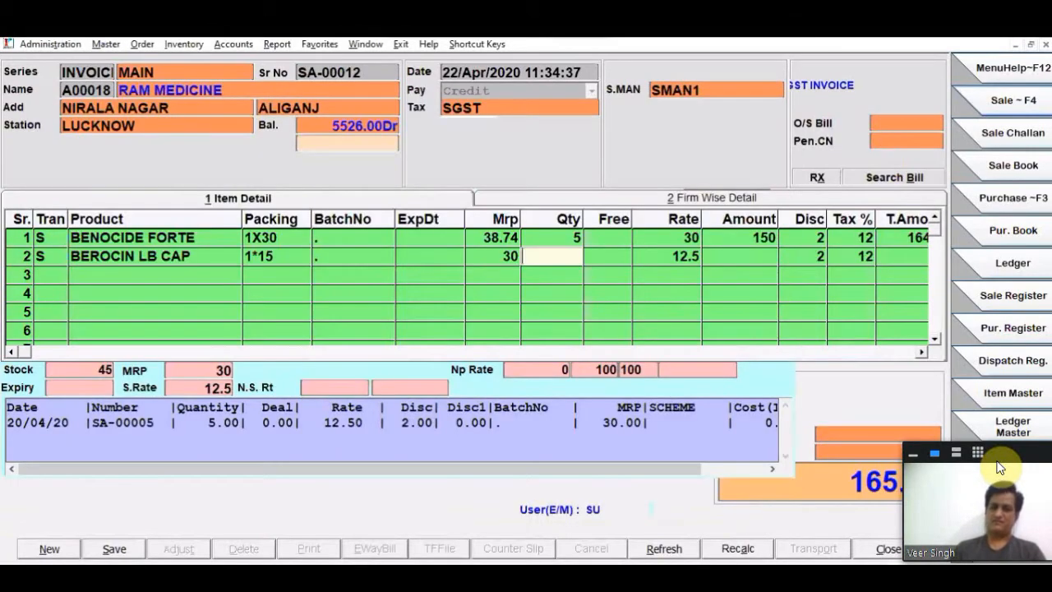
pyautogui.write('5')
pyautogui.press('Return')
pyautogui.press('Return')
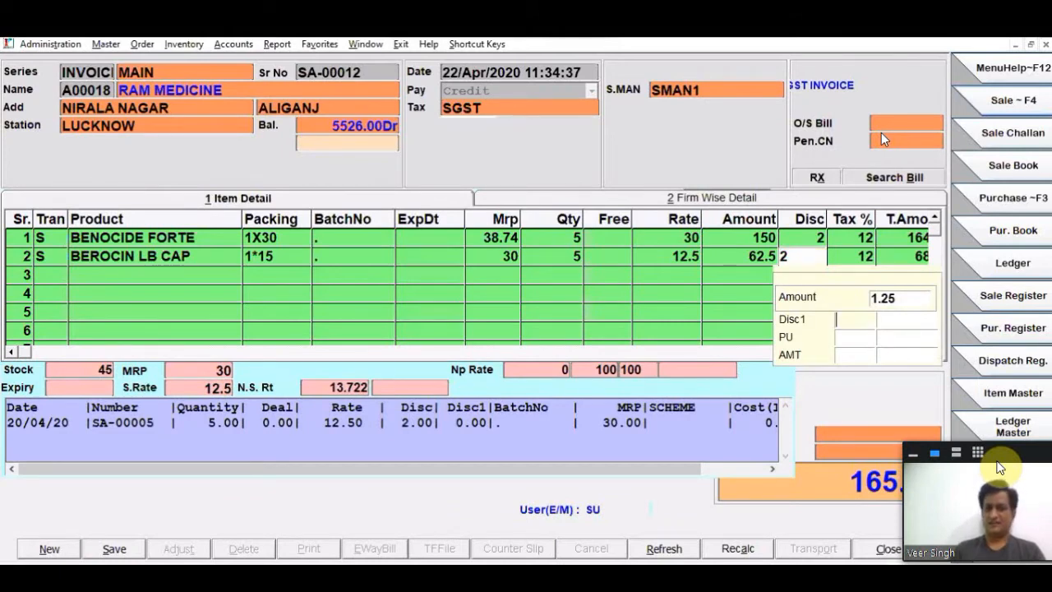
pyautogui.press('Return')
# - Save the RAM MEDICINE sale bill and close the sale entry form without printing
pyautogui.hotkey('alt', 's')
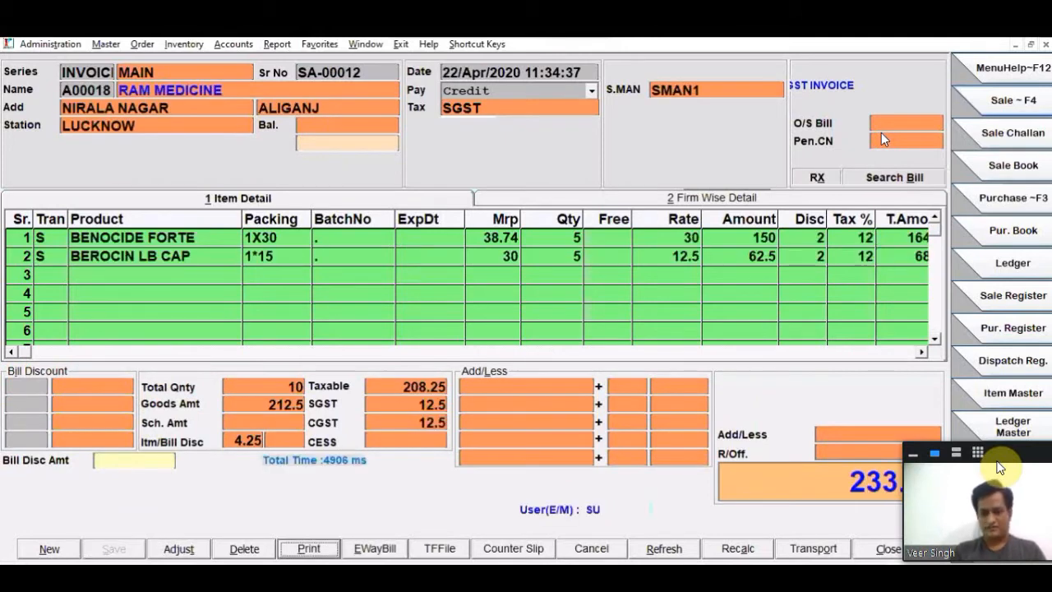
pyautogui.press('Escape')
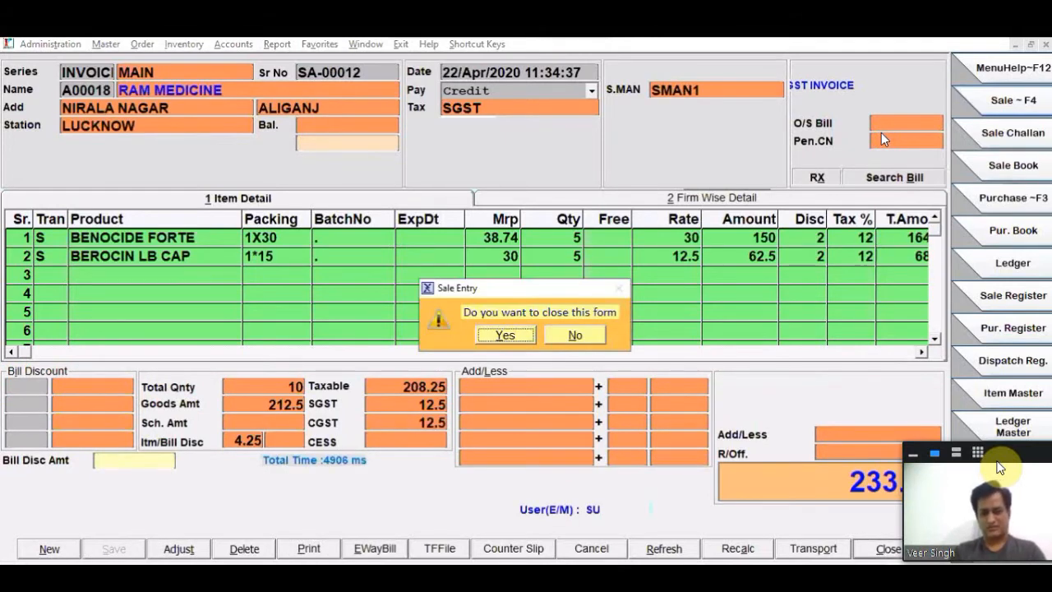
pyautogui.press('Return')
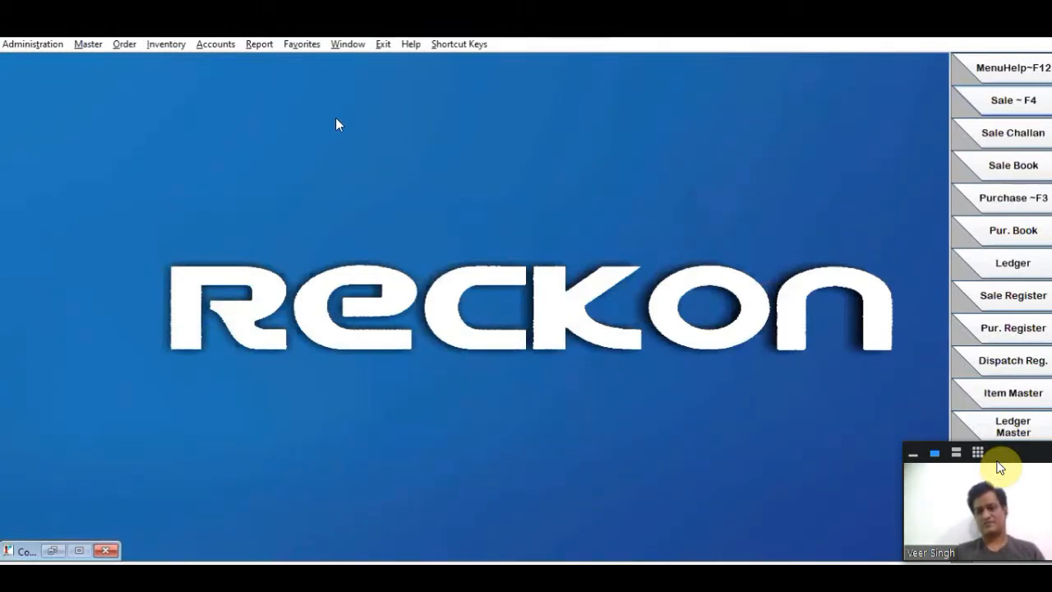
# - Open the Dispatch Summary sales report and load the bills dated 22/04/2020
pyautogui.click(243, 47)
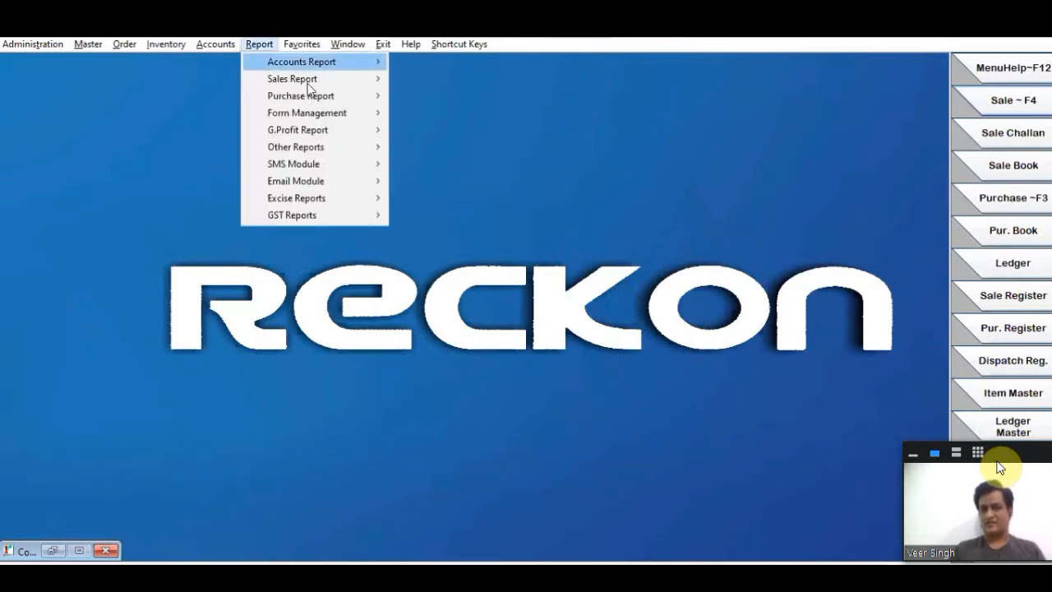
pyautogui.click(329, 62)
pyautogui.moveTo(328, 79)
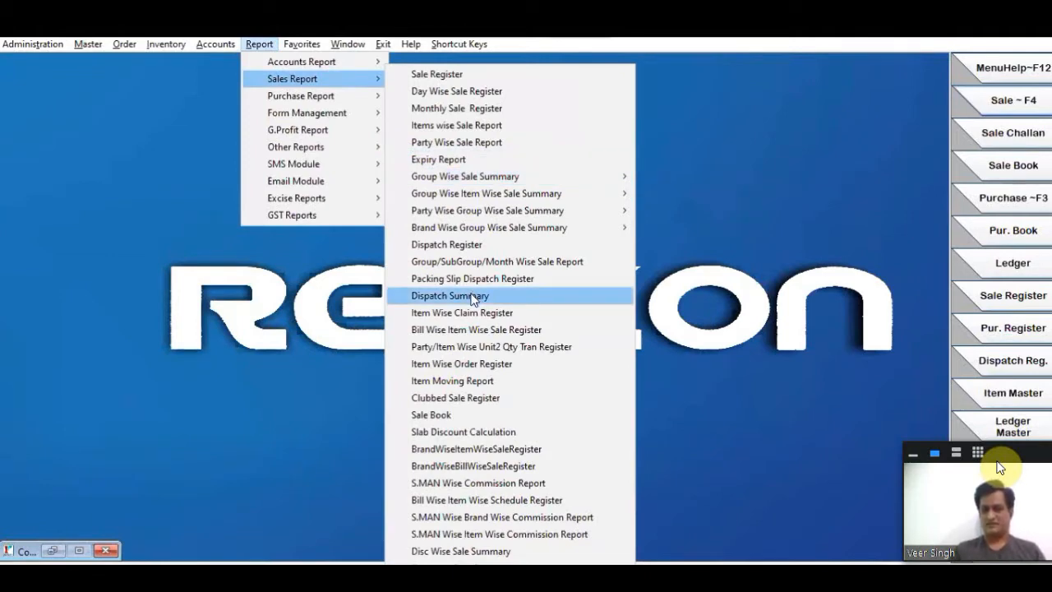
pyautogui.click(471, 296)
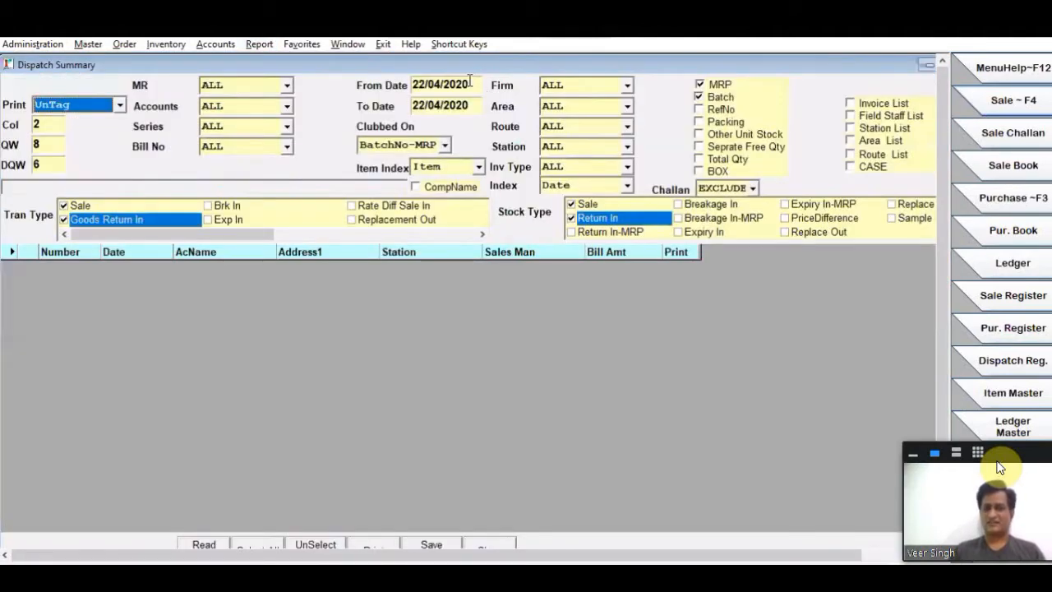
pyautogui.click(474, 105)
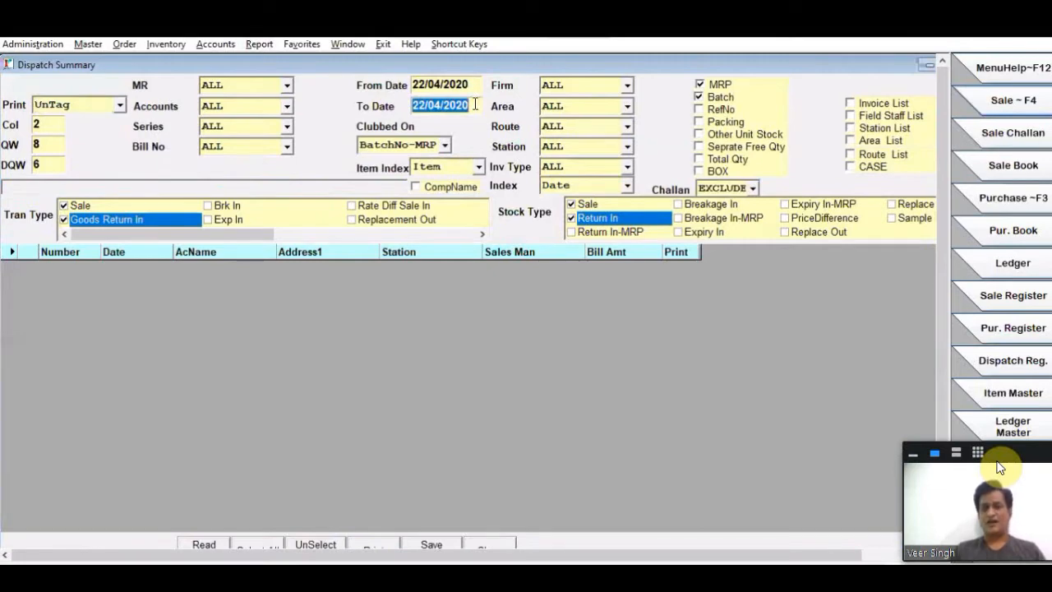
pyautogui.click(200, 546)
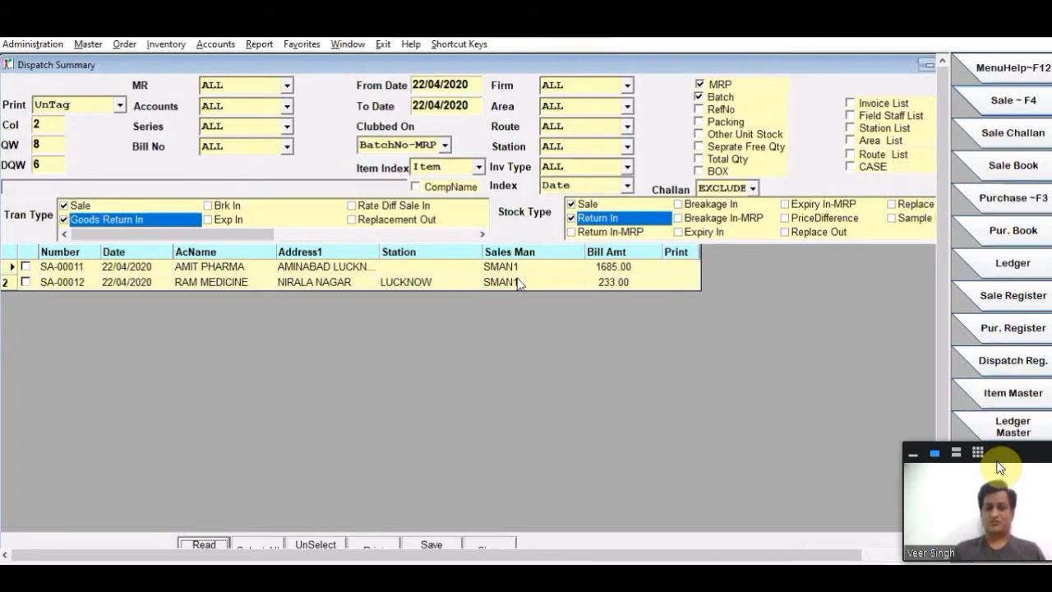
# - Set the report's From Date to 21/04/2020, reload the bills and check which ones have a salesman
pyautogui.click(473, 80)
pyautogui.write('01')
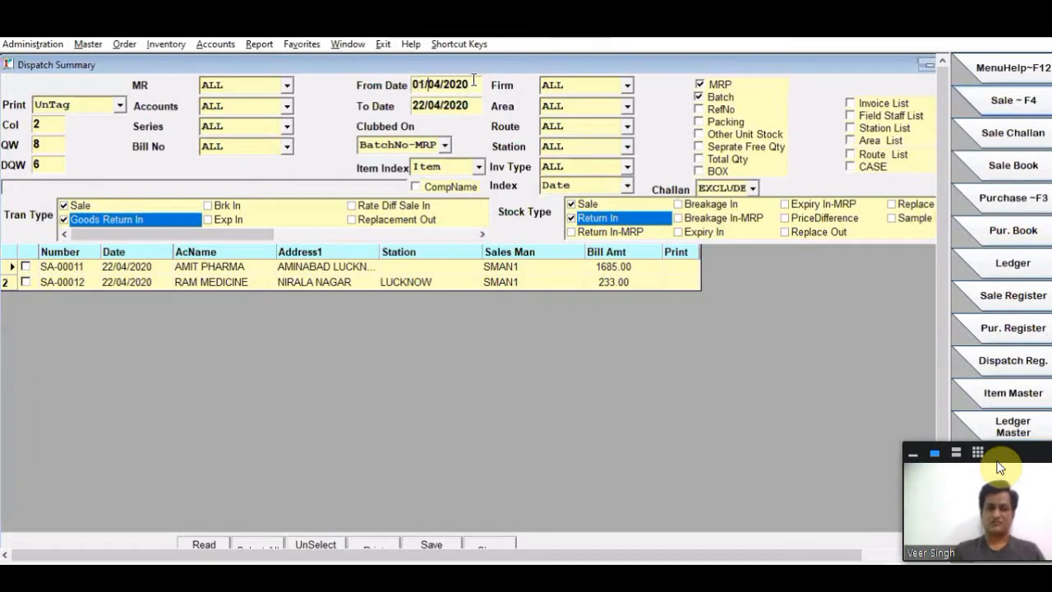
pyautogui.press('BackSpace')
pyautogui.press('BackSpace')
pyautogui.write('21')
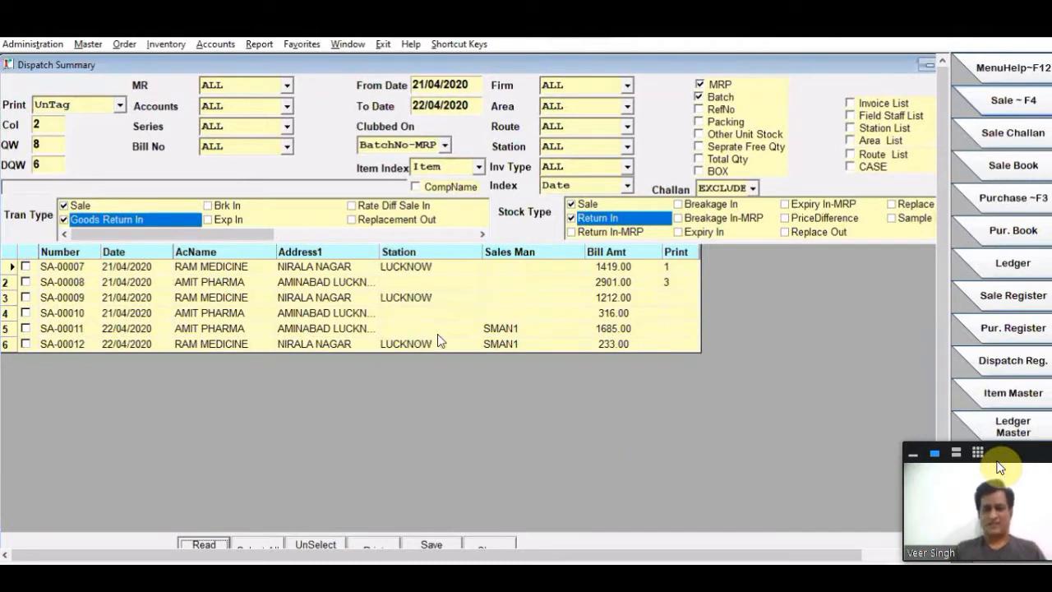
pyautogui.click(500, 342)
pyautogui.click(504, 266)
pyautogui.click(504, 282)
pyautogui.click(503, 311)
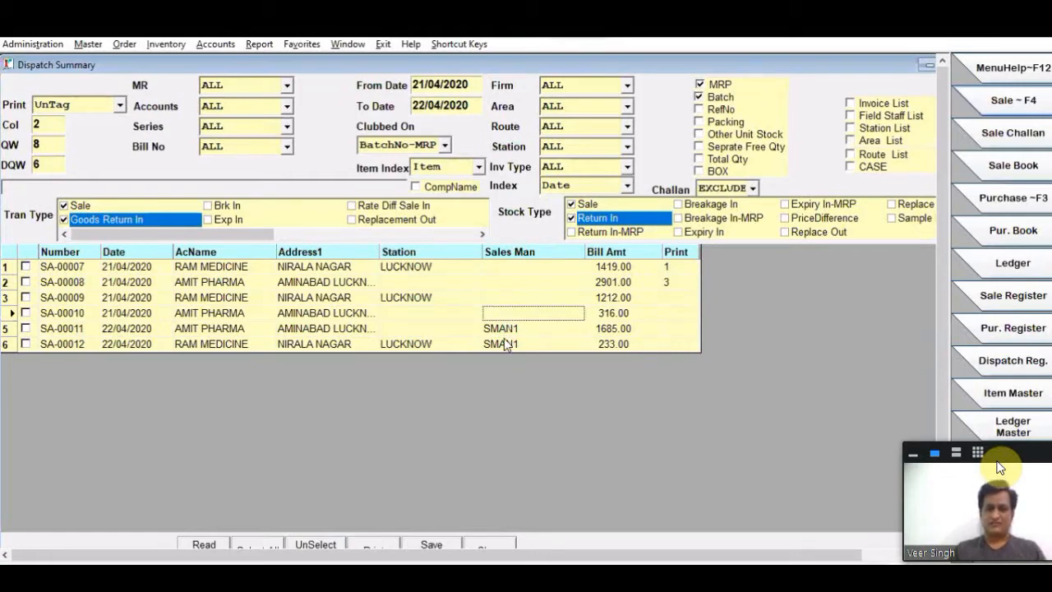
# - Restrict the dispatch bills to the selected MR with code FSE and reload the list
pyautogui.click(242, 112)
pyautogui.click(315, 86)
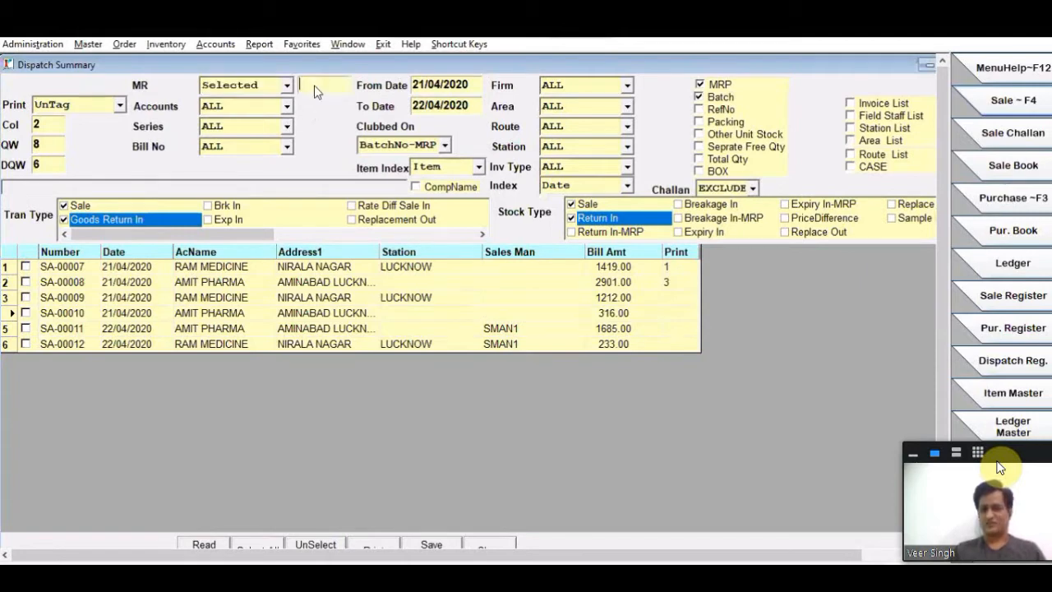
pyautogui.click(303, 285)
pyautogui.click(634, 210)
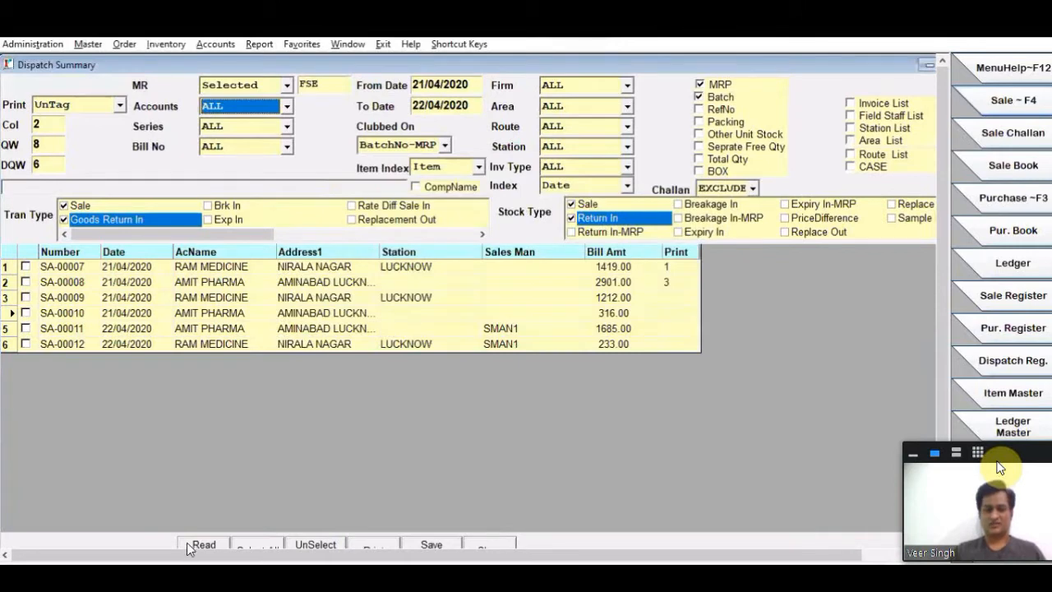
pyautogui.click(189, 548)
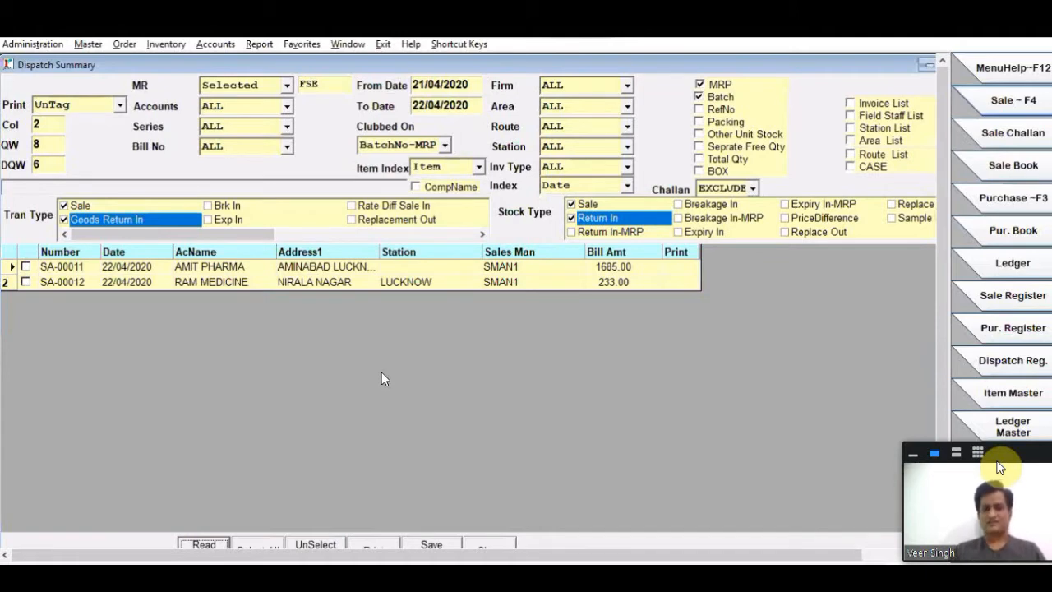
# - Select all listed bills, enable the Invoice List and Station List options, and generate the dispatch summary preview
pyautogui.click(253, 544)
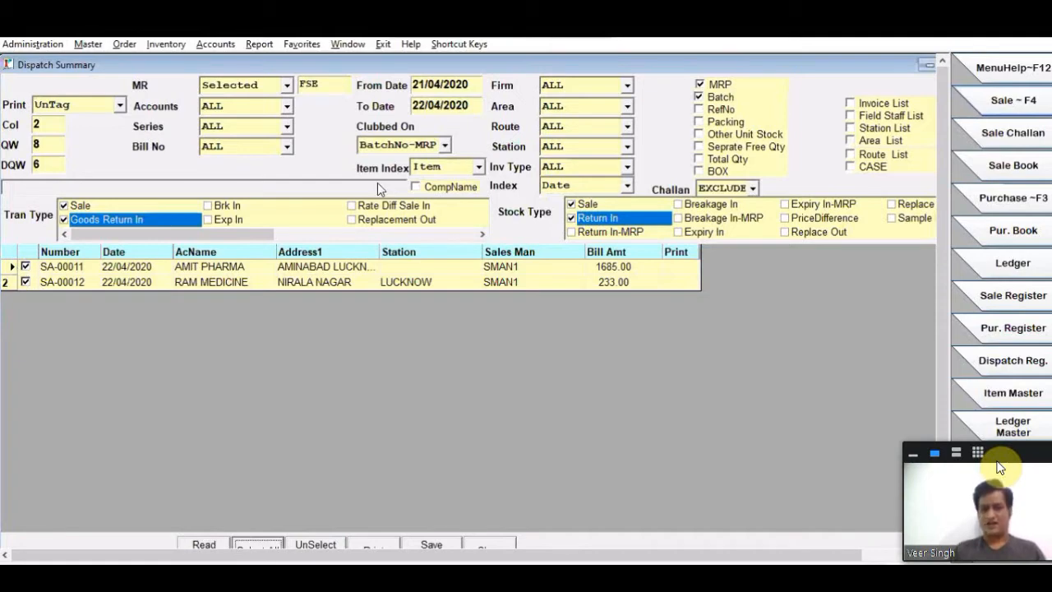
pyautogui.click(445, 146)
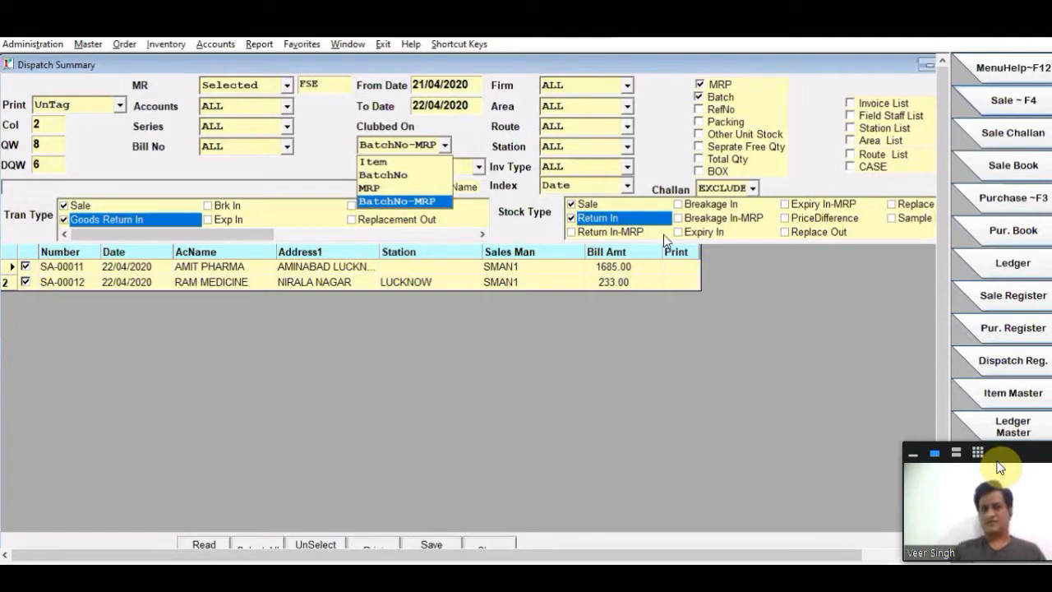
pyautogui.click(860, 107)
pyautogui.click(859, 106)
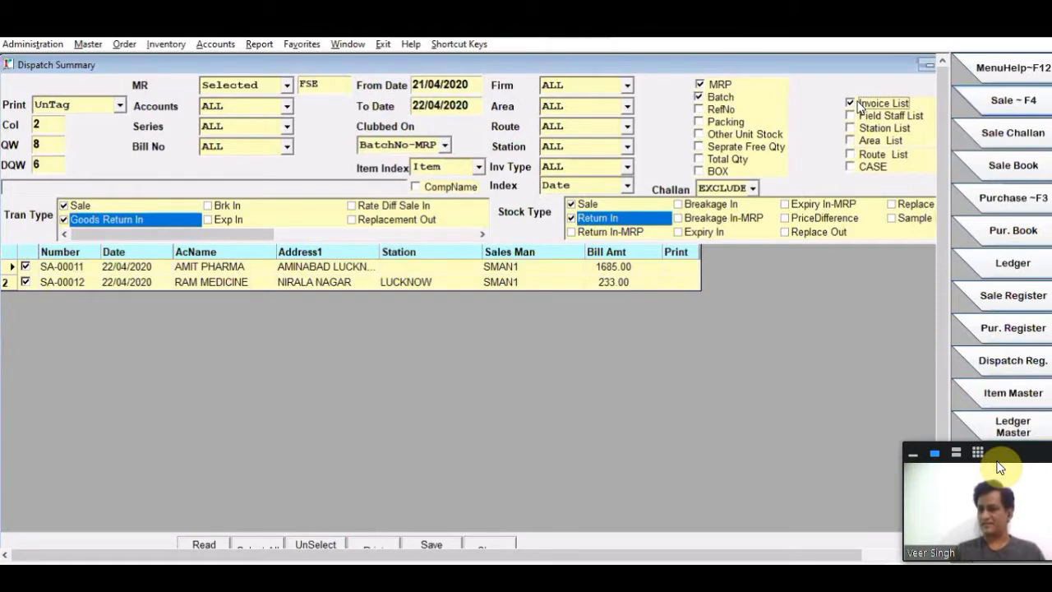
pyautogui.click(863, 130)
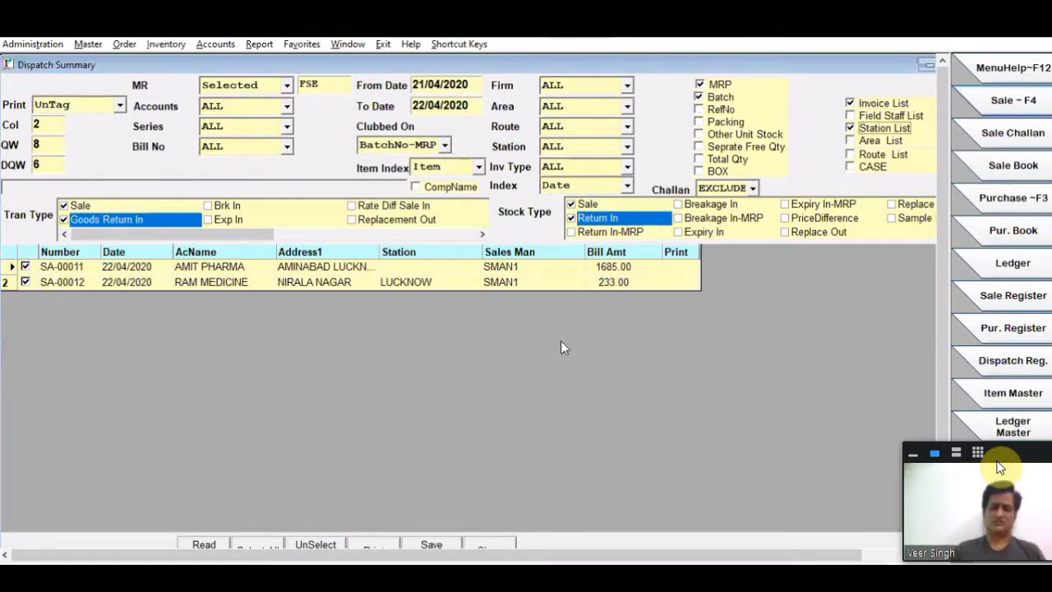
pyautogui.click(366, 540)
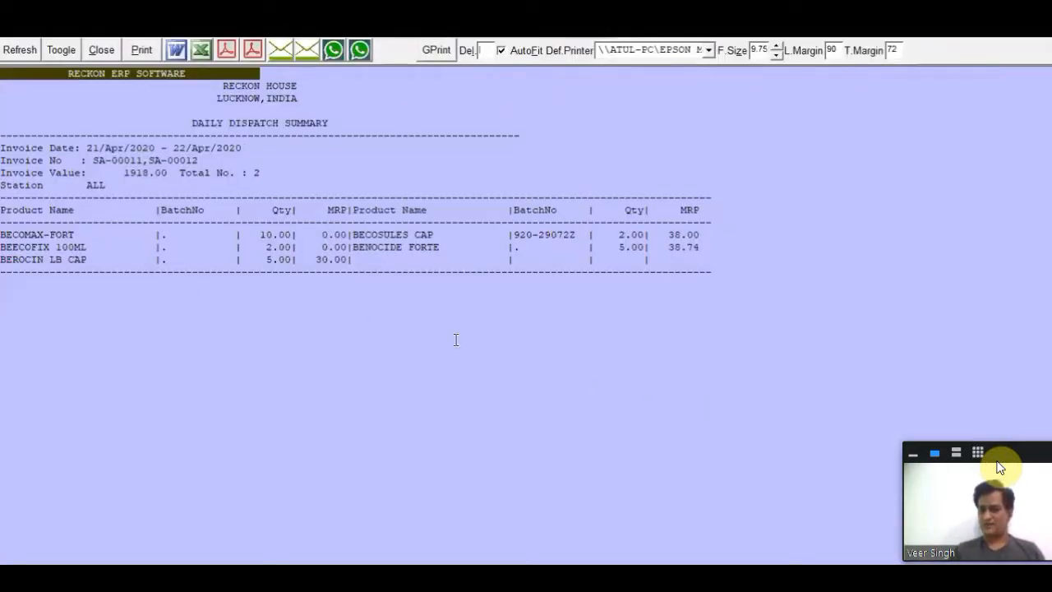
# - Examine the invoice date range, invoice numbers, invoice value and bill count in the dispatch summary header
pyautogui.moveTo(100, 148); pyautogui.dragTo(246, 149)
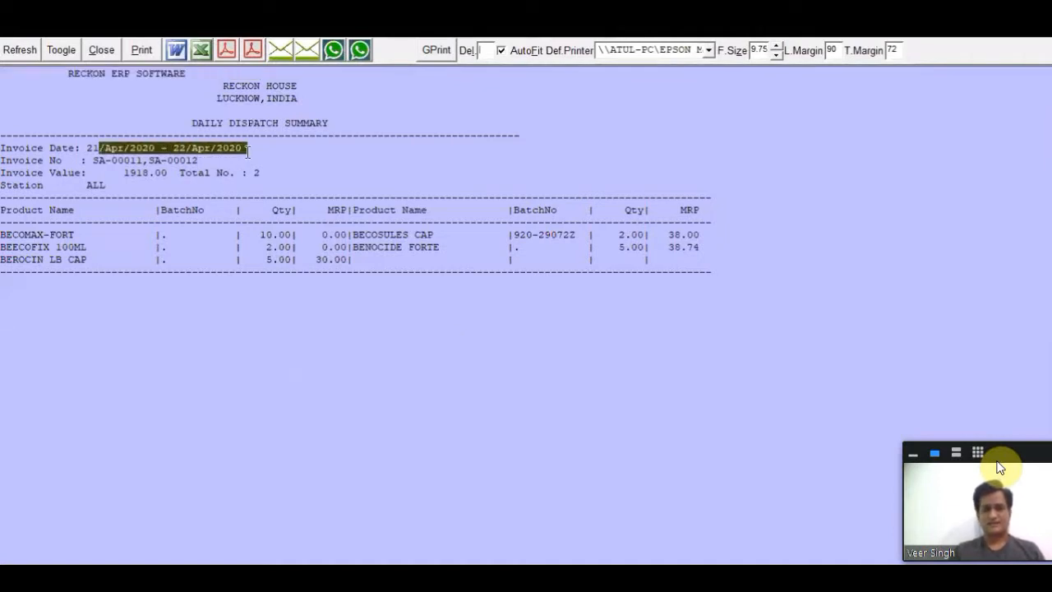
pyautogui.click(55, 162)
pyautogui.moveTo(93, 160); pyautogui.dragTo(558, 162)
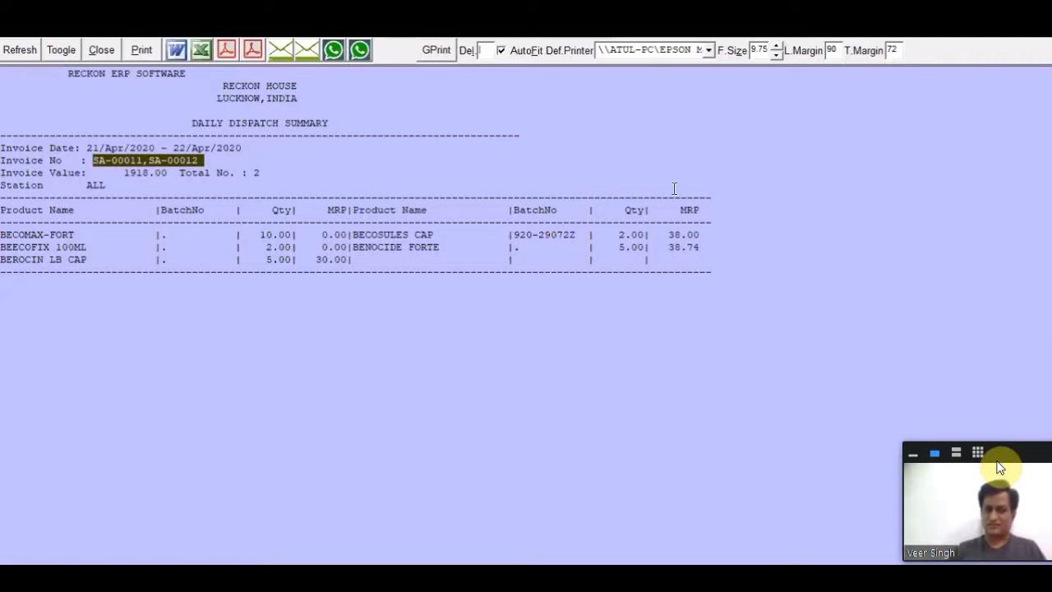
pyautogui.click(171, 178)
pyautogui.doubleClick(222, 173)
pyautogui.moveTo(245, 170); pyautogui.dragTo(265, 171)
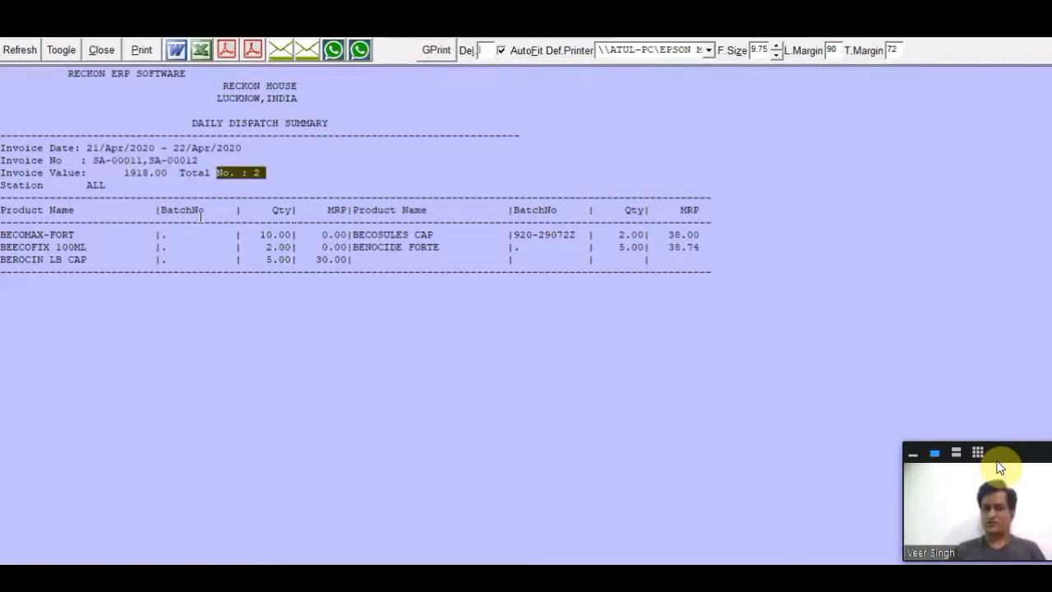
# - Examine the product names and quantities in the dispatch summary, and close the preview without printing
pyautogui.click(50, 236)
pyautogui.moveTo(67, 237); pyautogui.dragTo(527, 267)
pyautogui.click(469, 269)
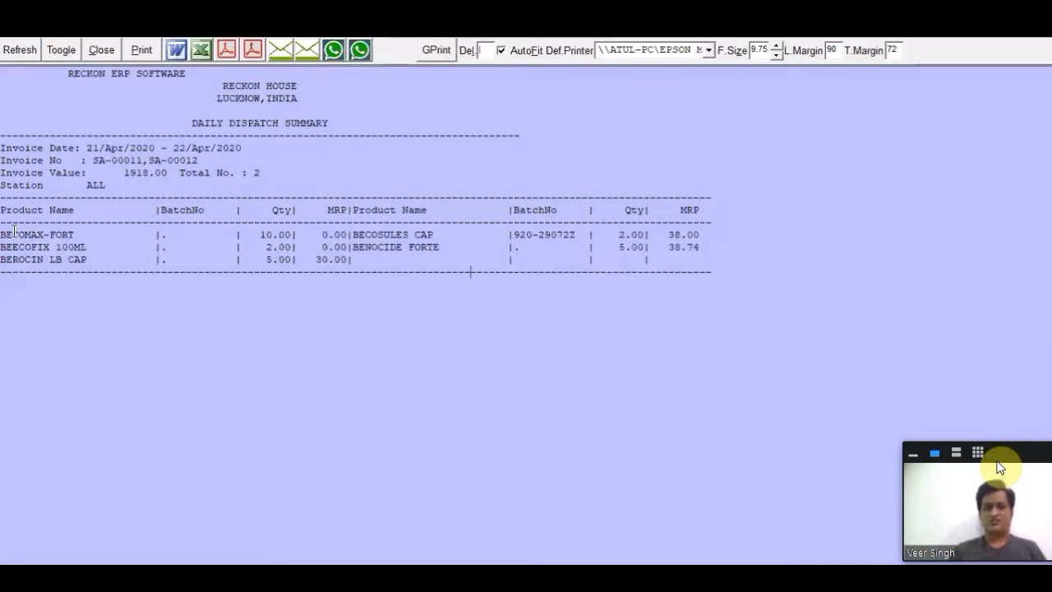
pyautogui.moveTo(3, 235); pyautogui.dragTo(112, 233)
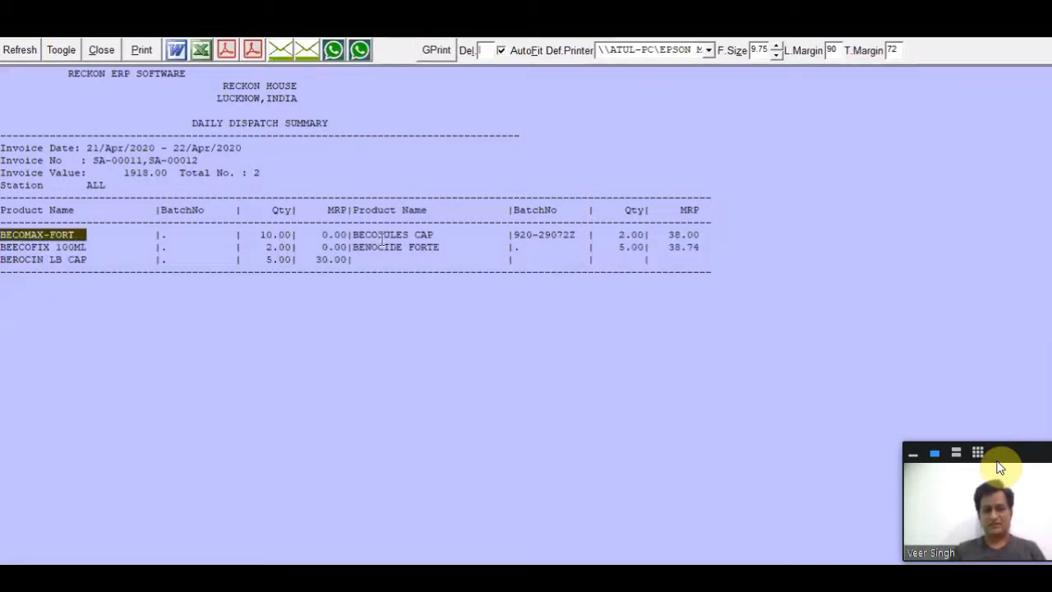
pyautogui.click(262, 233)
pyautogui.moveTo(263, 233); pyautogui.dragTo(321, 234)
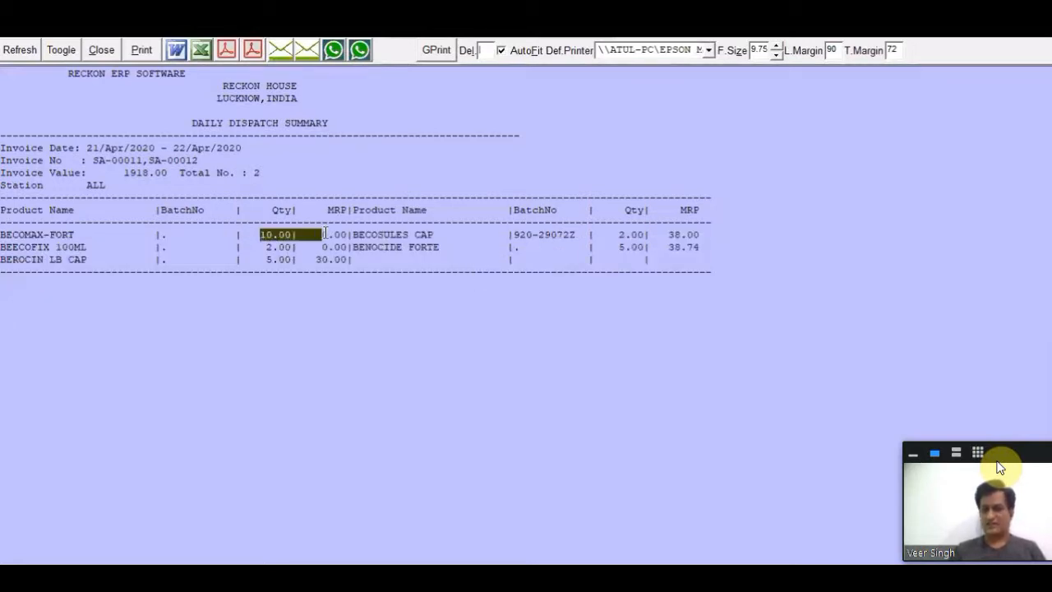
pyautogui.click(267, 236)
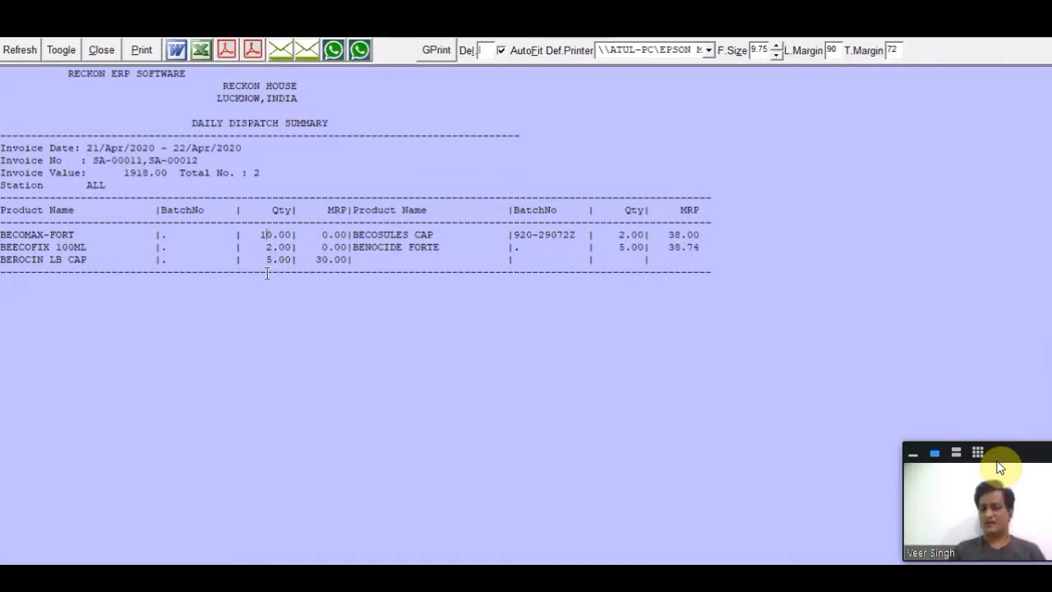
pyautogui.moveTo(7, 256); pyautogui.dragTo(743, 276)
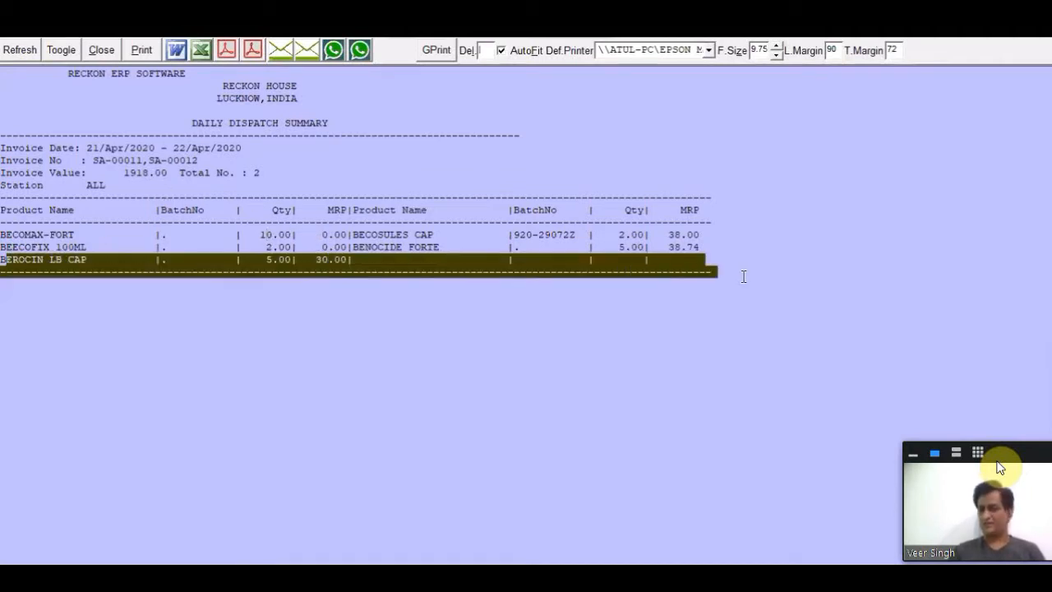
pyautogui.click(688, 315)
pyautogui.click(103, 51)
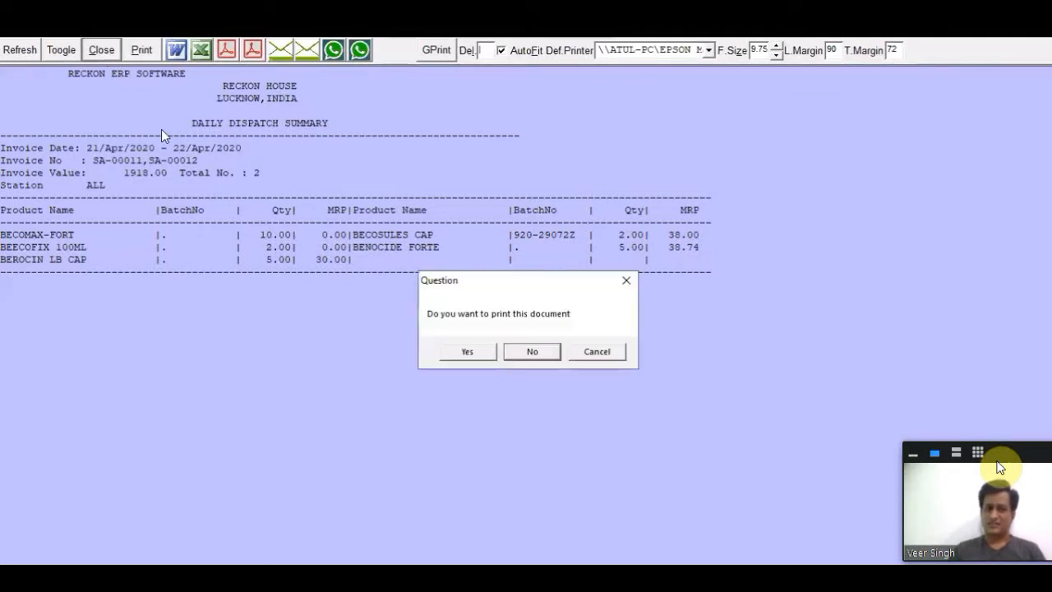
pyautogui.click(530, 354)
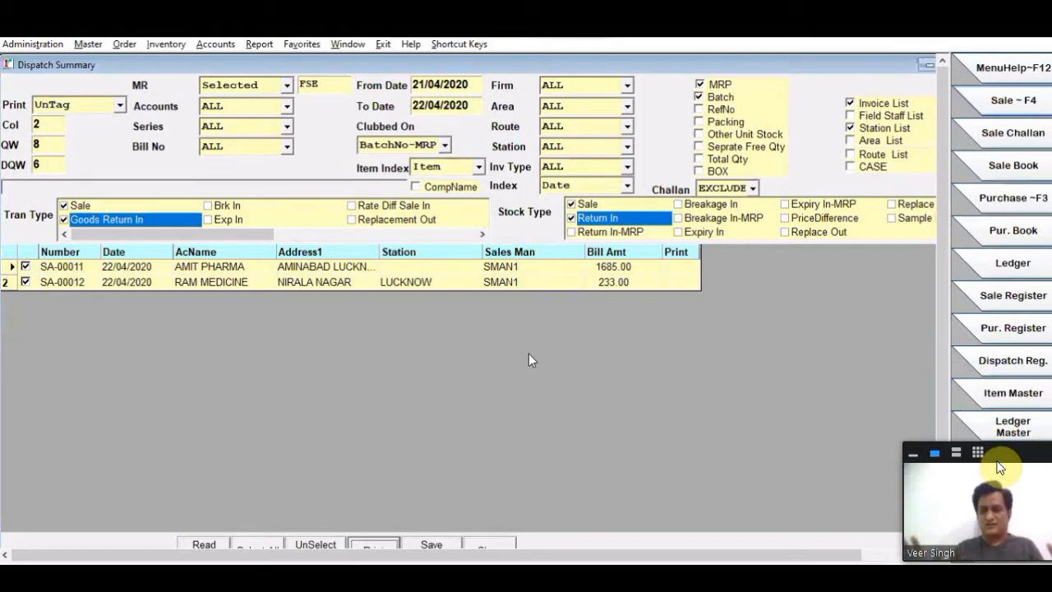
# - Reset the MR filter to ALL and review the Accounts and Series filter choices, leaving both on ALL
pyautogui.click(268, 83)
pyautogui.click(250, 100)
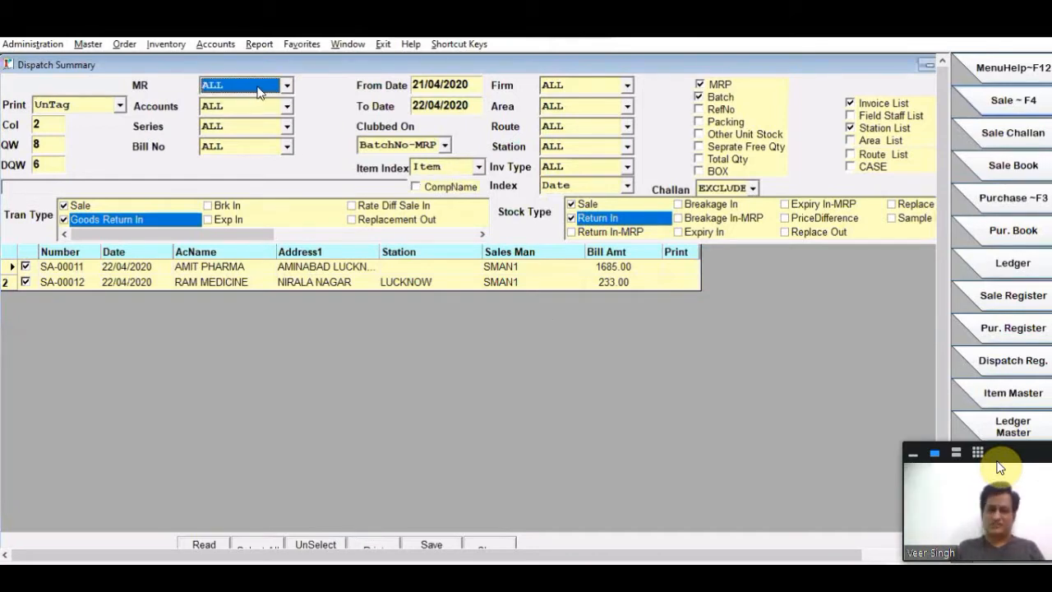
pyautogui.click(220, 105)
pyautogui.click(224, 97)
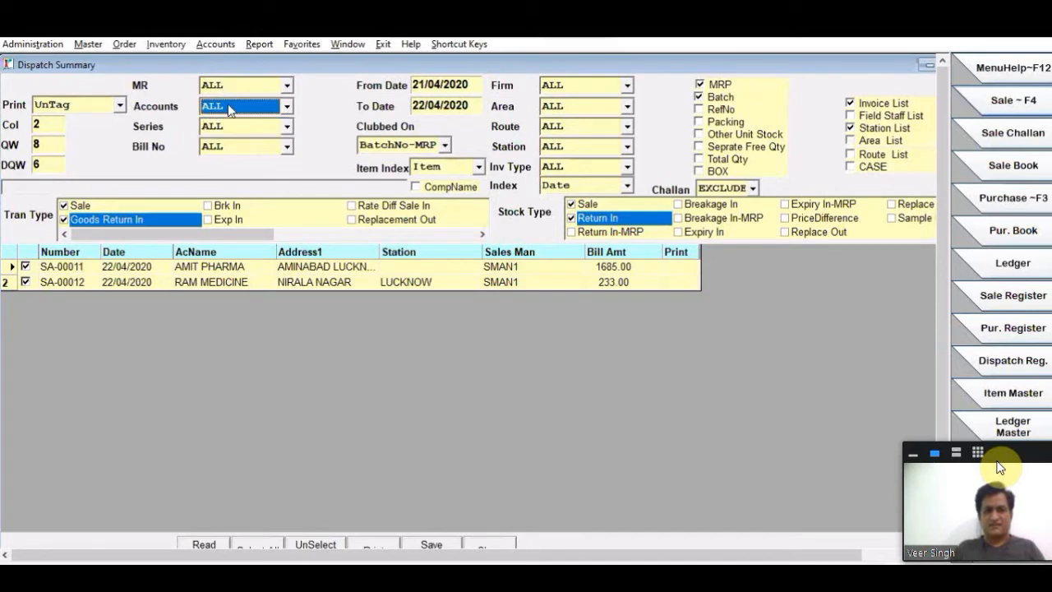
pyautogui.click(229, 87)
pyautogui.click(233, 90)
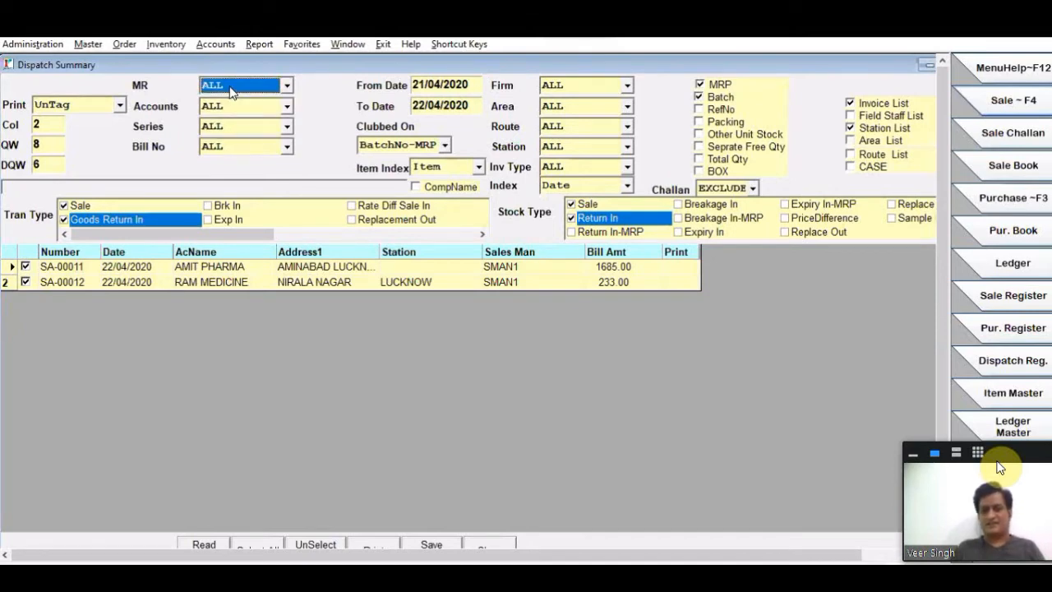
pyautogui.click(229, 102)
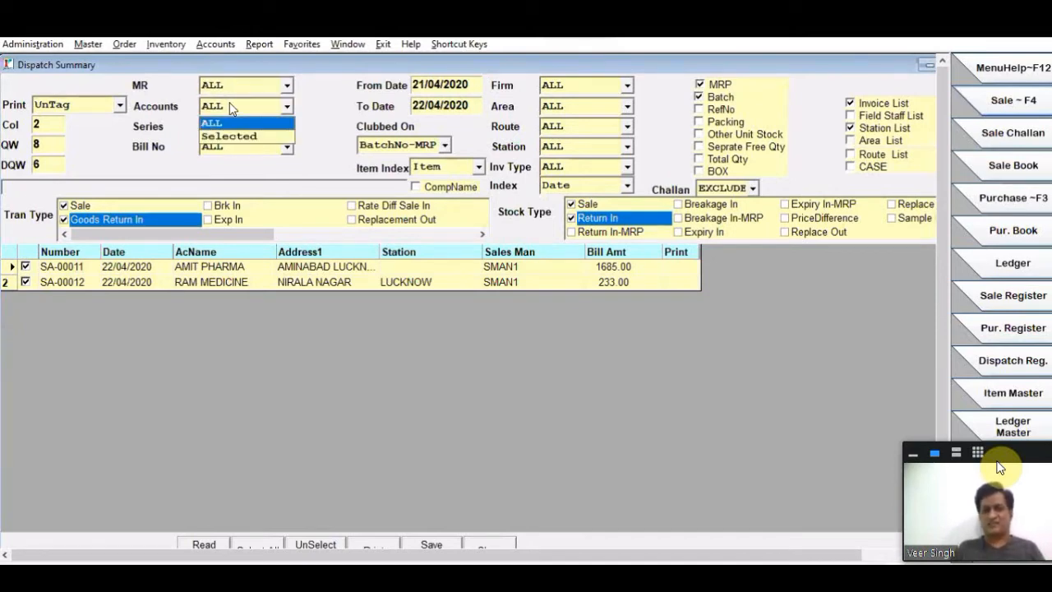
pyautogui.click(232, 119)
pyautogui.click(236, 129)
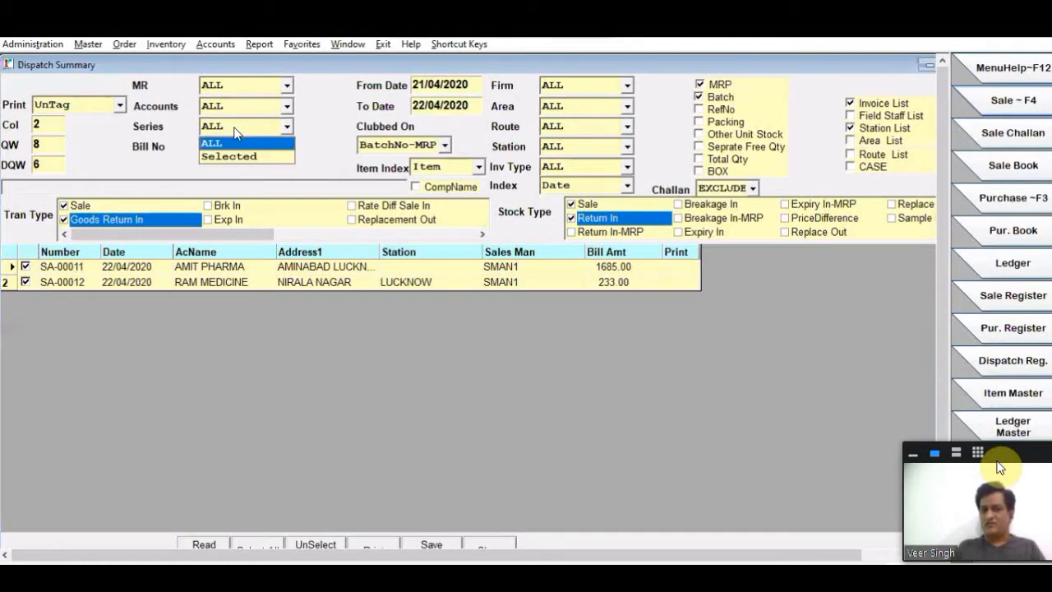
pyautogui.click(235, 133)
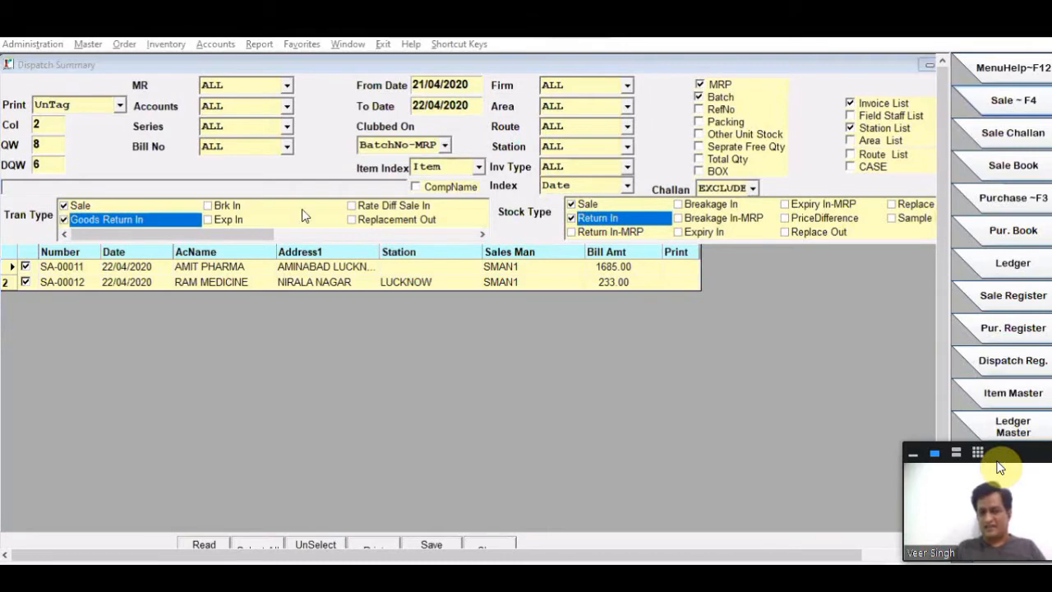
# - Exclude the Goods Return In transaction type and Return In stock type, enable CompName, and generate the dispatch summary preview indexed by Item
pyautogui.click(63, 219)
pyautogui.click(572, 219)
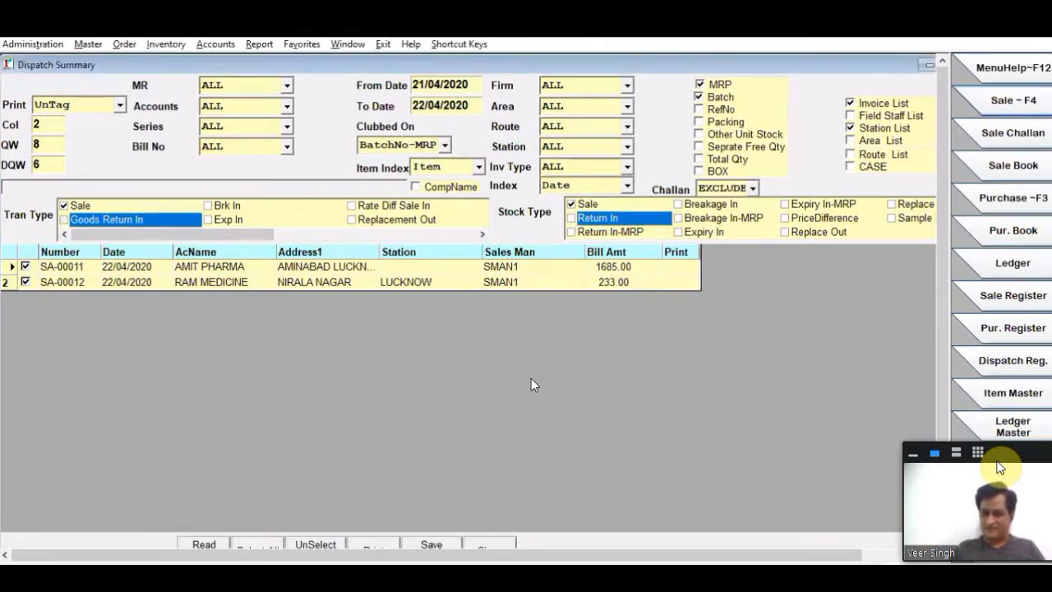
pyautogui.click(447, 167)
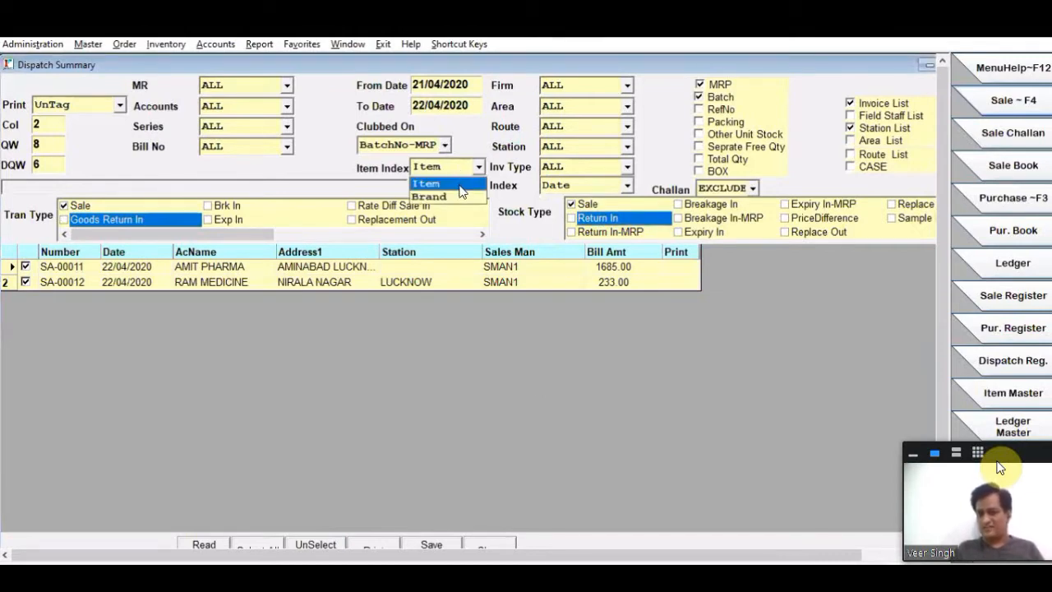
pyautogui.click(458, 186)
pyautogui.click(448, 191)
pyautogui.click(448, 191)
pyautogui.click(383, 543)
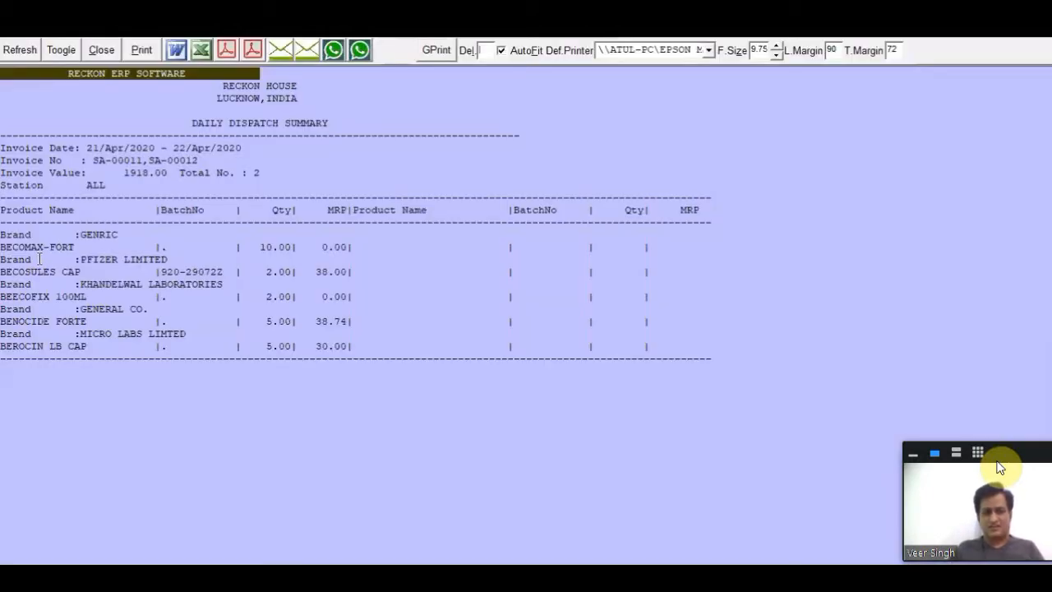
# - Examine the brand headings above the products in the dispatch summary, and close the preview without printing
pyautogui.moveTo(38, 235); pyautogui.dragTo(132, 257)
pyautogui.moveTo(87, 286); pyautogui.dragTo(158, 327)
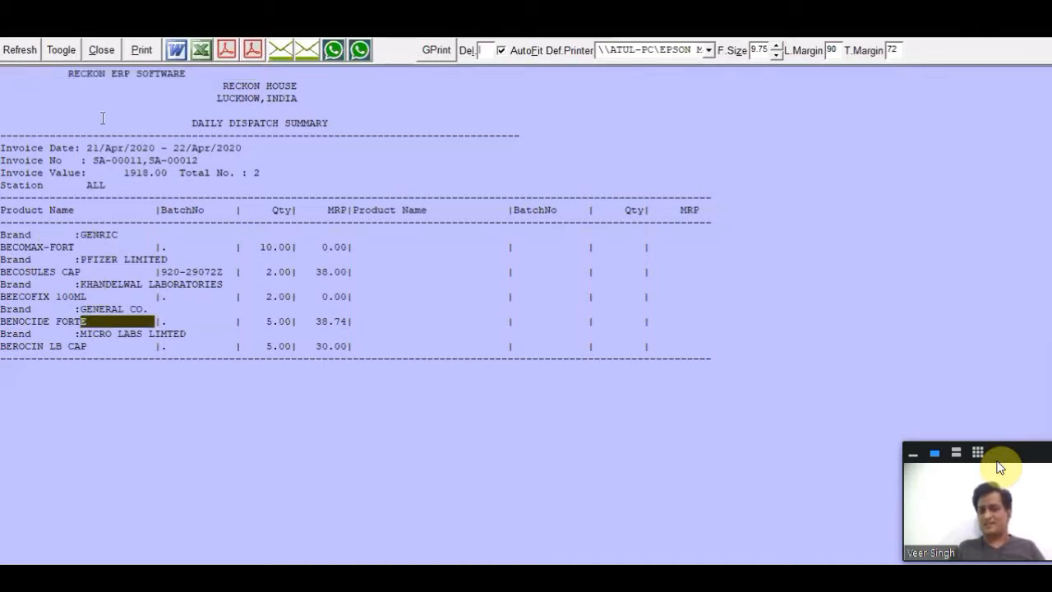
pyautogui.click(101, 50)
pyautogui.click(511, 351)
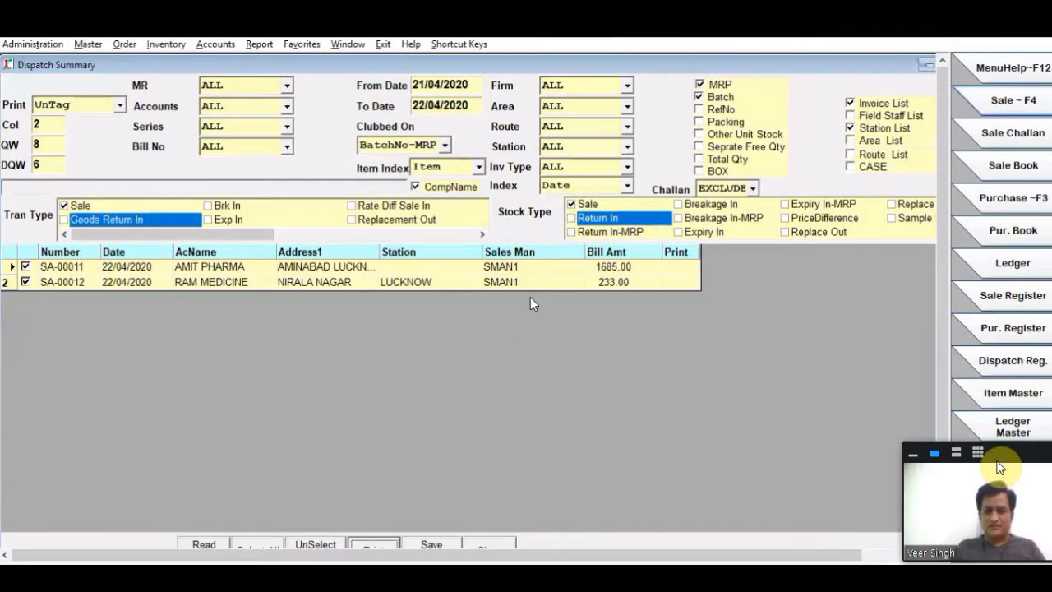
# - Set the dispatch summary's Item Index to Brand with CompName turned off, and close the Dispatch Summary window
pyautogui.click(452, 168)
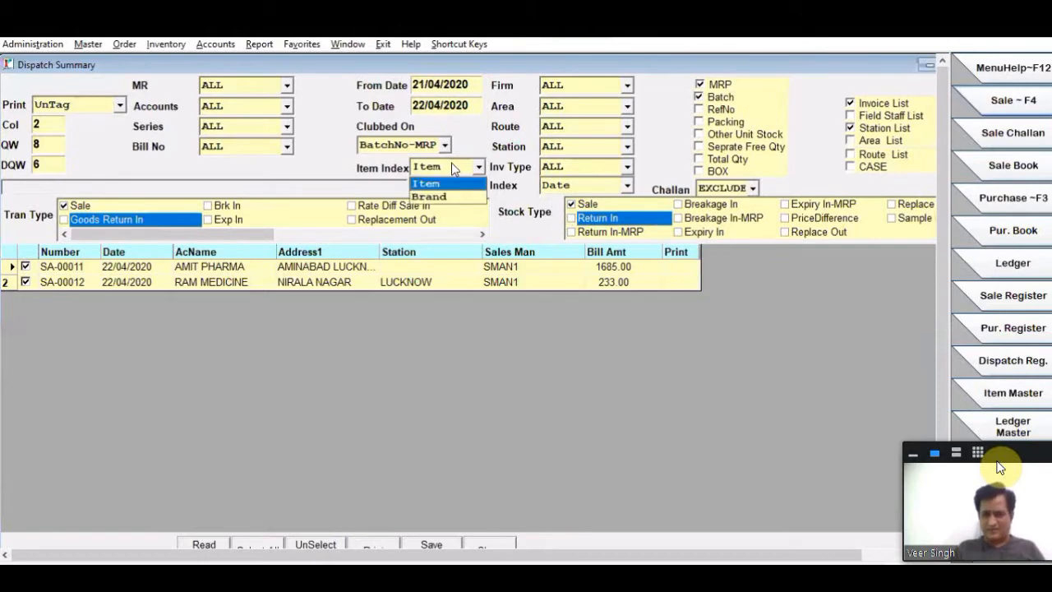
pyautogui.click(442, 198)
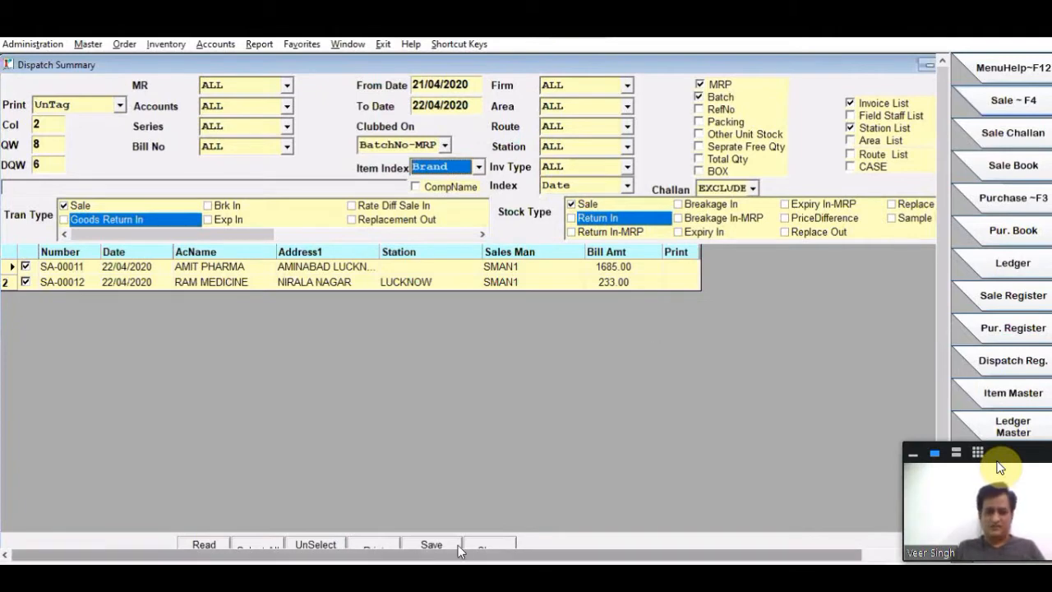
pyautogui.click(482, 541)
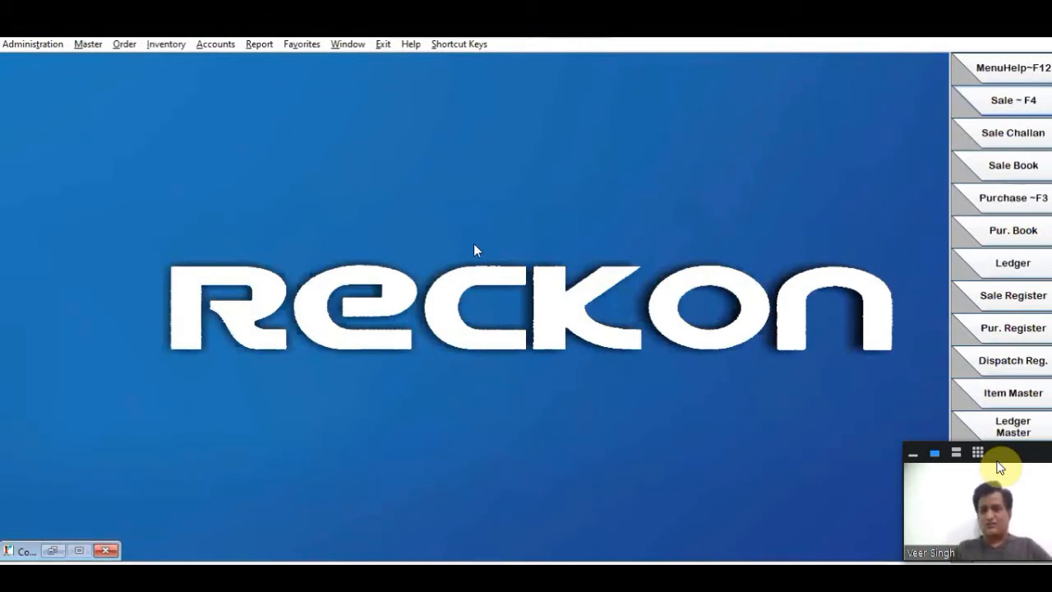
pyautogui.click(215, 44)
pyautogui.moveTo(265, 248)
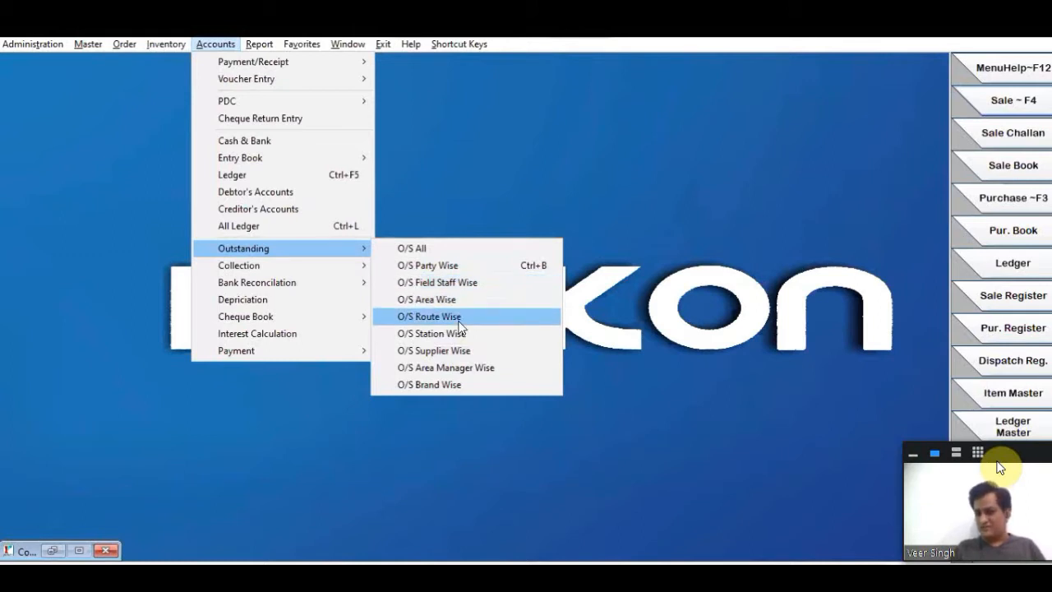
pyautogui.click(452, 272)
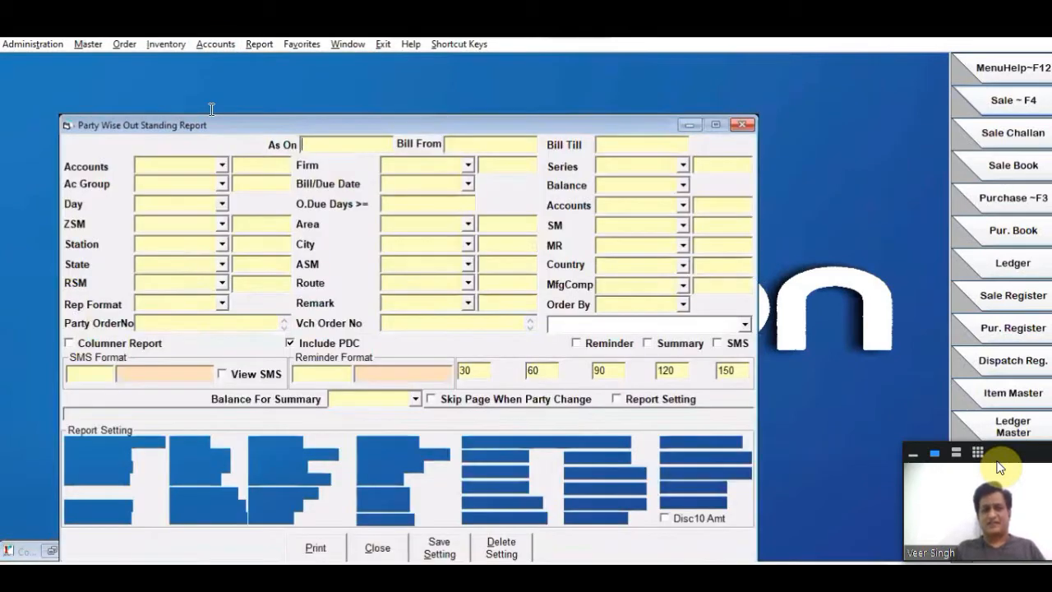
pyautogui.click(212, 109)
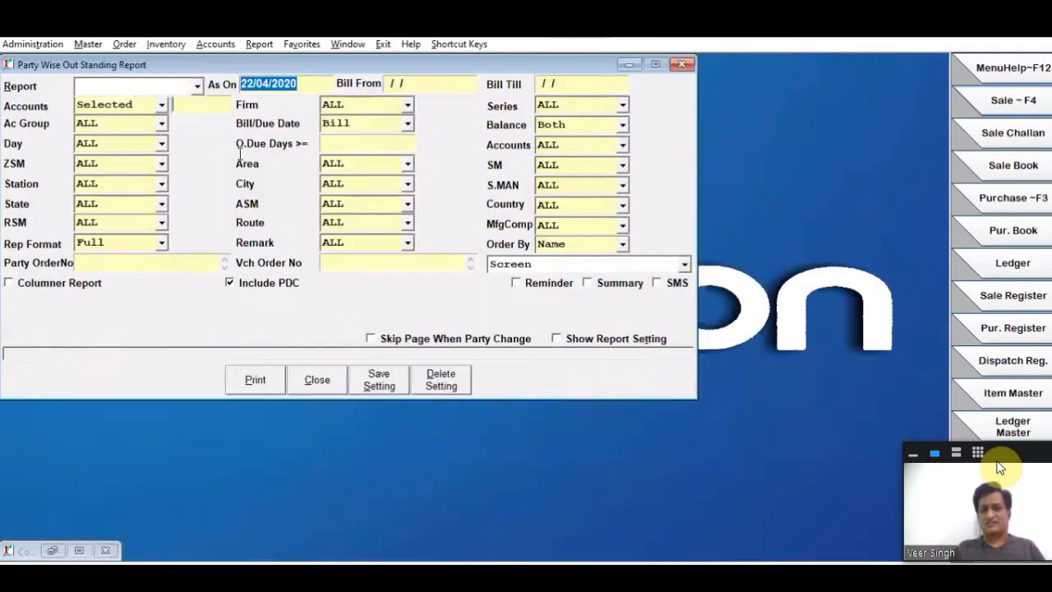
pyautogui.click(91, 154)
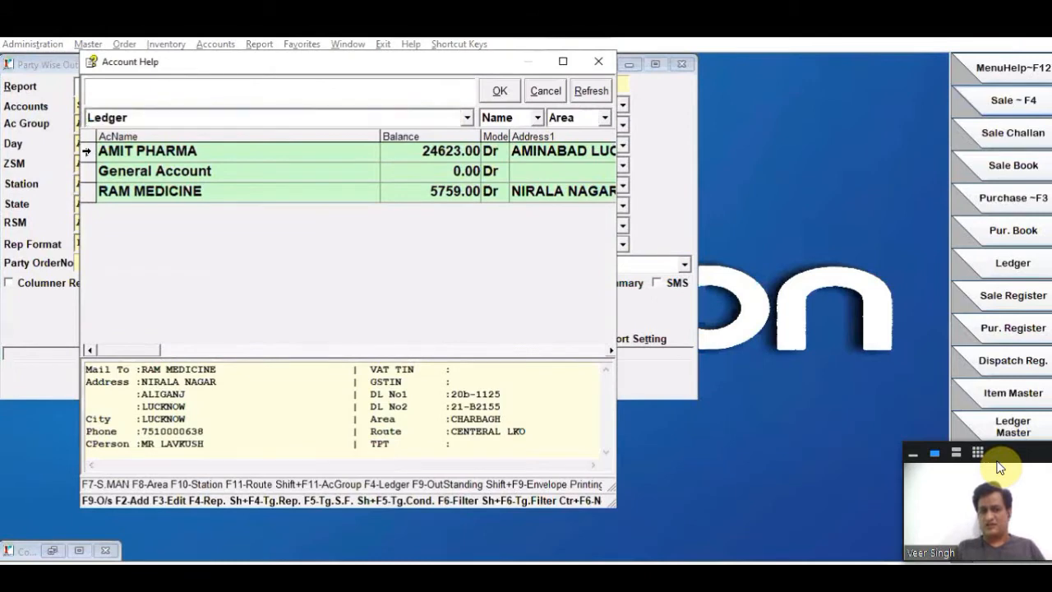
pyautogui.click(500, 91)
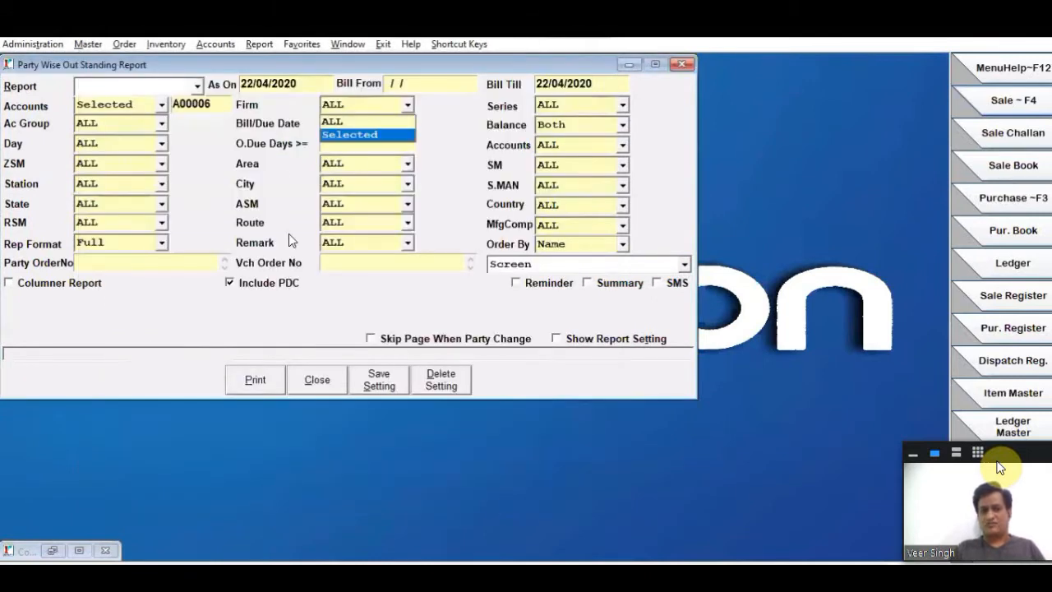
pyautogui.click(325, 384)
pyautogui.click(324, 382)
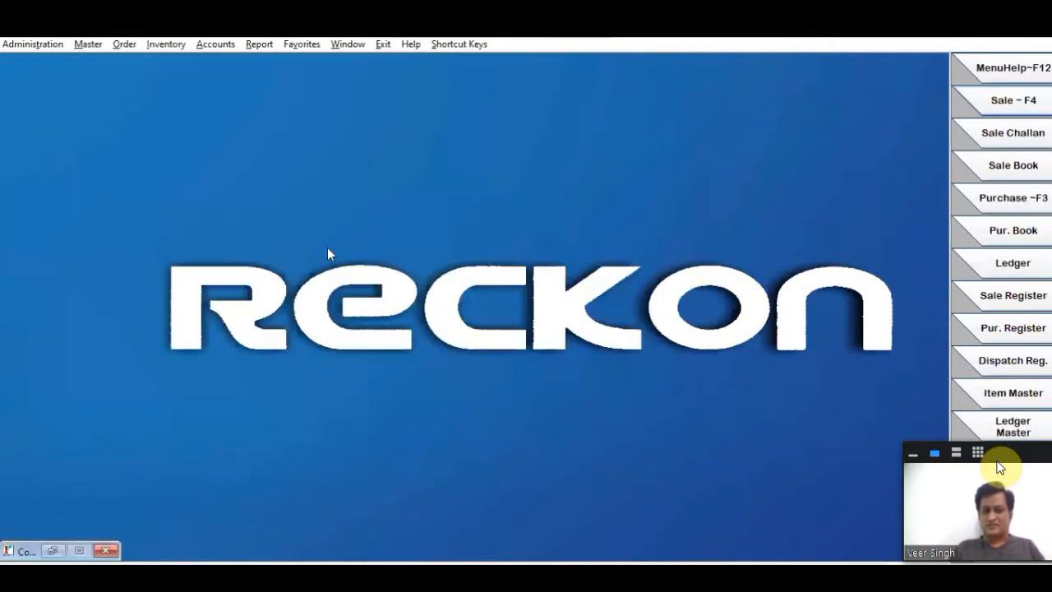
# - Generate the field-staff-wise outstanding report on screen for the selected salesman SMAN1
pyautogui.click(230, 44)
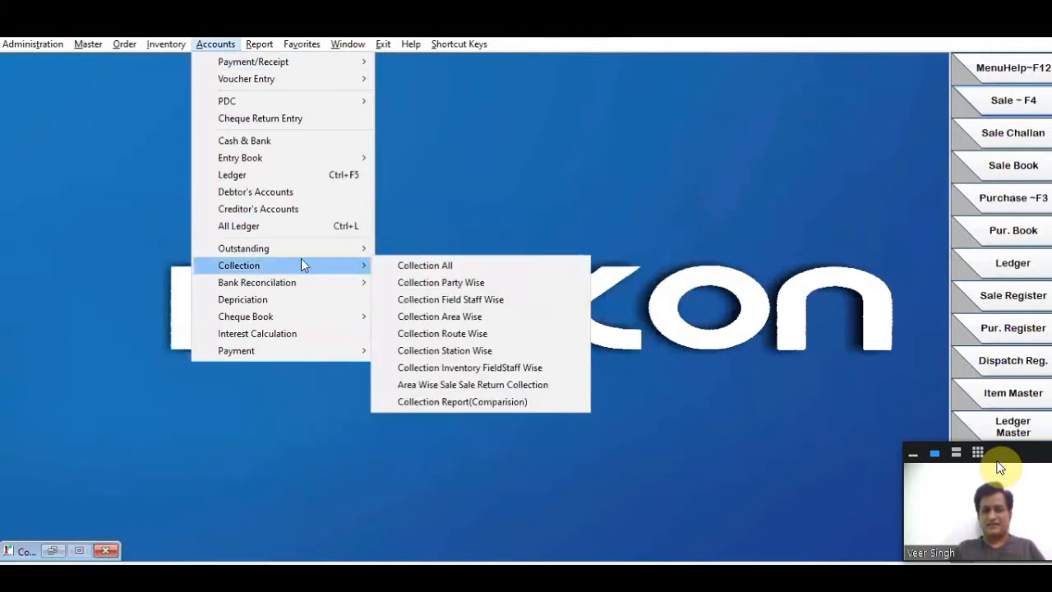
pyautogui.moveTo(305, 251)
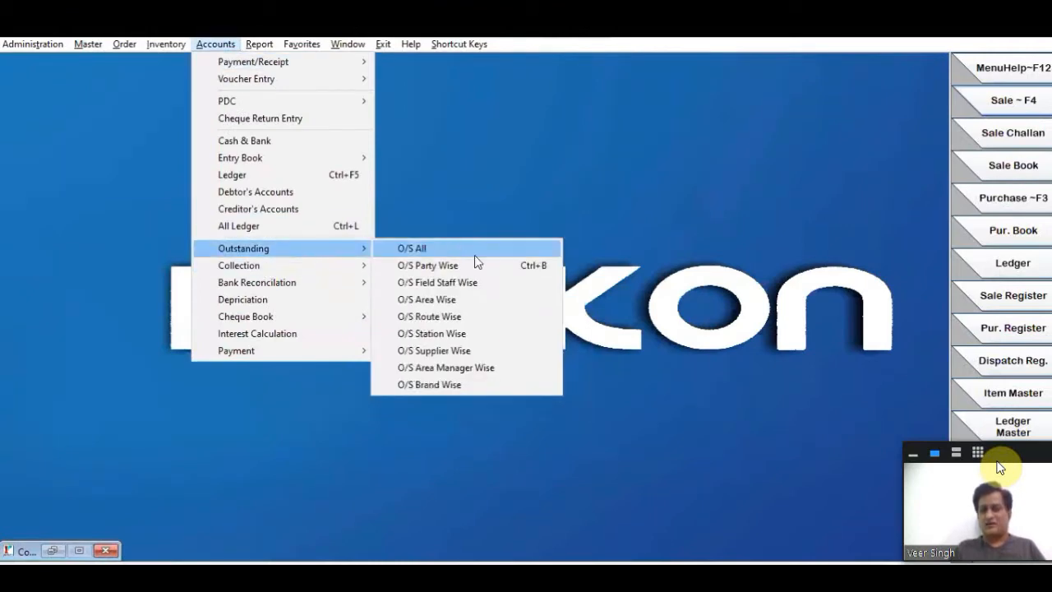
pyautogui.click(440, 284)
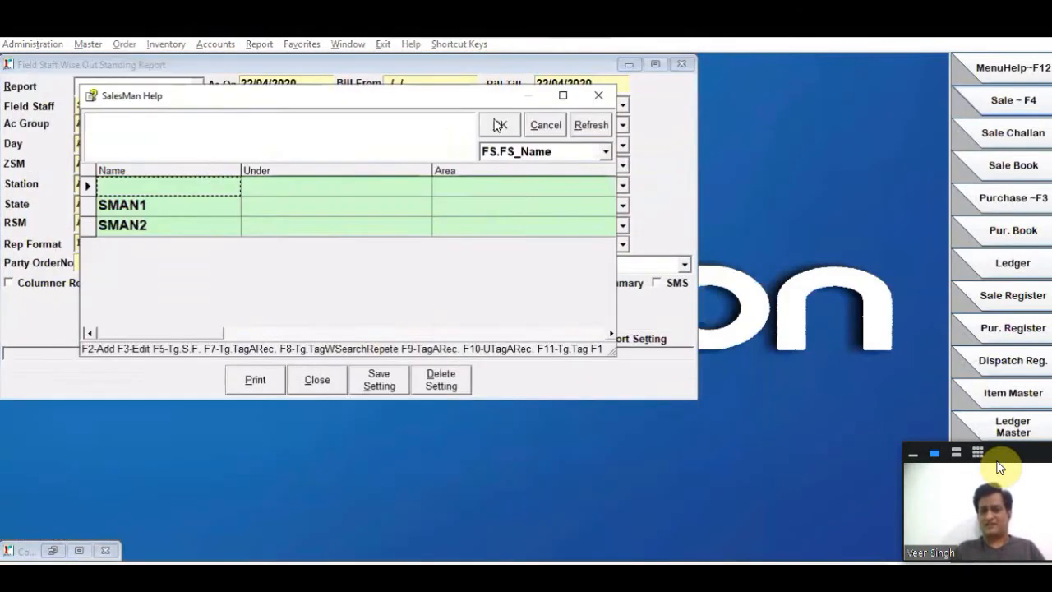
pyautogui.press('F9')
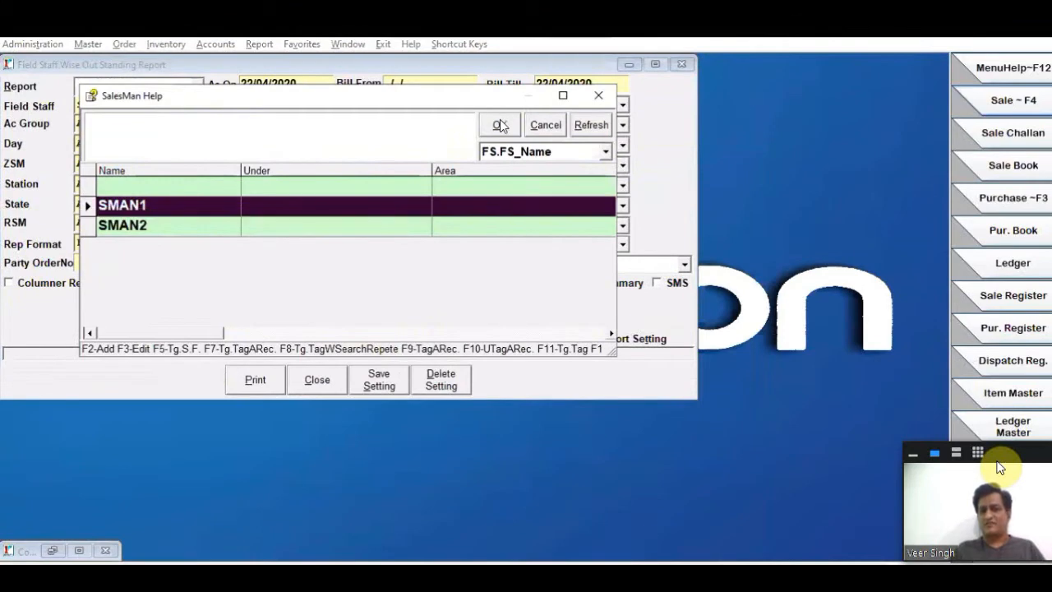
pyautogui.click(497, 124)
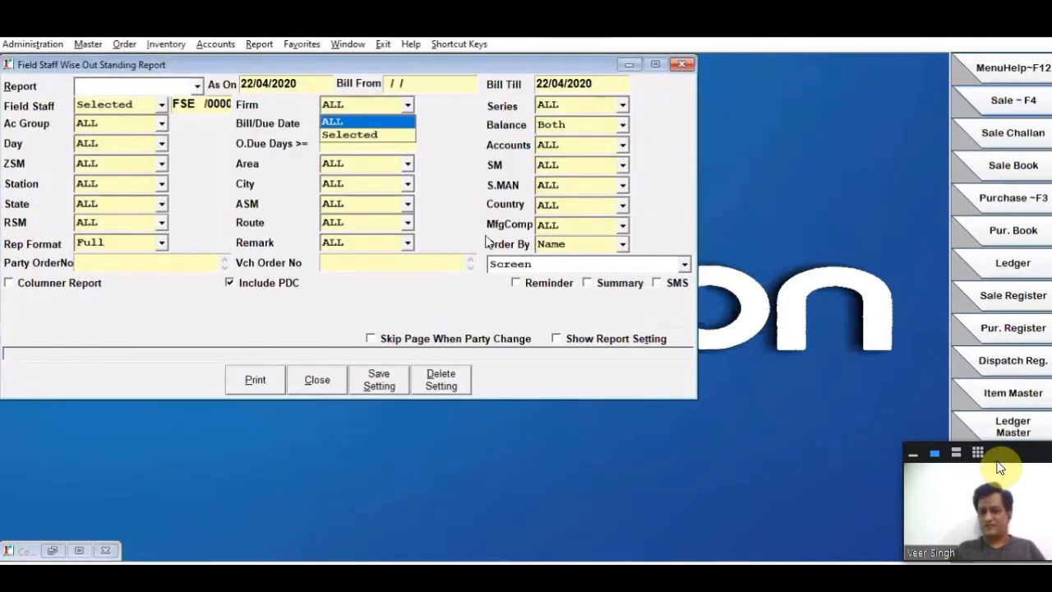
pyautogui.click(499, 279)
pyautogui.click(248, 383)
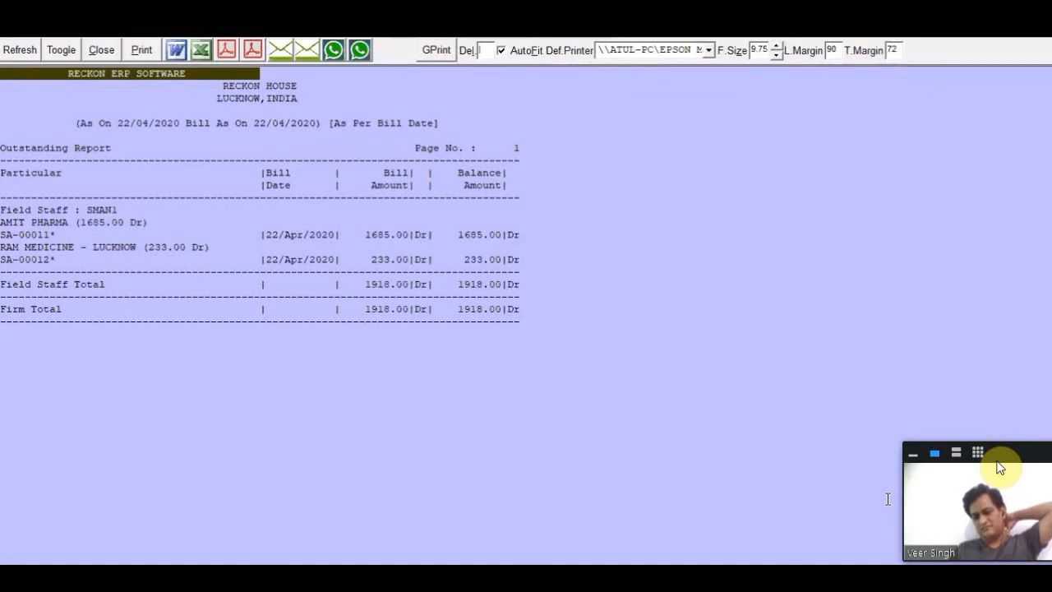
# - Examine the field staff heading and AMIT PHARMA's bill number, date, bill amount and balance in the outstanding report
pyautogui.click(564, 249)
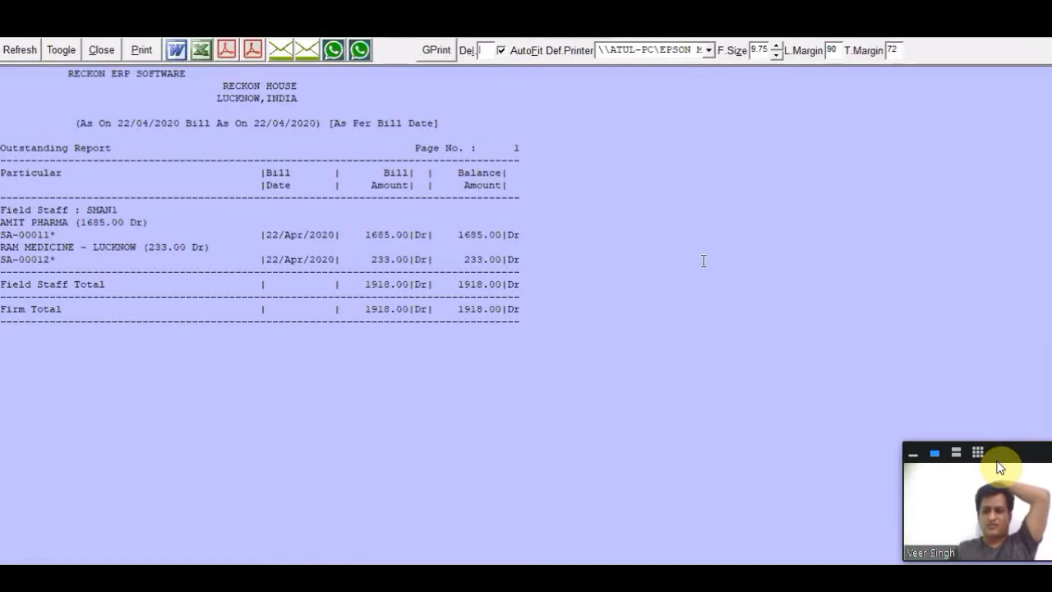
pyautogui.moveTo(43, 212); pyautogui.dragTo(145, 214)
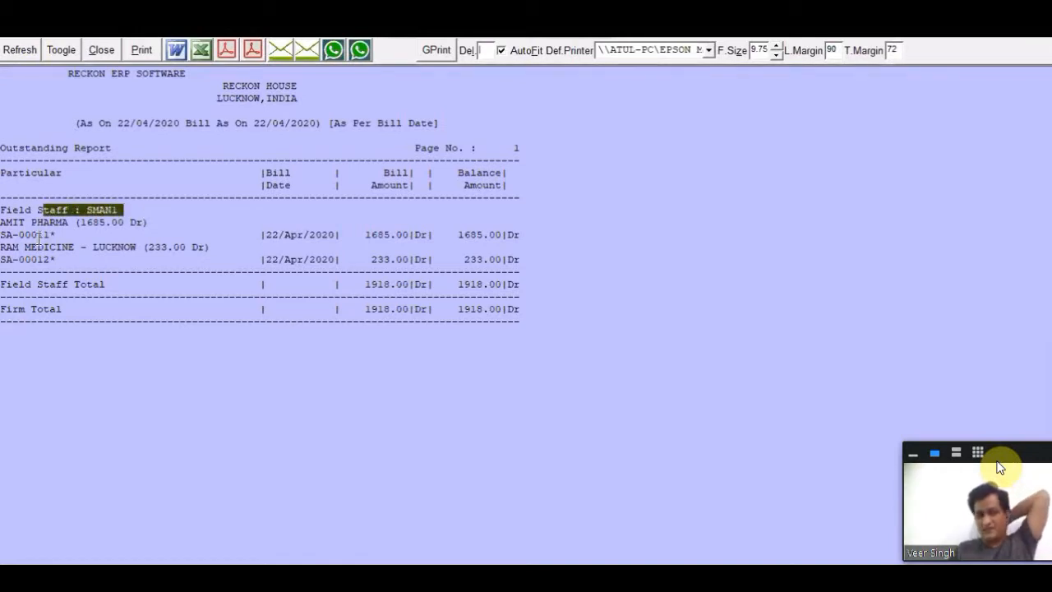
pyautogui.moveTo(7, 222); pyautogui.dragTo(196, 224)
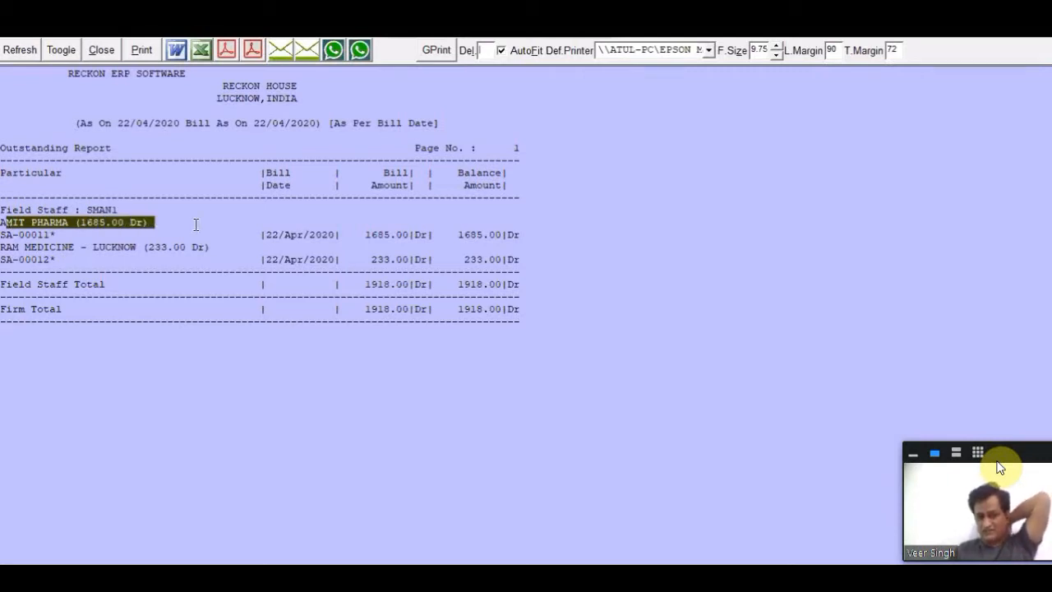
pyautogui.click(95, 225)
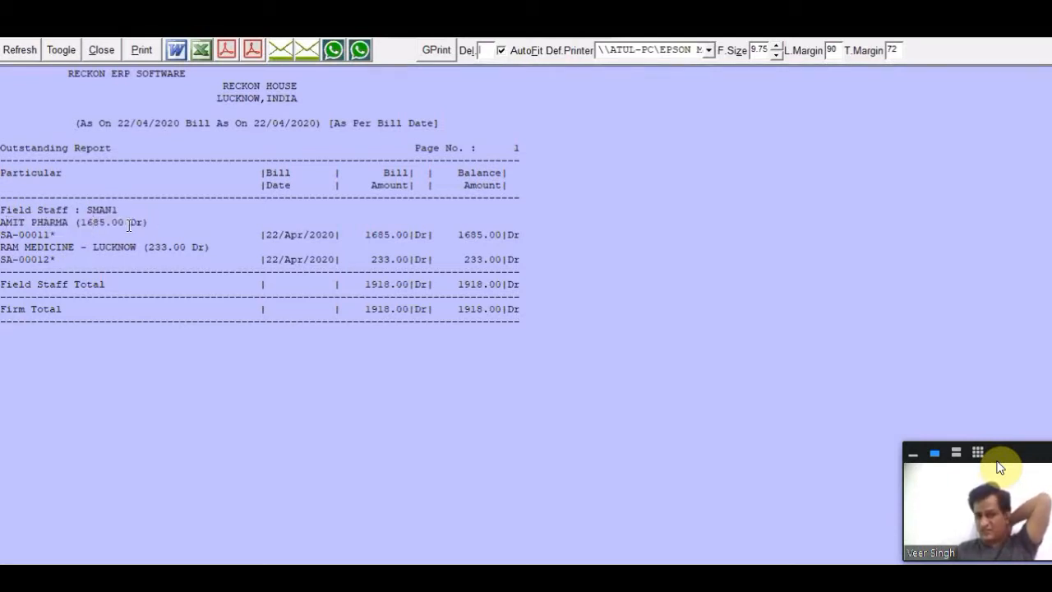
pyautogui.moveTo(18, 221); pyautogui.dragTo(538, 232)
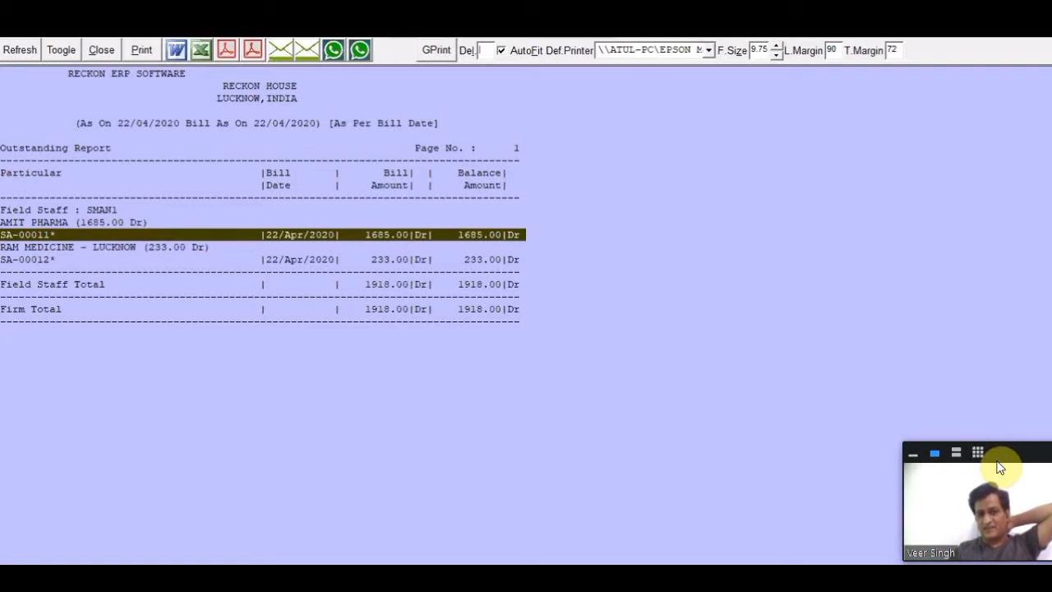
pyautogui.click(64, 235)
pyautogui.moveTo(272, 235); pyautogui.dragTo(501, 235)
pyautogui.click(696, 501)
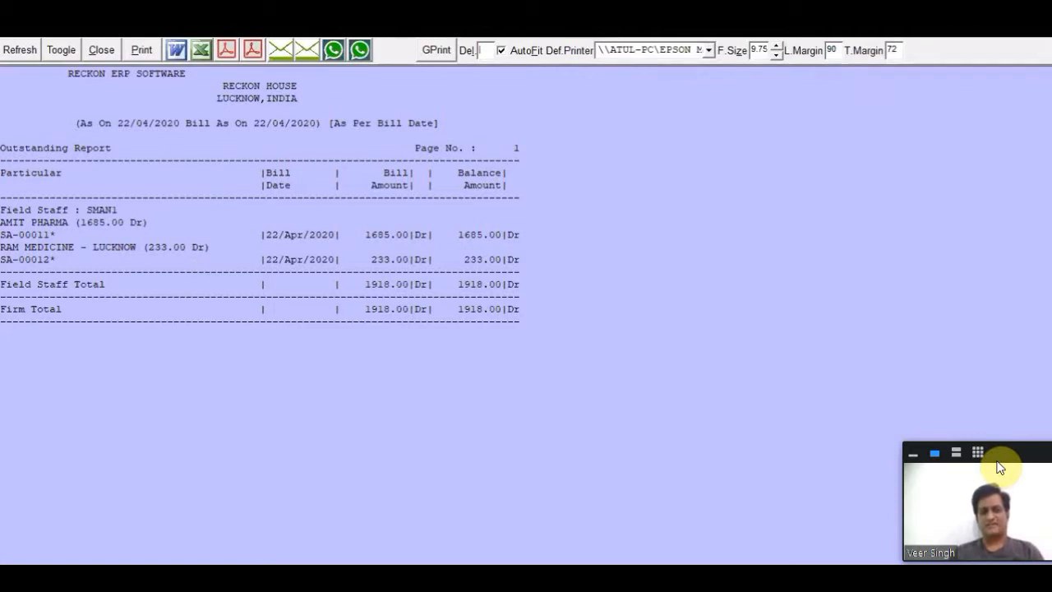
# - Examine RAM MEDICINE's bill line in the outstanding report, and close the preview without printing
pyautogui.moveTo(6, 247); pyautogui.dragTo(161, 246)
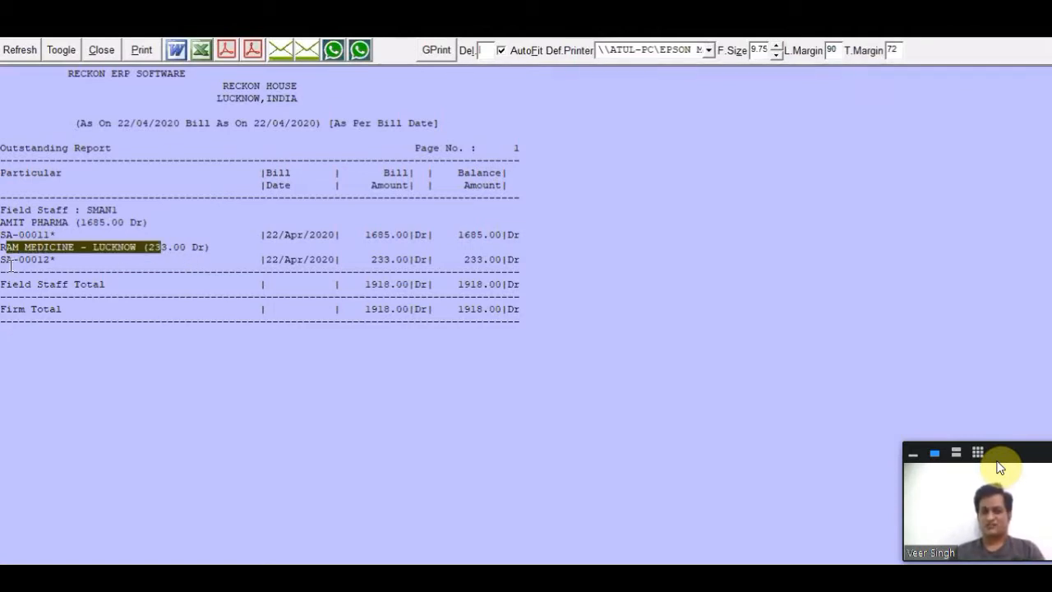
pyautogui.moveTo(6, 272); pyautogui.dragTo(18, 263)
pyautogui.click(499, 275)
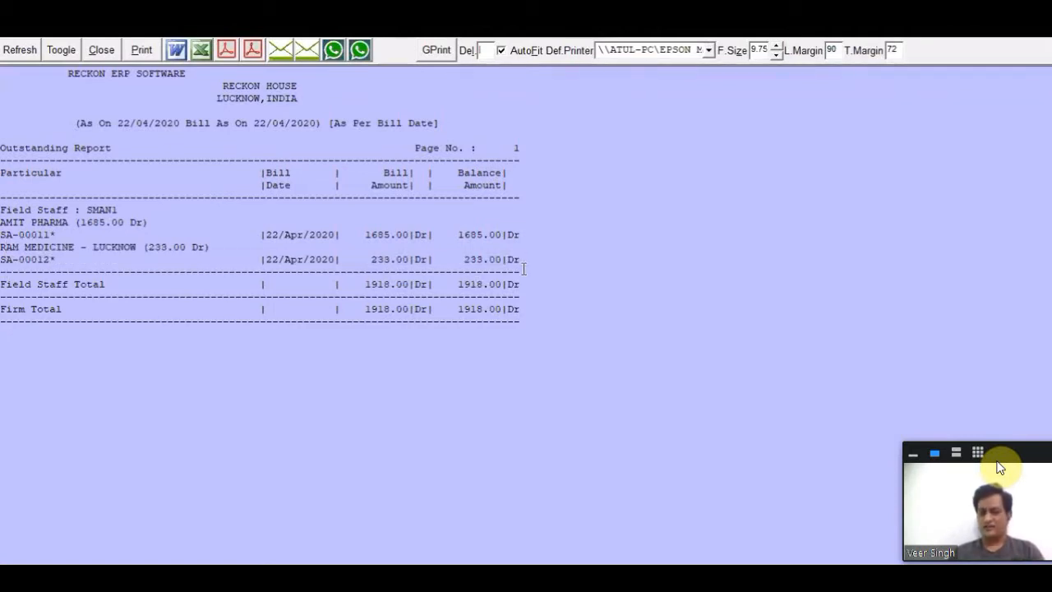
pyautogui.press('Escape')
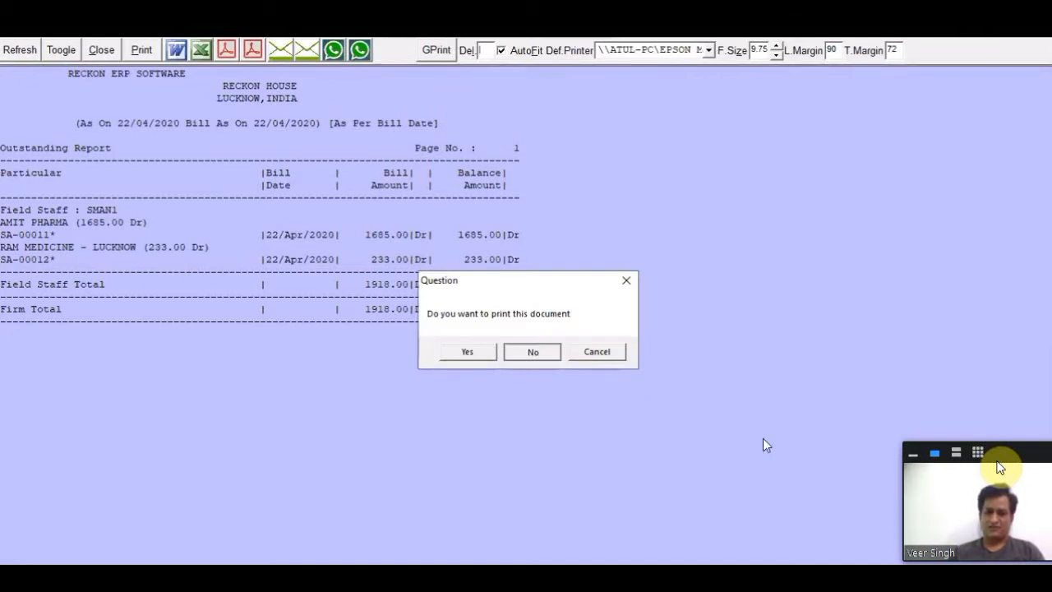
pyautogui.press('Return')
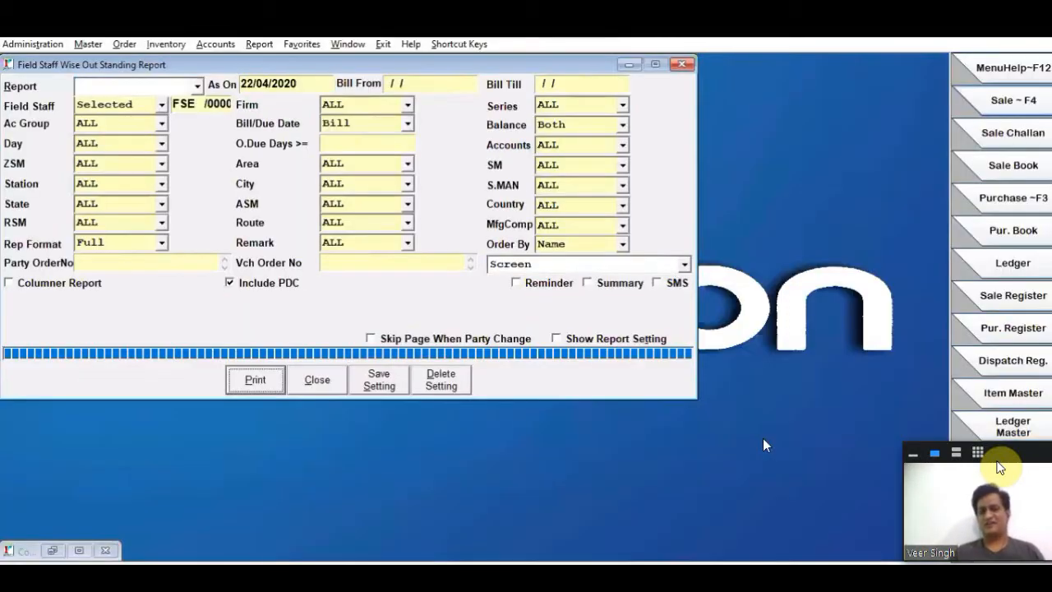
# - Show the outstanding report's settings and include the Due Days and Due Date columns
pyautogui.click(601, 340)
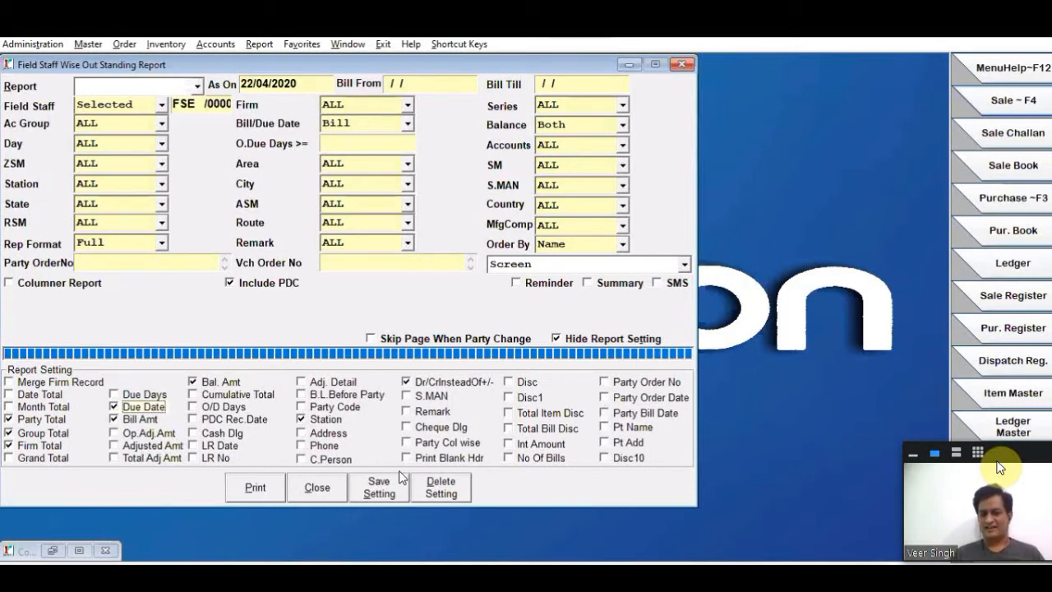
pyautogui.click(124, 410)
pyautogui.click(124, 397)
pyautogui.click(124, 410)
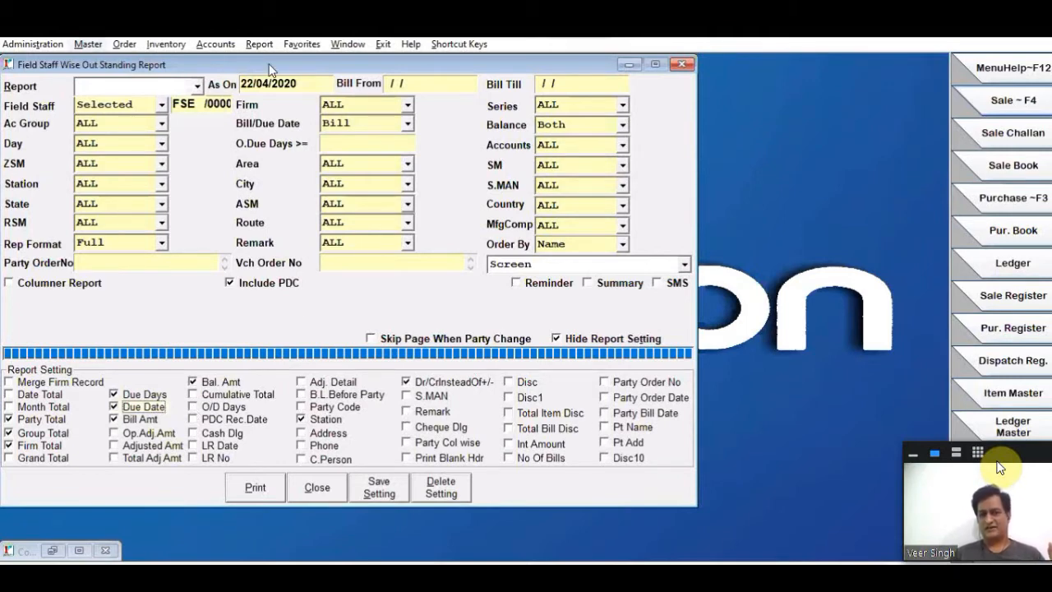
# - Open AMIT PHARMA's account master and check the due days in its other details
pyautogui.hotkey('alt', 'm')
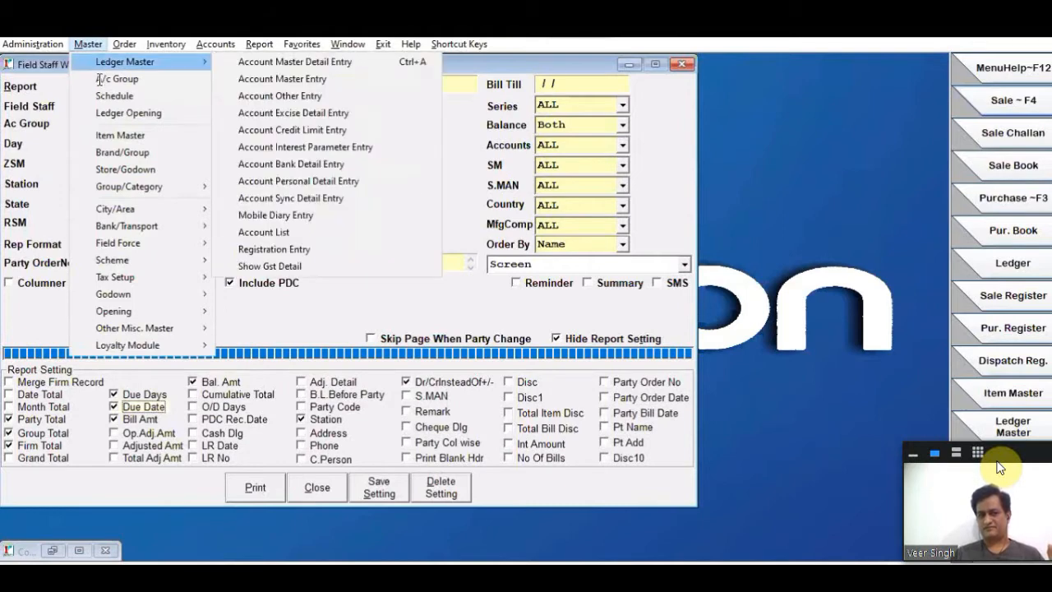
pyautogui.hotkey('ctrl', 'a')
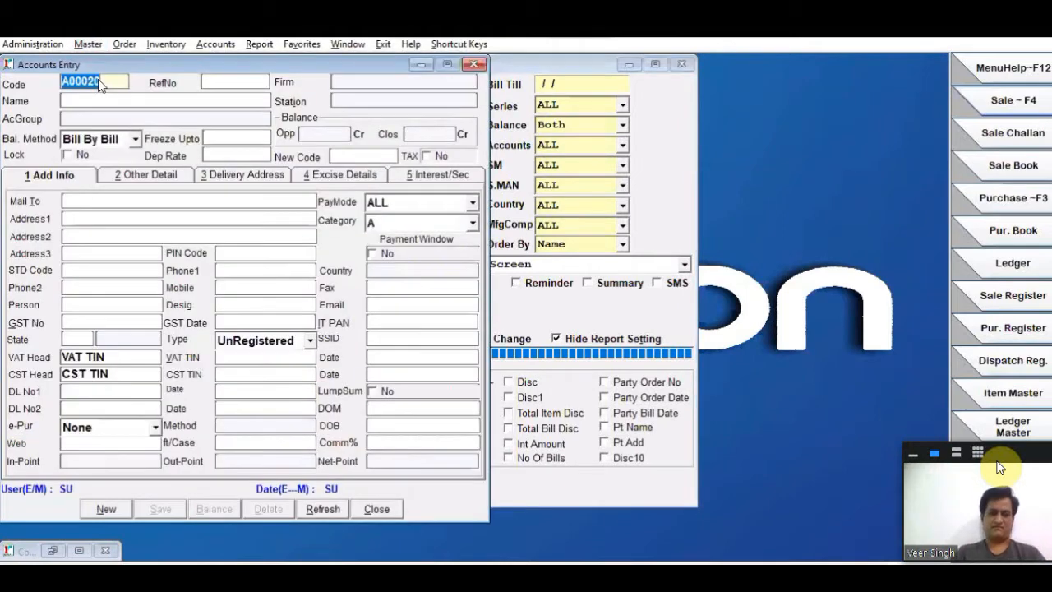
pyautogui.write('A00006')
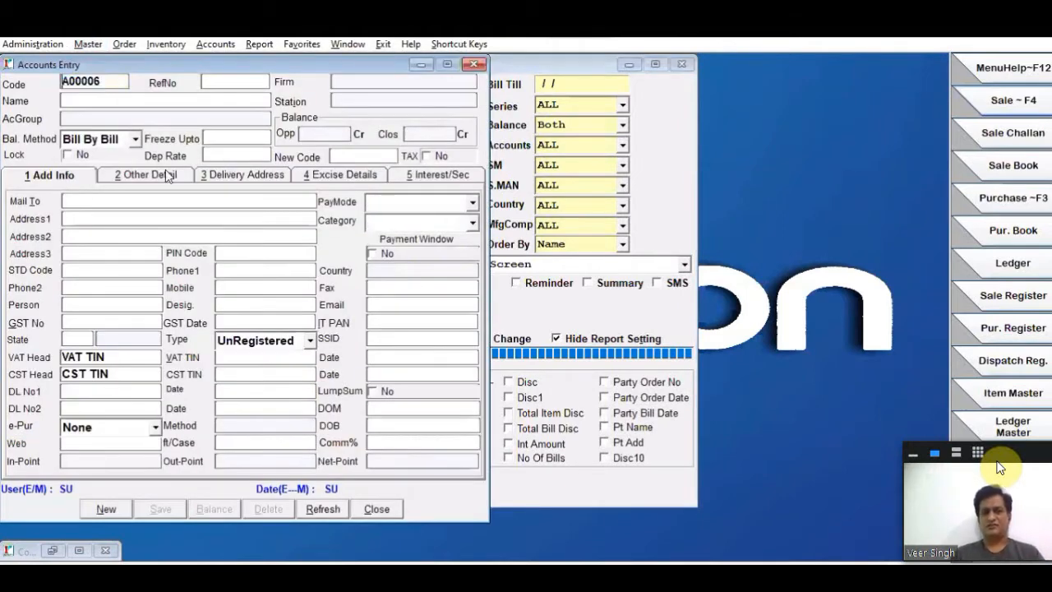
pyautogui.press('Return')
pyautogui.hotkey('alt', '2')
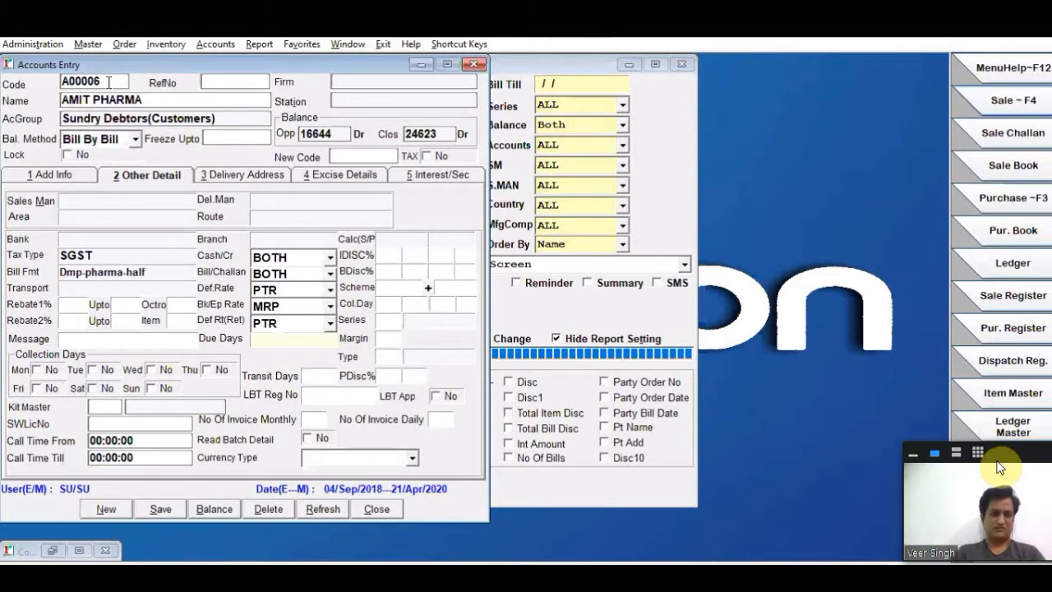
pyautogui.click(109, 82)
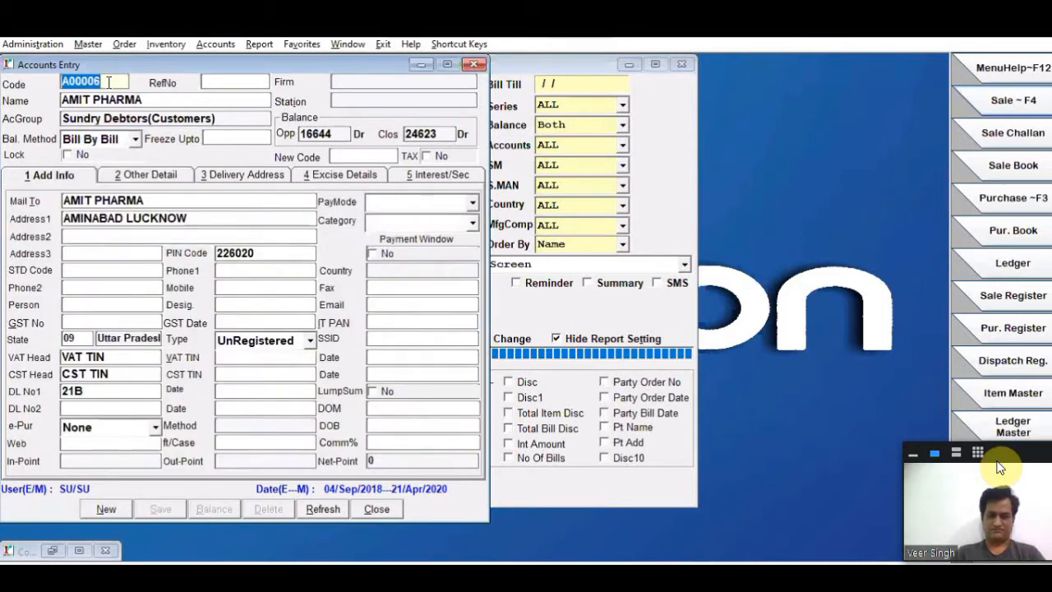
# - Look up RAM MEDICINE's account, check its Due Days under other details, and close the account master
pyautogui.press('F1')
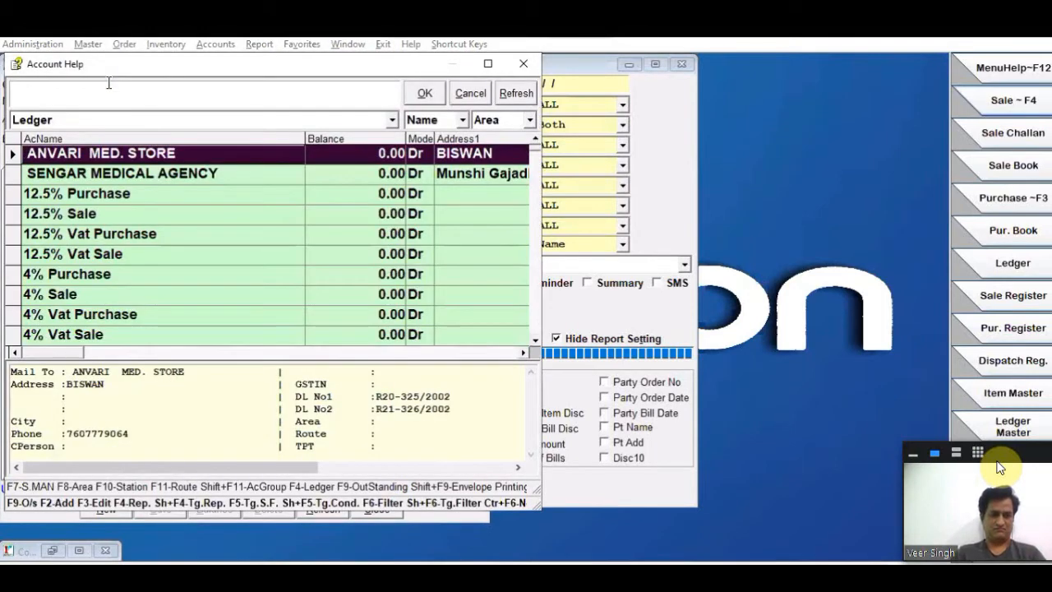
pyautogui.write('RAM')
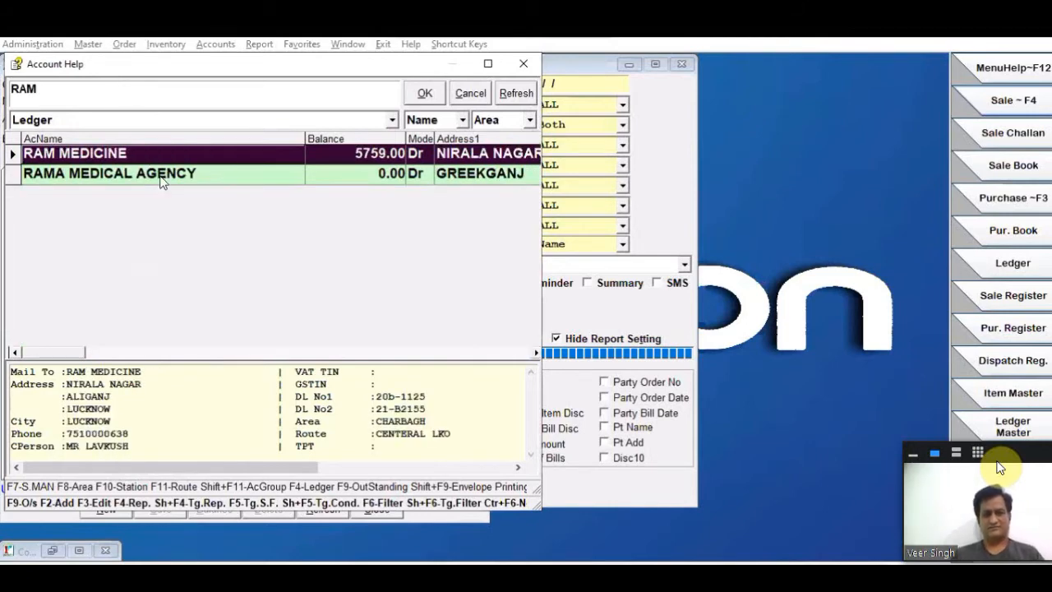
pyautogui.press('Escape')
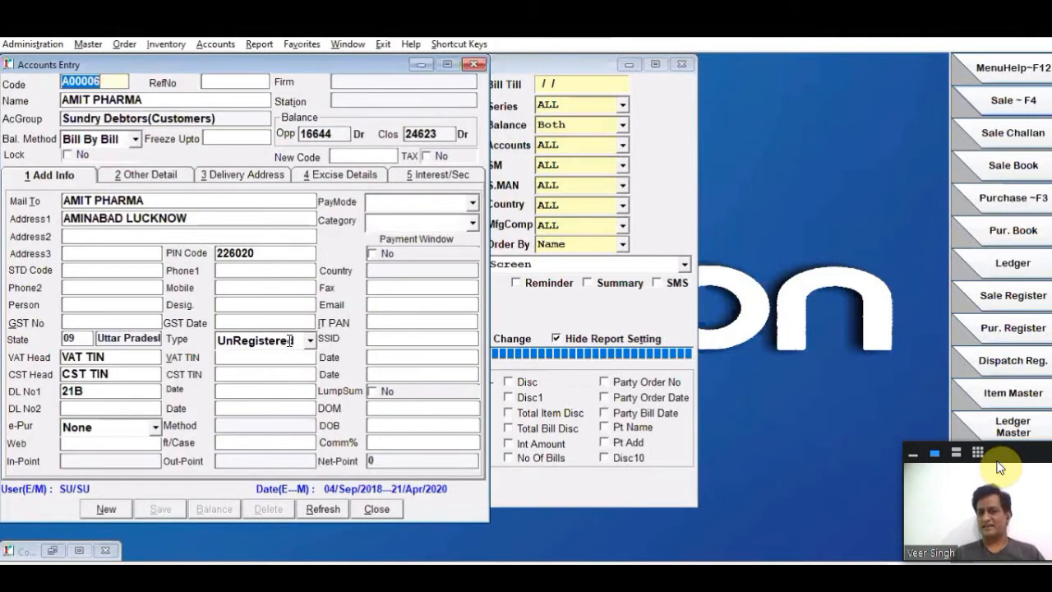
pyautogui.click(290, 341)
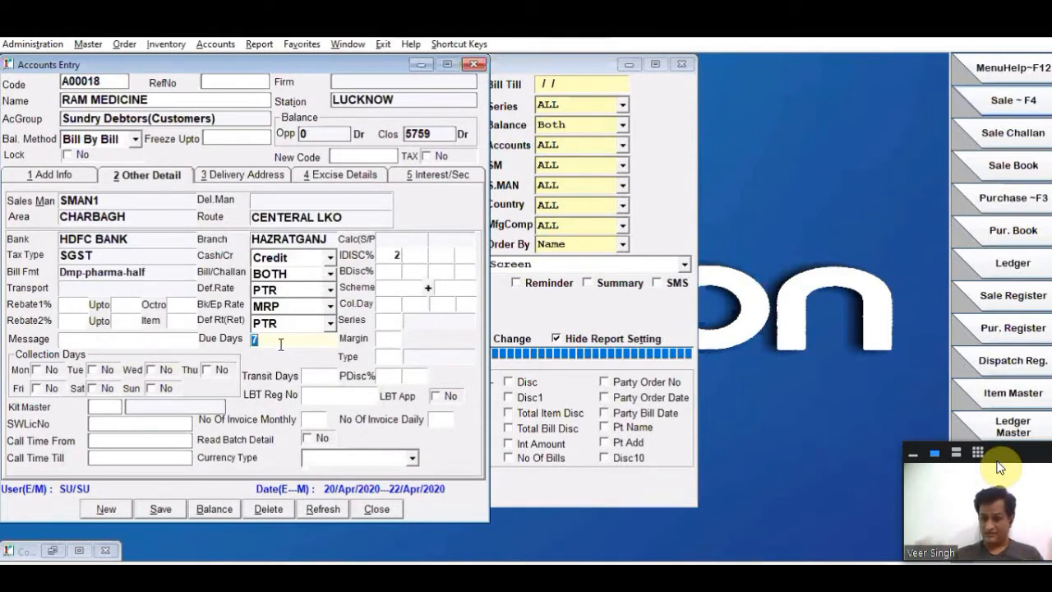
pyautogui.click(375, 509)
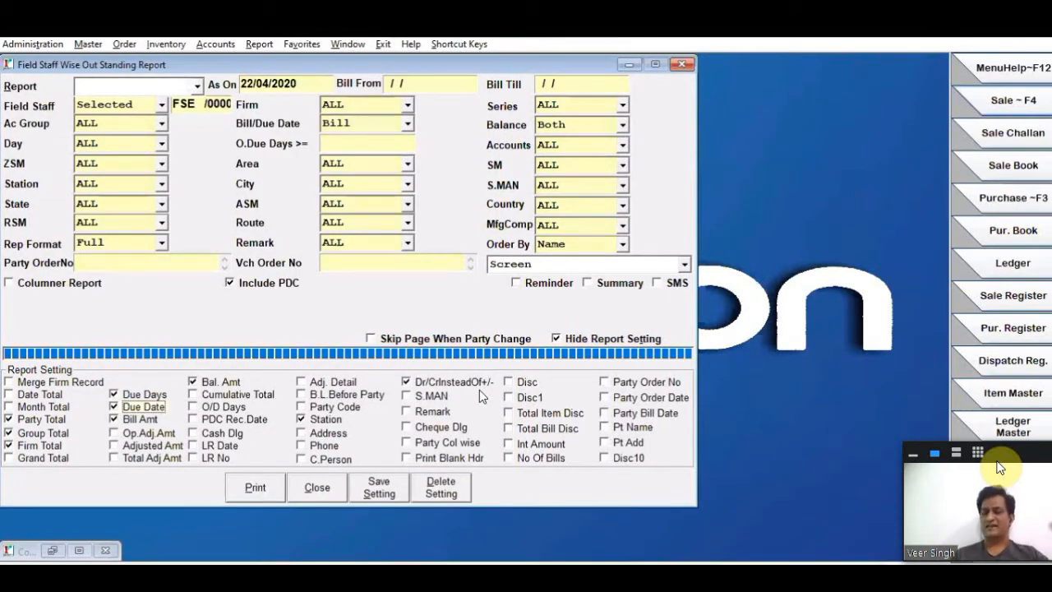
# - Include Total Adj Amt, Phone, C.Person and Total Item Disc in the report settings, and generate the outstanding report on screen
pyautogui.click(148, 459)
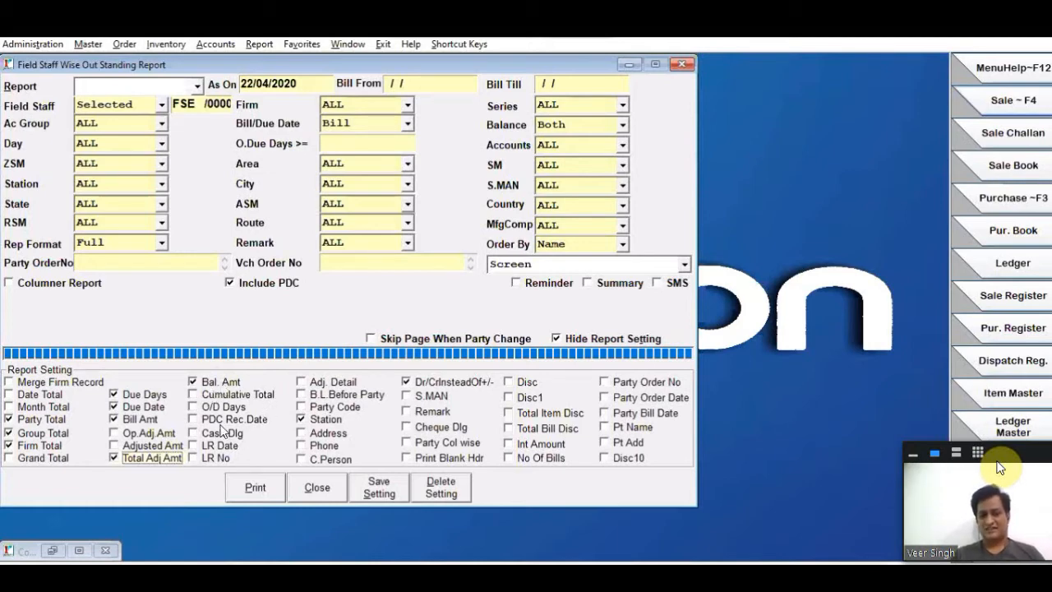
pyautogui.click(319, 446)
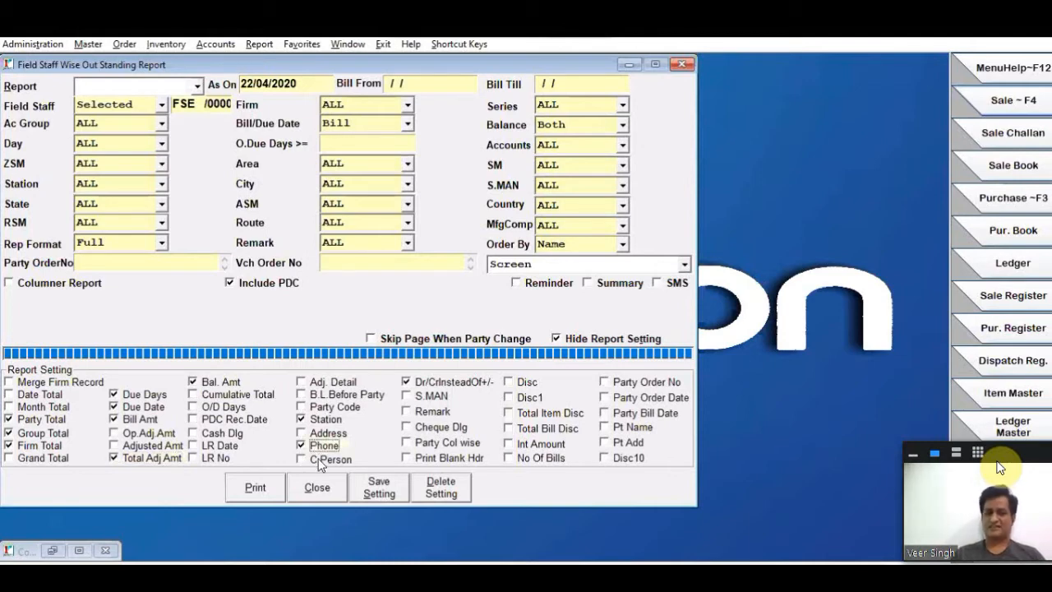
pyautogui.click(320, 462)
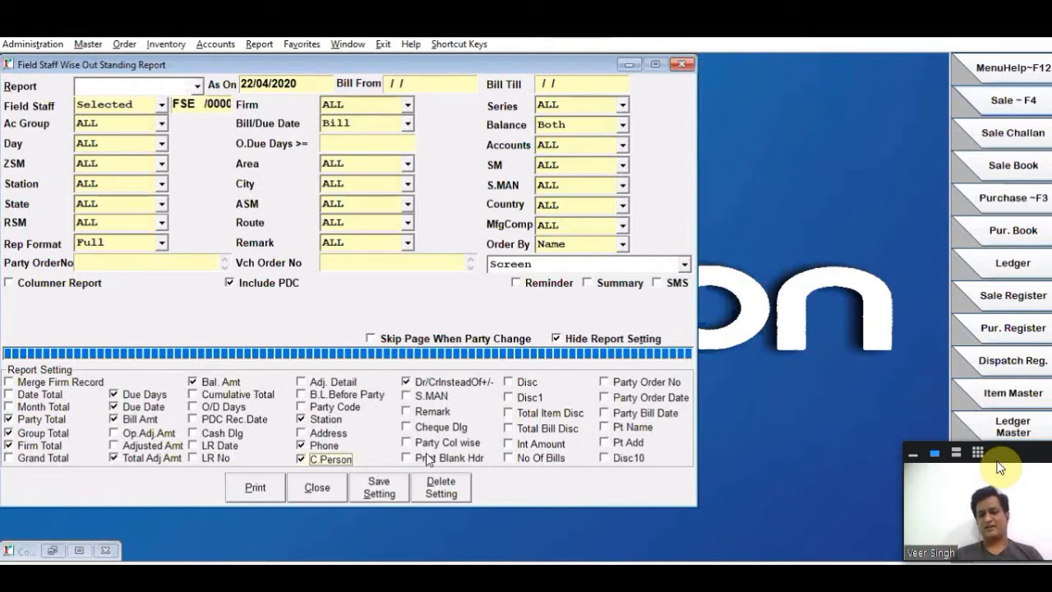
pyautogui.click(510, 413)
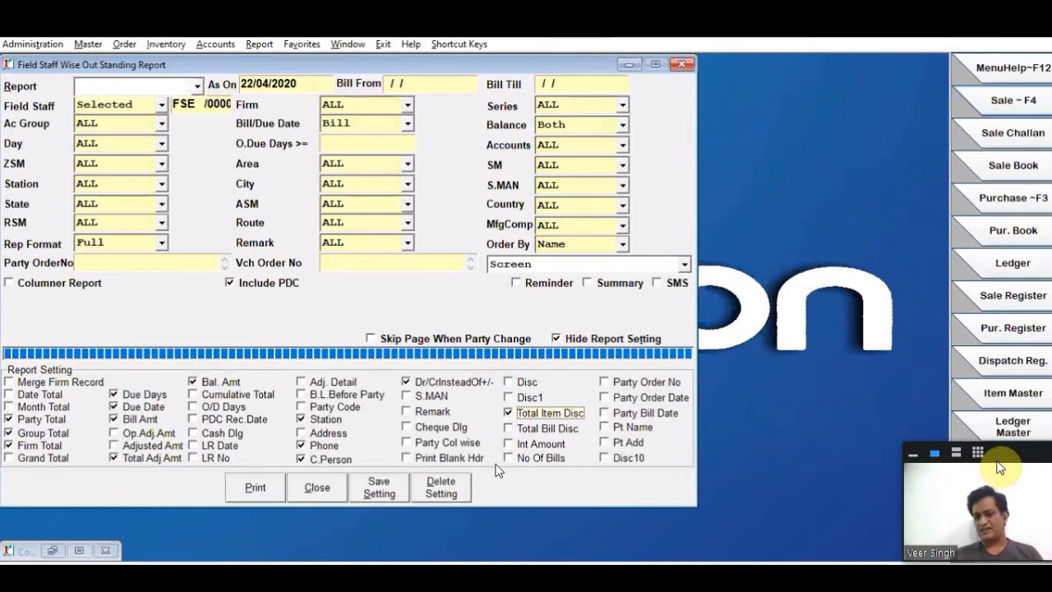
pyautogui.click(260, 488)
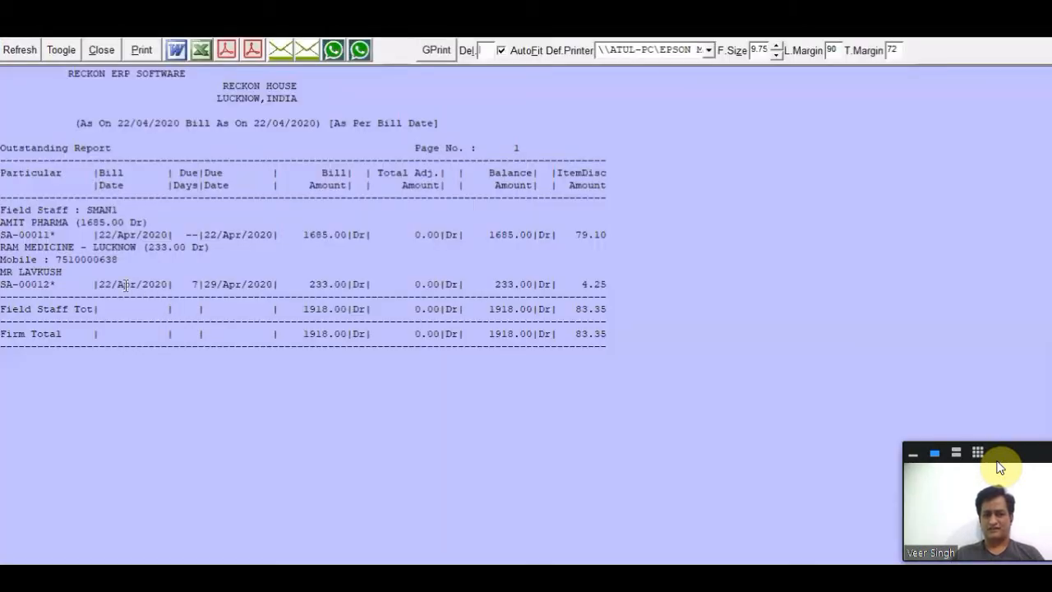
# - Examine RAM MEDICINE's mobile number, contact person, bill date, due days and due date in the outstanding report
pyautogui.moveTo(24, 259); pyautogui.dragTo(125, 260)
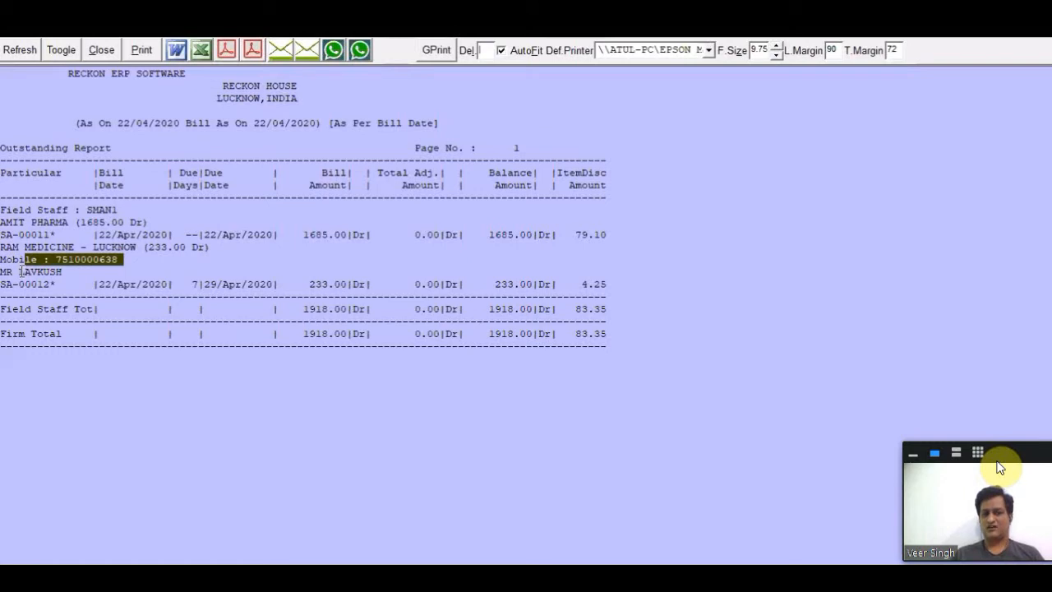
pyautogui.moveTo(1, 271); pyautogui.dragTo(68, 271)
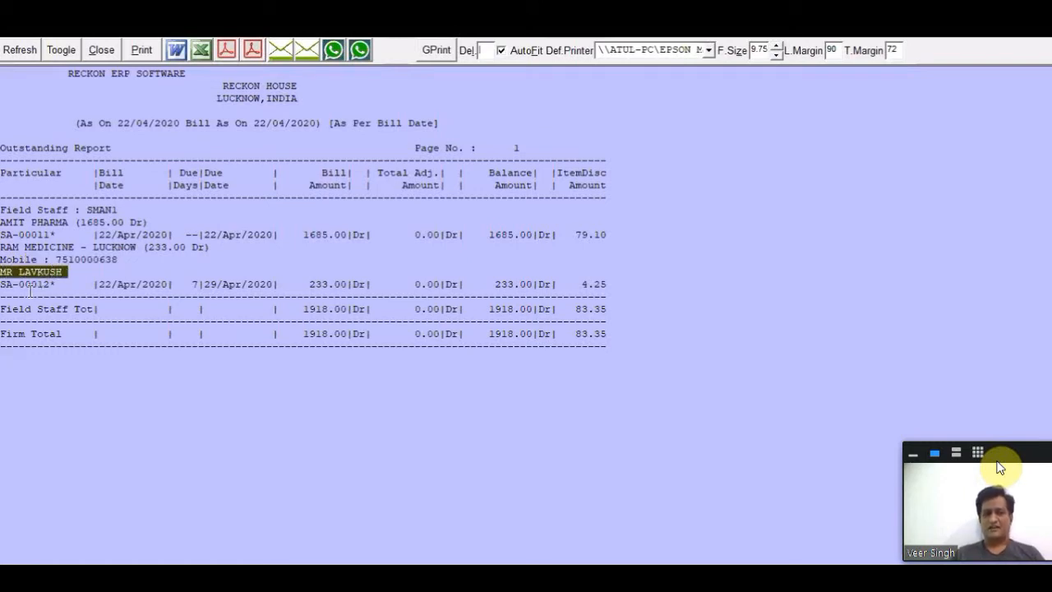
pyautogui.click(110, 287)
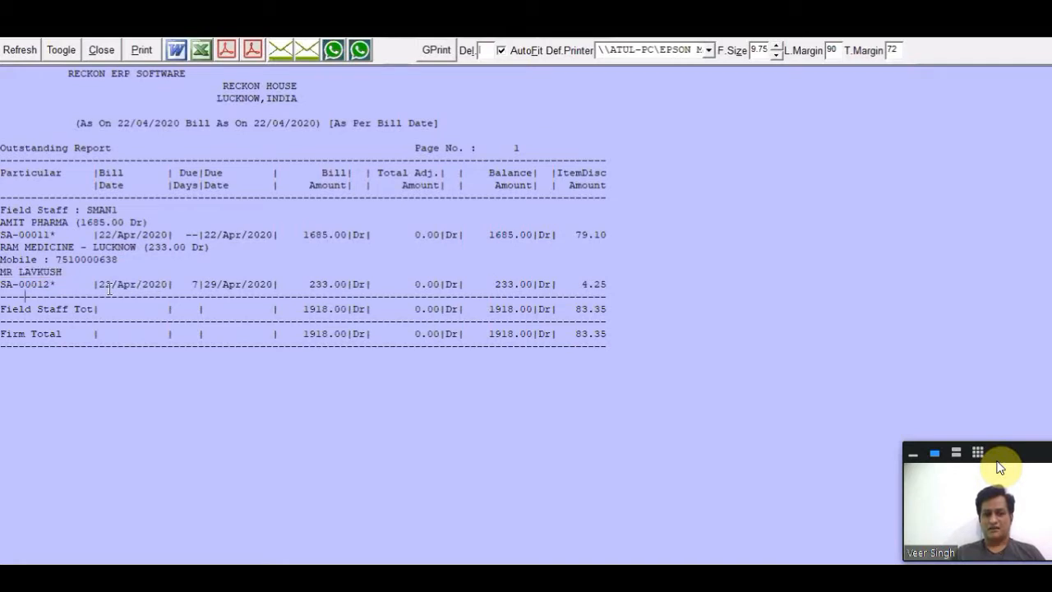
pyautogui.moveTo(106, 285); pyautogui.dragTo(161, 283)
pyautogui.click(159, 283)
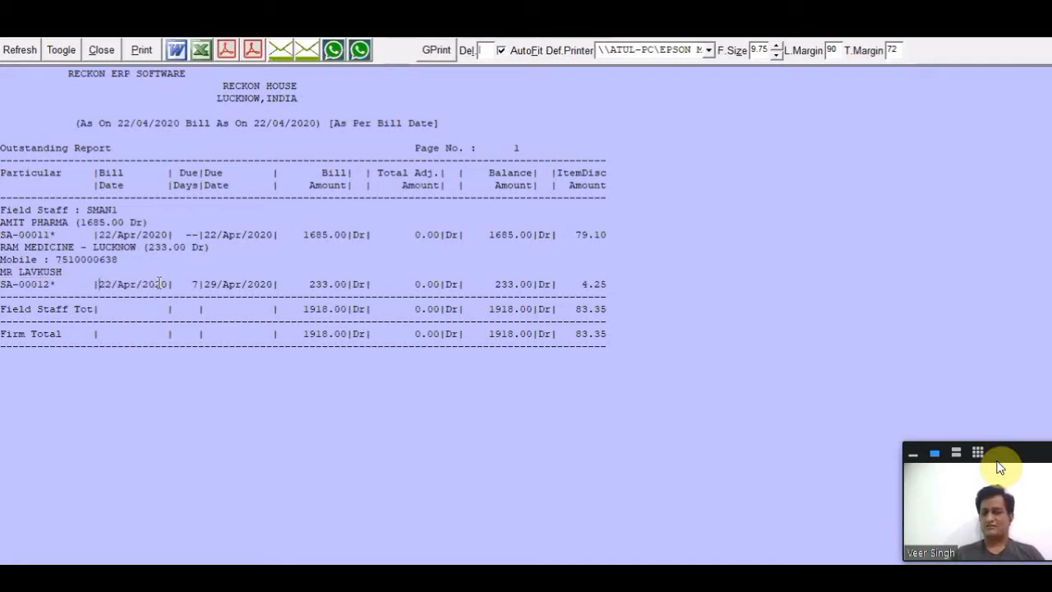
pyautogui.doubleClick(159, 283)
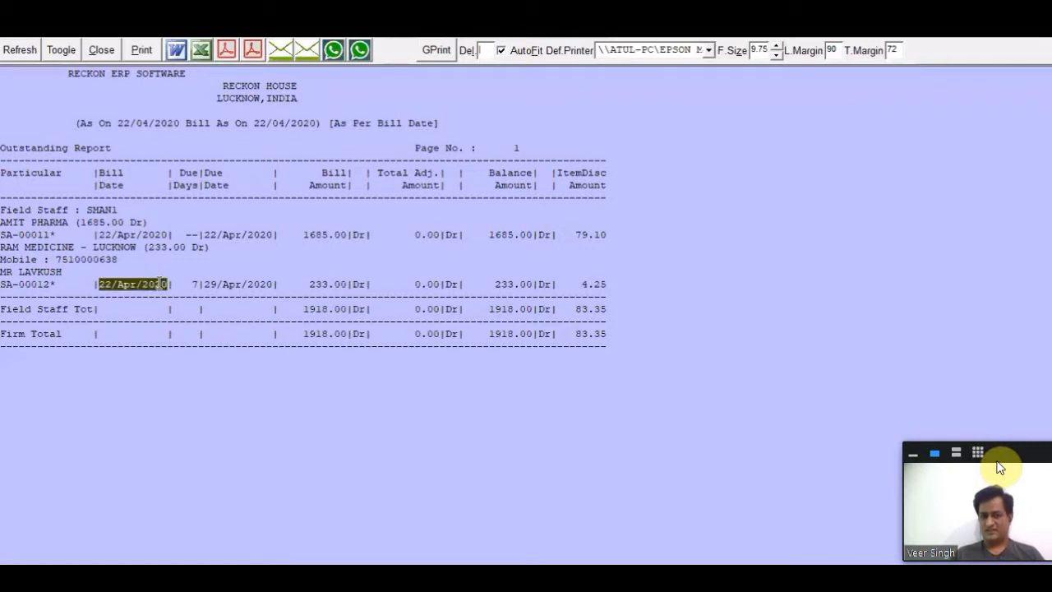
pyautogui.moveTo(180, 284); pyautogui.dragTo(198, 284)
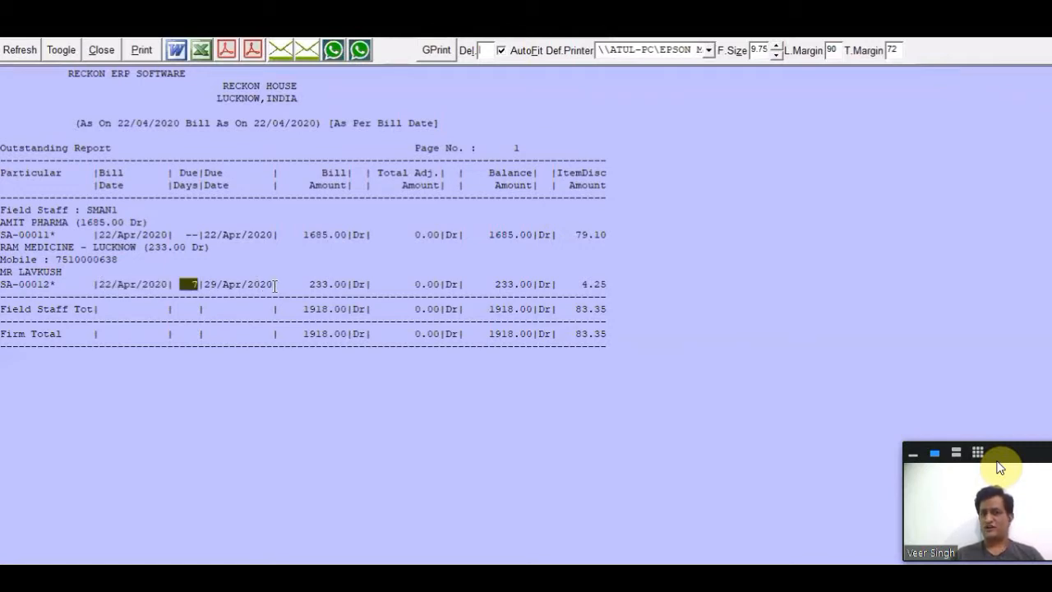
pyautogui.doubleClick(276, 286)
pyautogui.click(275, 285)
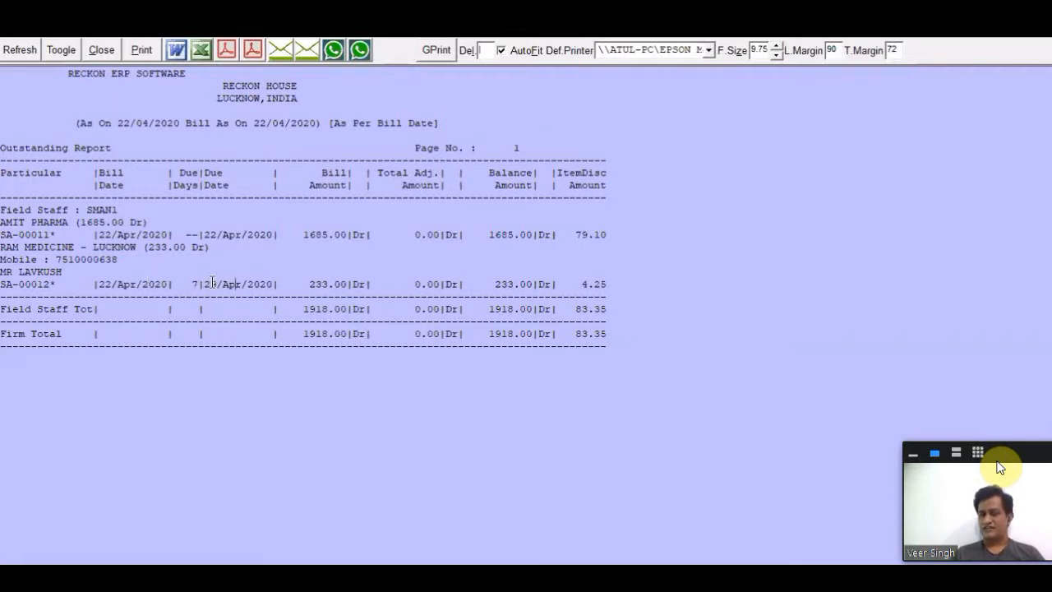
pyautogui.moveTo(206, 285); pyautogui.dragTo(276, 284)
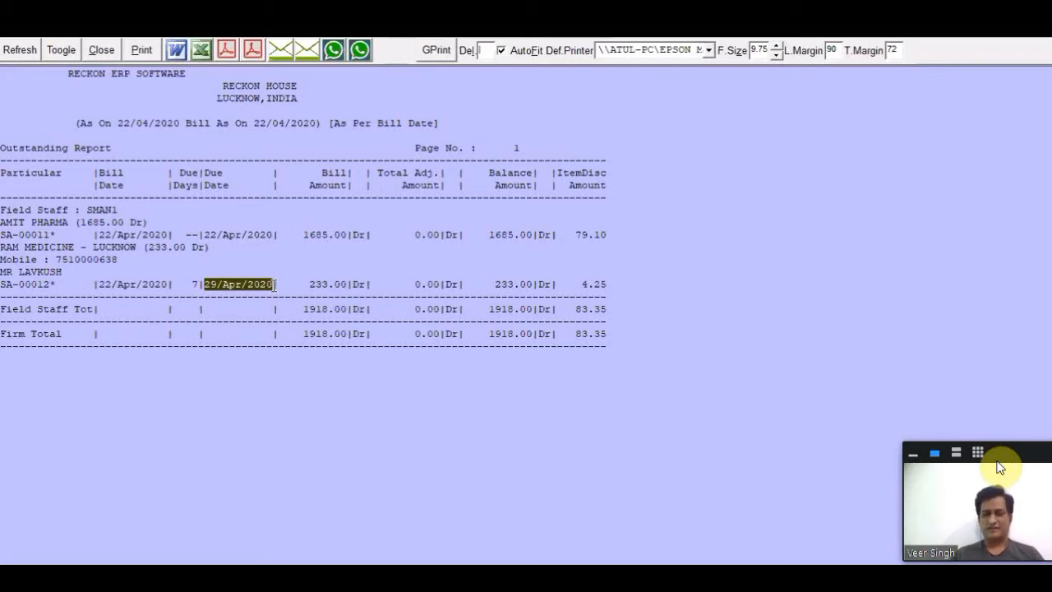
# - Examine the bill amount, total adjustment, balance and item discount on RAM MEDICINE's bill, and close the outstanding report without printing
pyautogui.moveTo(317, 287); pyautogui.dragTo(334, 287)
pyautogui.click(417, 285)
pyautogui.moveTo(417, 285); pyautogui.dragTo(439, 283)
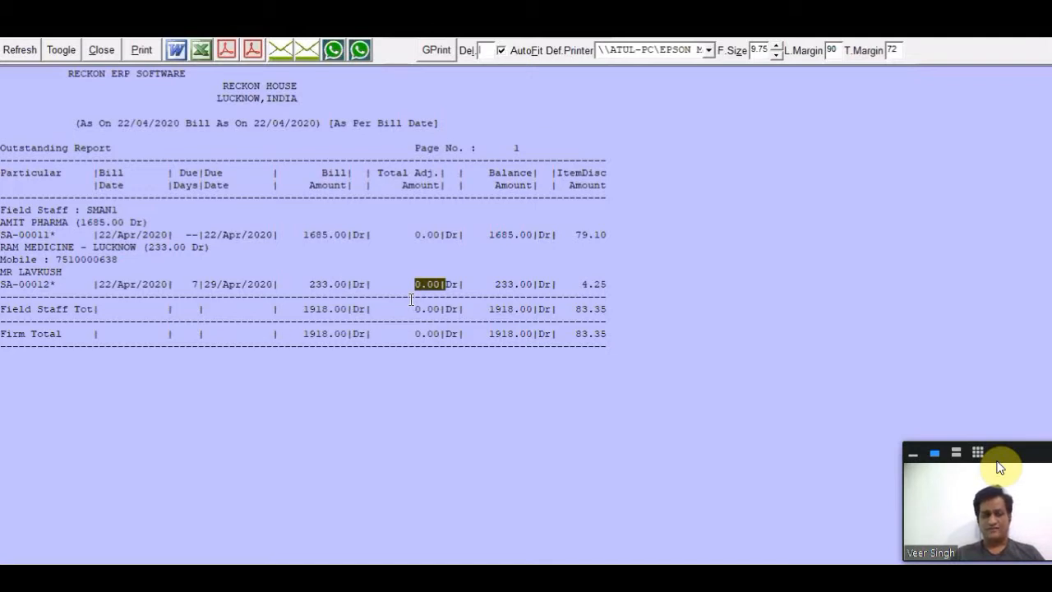
pyautogui.moveTo(396, 284); pyautogui.dragTo(619, 291)
pyautogui.click(613, 295)
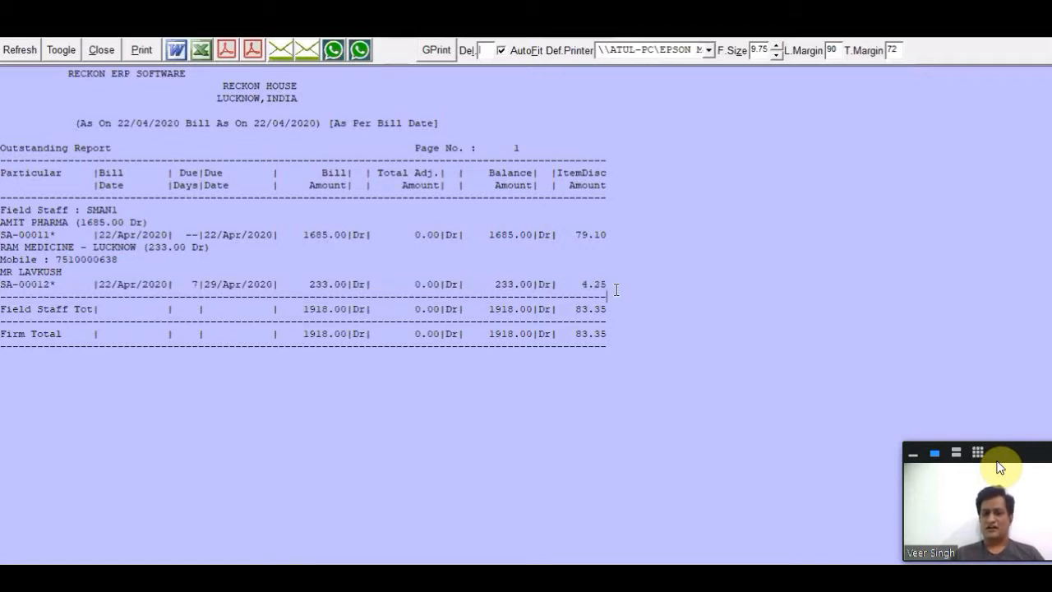
pyautogui.doubleClick(614, 287)
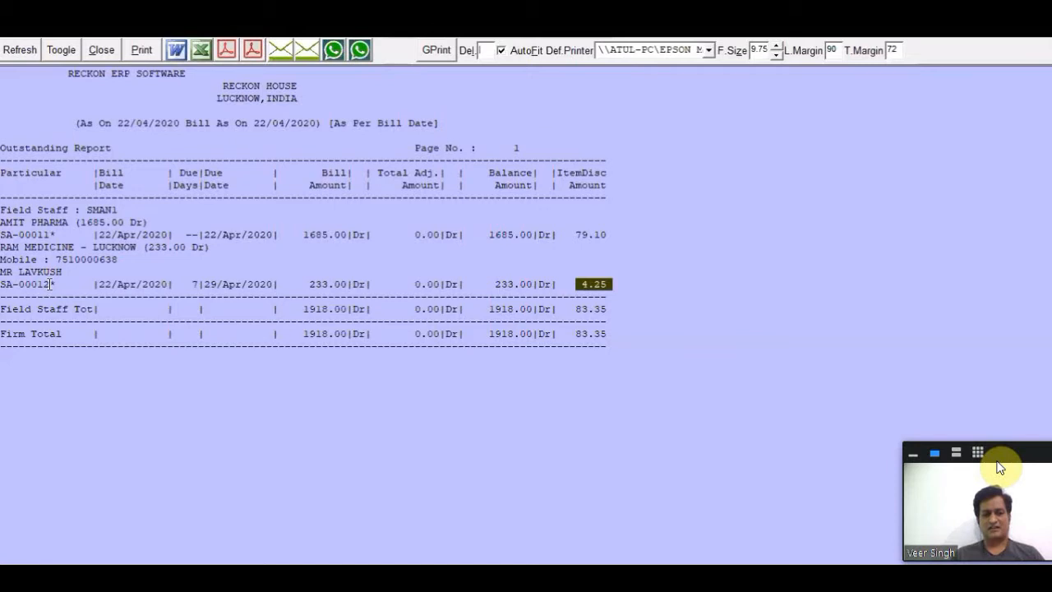
pyautogui.moveTo(2, 285); pyautogui.dragTo(56, 285)
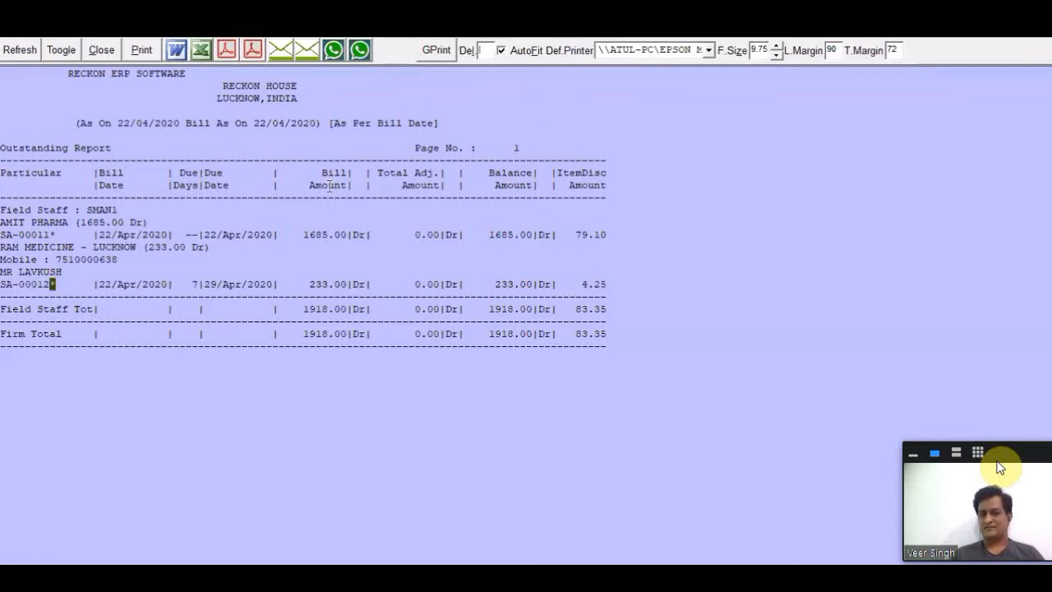
pyautogui.click(422, 138)
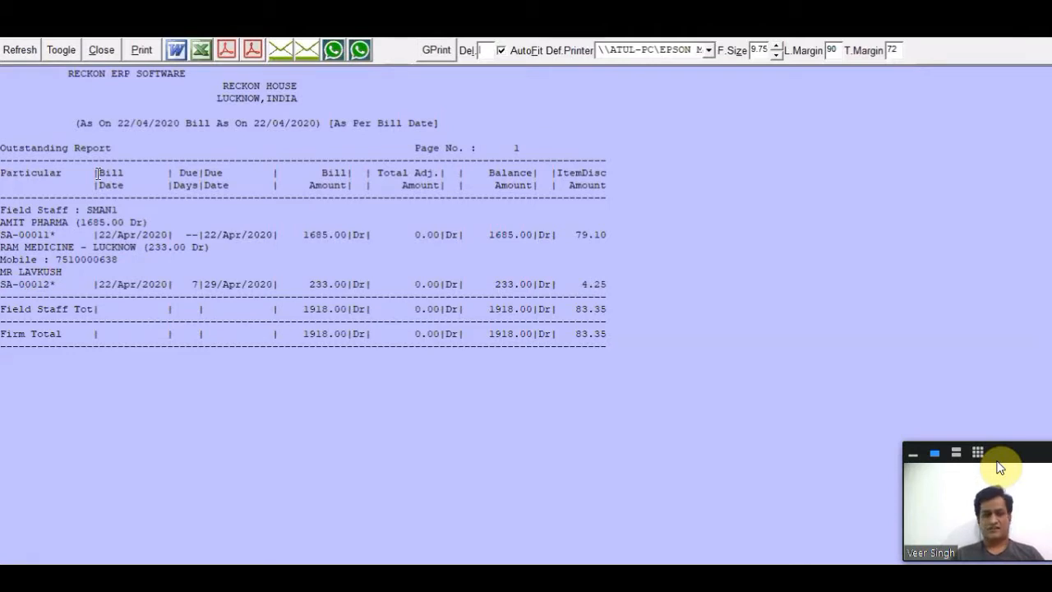
pyautogui.click(98, 51)
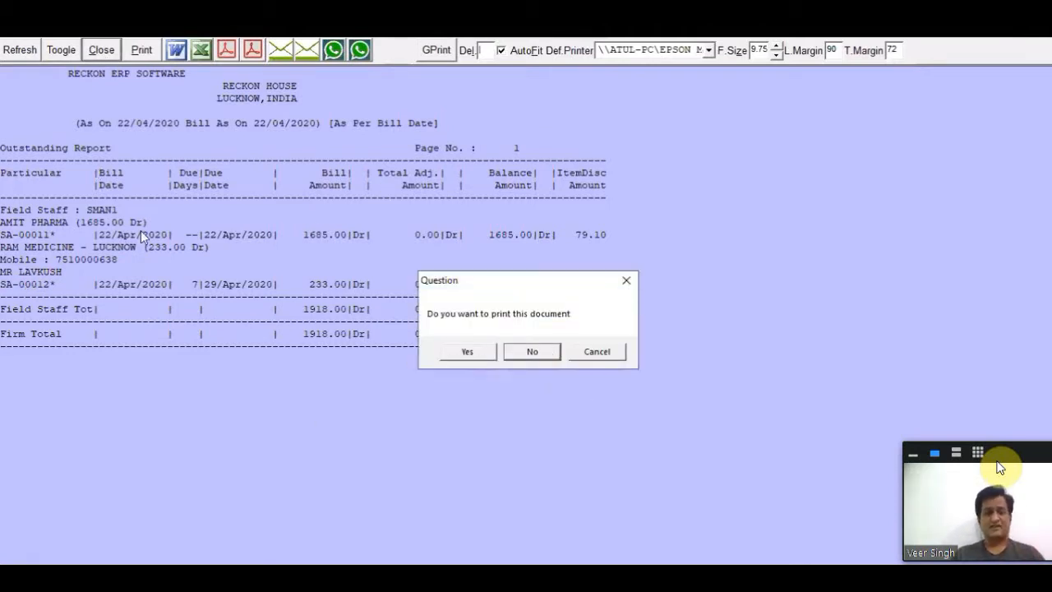
pyautogui.press('Return')
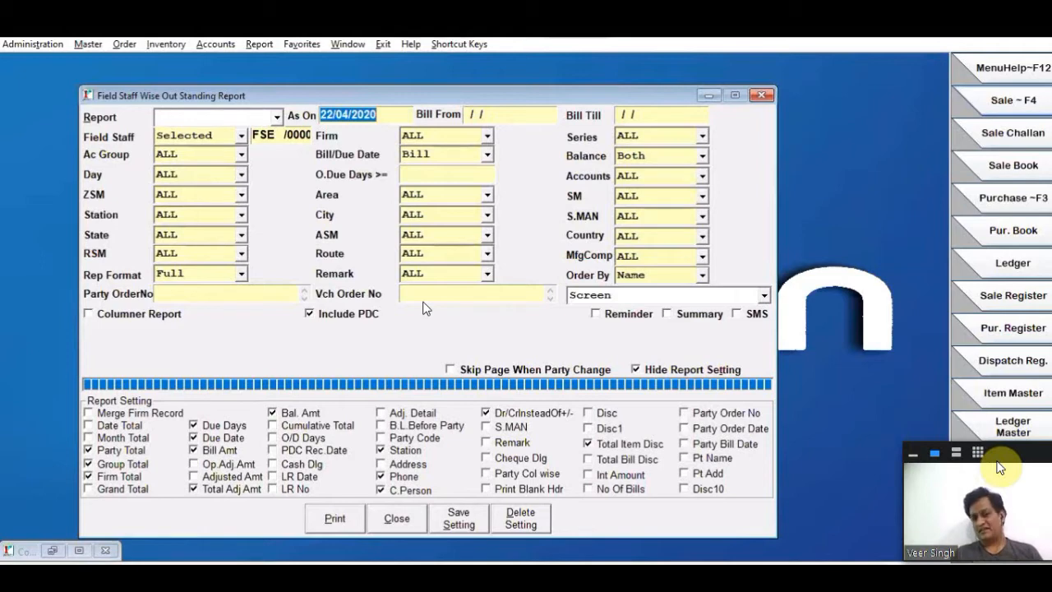
# - Run the field staff wise outstanding report as on 21/04/2020 and close its settings window
pyautogui.write('21')
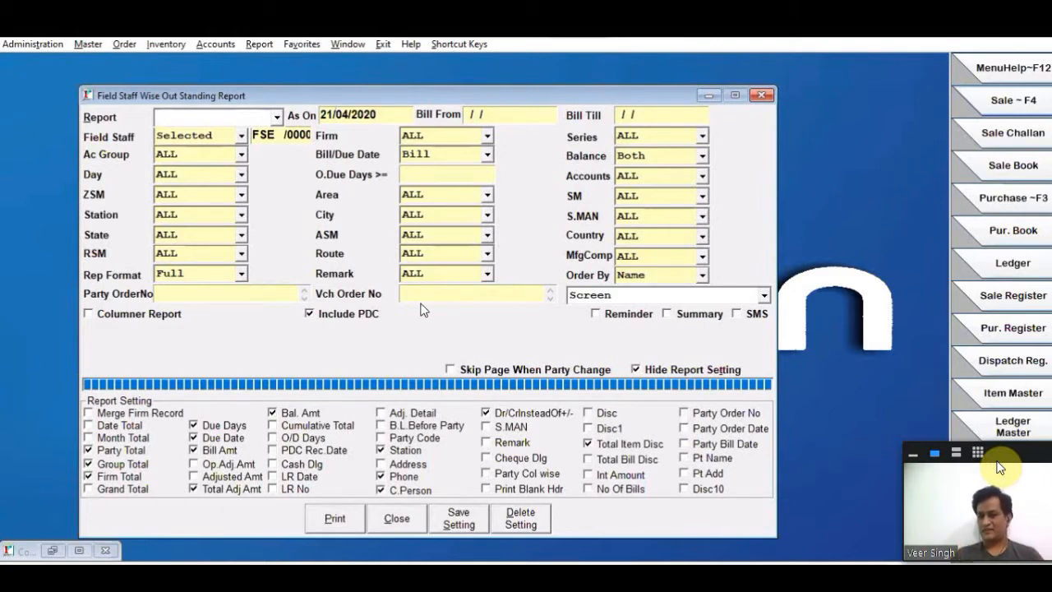
pyautogui.click(336, 518)
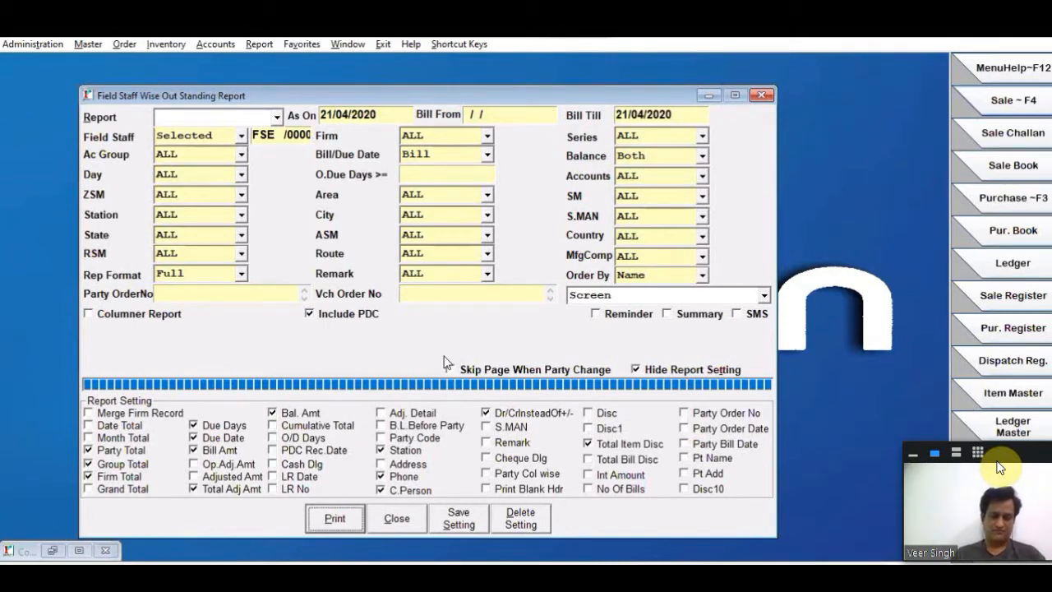
pyautogui.click(401, 518)
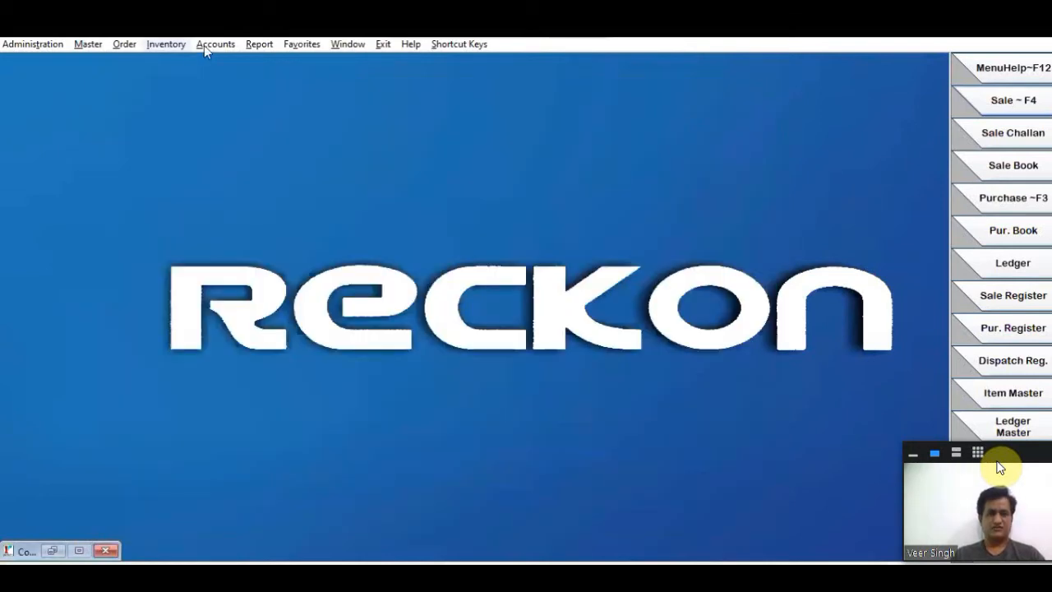
# - Open the general Out Standing Report from the outstanding reports and review its Bill From and As On date fields
pyautogui.click(205, 44)
pyautogui.moveTo(353, 250)
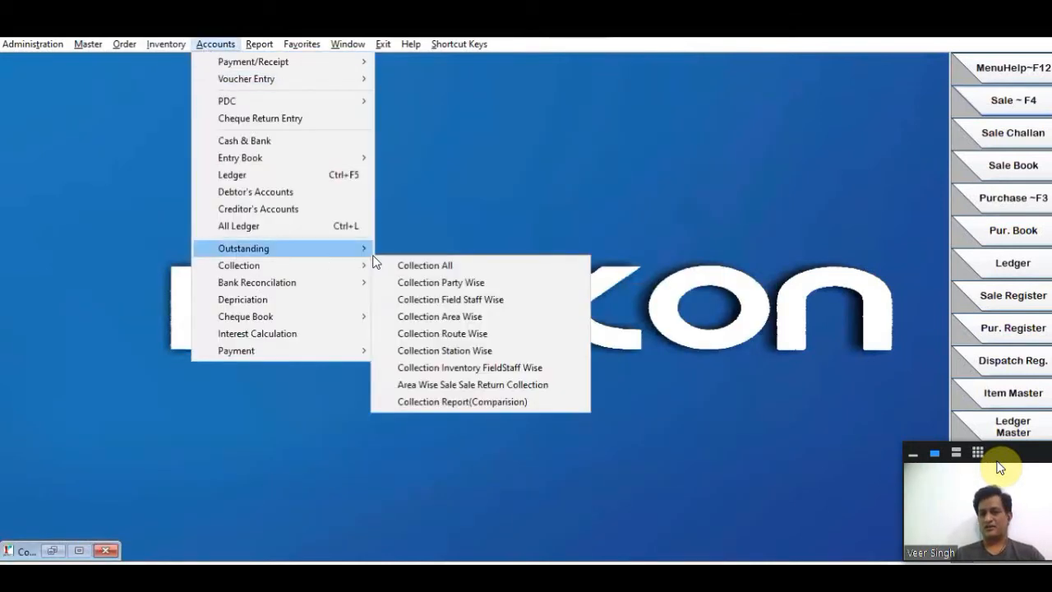
pyautogui.press('Return')
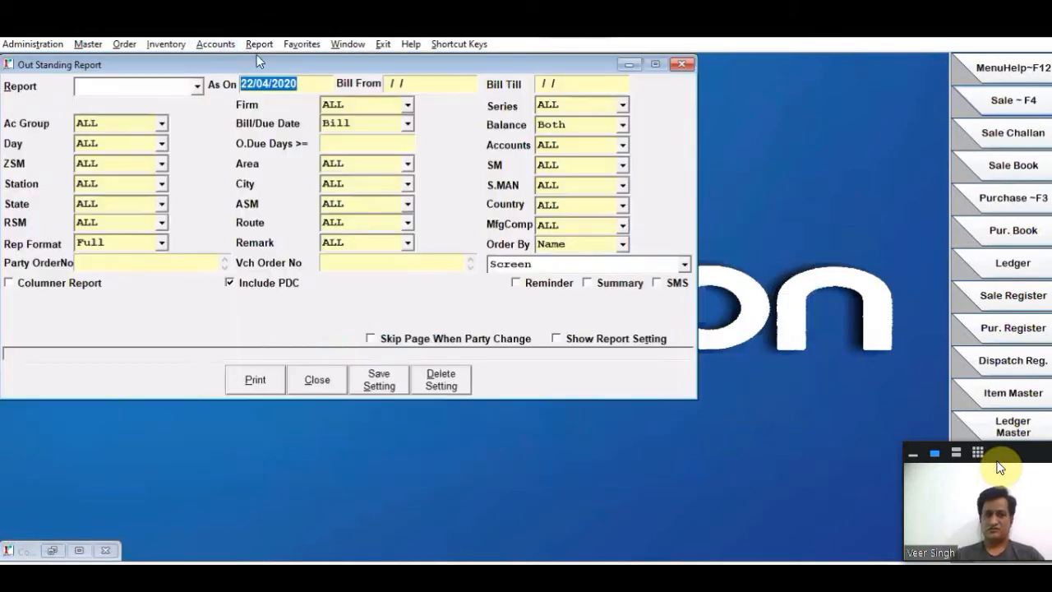
pyautogui.click(408, 83)
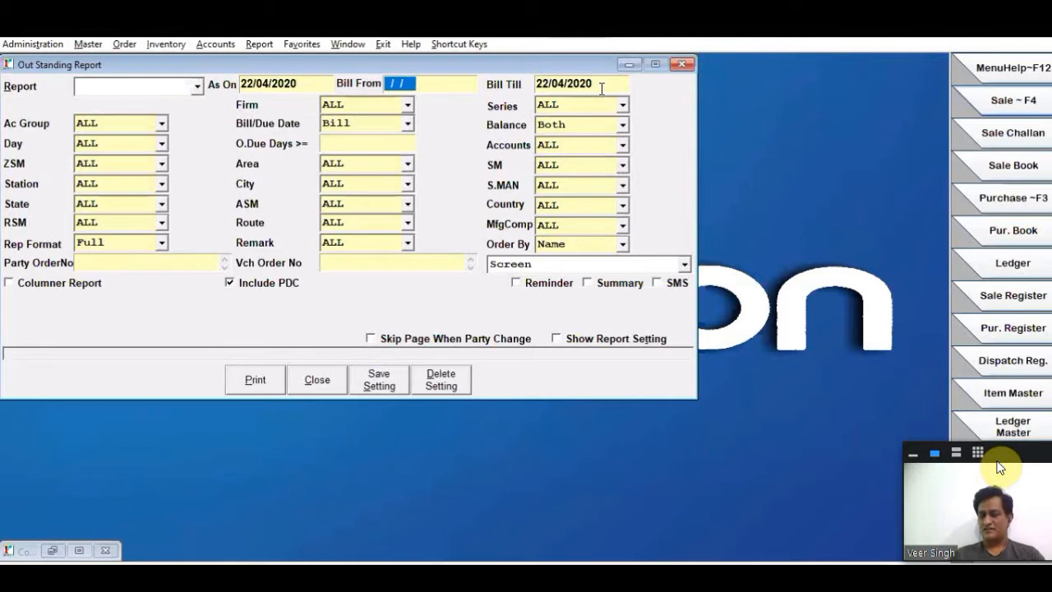
pyautogui.click(295, 89)
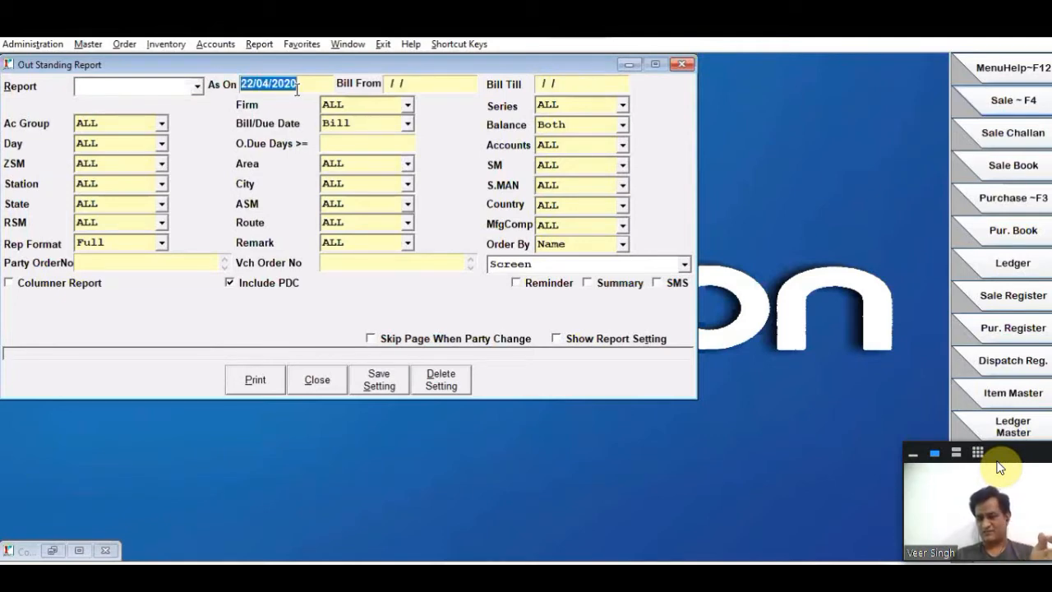
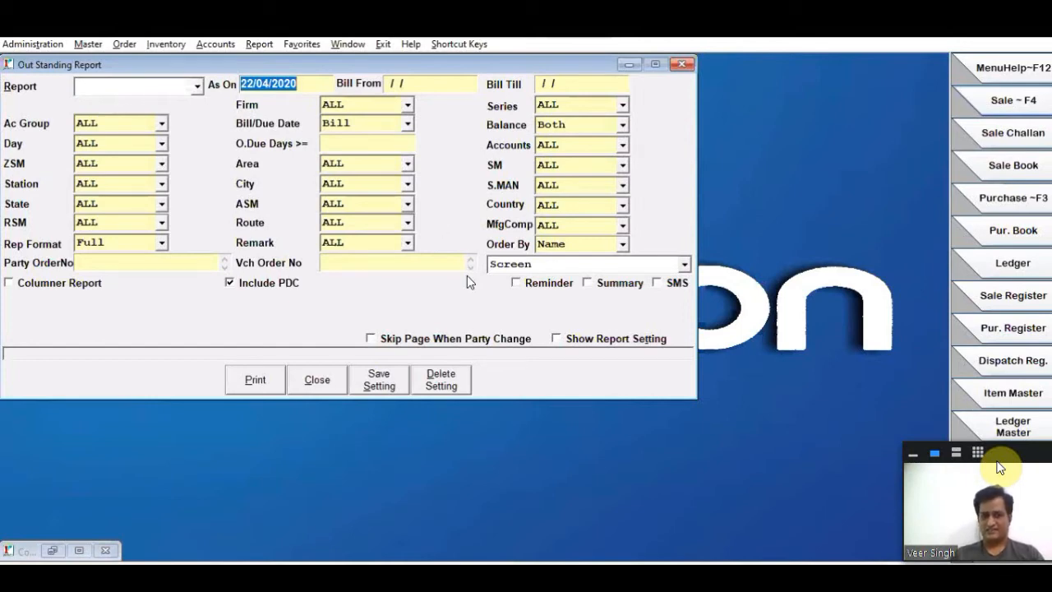
# - Set the outstanding report's Bill From date to 01/04/2020
pyautogui.click(467, 91)
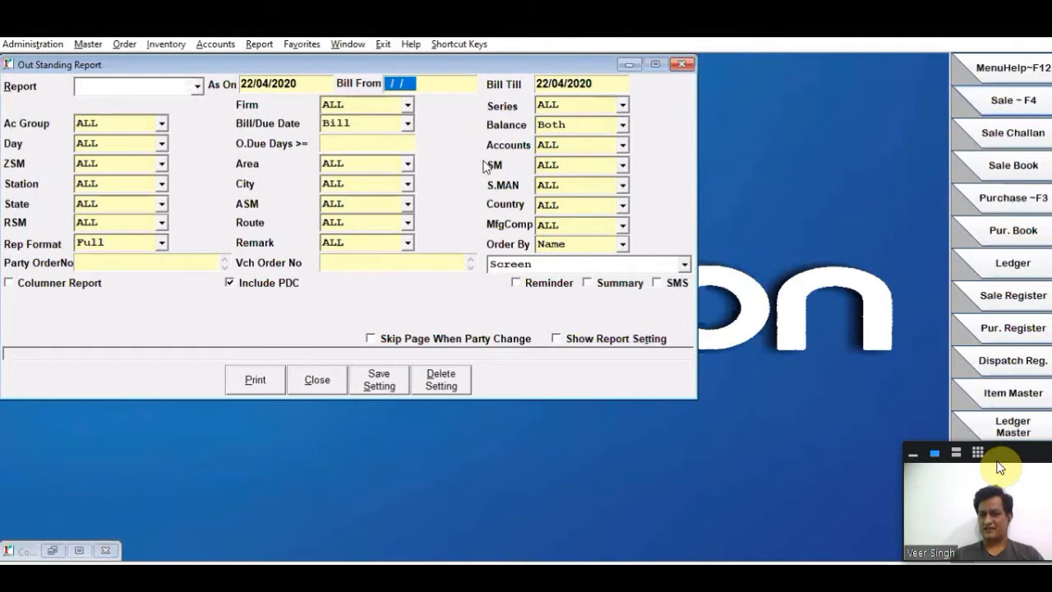
pyautogui.press('Tab')
pyautogui.hotkey('shift', 'Tab')
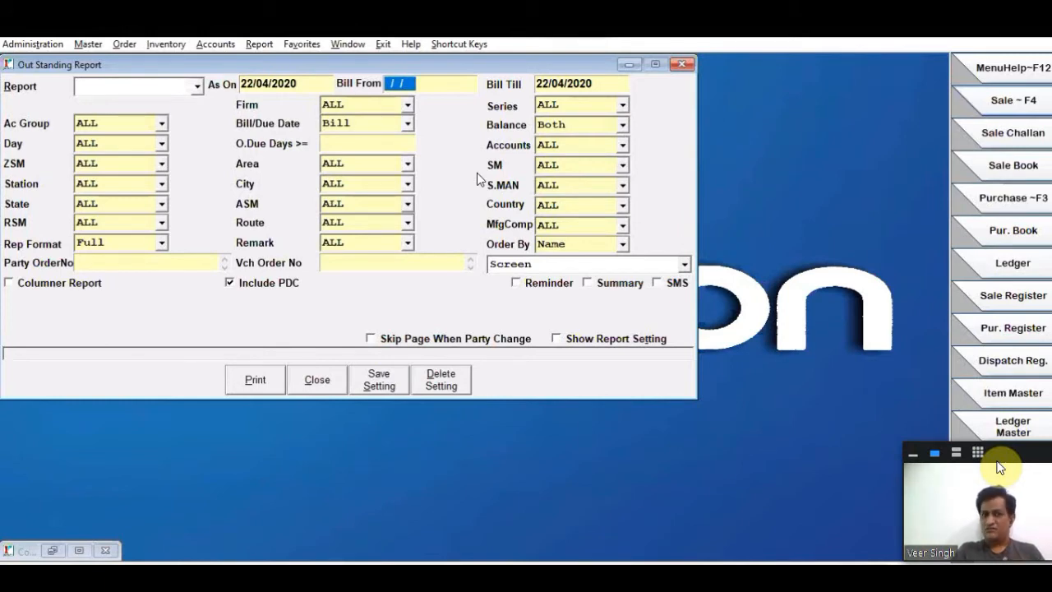
pyautogui.write('01/04/')
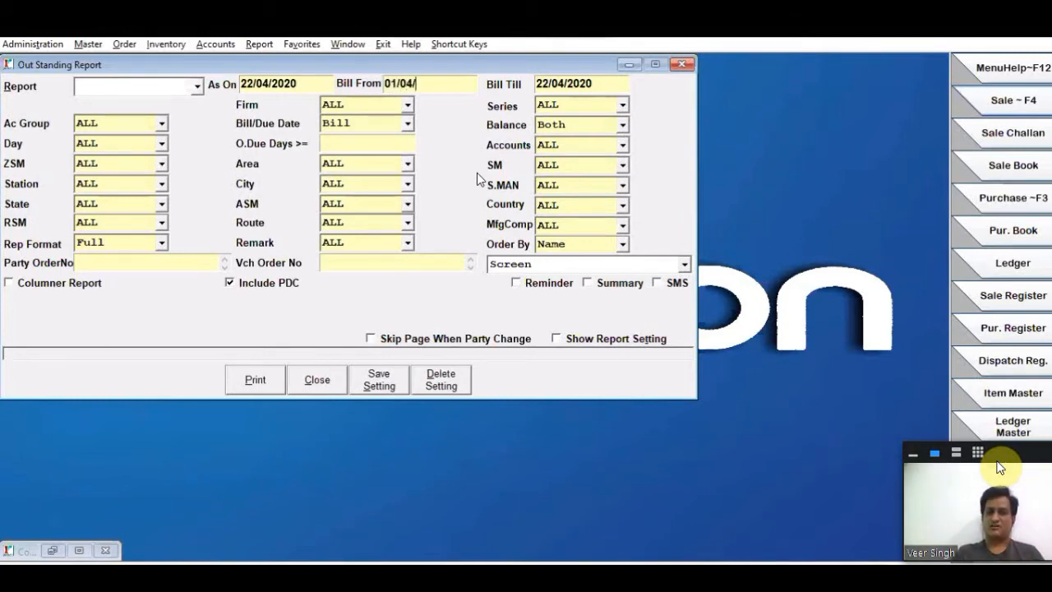
pyautogui.write('2020')
pyautogui.press('Return')
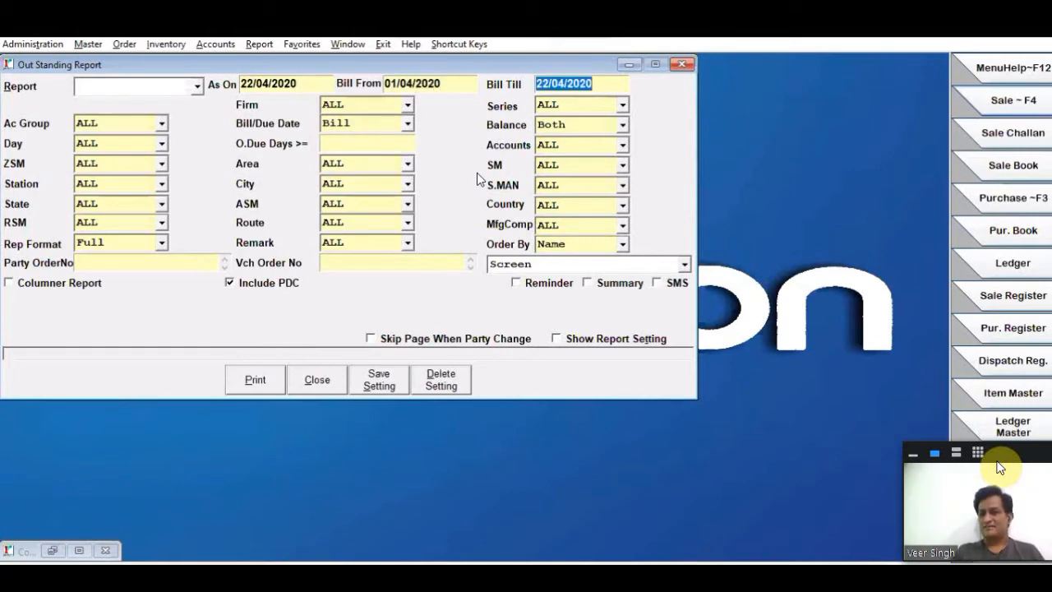
# - Set the outstanding report's Bill Till date to 20/04/2020
pyautogui.write('1')
pyautogui.press('BackSpace')
pyautogui.write('2')
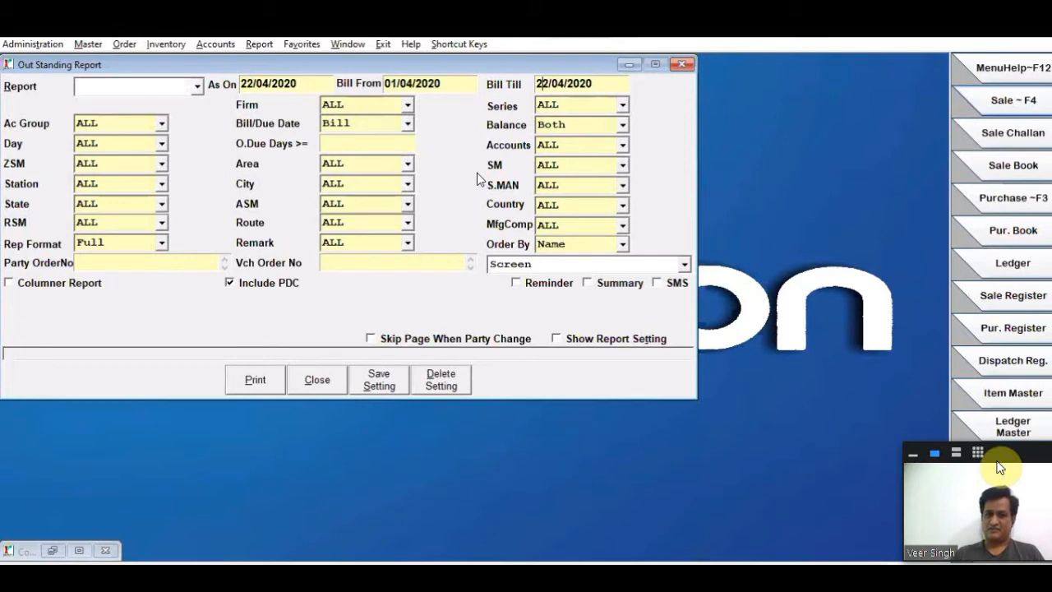
pyautogui.write('0')
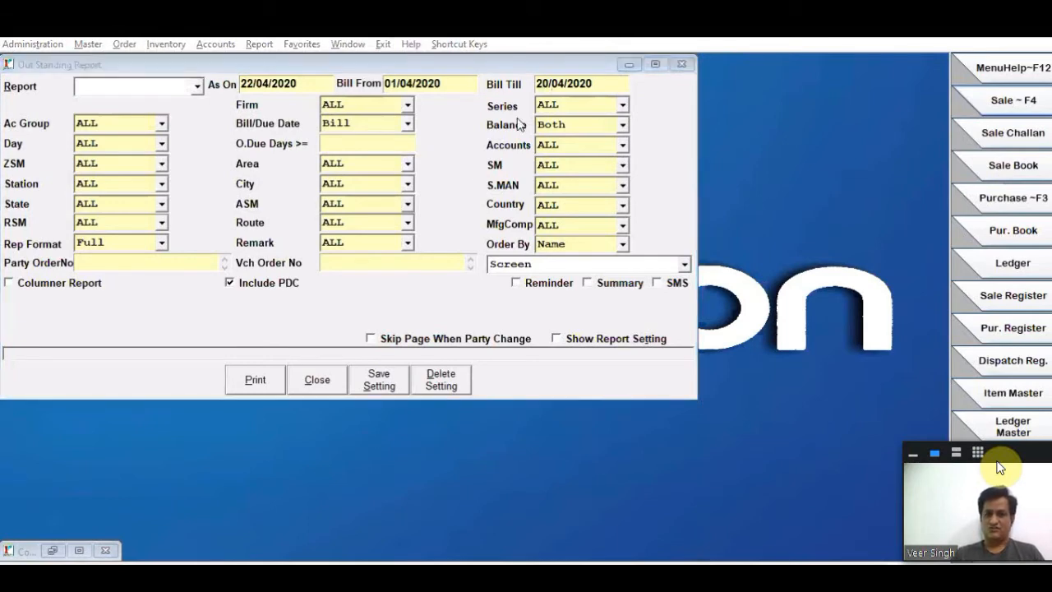
pyautogui.click(645, 100)
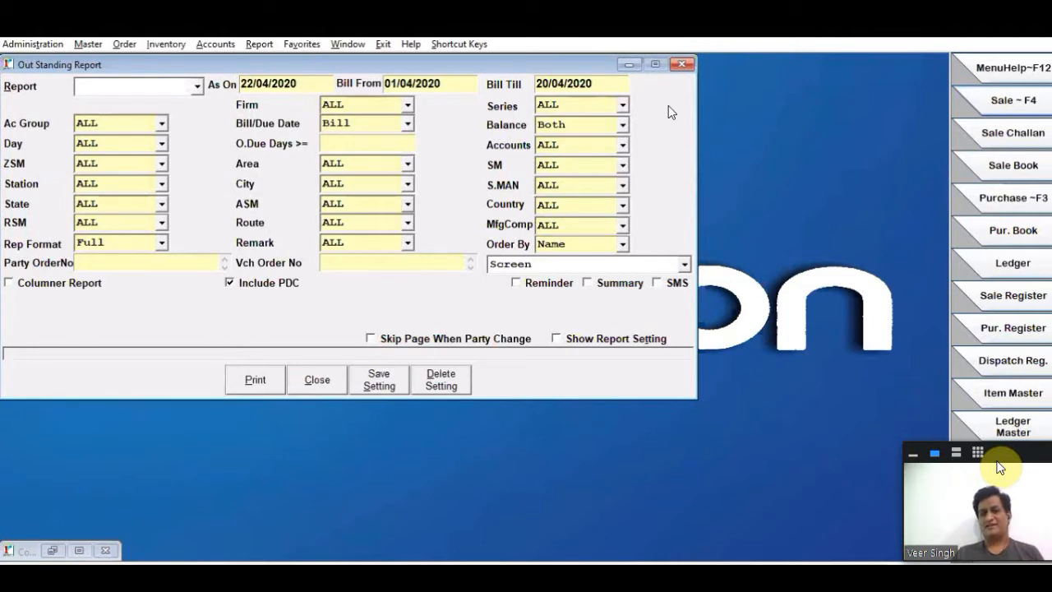
pyautogui.click(442, 86)
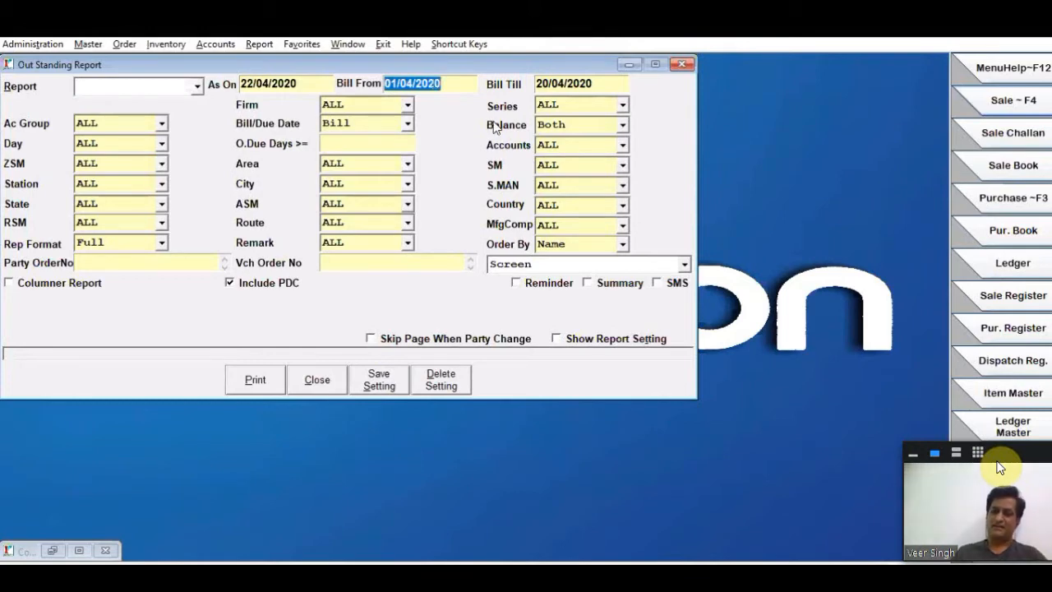
# - Keep Firm and Series at ALL and set the Bill/Due Date basis to Bill
pyautogui.click(354, 108)
pyautogui.click(354, 109)
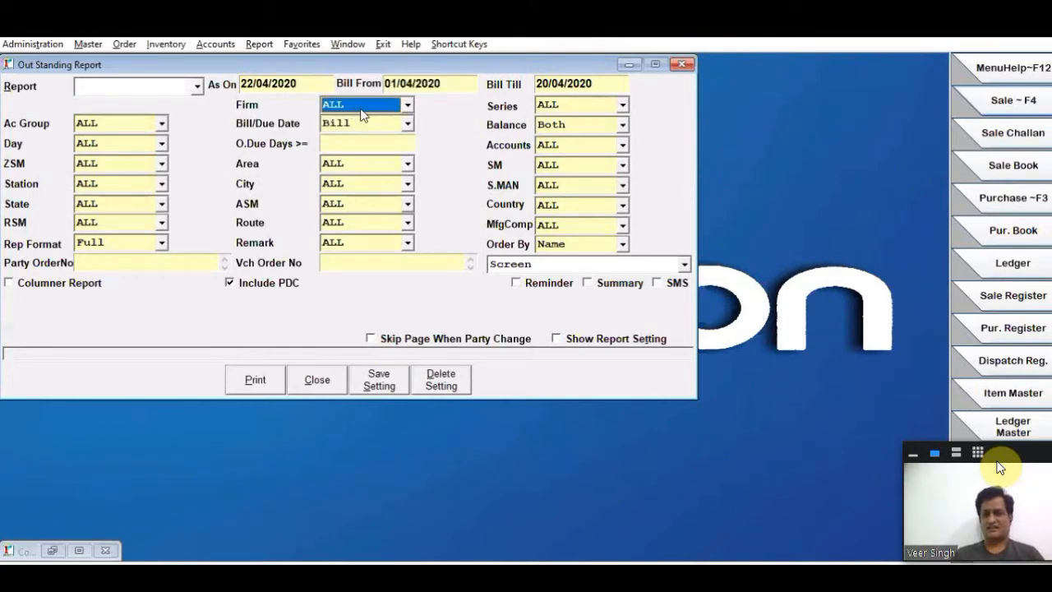
pyautogui.click(566, 106)
pyautogui.click(388, 126)
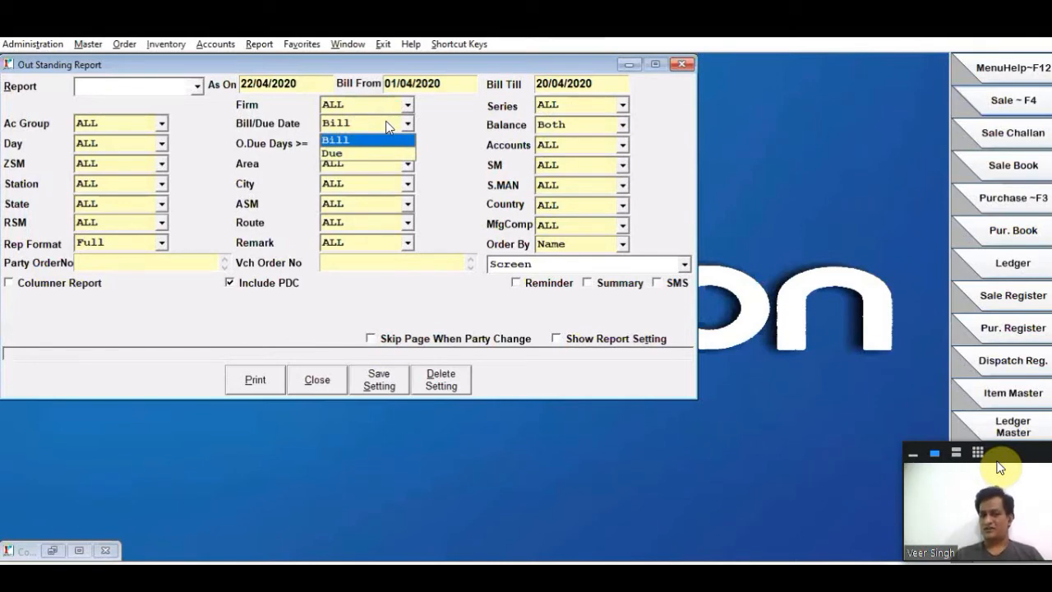
pyautogui.click(382, 140)
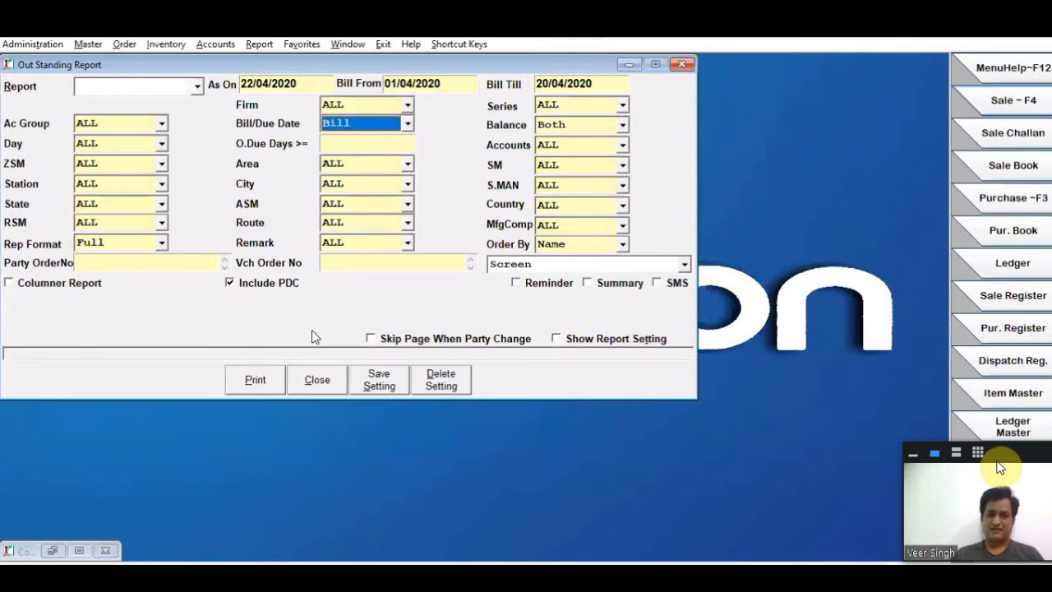
# - Show and save the report settings, and generate the outstanding report by bill date on screen
pyautogui.click(566, 341)
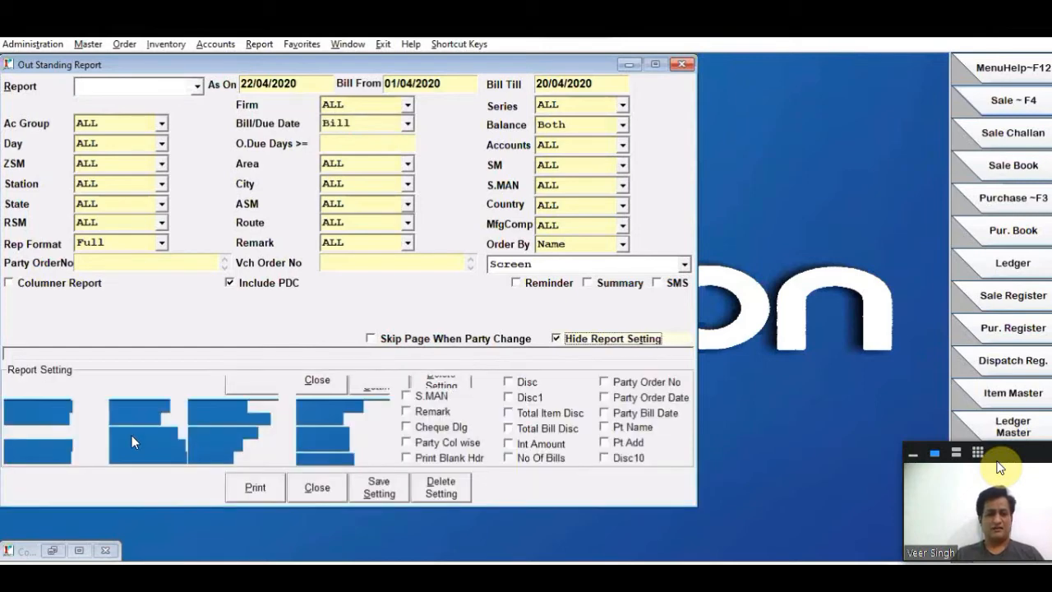
pyautogui.click(378, 488)
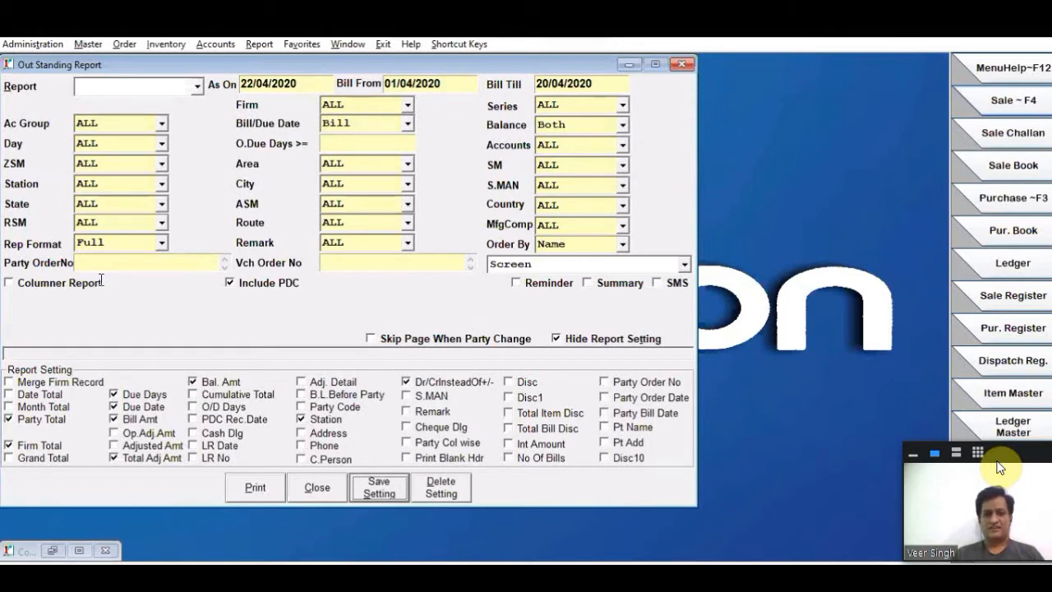
pyautogui.hotkey('alt', 'p')
pyautogui.scroll(-3, 88, 478)
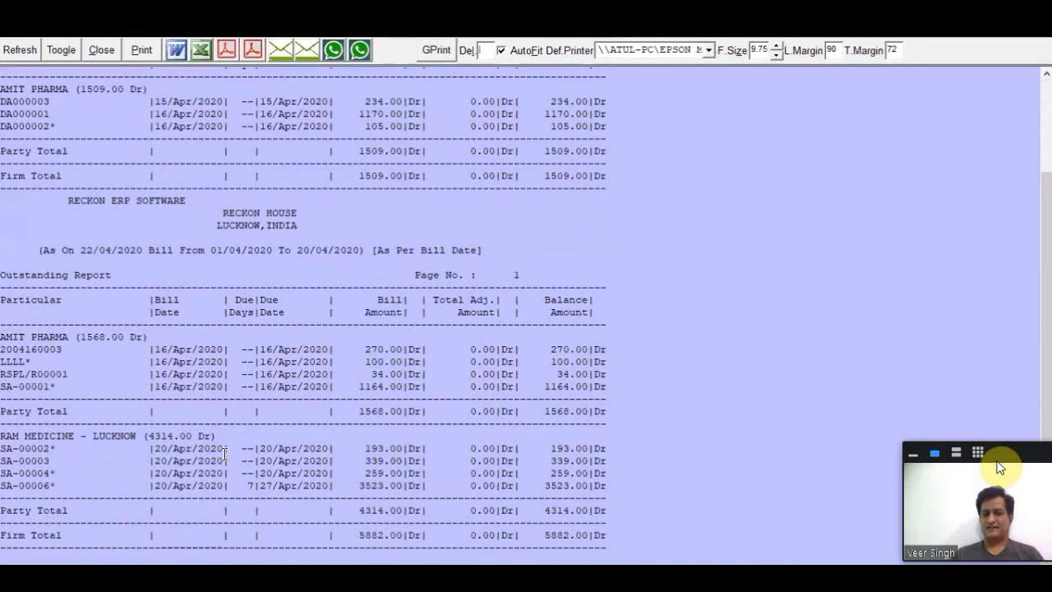
# - Compare the bill dates, due days and due dates of RAM MEDICINE's bills in the outstanding report
pyautogui.moveTo(154, 449); pyautogui.dragTo(313, 473)
pyautogui.moveTo(238, 473); pyautogui.dragTo(305, 478)
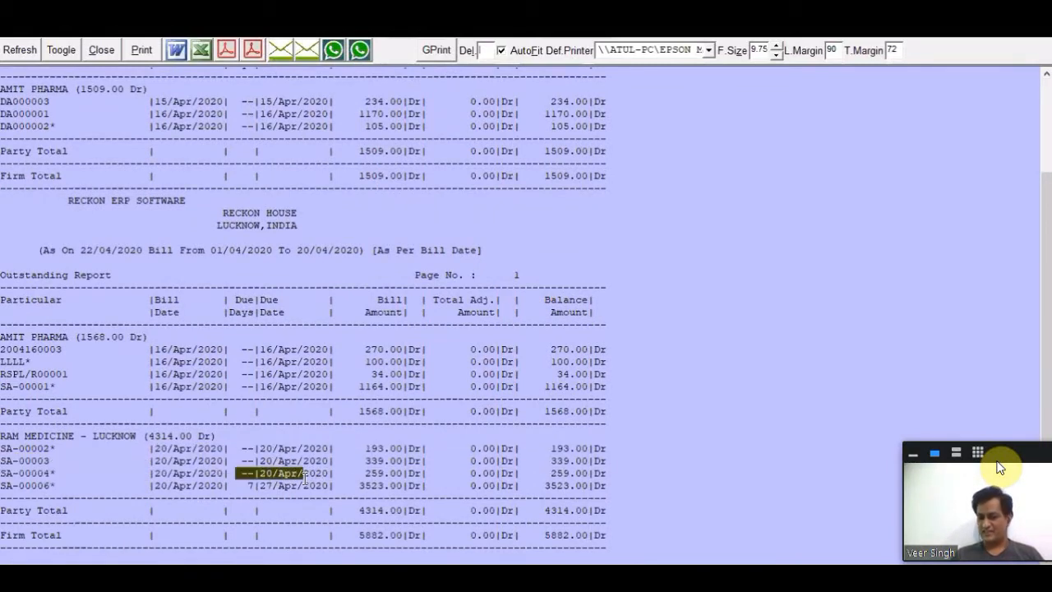
pyautogui.click(282, 484)
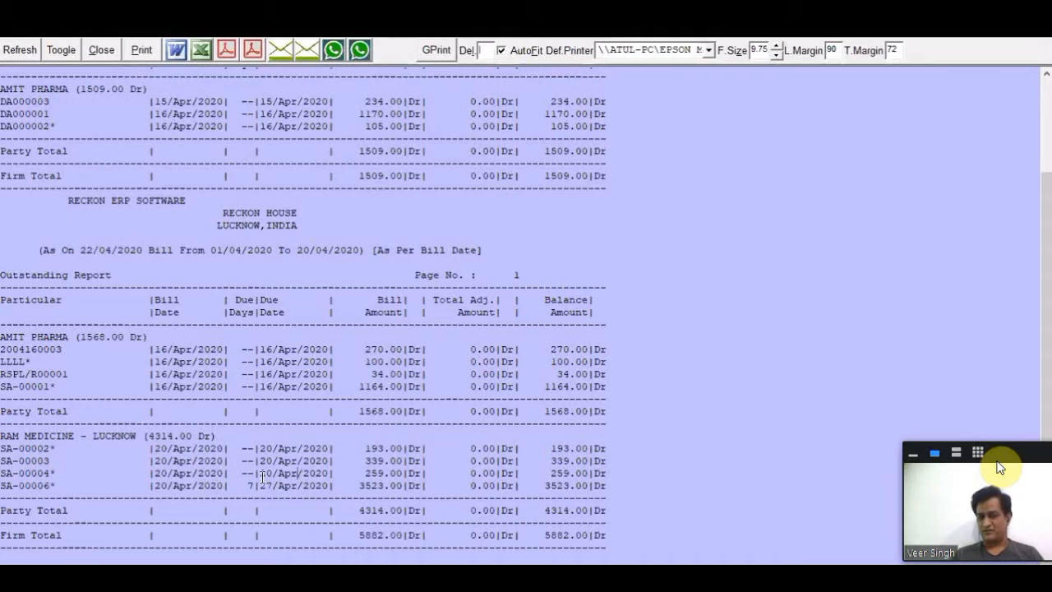
pyautogui.moveTo(255, 475); pyautogui.dragTo(338, 477)
pyautogui.click(174, 487)
pyautogui.moveTo(259, 486); pyautogui.dragTo(329, 487)
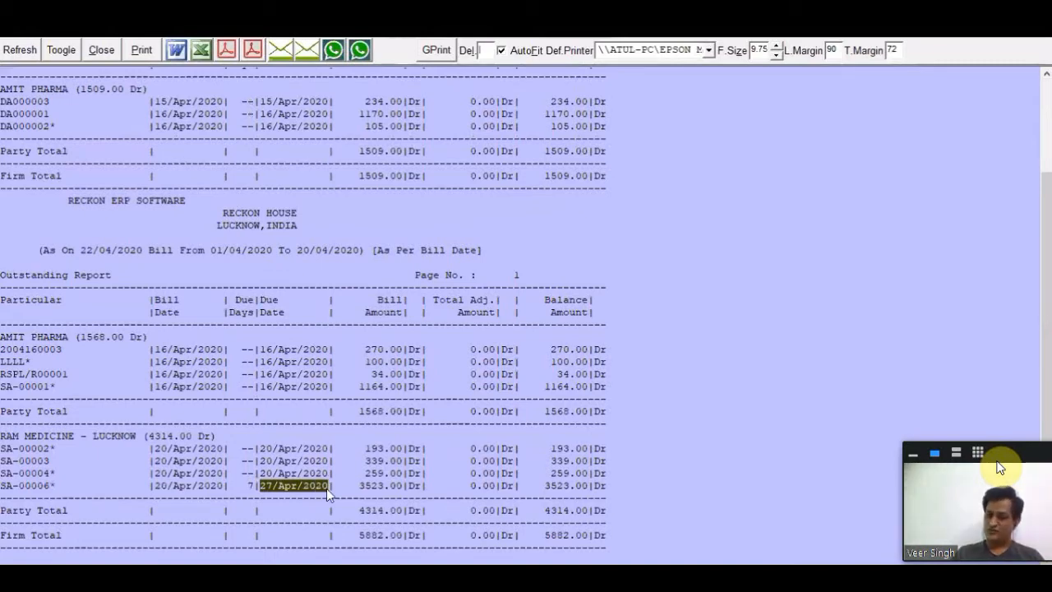
# - Examine RAM MEDICINE's bill rows, balance amounts and the last bill's due date, and close the report
pyautogui.moveTo(5, 436); pyautogui.dragTo(444, 452)
pyautogui.moveTo(556, 498); pyautogui.dragTo(620, 502)
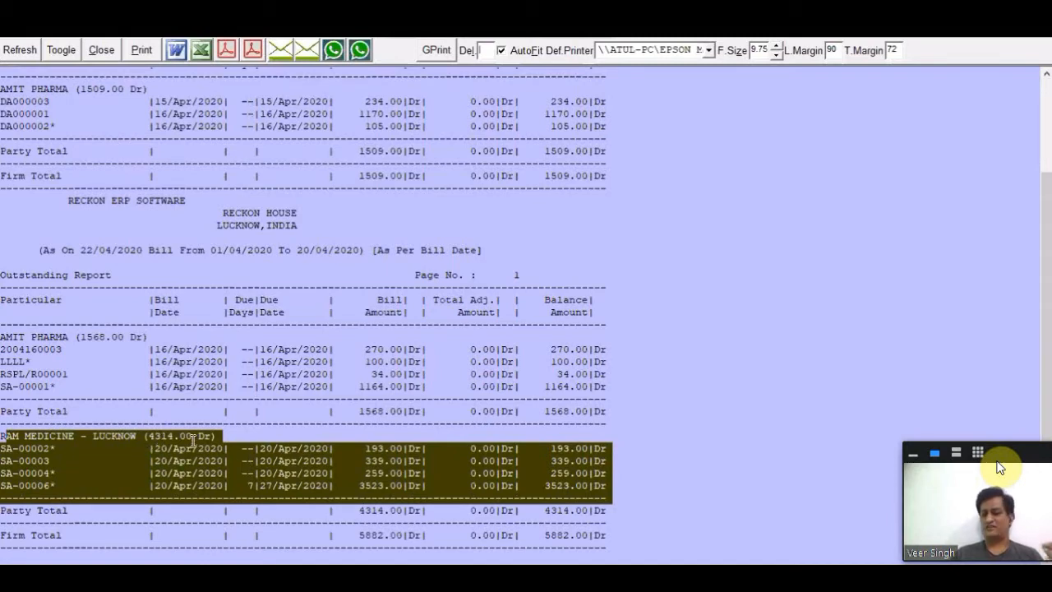
pyautogui.click(155, 437)
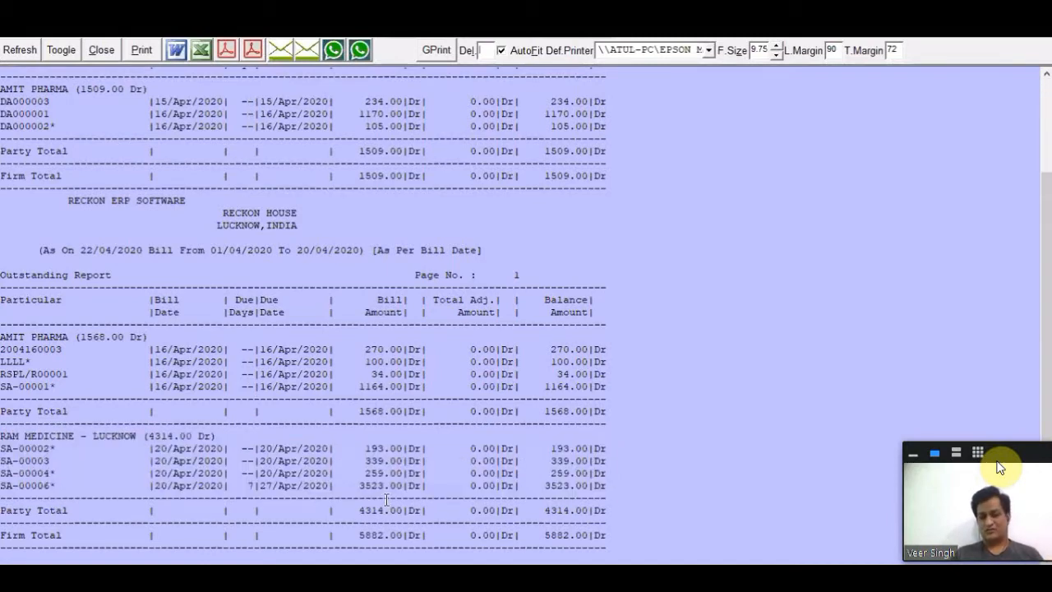
pyautogui.moveTo(600, 485); pyautogui.dragTo(533, 497)
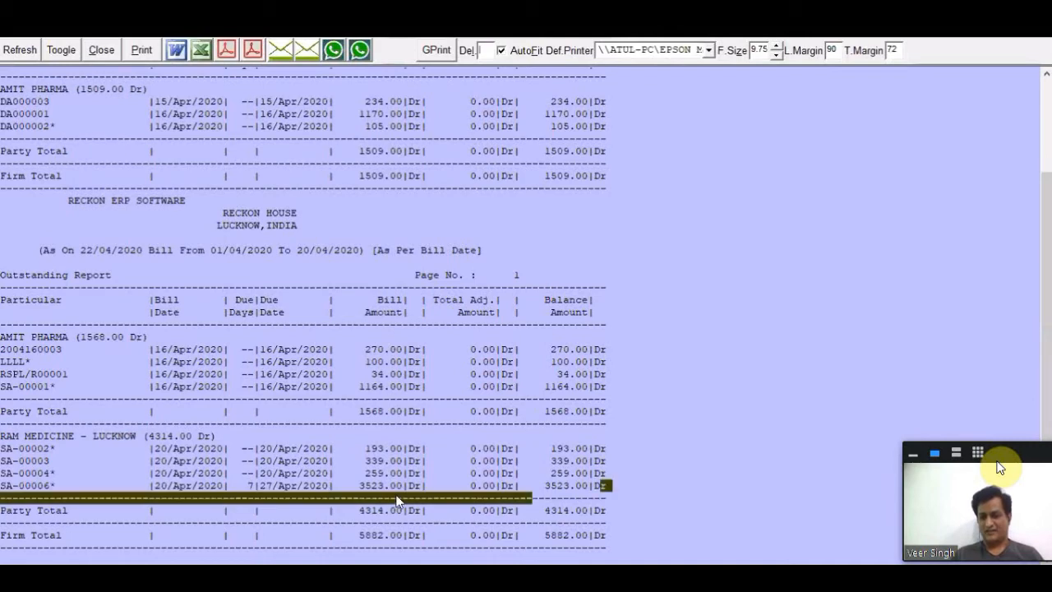
pyautogui.moveTo(260, 485); pyautogui.dragTo(344, 491)
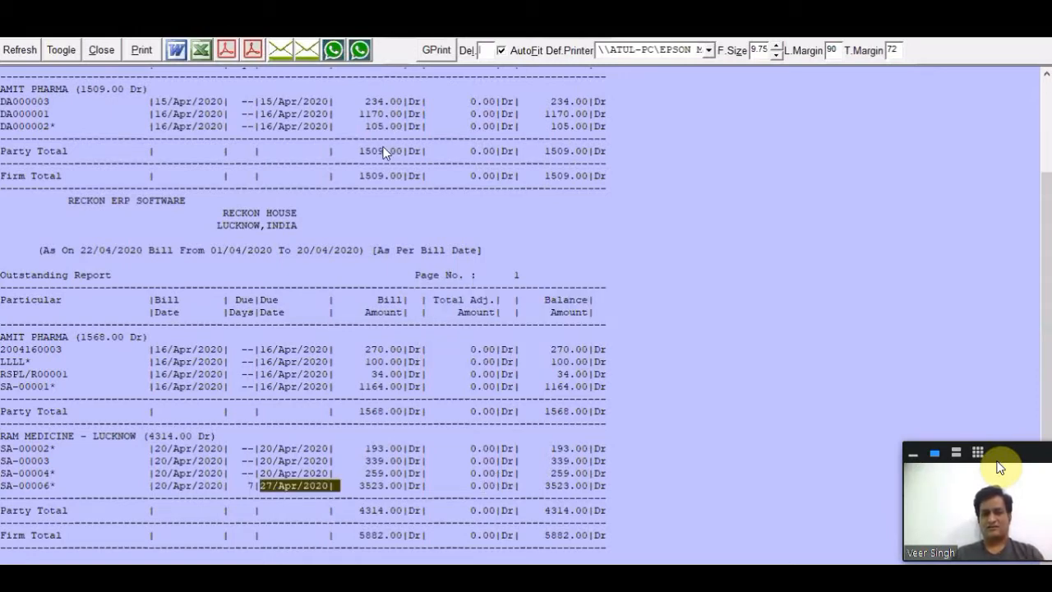
pyautogui.press('Escape')
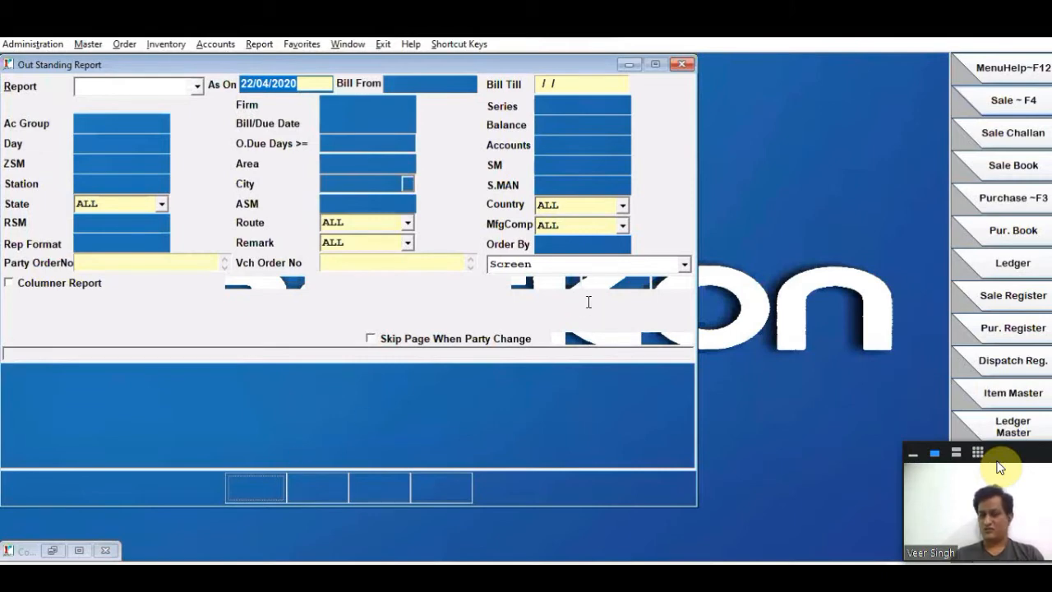
# - Review RAM MEDICINE's bills in the outstanding report run by due date from 01/04/2020, and close it
pyautogui.moveTo(118, 473); pyautogui.dragTo(167, 473)
pyautogui.moveTo(489, 490); pyautogui.dragTo(604, 486)
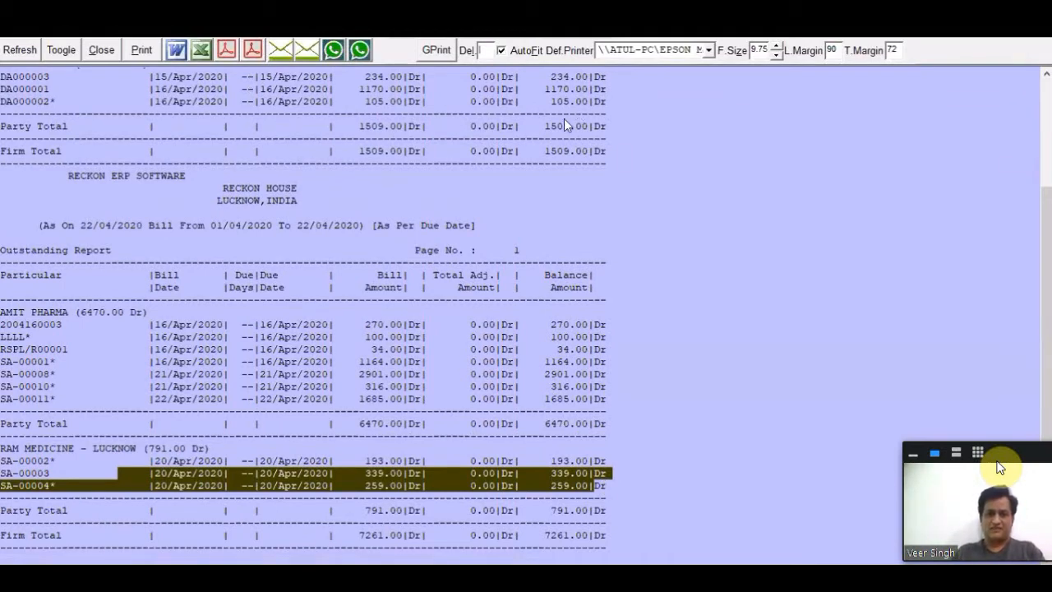
pyautogui.press('Escape')
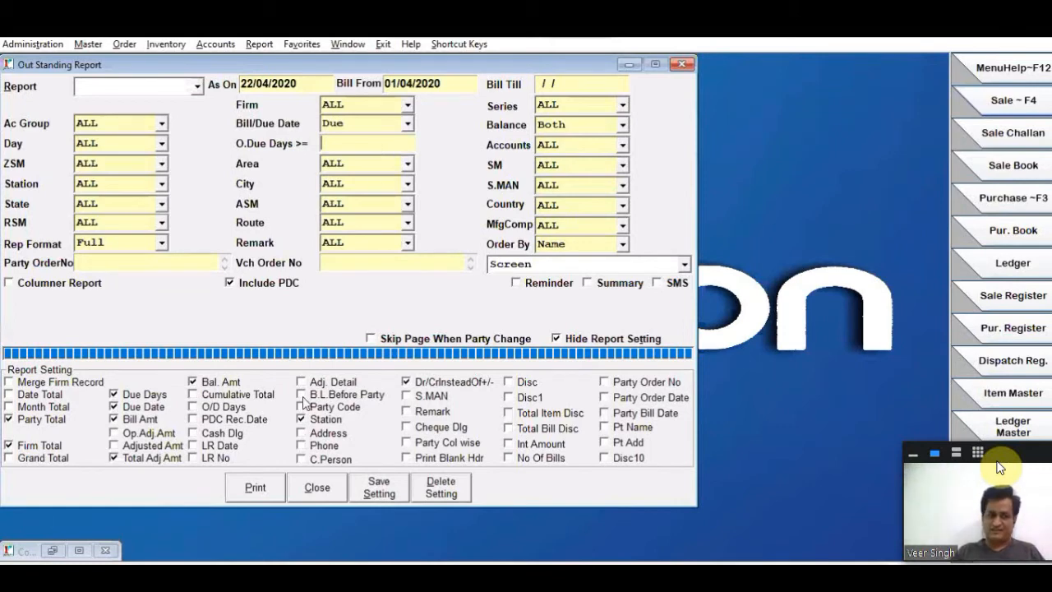
# - Add the O/D Days column to the report settings and run the outstanding report by due date
pyautogui.click(194, 407)
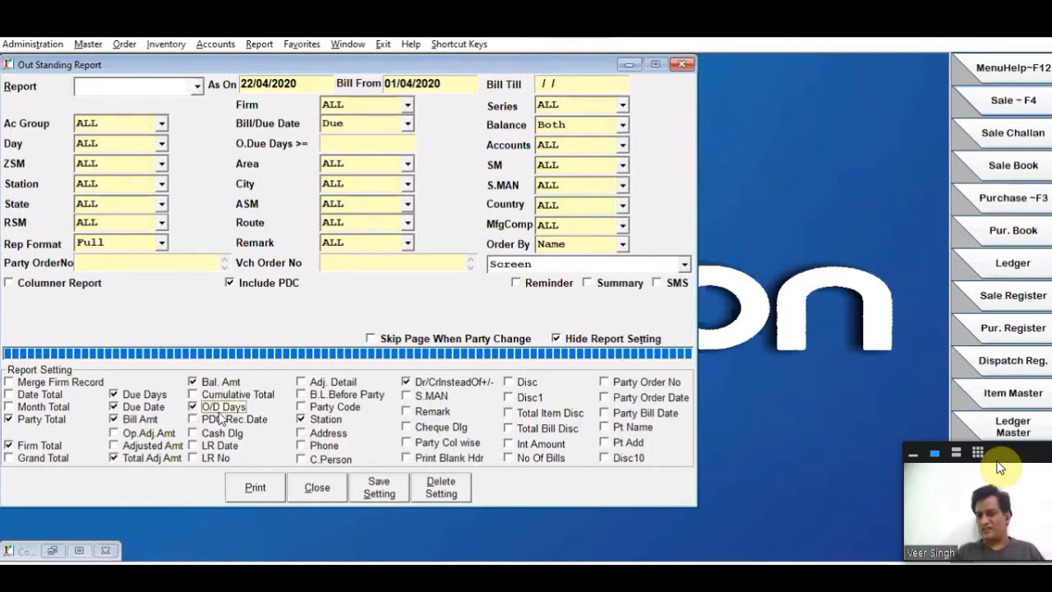
pyautogui.click(253, 490)
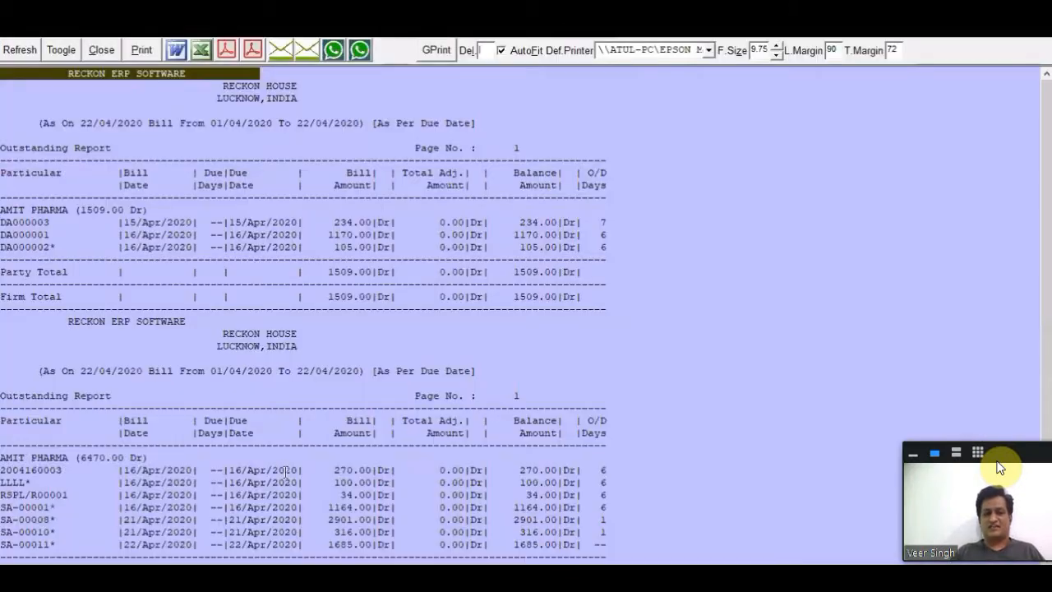
pyautogui.scroll(-4, 148, 465)
# - Check the overdue days of RAM MEDICINE's first bill against its due date and the report's end date, and close the report
pyautogui.moveTo(235, 463); pyautogui.dragTo(286, 463)
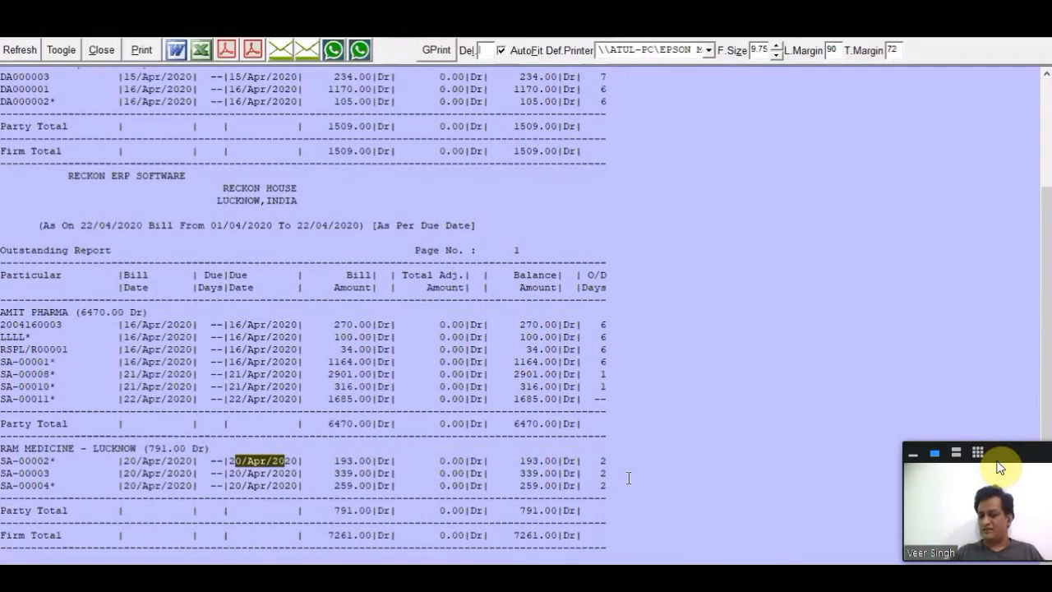
pyautogui.moveTo(593, 460); pyautogui.dragTo(620, 458)
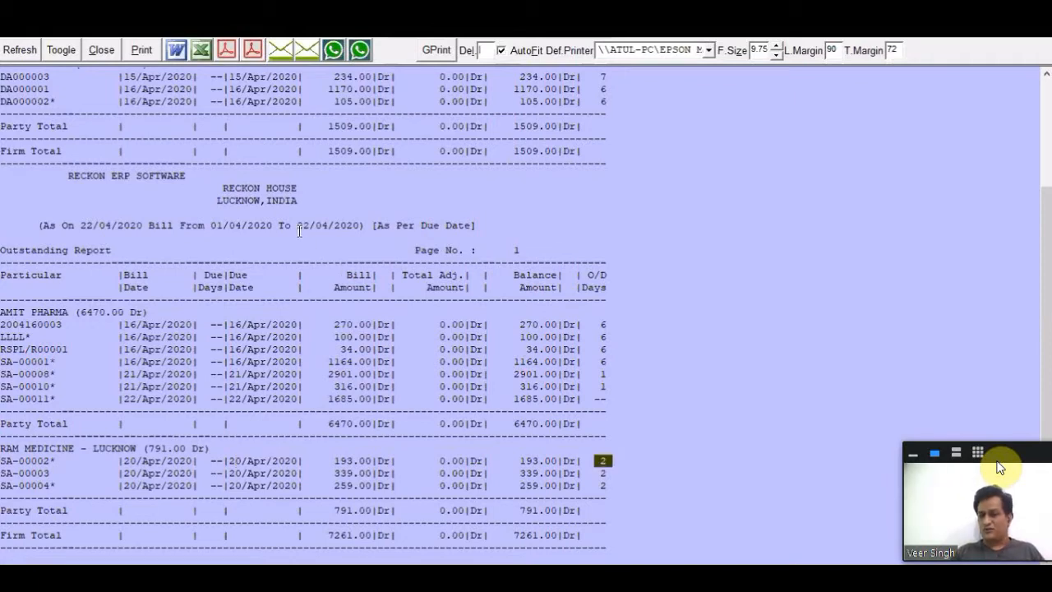
pyautogui.moveTo(296, 227); pyautogui.dragTo(330, 227)
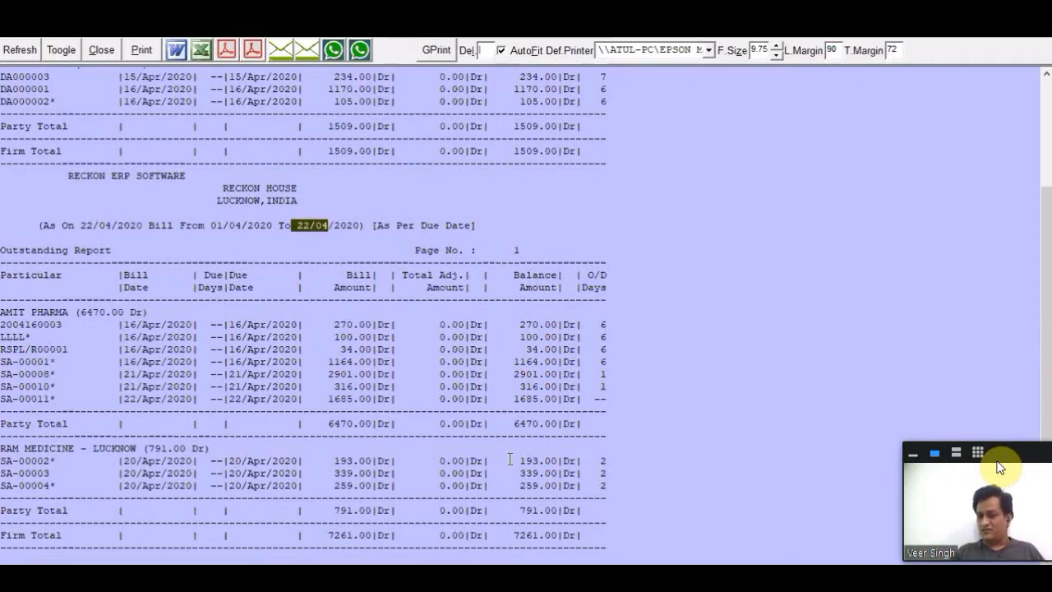
pyautogui.moveTo(562, 461); pyautogui.dragTo(608, 461)
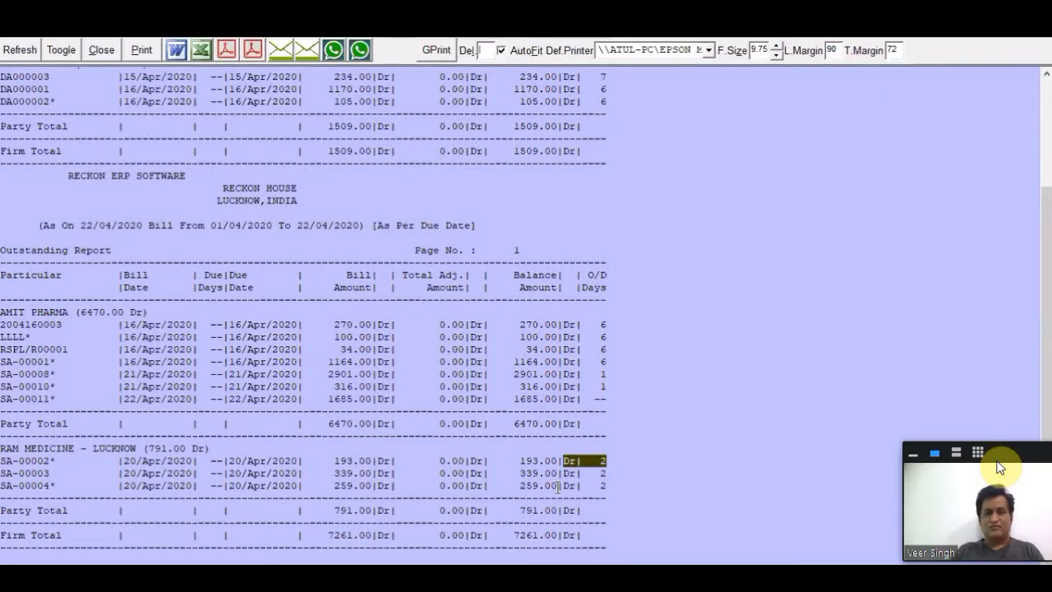
pyautogui.press('Escape')
pyautogui.click(539, 356)
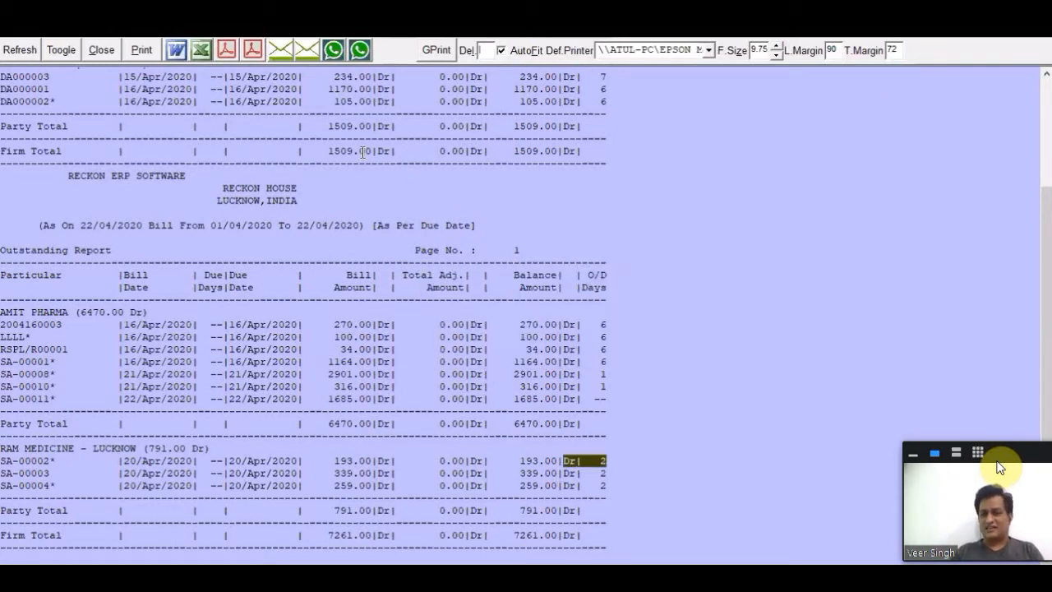
pyautogui.press('Escape')
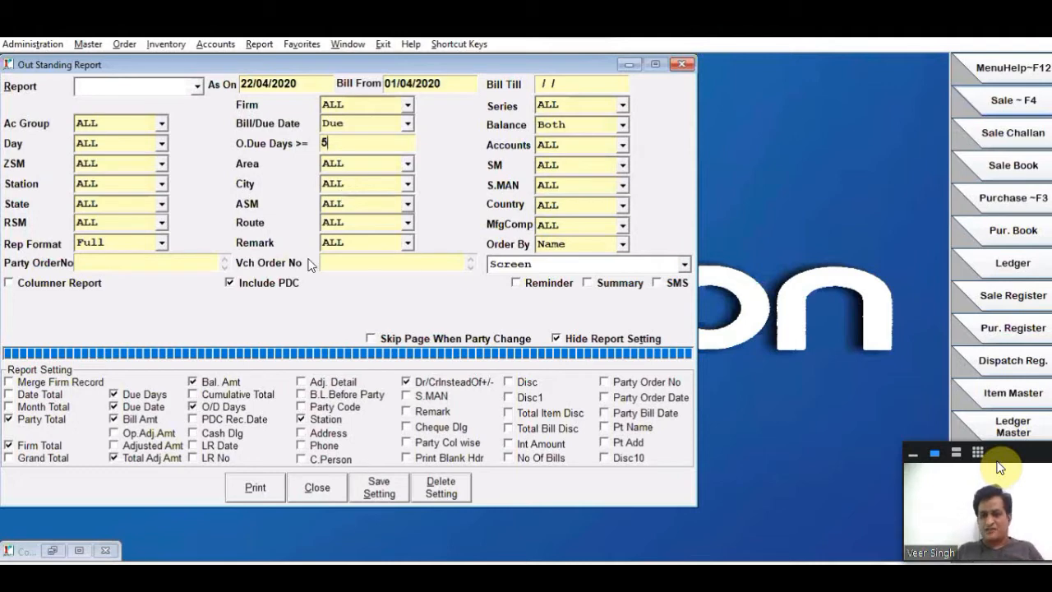
# - Run the outstanding report with O.Due Days >= 5 and examine AMIT PHARMA's overdue bills
pyautogui.click(255, 490)
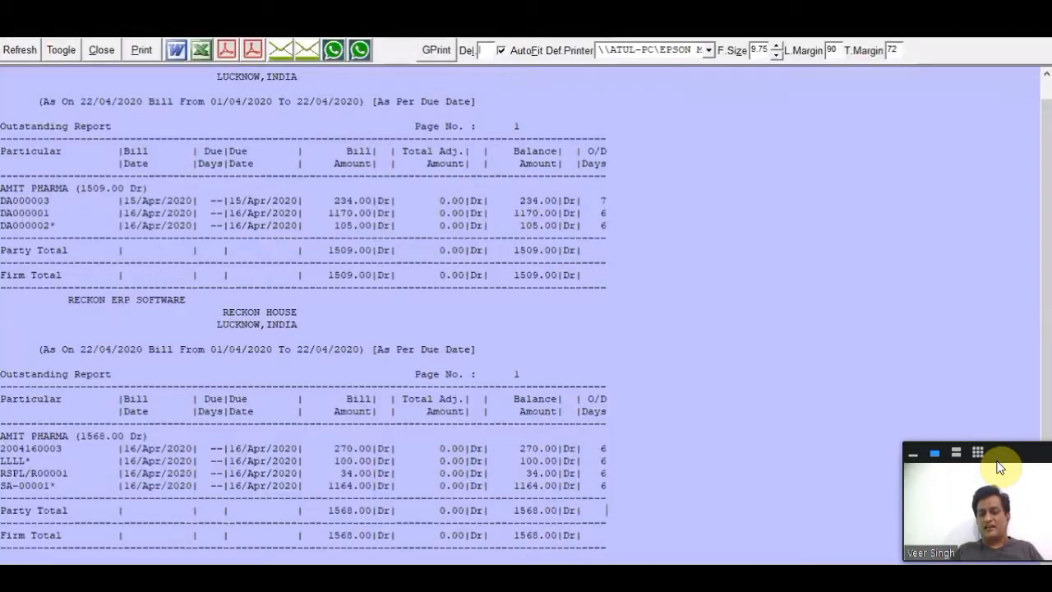
pyautogui.moveTo(612, 488); pyautogui.dragTo(3, 443)
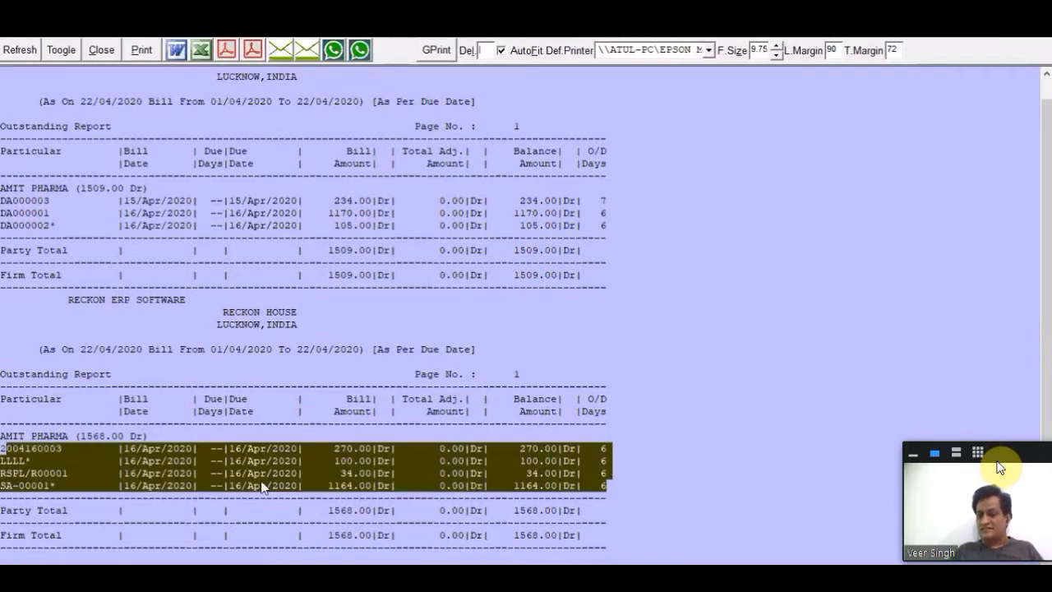
pyautogui.click(265, 485)
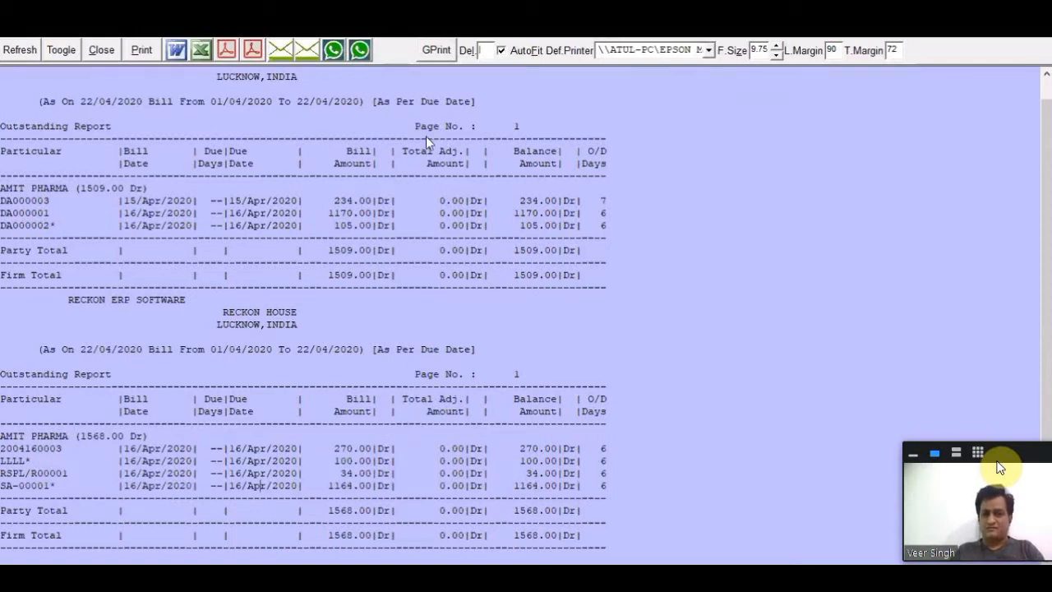
# - Close the overdue report and look over the Station, S.MAN and Rep Format filter choices of the outstanding report
pyautogui.press('Escape')
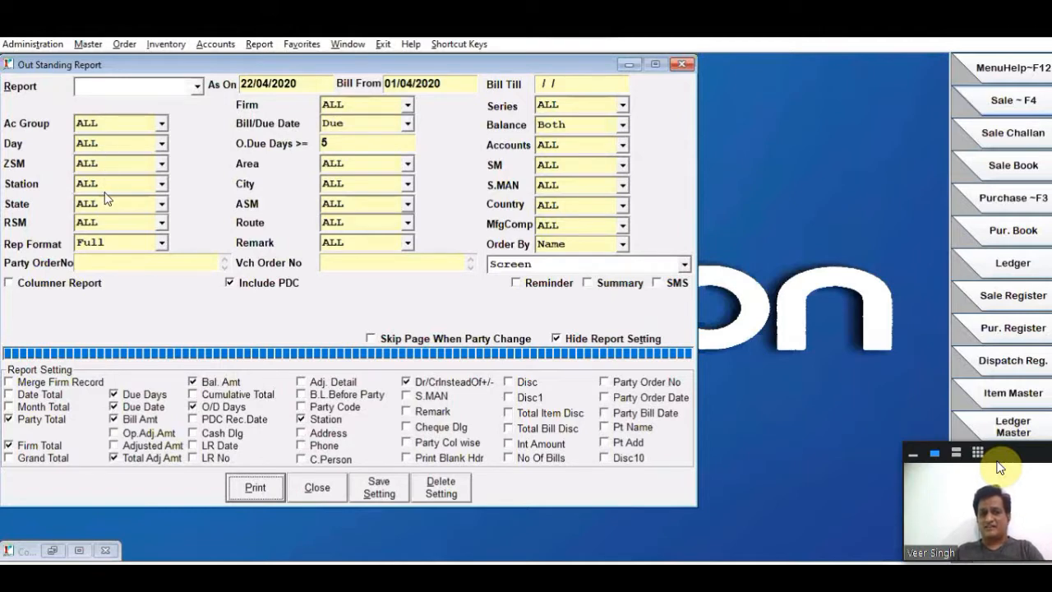
pyautogui.click(112, 190)
pyautogui.click(112, 191)
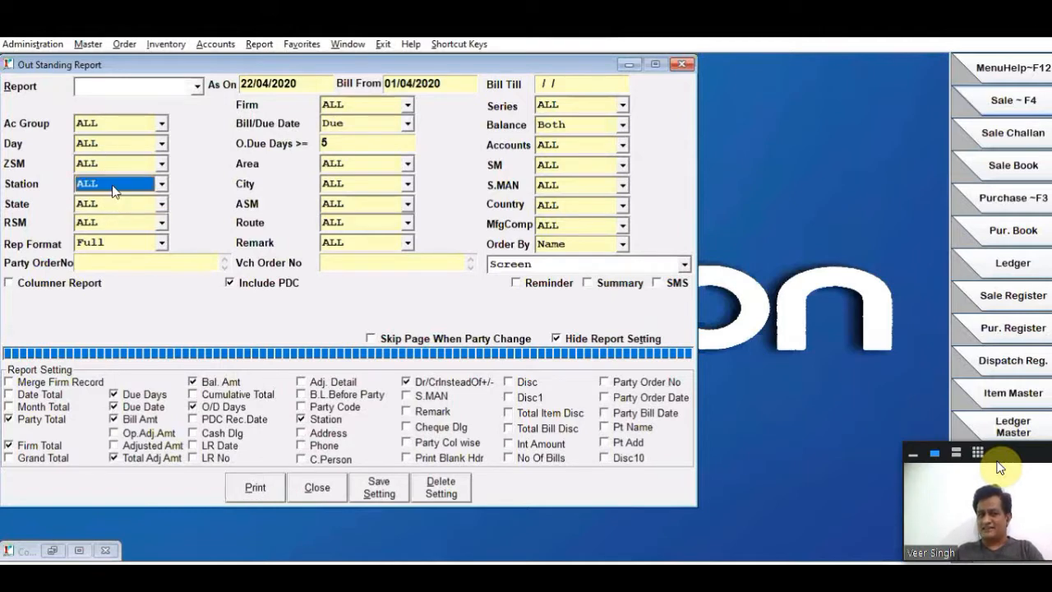
pyautogui.click(579, 184)
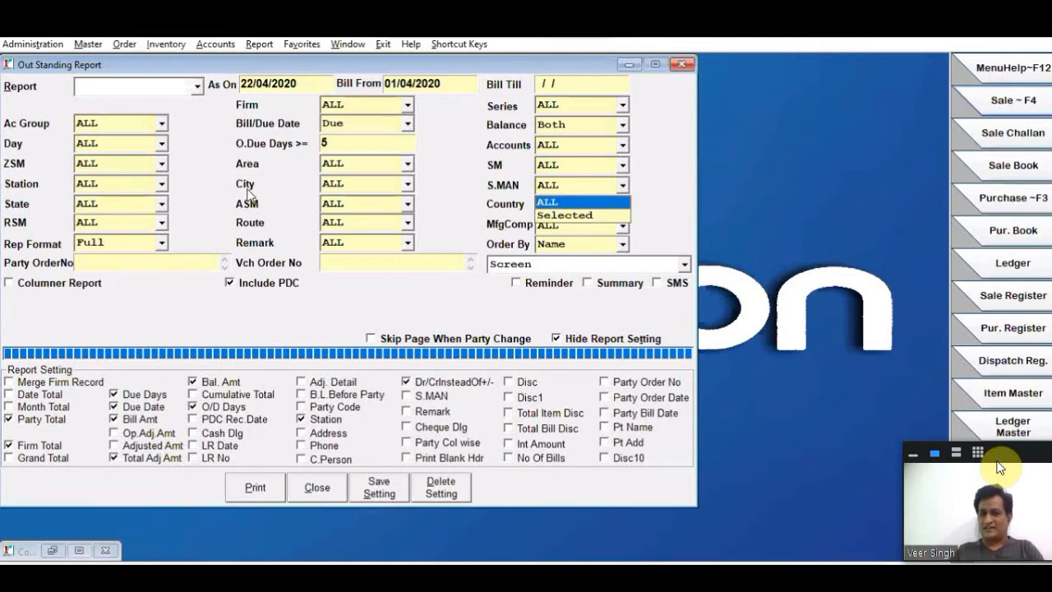
pyautogui.click(274, 217)
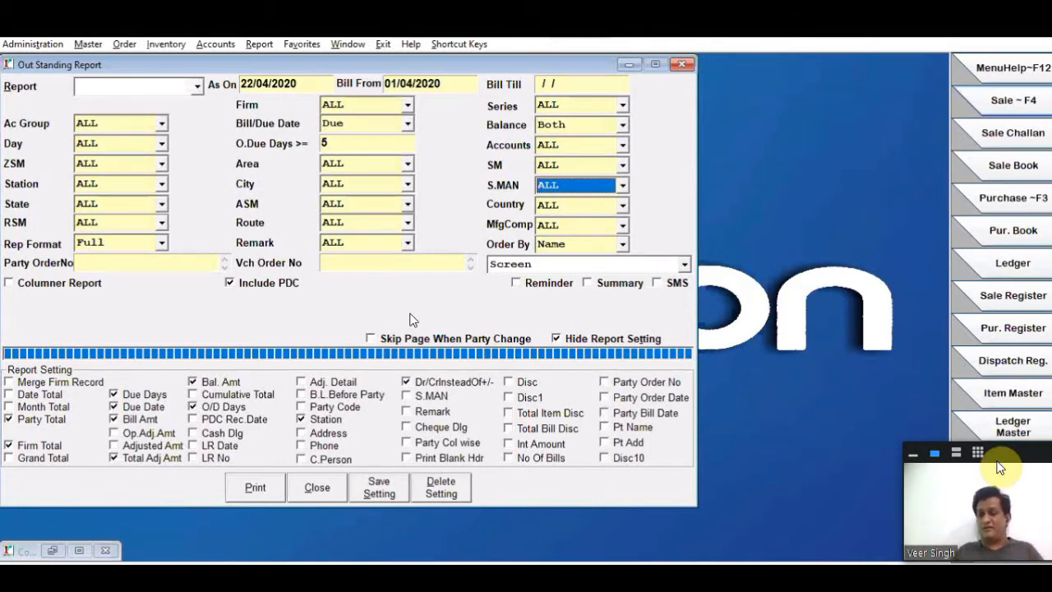
pyautogui.click(157, 244)
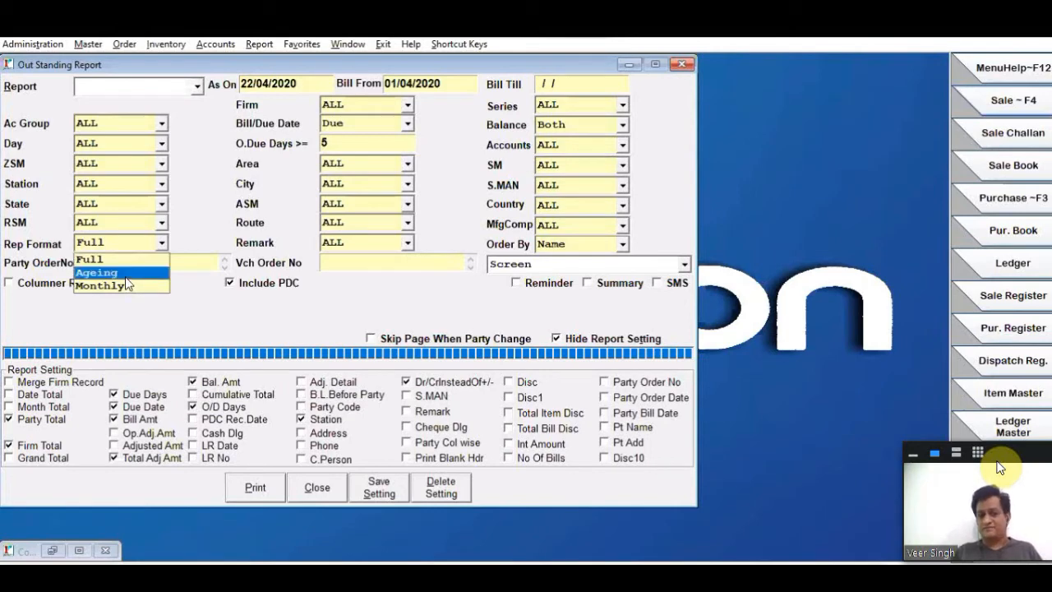
pyautogui.click(125, 244)
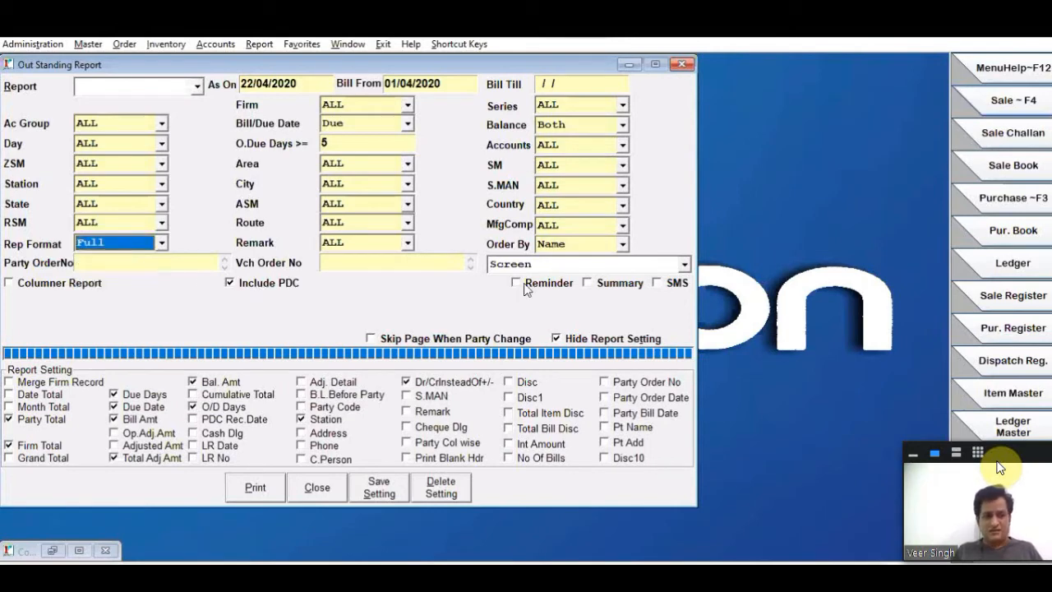
# - Run the outstanding report as a summary by bill date, look over the party balances, and close it without printing
pyautogui.click(618, 283)
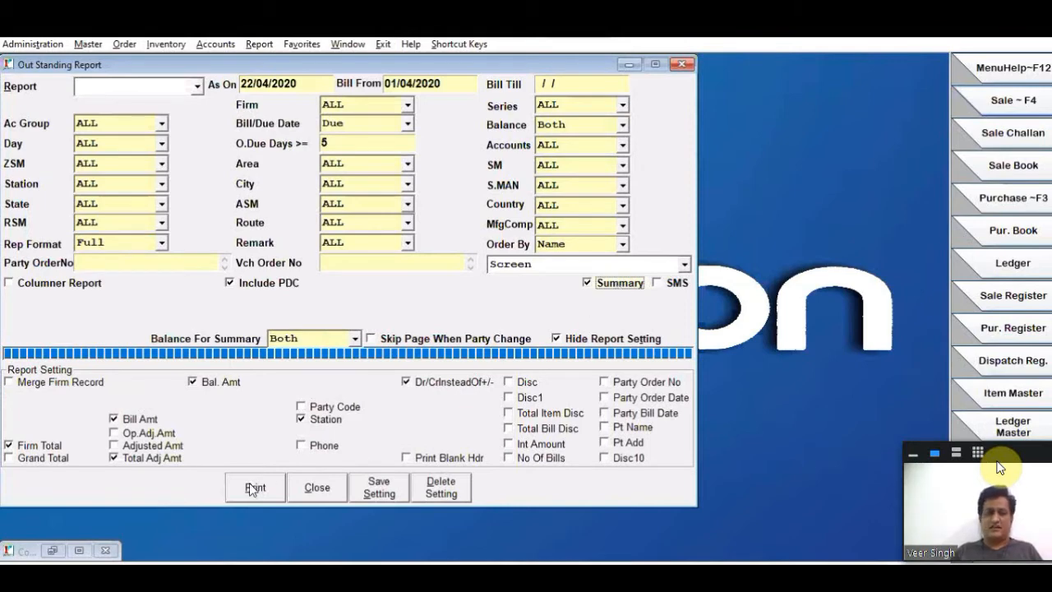
pyautogui.click(350, 138)
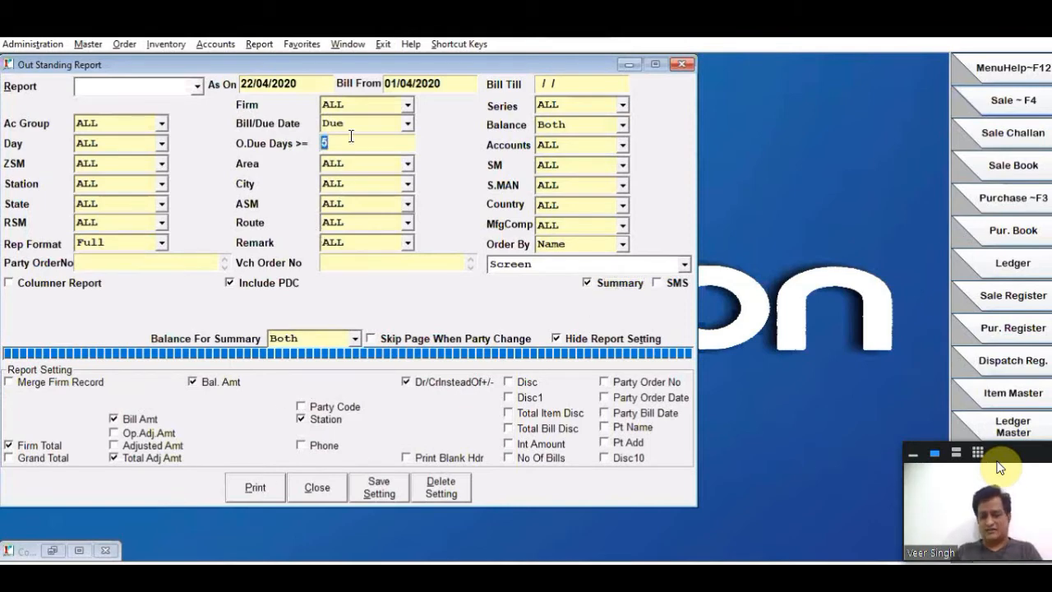
pyautogui.click(364, 124)
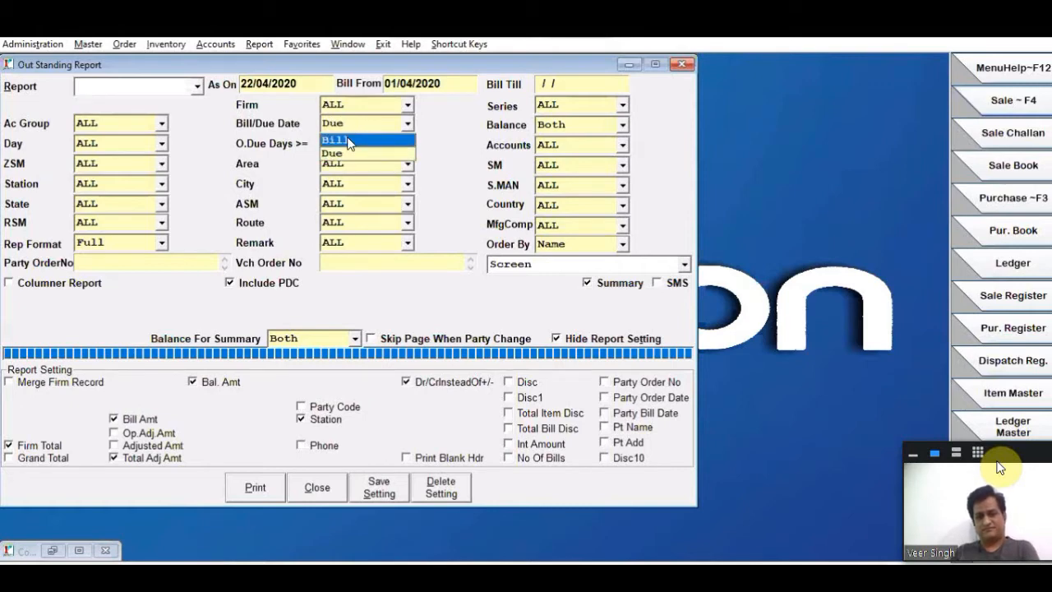
pyautogui.click(349, 142)
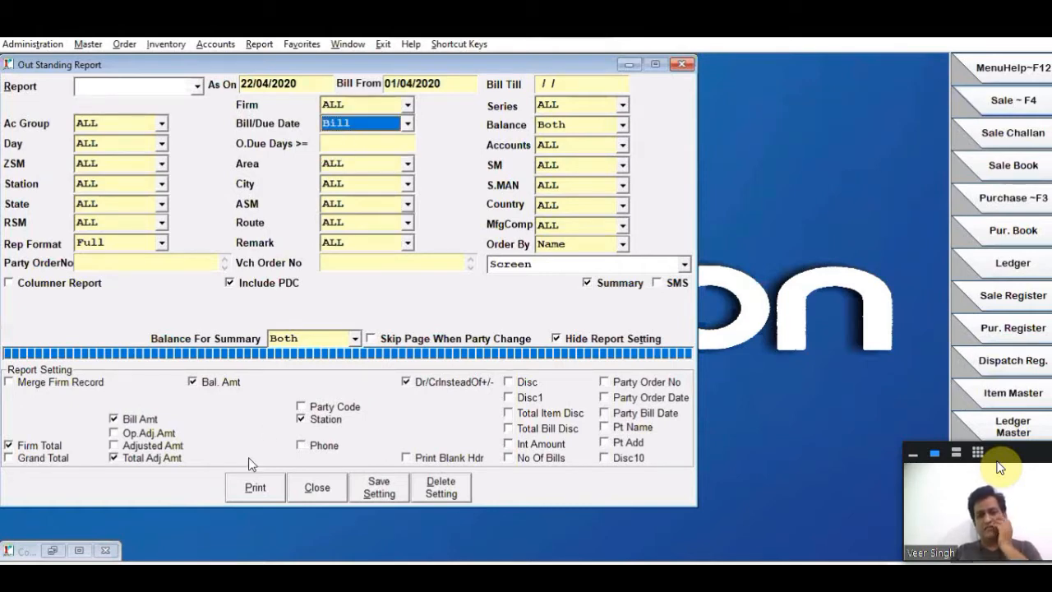
pyautogui.click(255, 487)
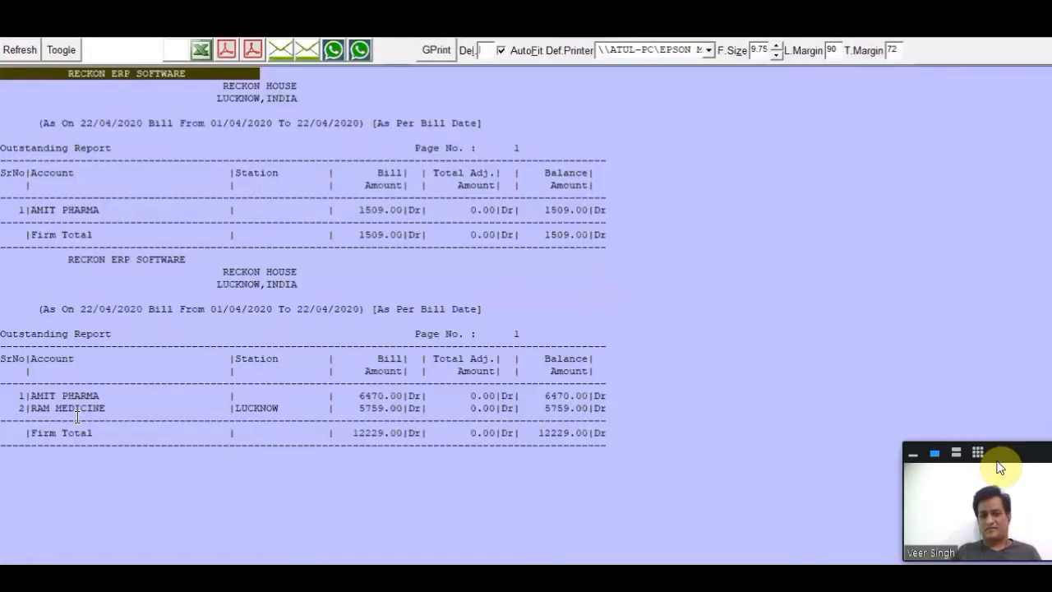
pyautogui.click(188, 402)
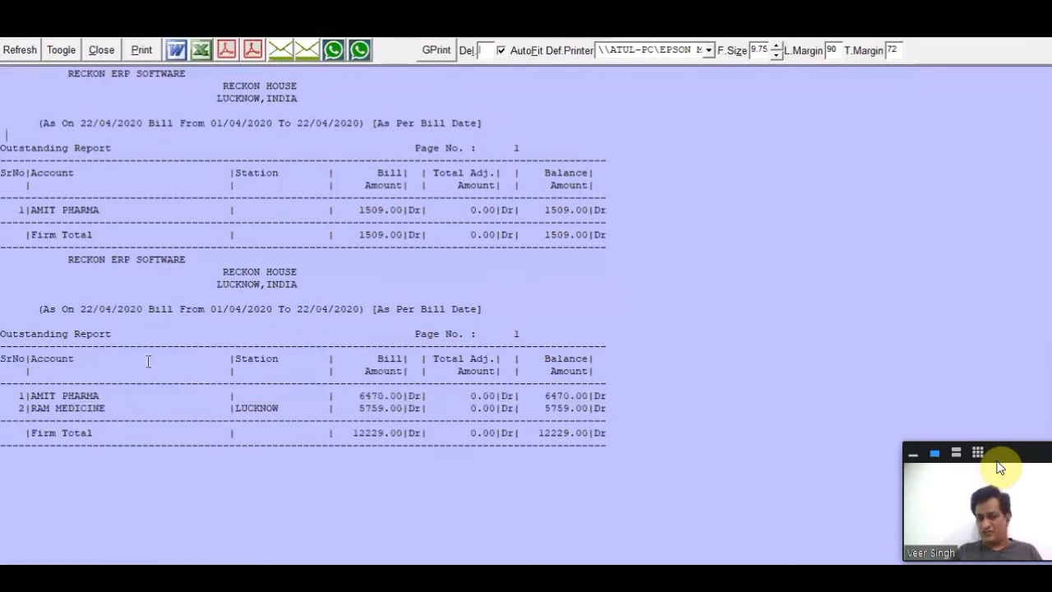
pyautogui.press('Escape')
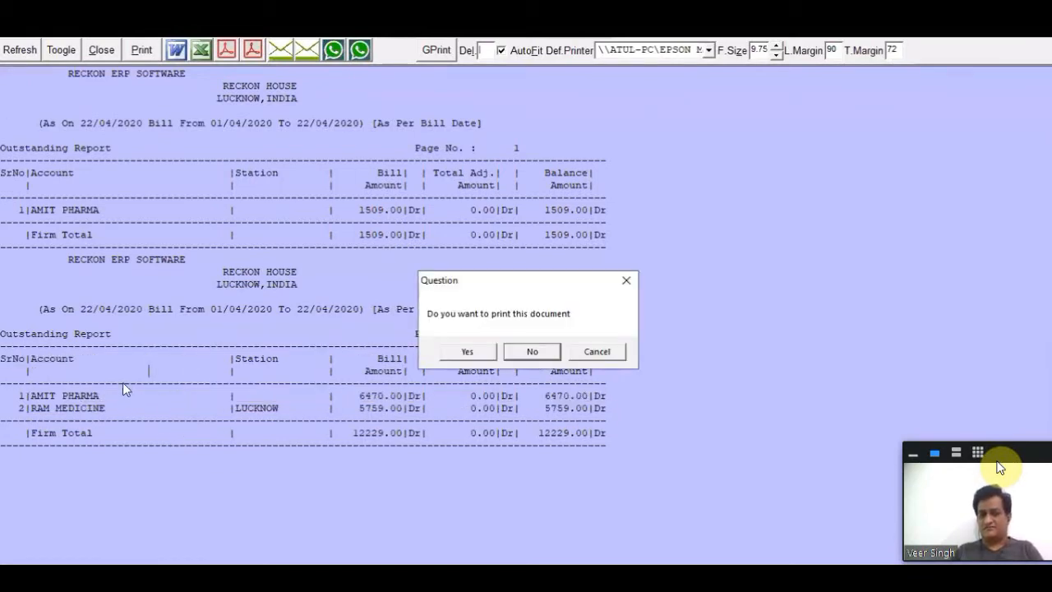
pyautogui.press('Return')
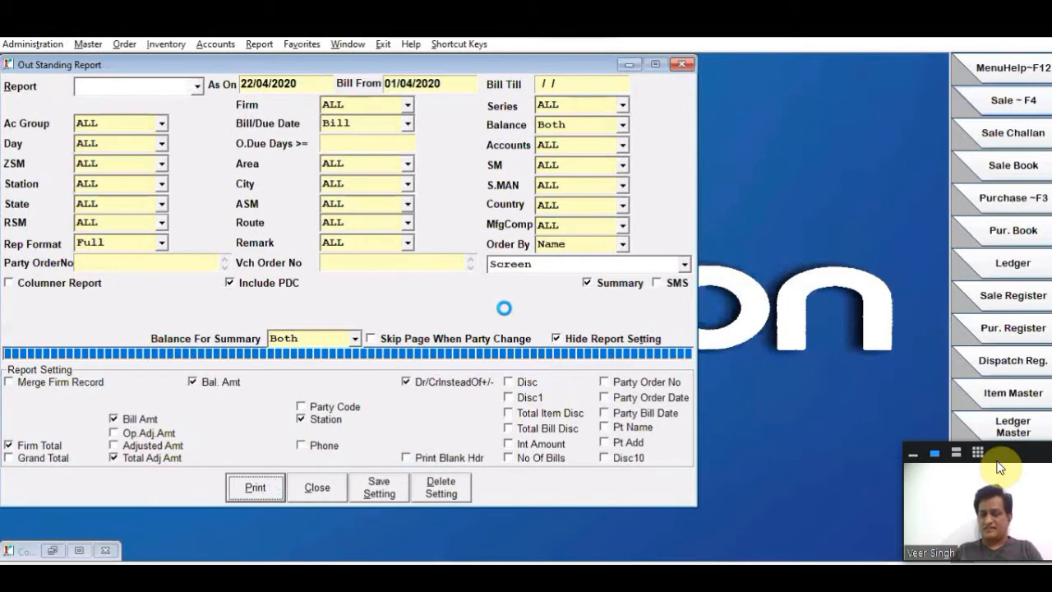
# - Run the summary with Merge Firm Record enabled, check AMIT PHARMA's combined balance, and close the report
pyautogui.press('Return')
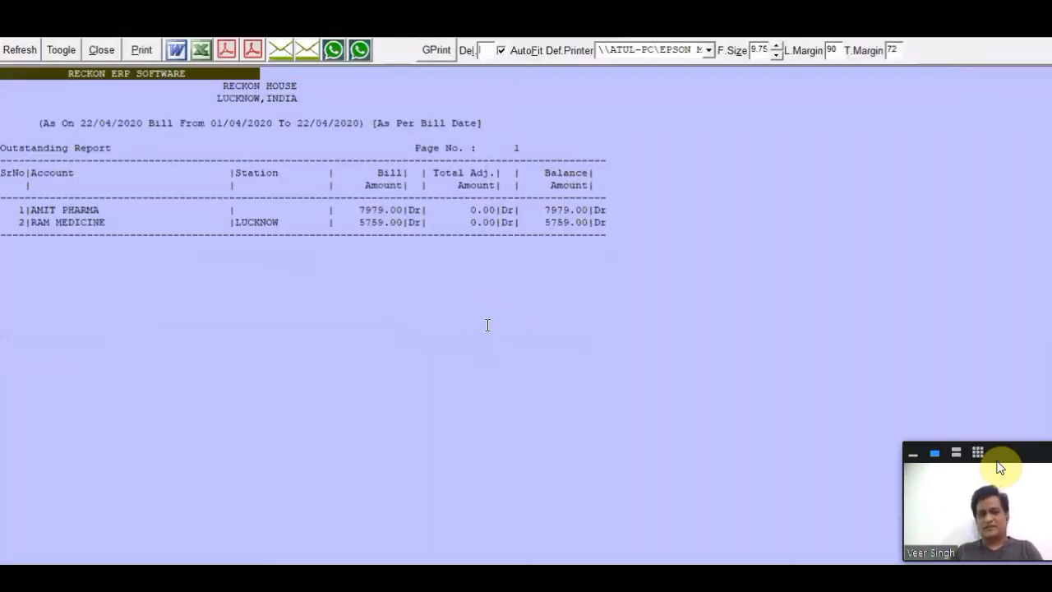
pyautogui.click(544, 210)
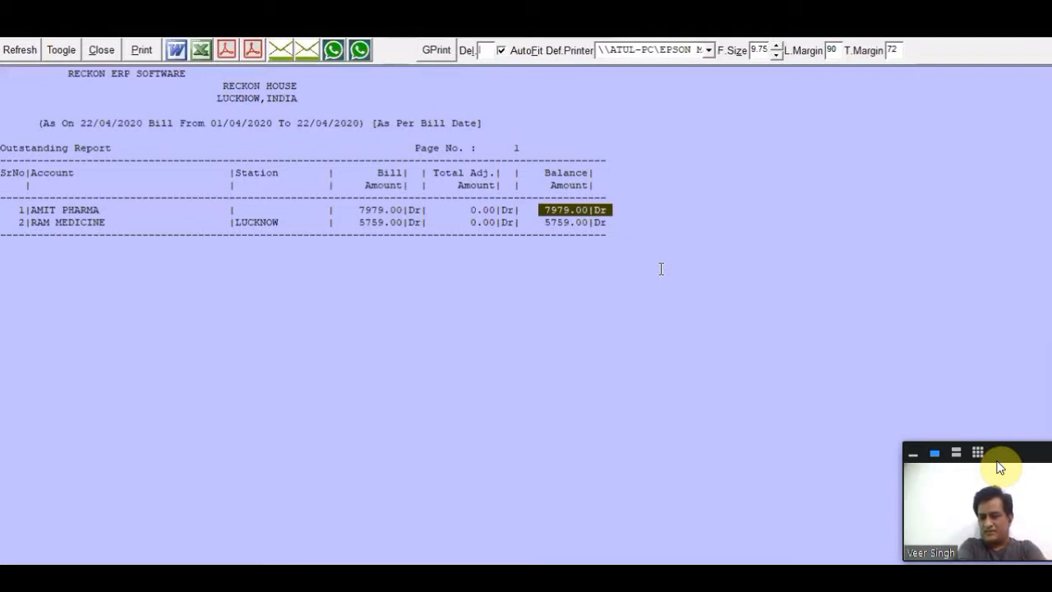
pyautogui.press('Escape')
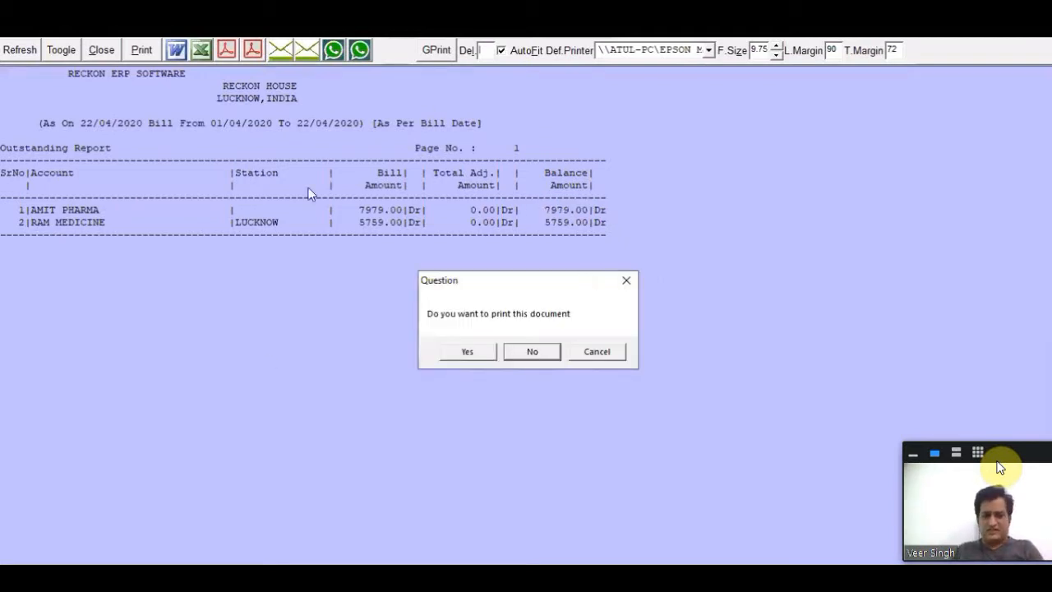
pyautogui.press('Escape')
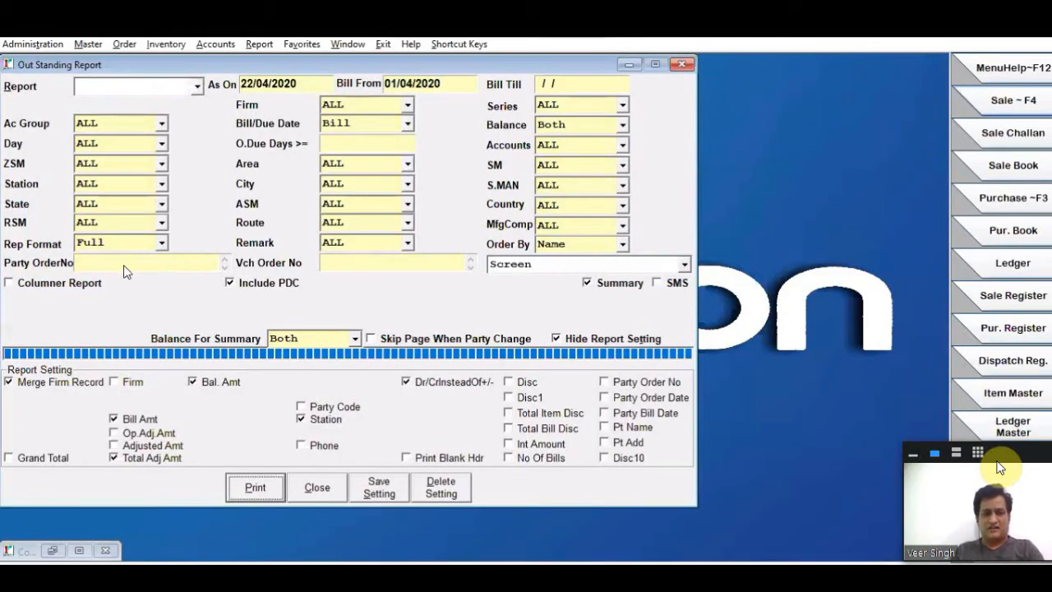
# - Set the report format to Monthly, clear the Bill From date, and run the outstanding summary
pyautogui.hotkey('shift', 'Tab')
pyautogui.press('Down')
pyautogui.click(307, 87)
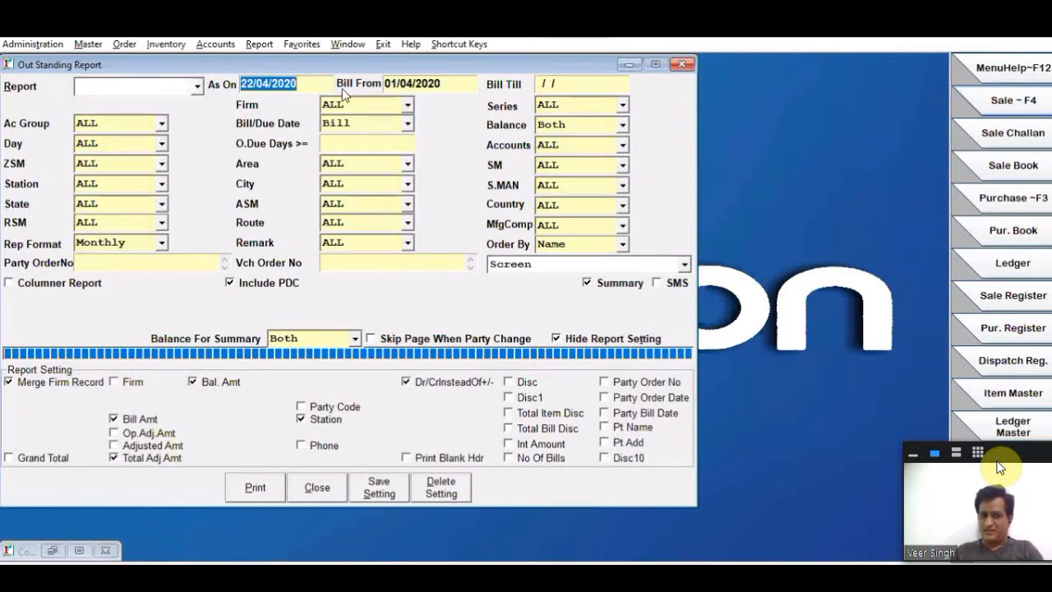
pyautogui.click(444, 83)
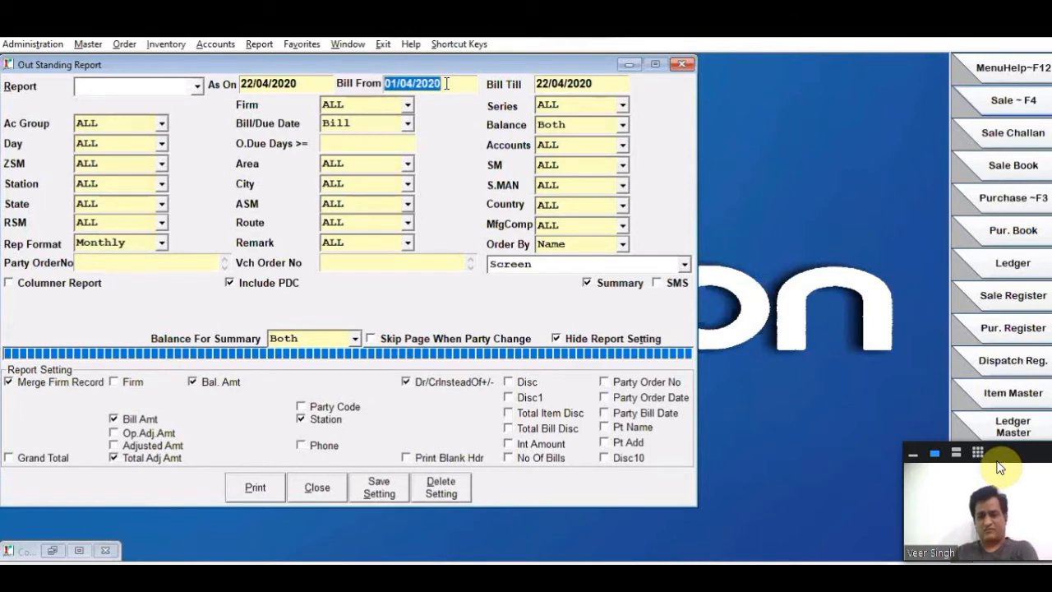
pyautogui.press('Delete')
pyautogui.click(239, 494)
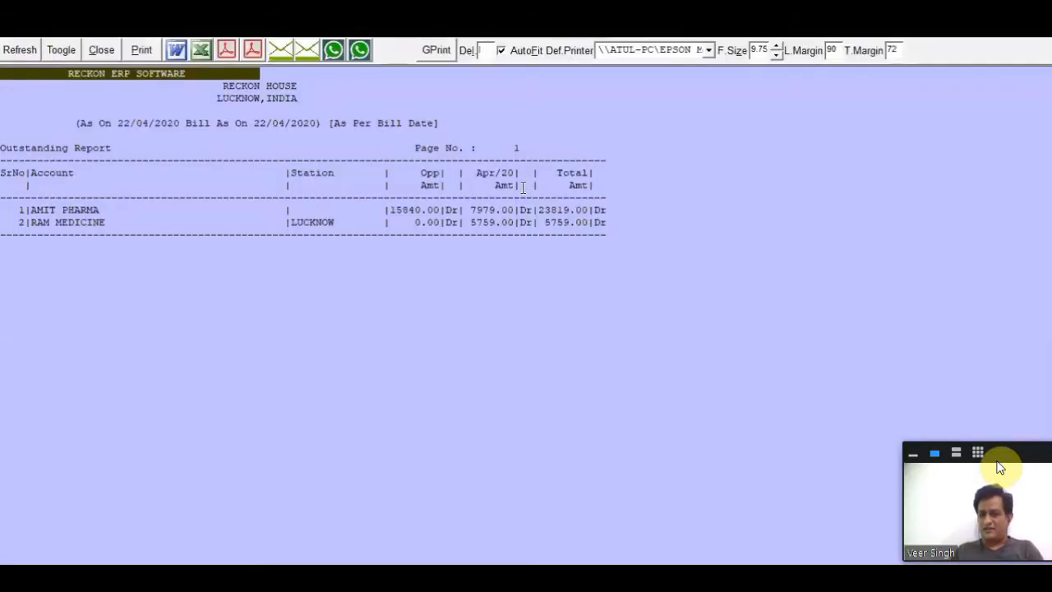
# - Check AMIT PHARMA's April, opening and total amounts and the report's bill date, and close the report without printing
pyautogui.moveTo(467, 211); pyautogui.dragTo(490, 209)
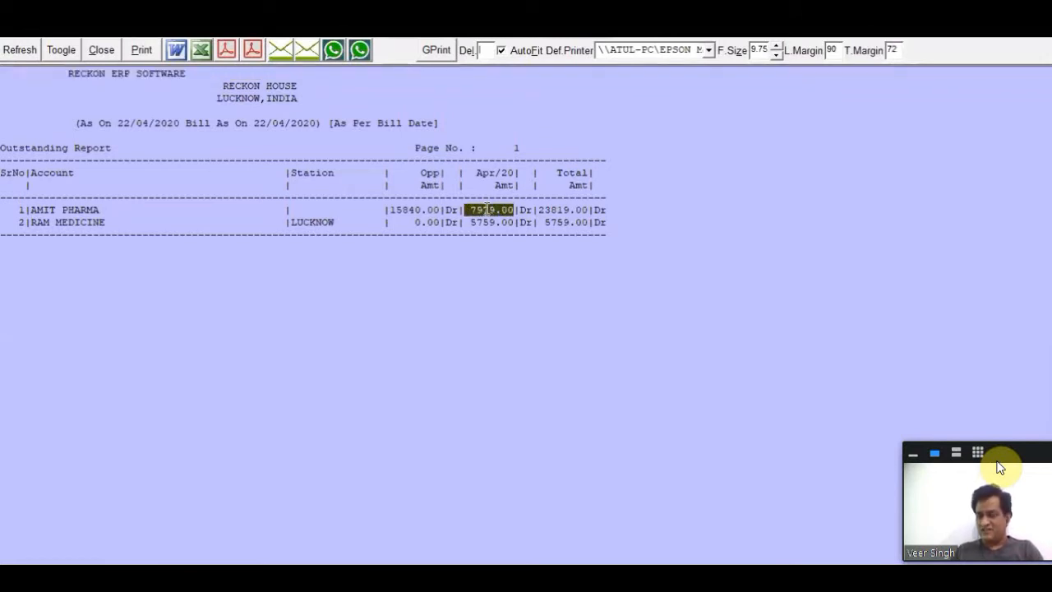
pyautogui.moveTo(440, 210); pyautogui.dragTo(390, 209)
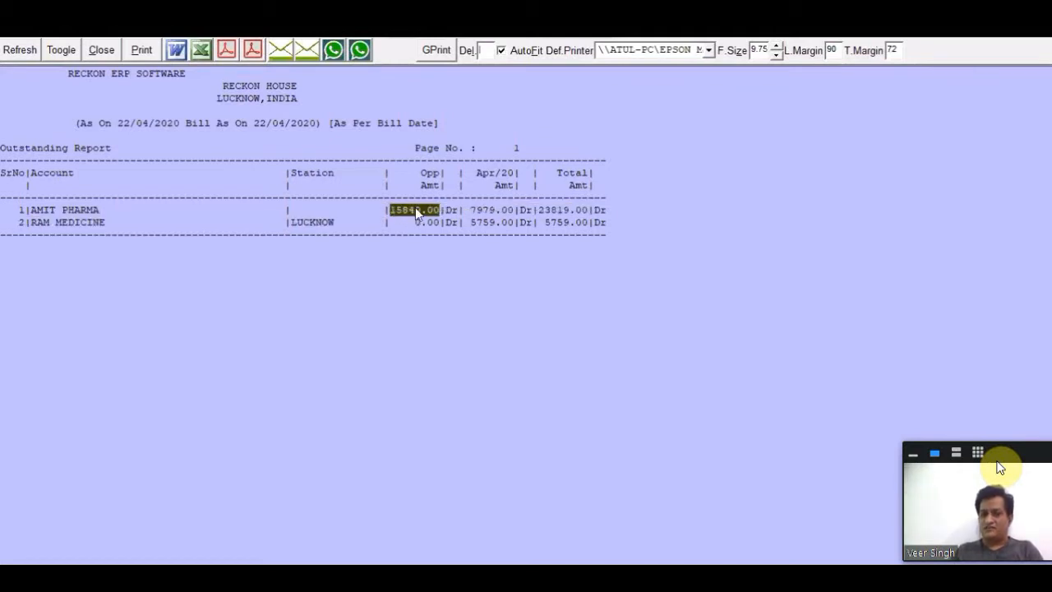
pyautogui.moveTo(538, 210); pyautogui.dragTo(590, 210)
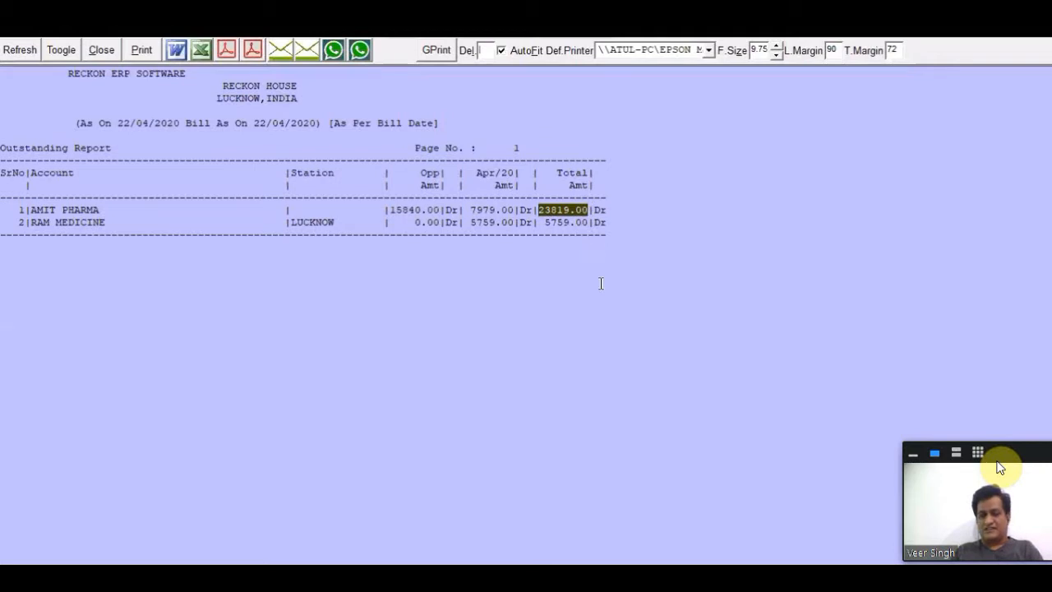
pyautogui.moveTo(254, 123); pyautogui.dragTo(309, 124)
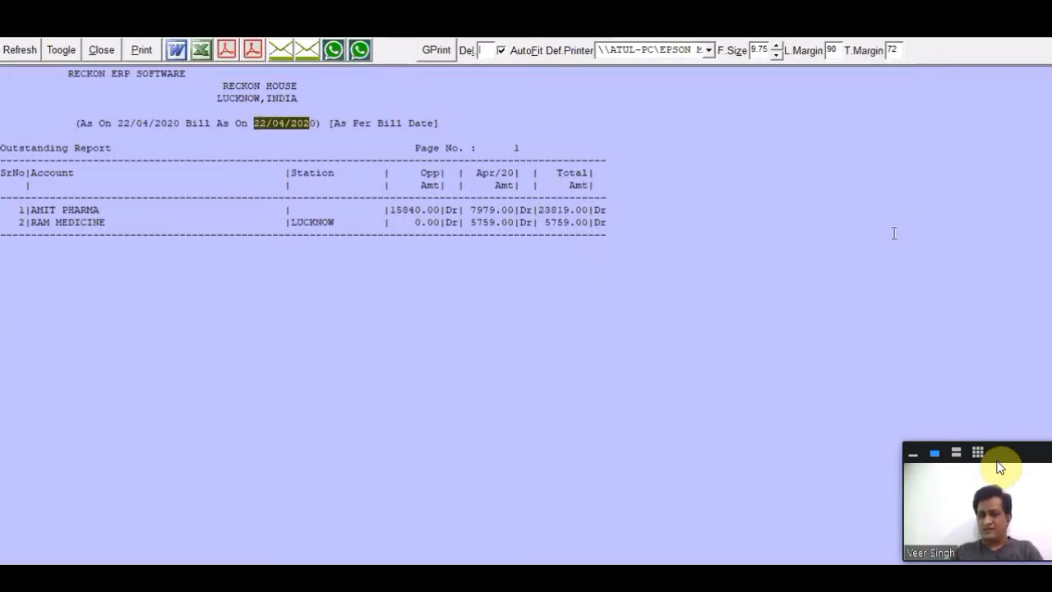
pyautogui.press('Escape')
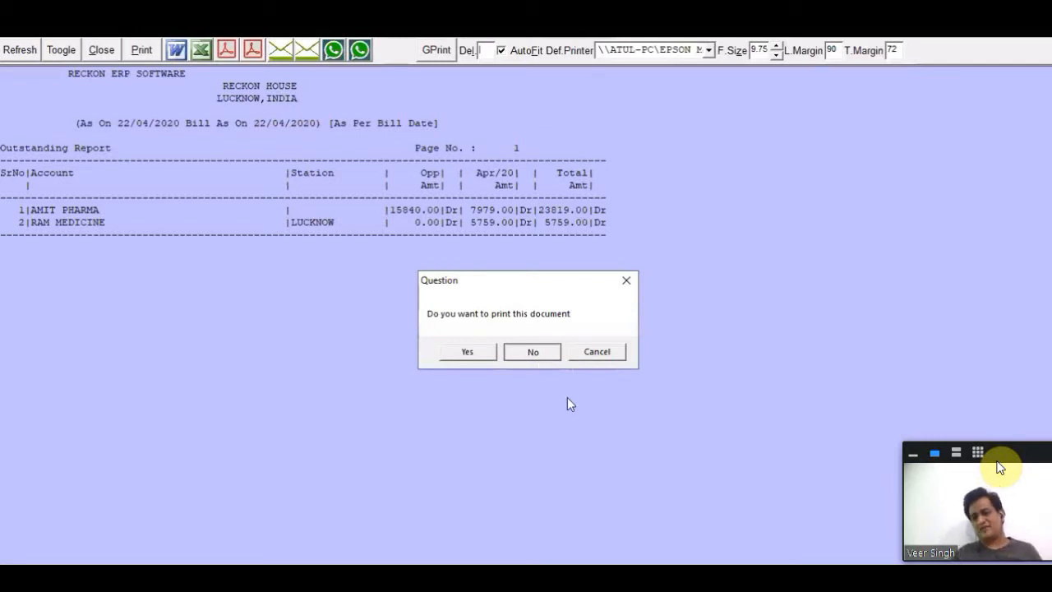
pyautogui.press('Return')
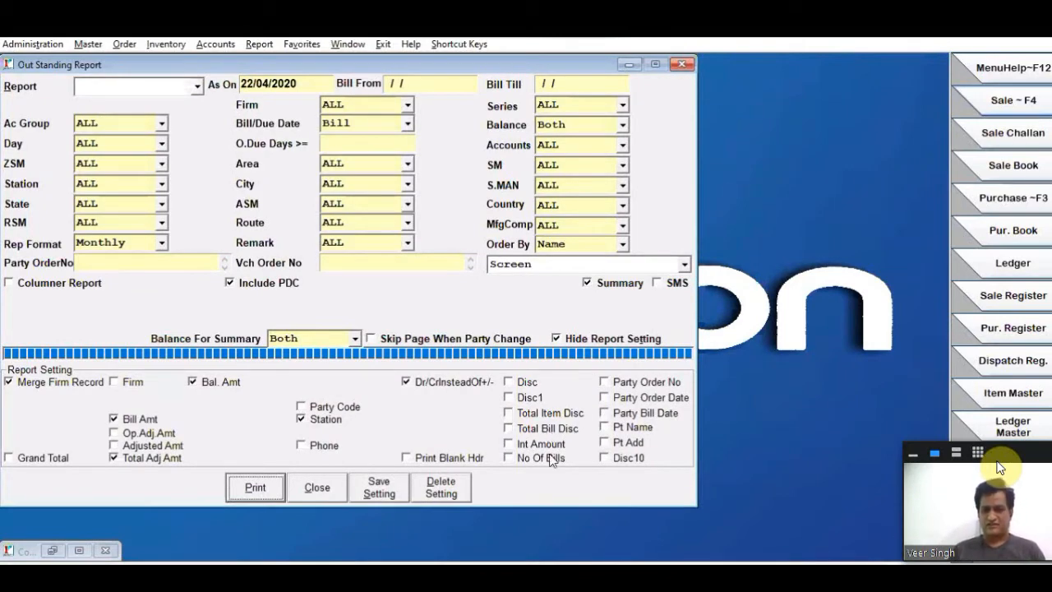
# - Add No Of Bills to the report settings, run the monthly outstanding summary, and close it without printing
pyautogui.click(551, 460)
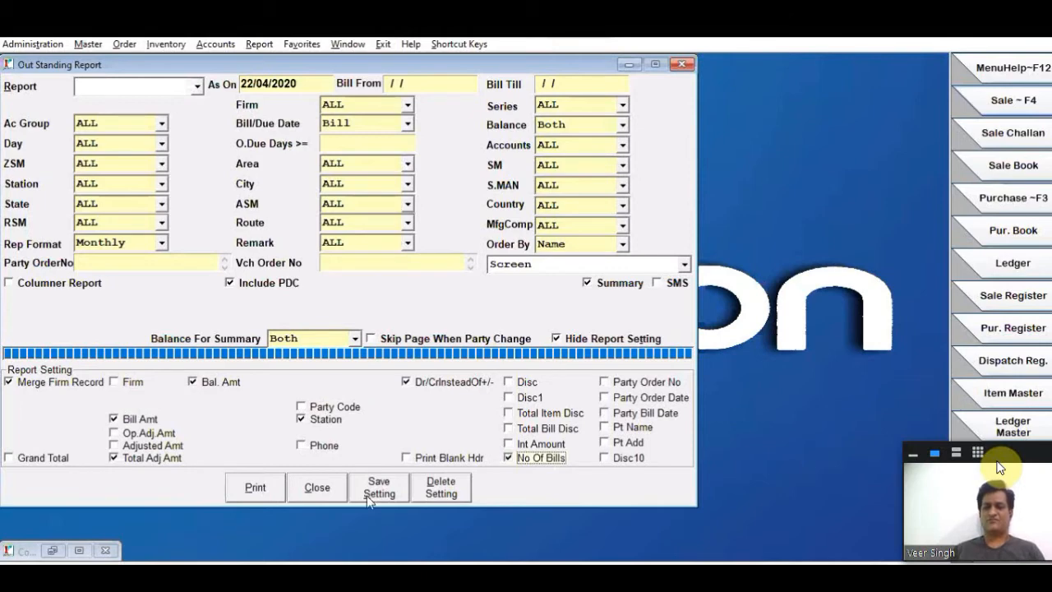
pyautogui.click(271, 496)
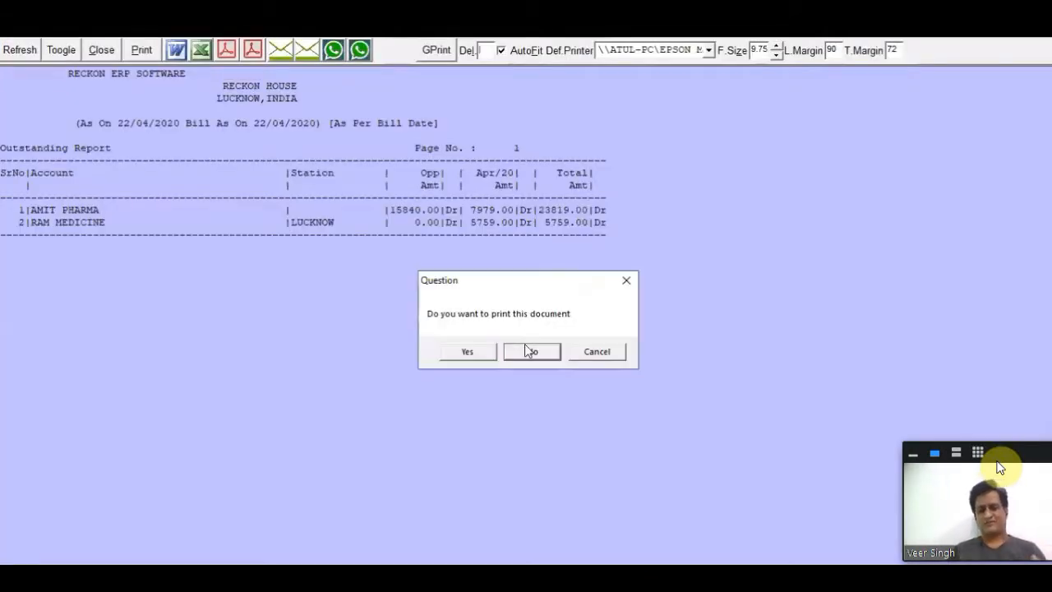
pyautogui.click(530, 351)
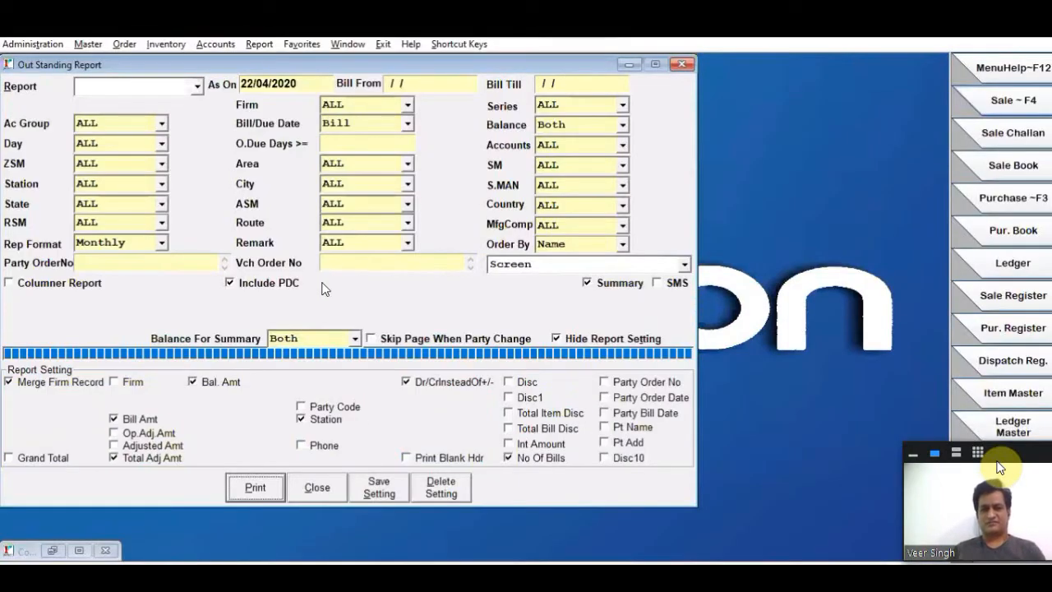
# - Switch the report format to Ageing and set the first two ageing slabs to 60 and 90 days
pyautogui.click(161, 243)
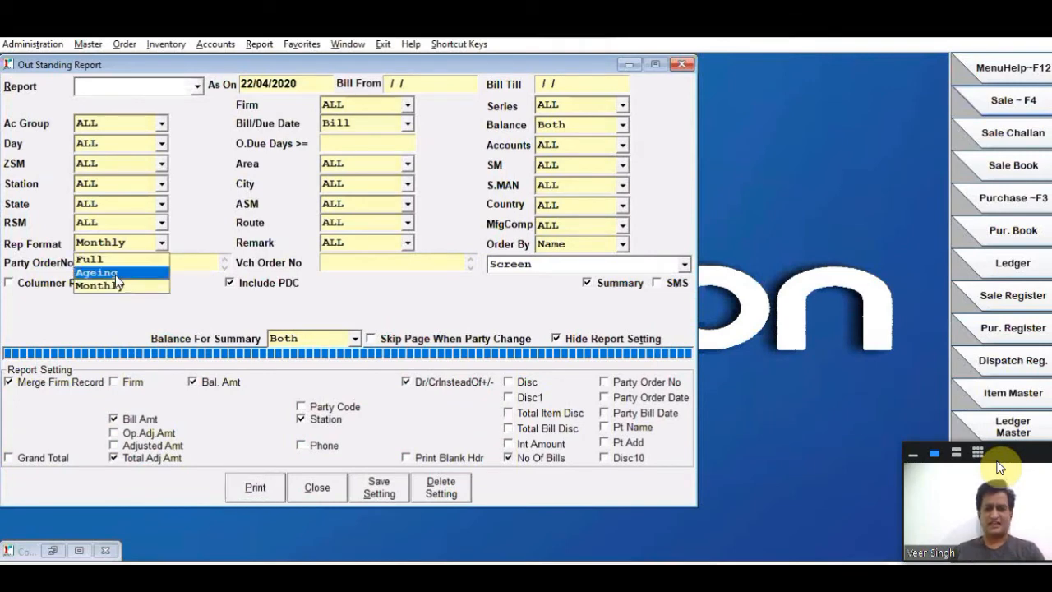
pyautogui.click(115, 284)
pyautogui.click(425, 309)
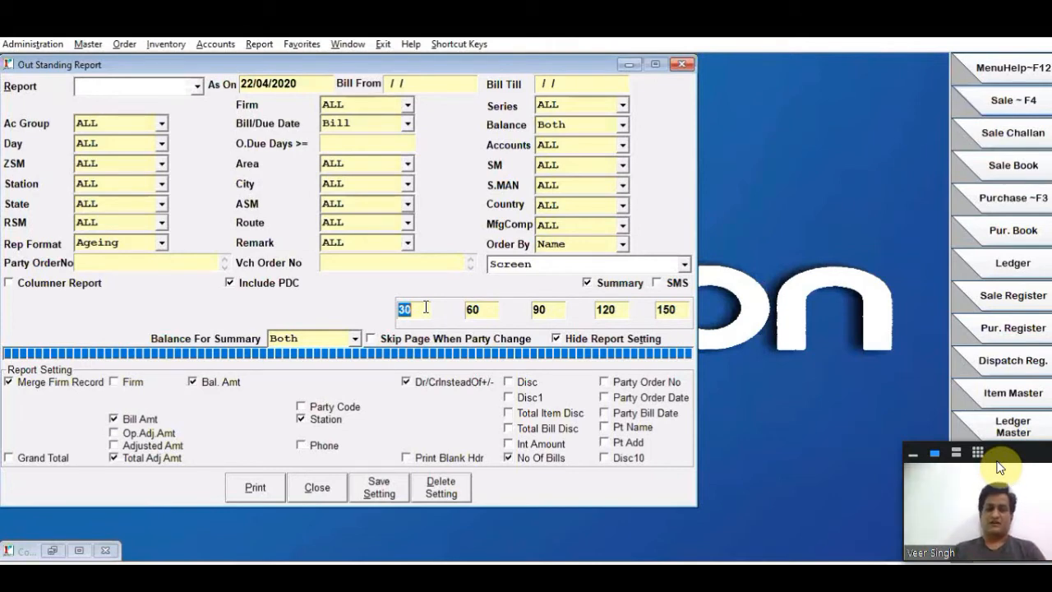
pyautogui.press('BackSpace')
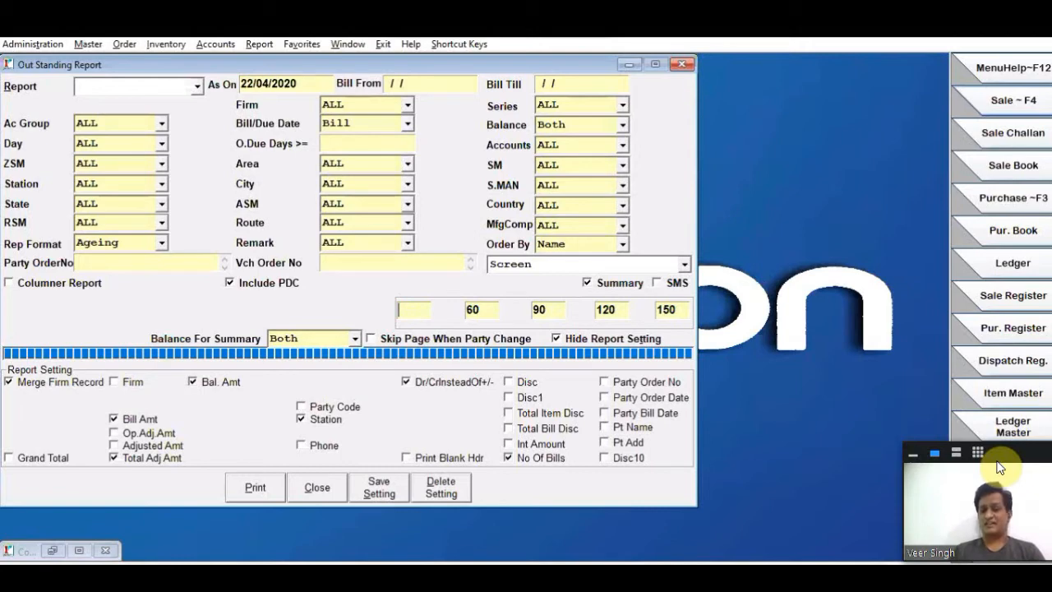
pyautogui.write('60')
pyautogui.press('Return')
pyautogui.write('90')
pyautogui.press('Return')
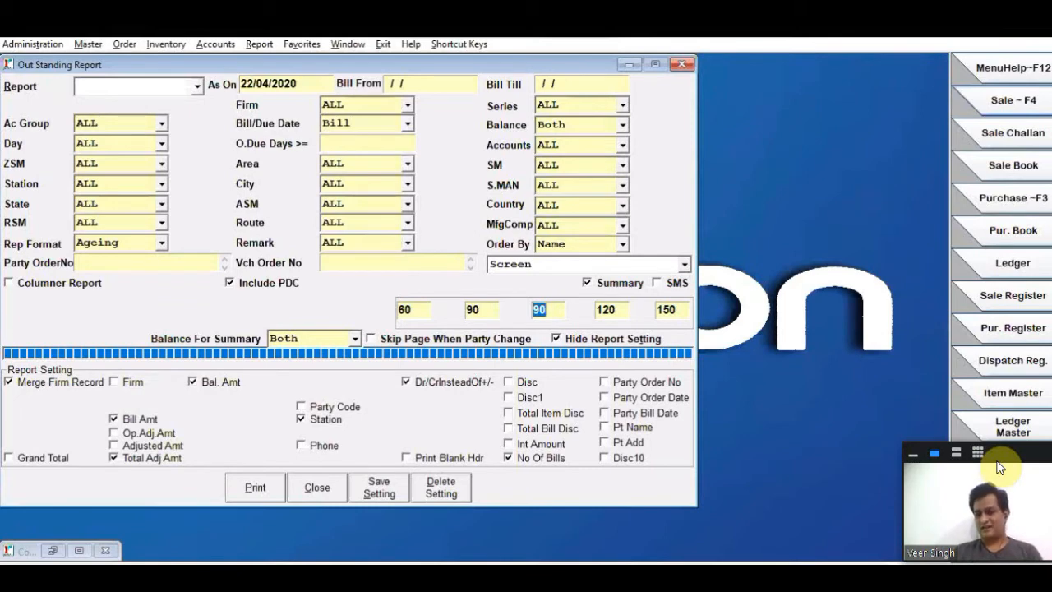
# - Set the first ageing slab to 90 days and the remaining four slabs to 0
pyautogui.hotkey('shift', 'Tab')
pyautogui.hotkey('shift', 'Tab')
pyautogui.write('90')
pyautogui.press('Tab')
pyautogui.write('0')
pyautogui.press('Tab')
pyautogui.write('0')
pyautogui.press('Tab')
pyautogui.write('0')
pyautogui.press('Tab')
pyautogui.write('0')
pyautogui.press('Tab')
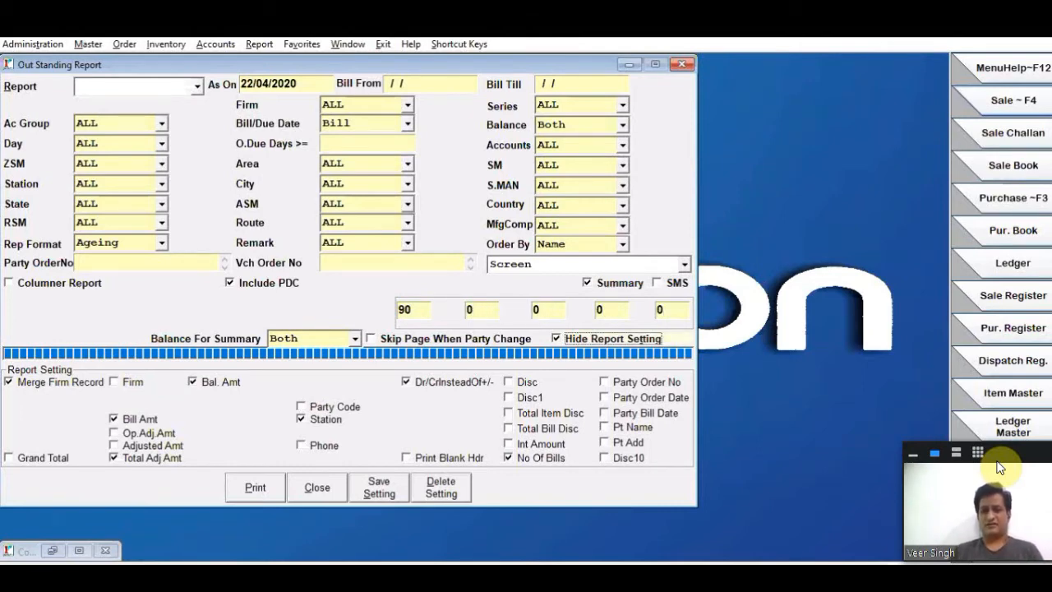
# - Run the ageing outstanding summary, check the amounts up to and over 90 days, and close the report without printing
pyautogui.click(305, 111)
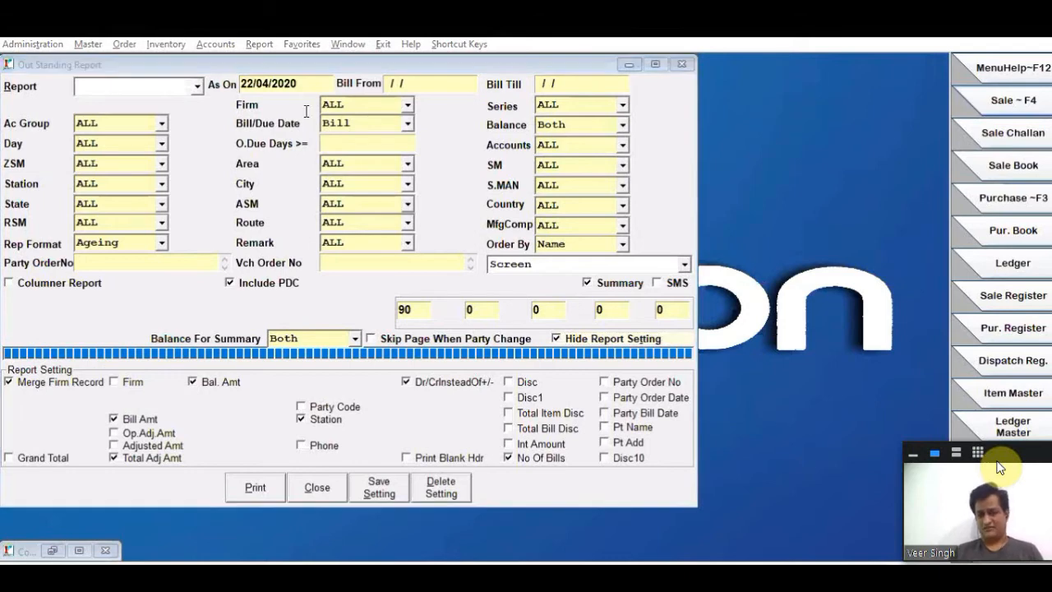
pyautogui.click(241, 490)
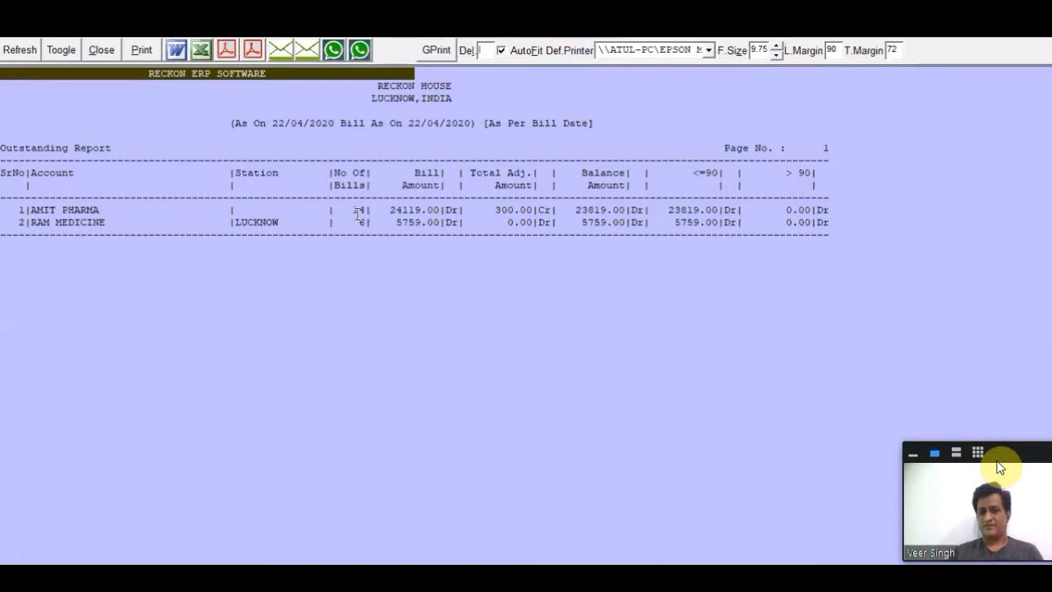
pyautogui.moveTo(657, 210); pyautogui.dragTo(813, 211)
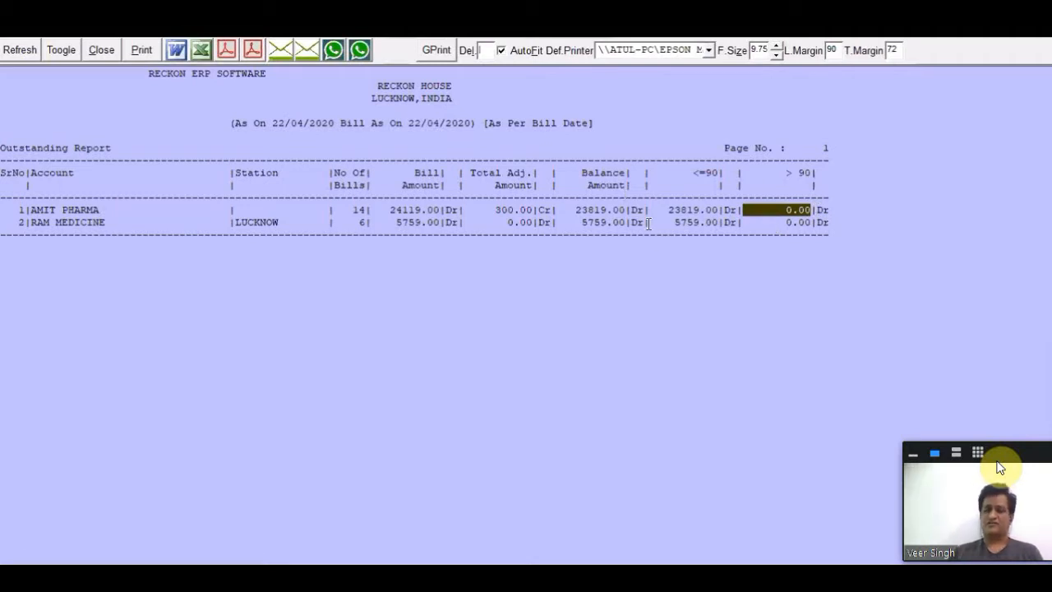
pyautogui.press('Escape')
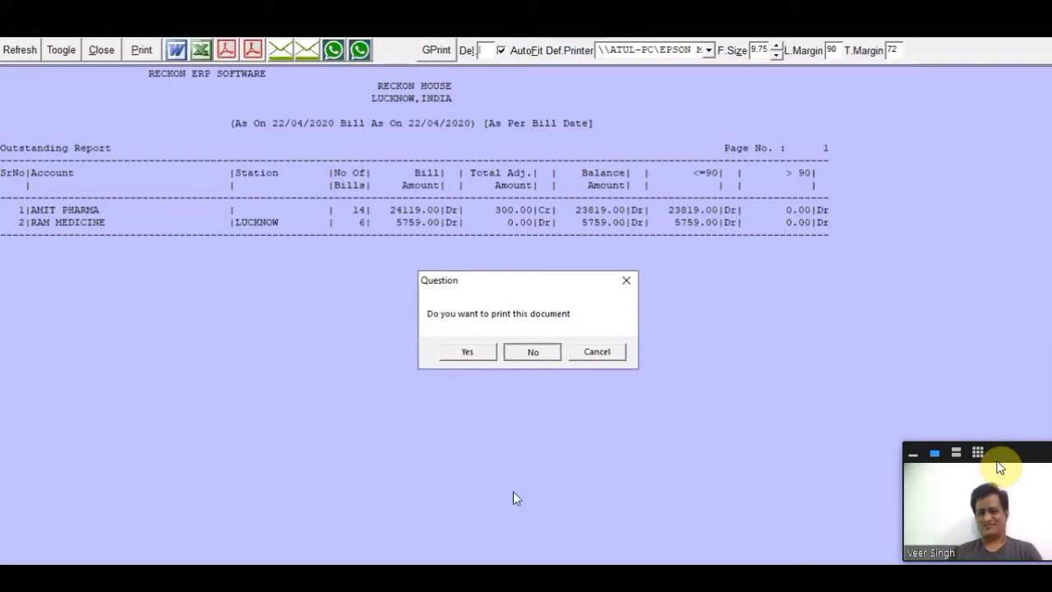
pyautogui.press('Escape')
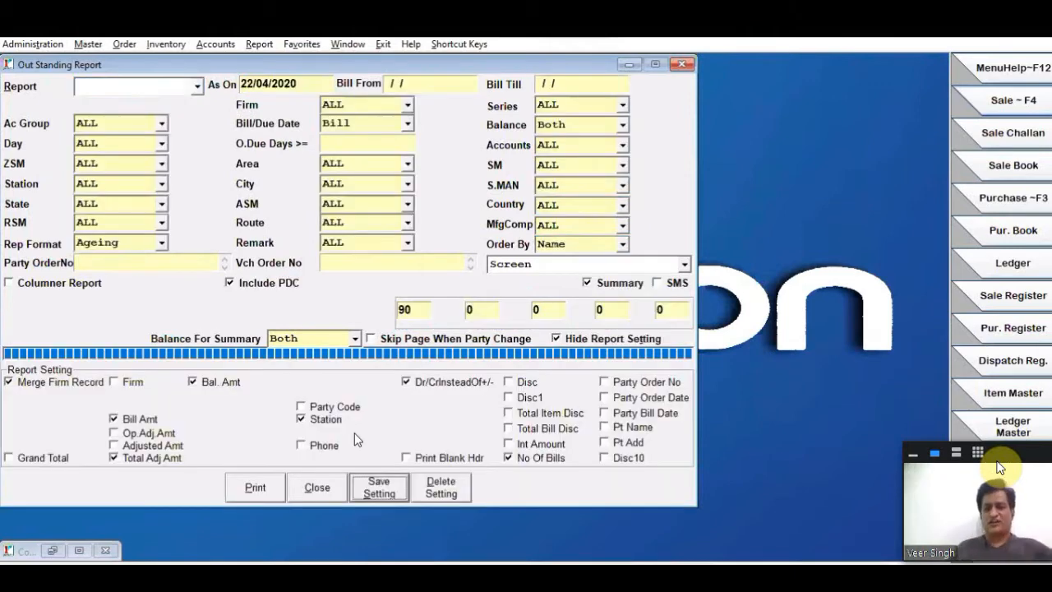
pyautogui.click(317, 488)
pyautogui.click(215, 44)
pyautogui.moveTo(256, 265)
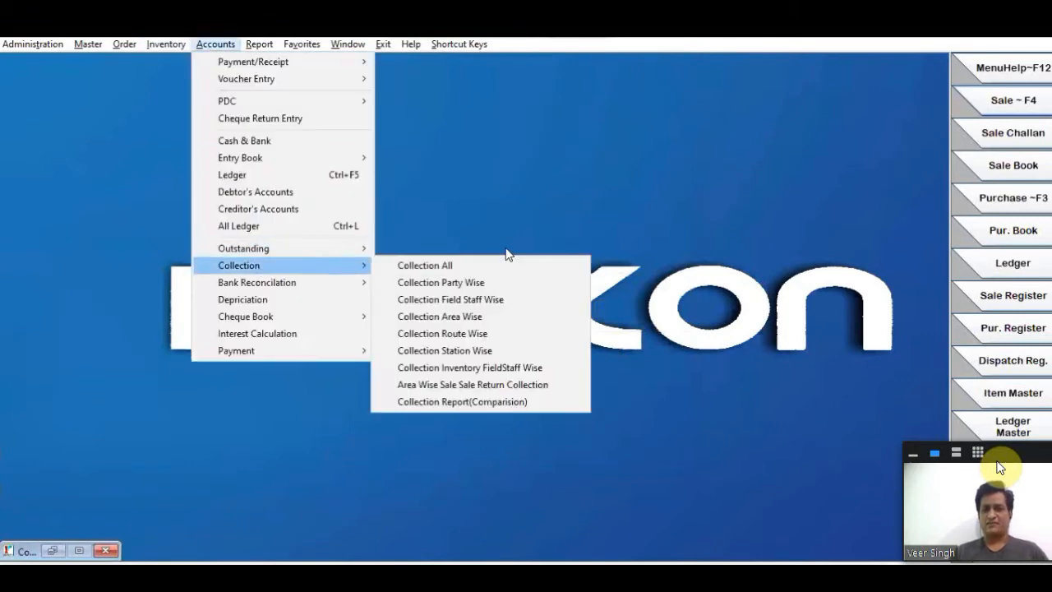
pyautogui.moveTo(247, 248)
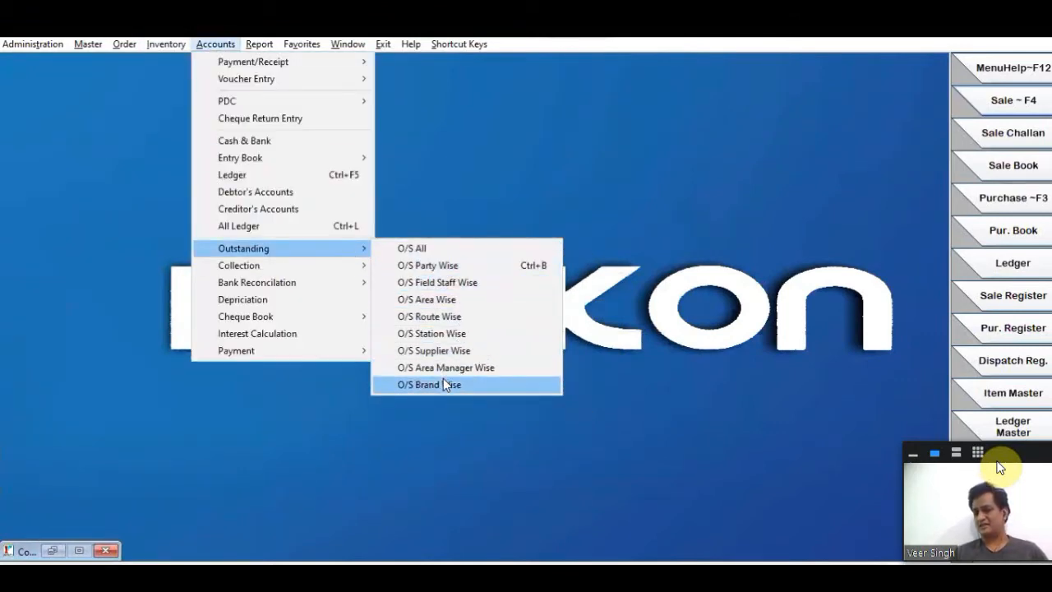
pyautogui.click(510, 161)
pyautogui.click(166, 44)
pyautogui.moveTo(247, 64)
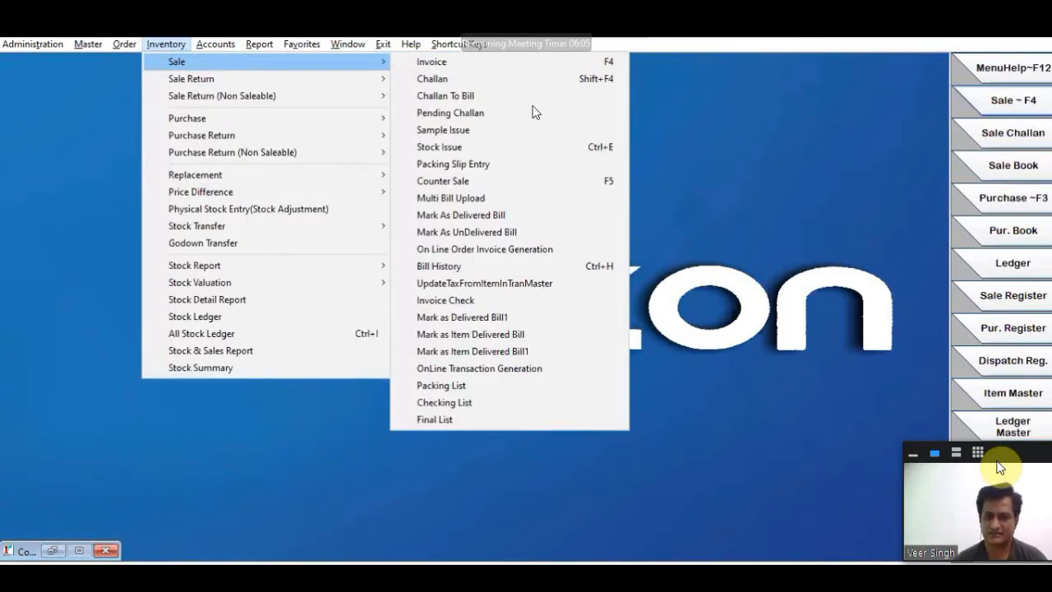
pyautogui.click(821, 291)
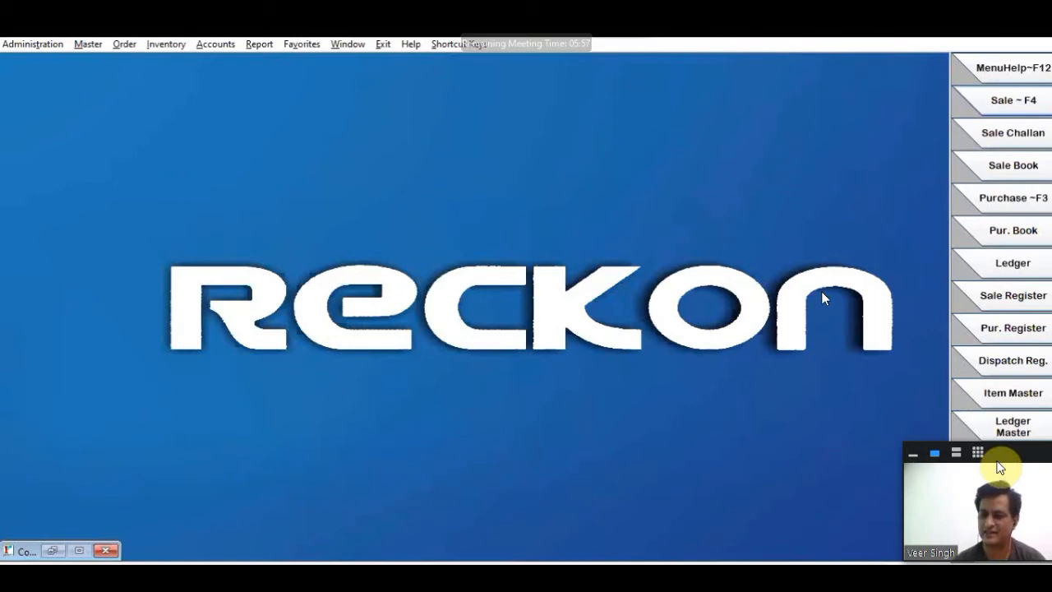
# - Open the Sale Register sales report, set its start date to 01/04/2020 and generate it on screen
pyautogui.click(268, 45)
pyautogui.moveTo(293, 82)
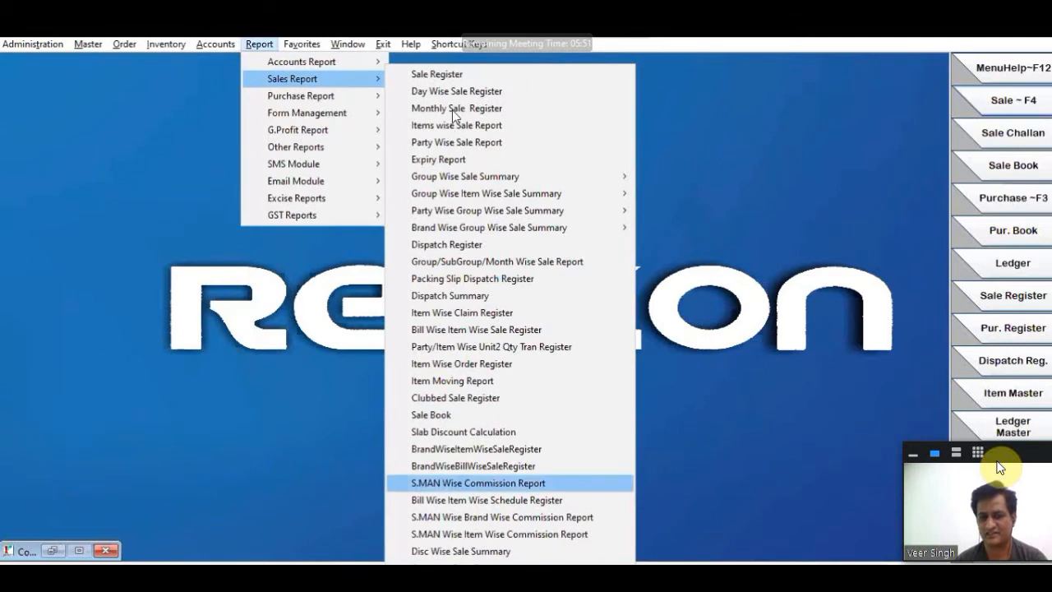
pyautogui.moveTo(466, 178)
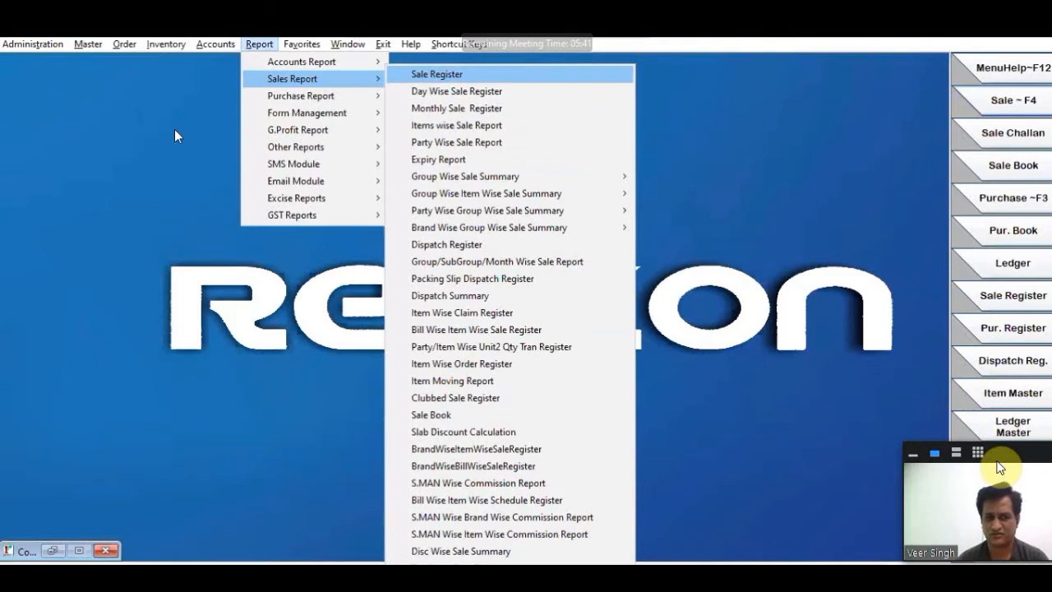
pyautogui.press('Return')
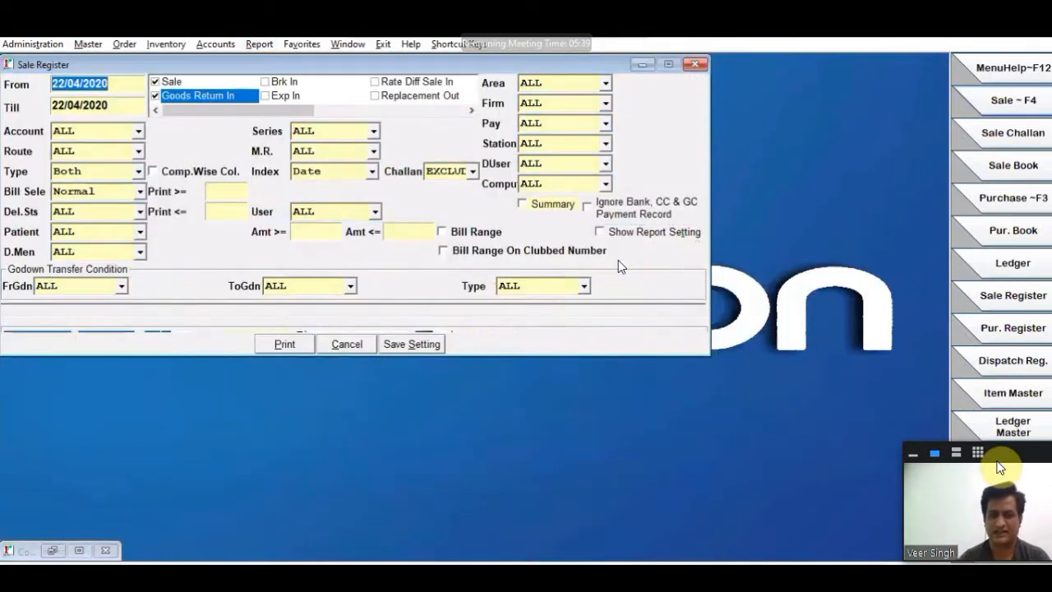
pyautogui.write('01/04/2020')
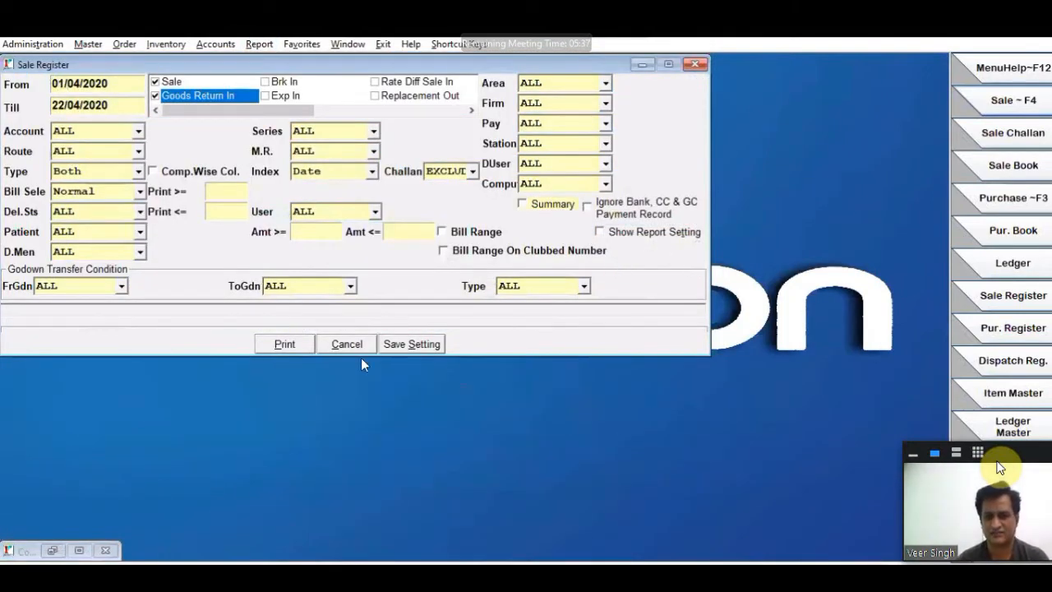
pyautogui.click(281, 344)
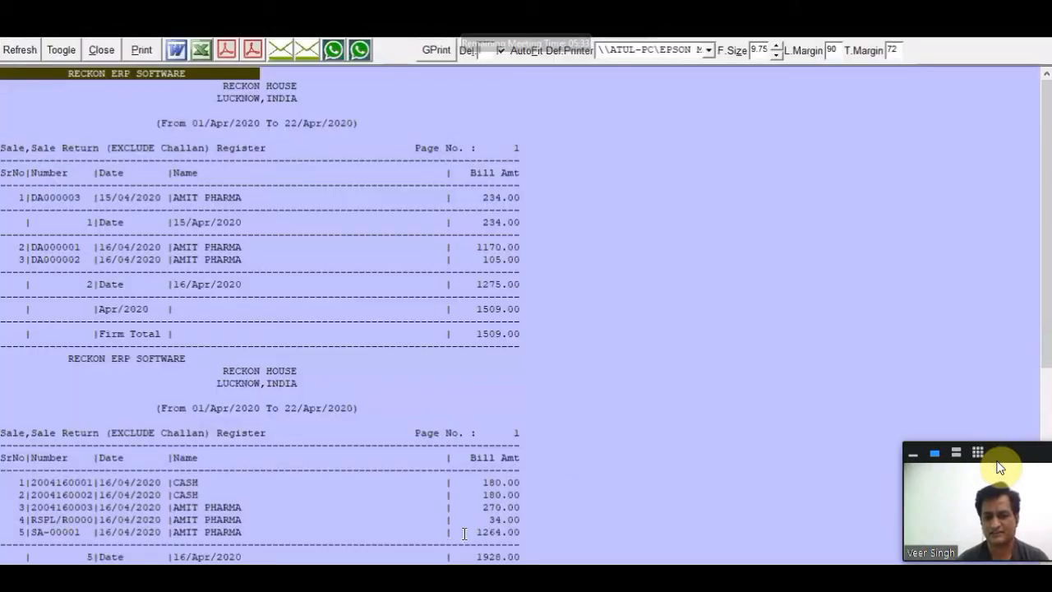
# - Check the second firm's total bill amount in the sale register and close the register without printing
pyautogui.scroll(-9, 464, 533)
pyautogui.moveTo(459, 534); pyautogui.dragTo(542, 535)
pyautogui.click(102, 50)
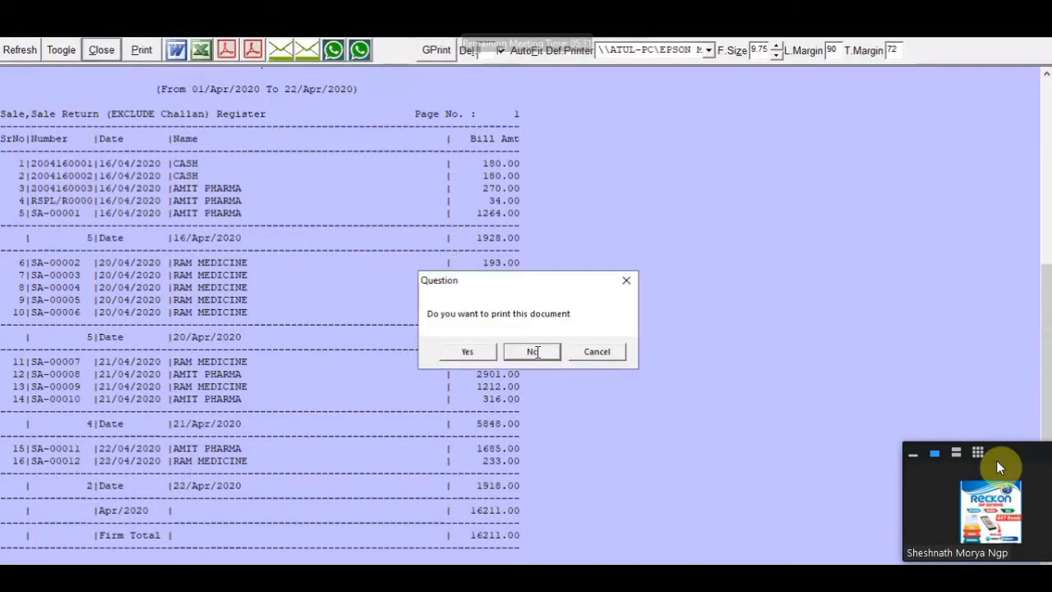
pyautogui.press('Return')
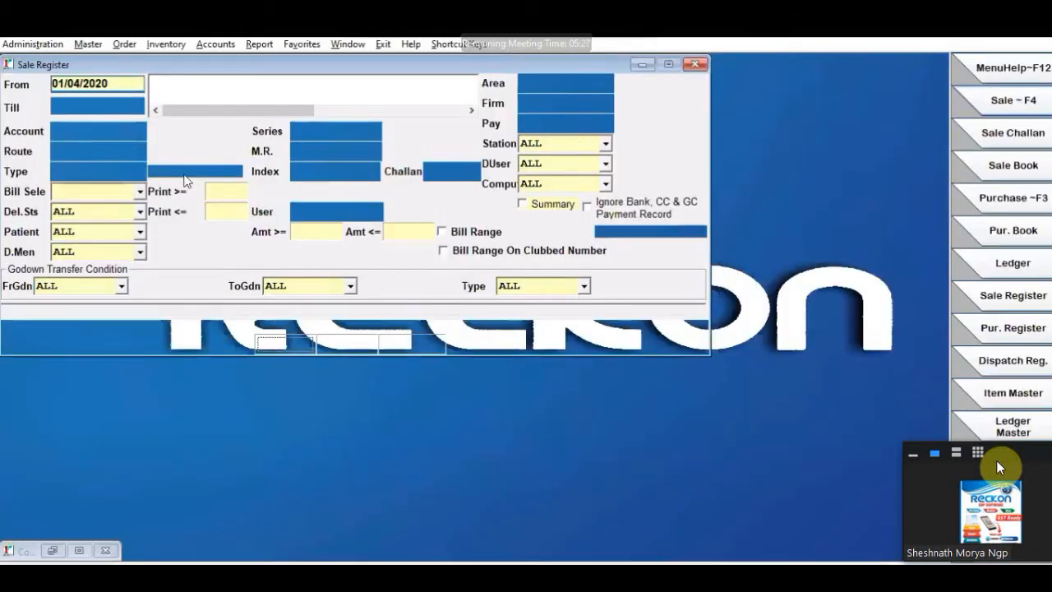
# - Restrict the Sale Register to firm RCKPD, review the generated register and close it without printing
pyautogui.click(547, 133)
pyautogui.click(162, 180)
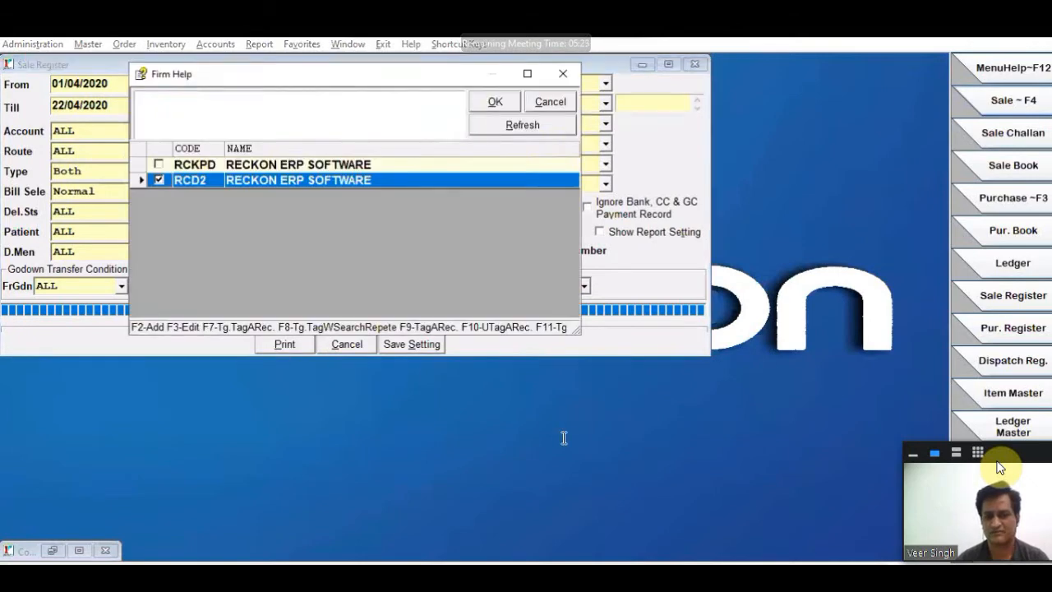
pyautogui.press('Return')
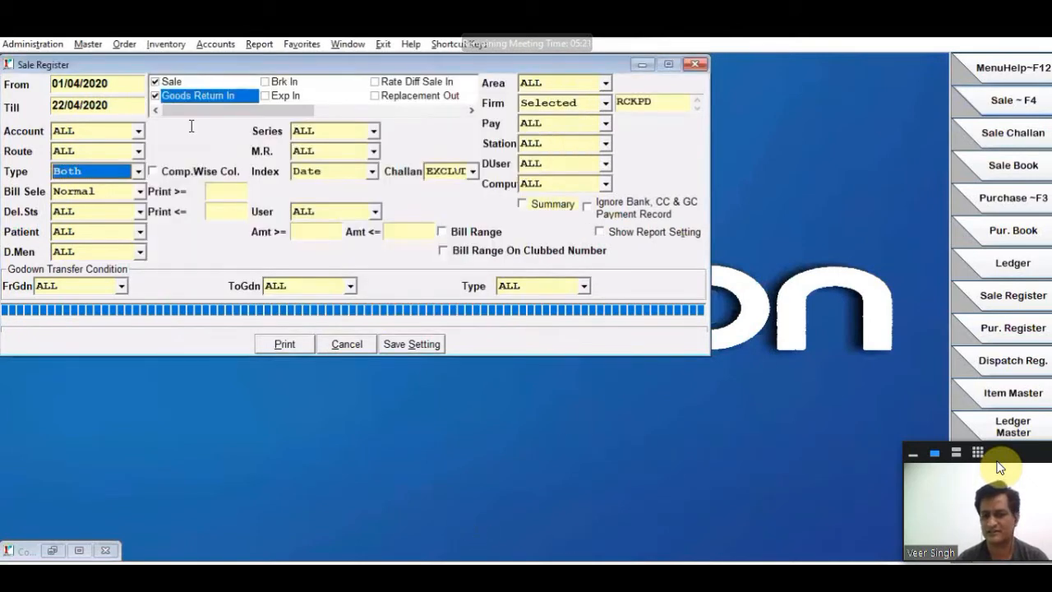
pyautogui.scroll(-1, 480, 316)
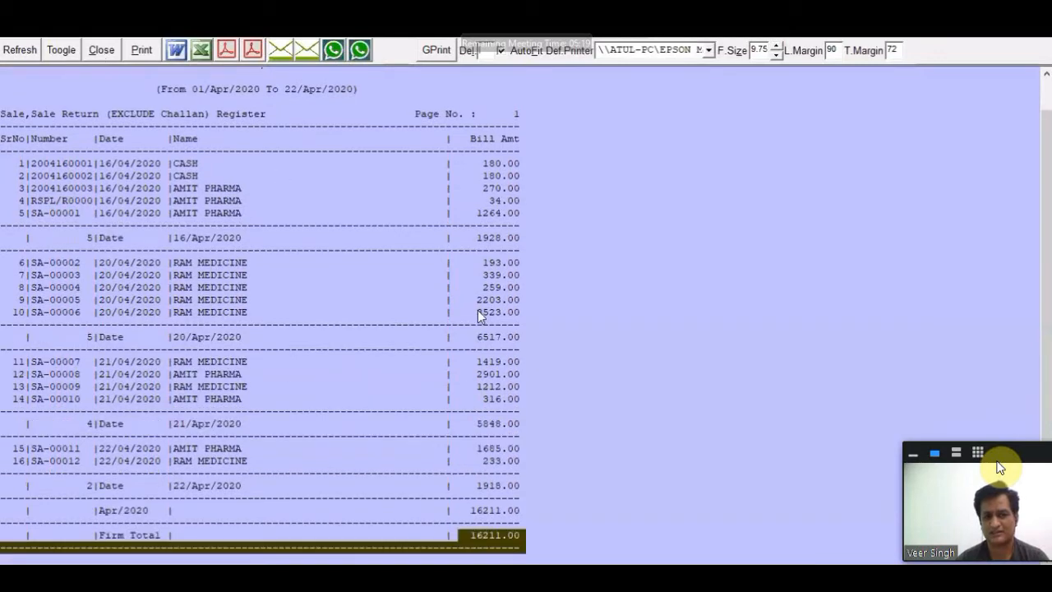
pyautogui.press('Escape')
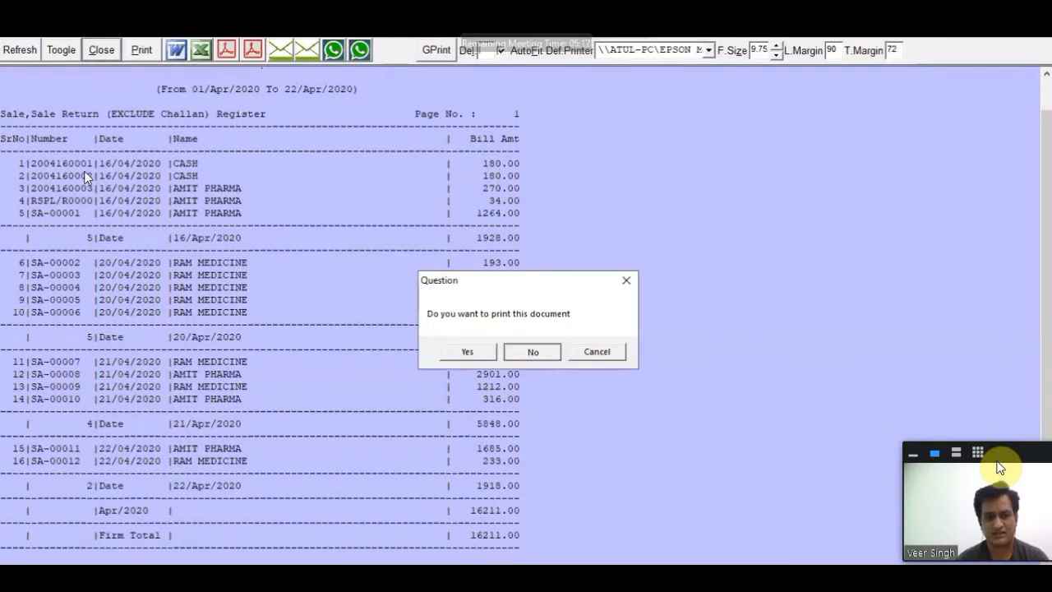
pyautogui.press('Return')
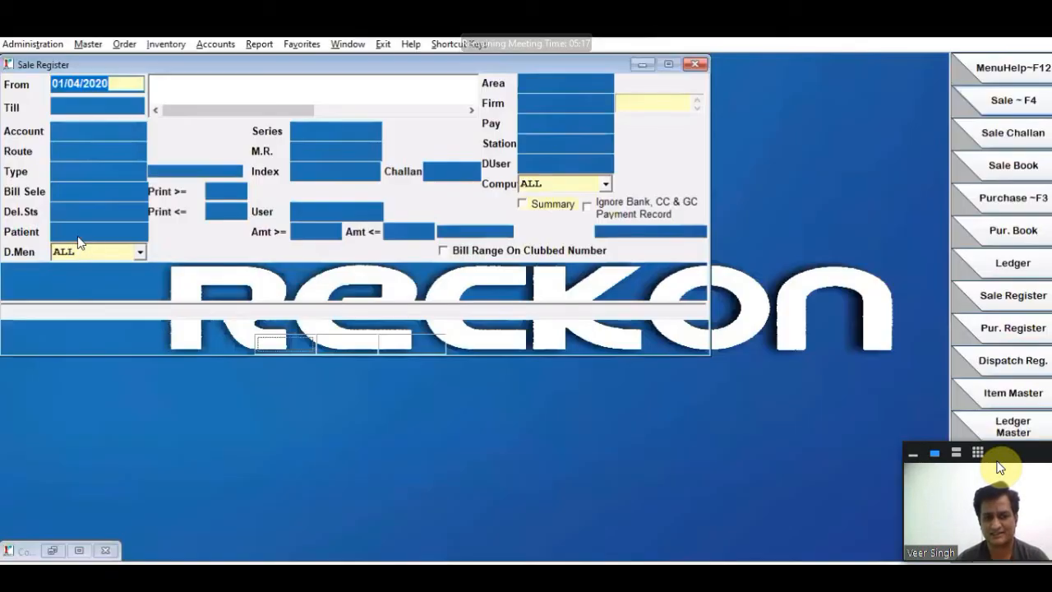
# - Keep the index on Date, enable Cash Credit Total, Bill Disc, Item Disc, MR and Station in the report settings, and save them
pyautogui.click(347, 172)
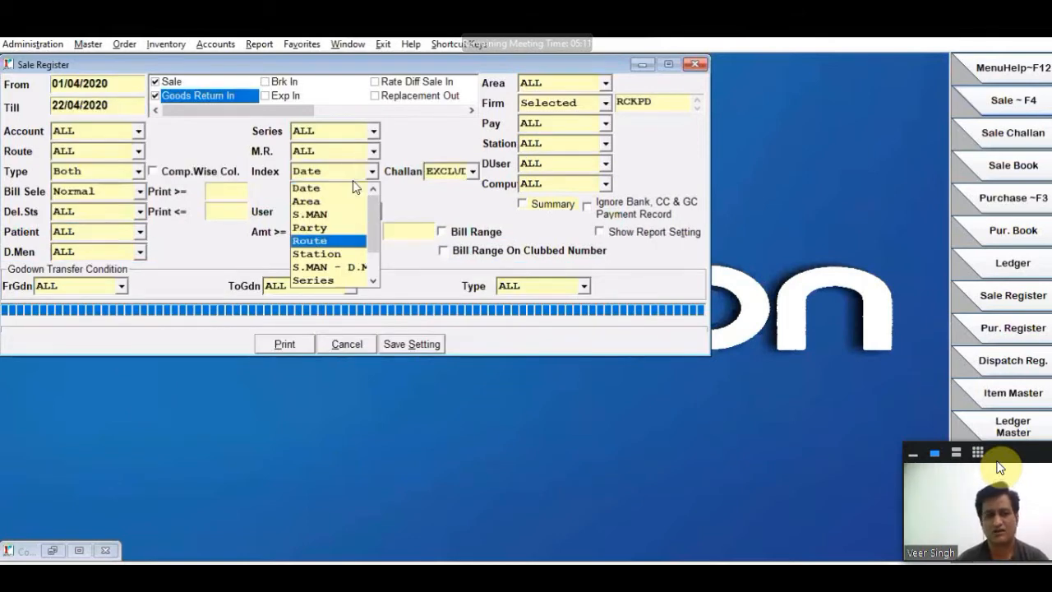
pyautogui.click(336, 189)
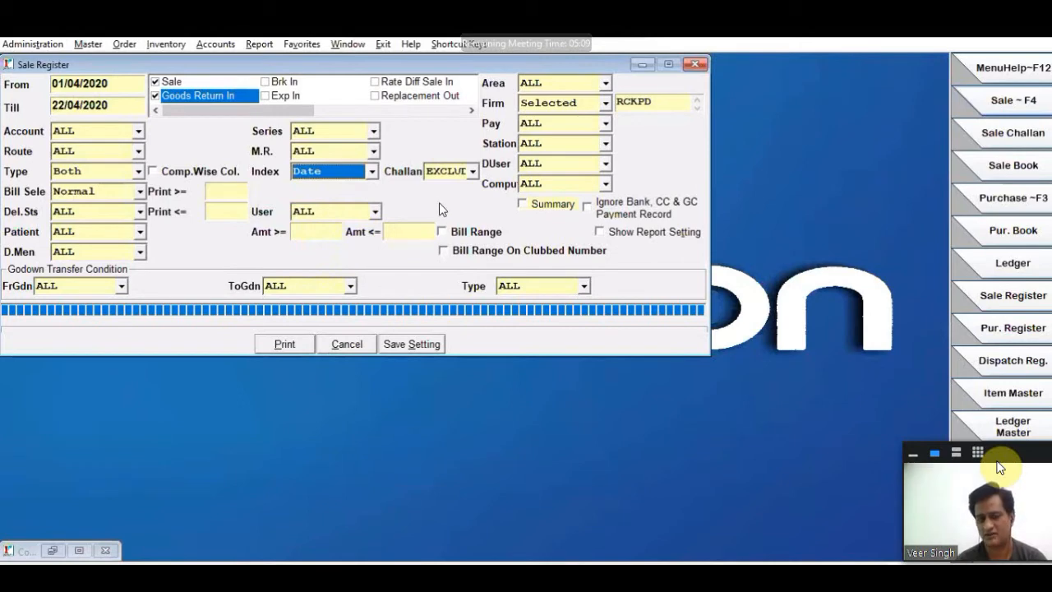
pyautogui.click(629, 232)
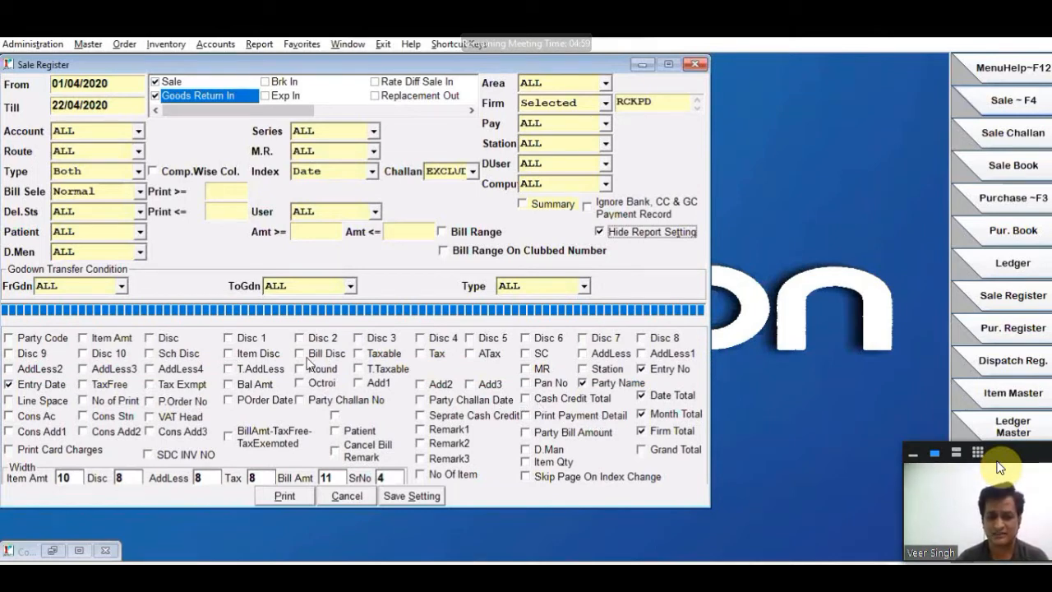
pyautogui.click(527, 399)
pyautogui.click(307, 357)
pyautogui.click(267, 356)
pyautogui.click(540, 371)
pyautogui.click(583, 369)
pyautogui.click(408, 495)
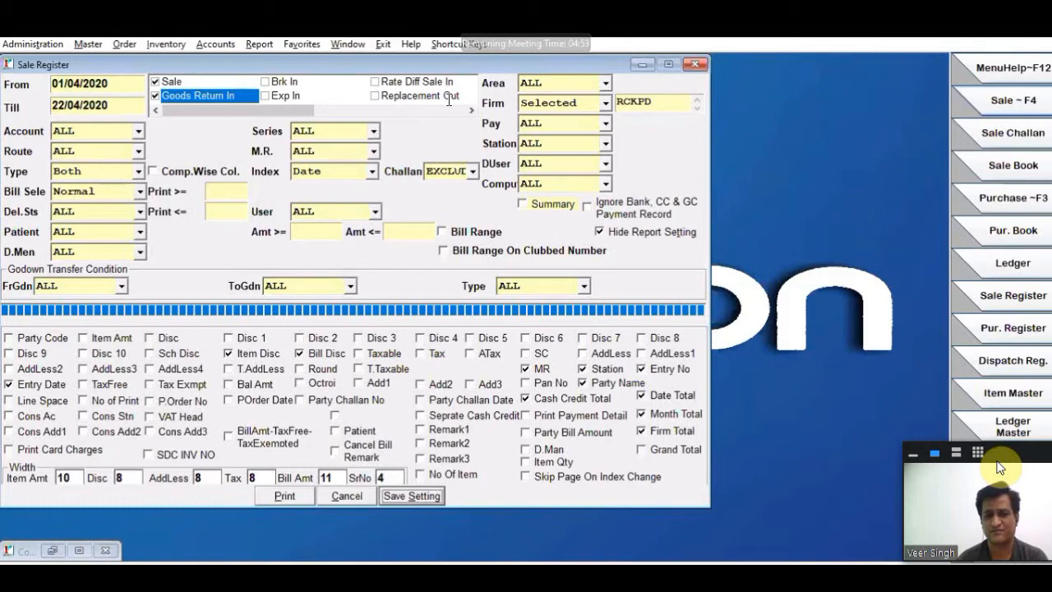
# - Generate the date-wise sale register, review its station, salesman and discount columns, and close it without printing
pyautogui.click(285, 496)
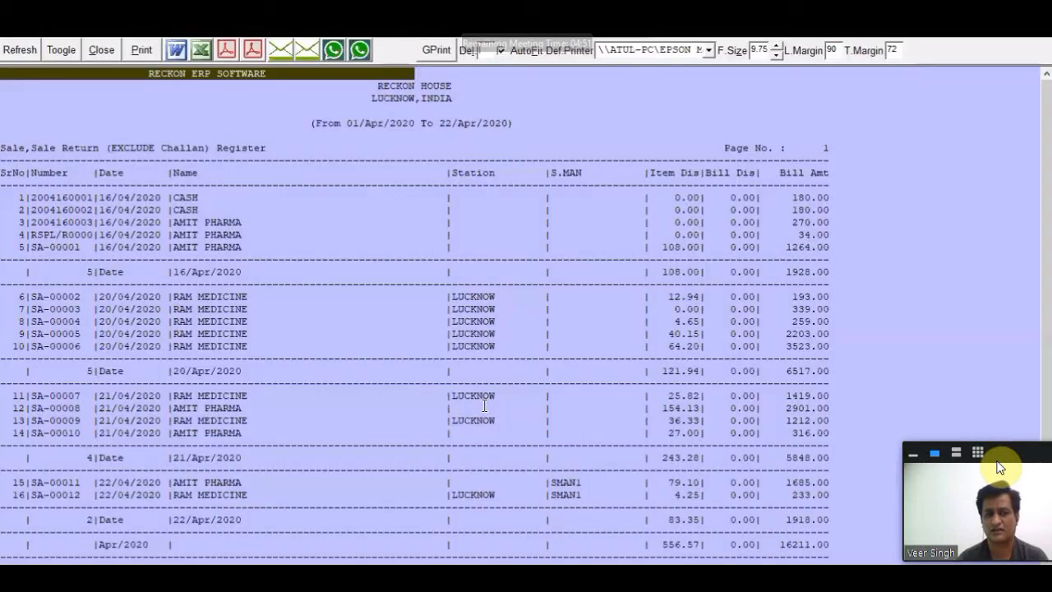
pyautogui.scroll(-1, 485, 405)
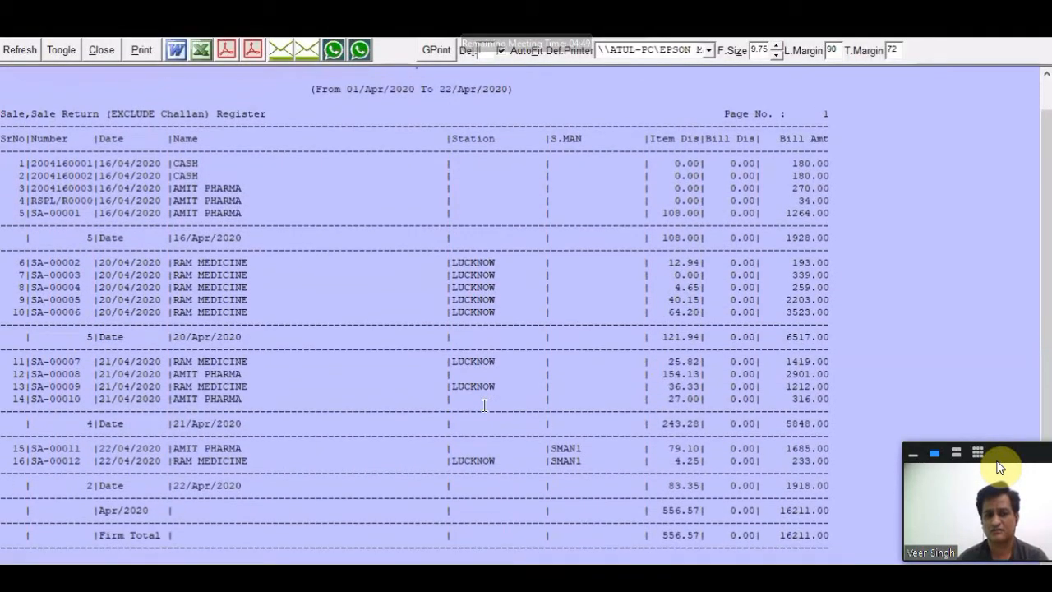
pyautogui.scroll(1, 485, 405)
pyautogui.scroll(-1, 485, 405)
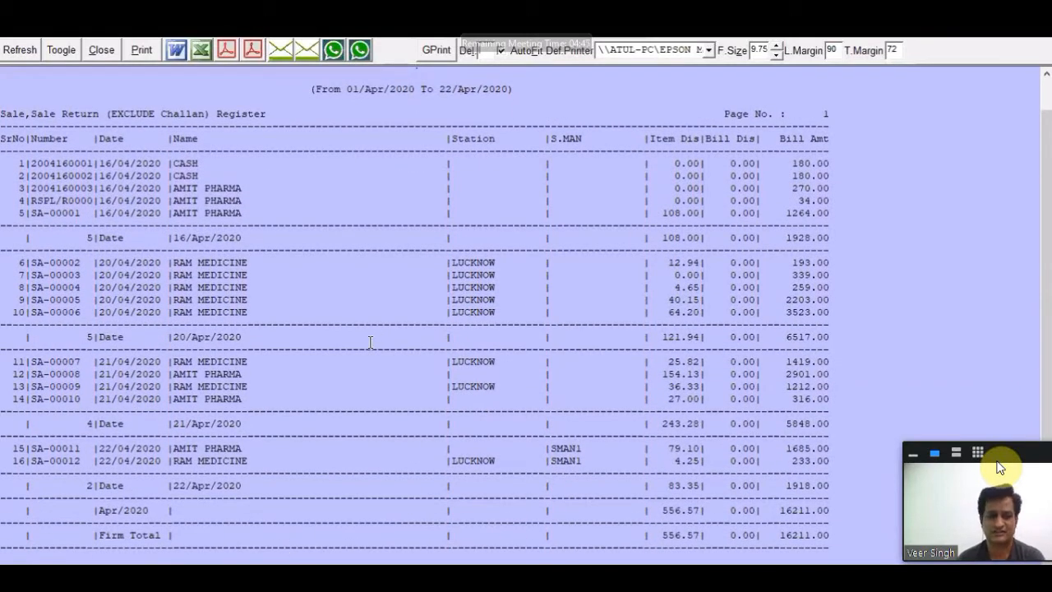
pyautogui.click(101, 50)
pyautogui.click(534, 352)
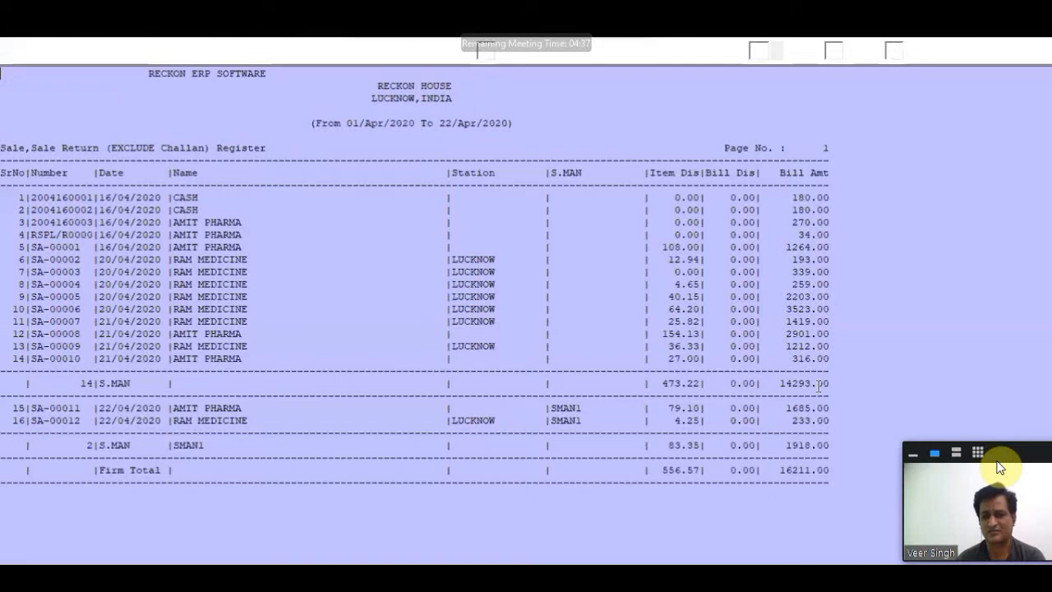
# - Check the salesman-wise totals in the register indexed by S.MAN, and save the Sale Register settings with that index
pyautogui.moveTo(168, 186); pyautogui.dragTo(756, 384)
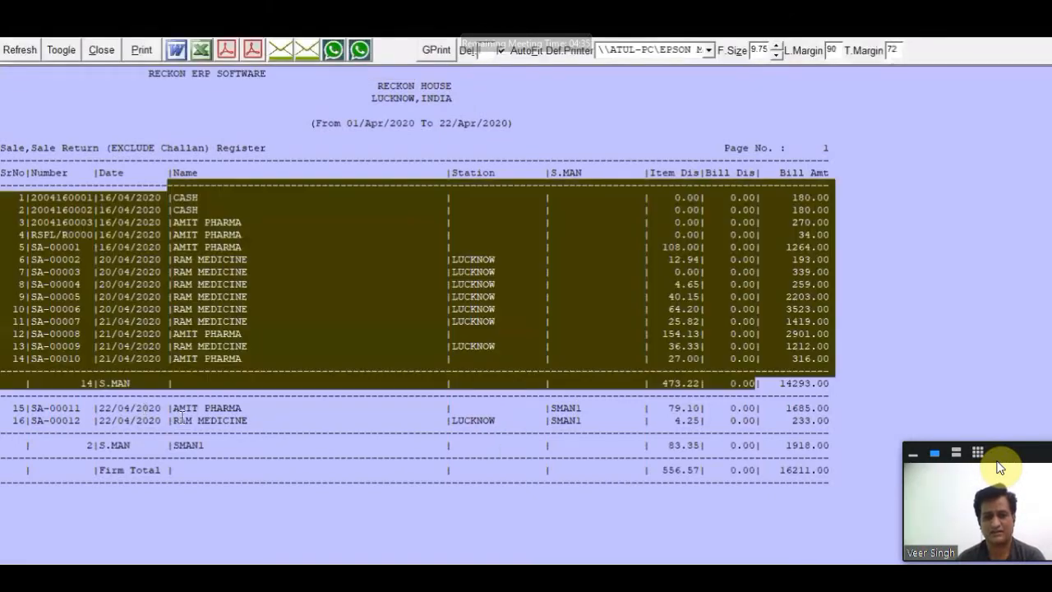
pyautogui.moveTo(664, 445); pyautogui.dragTo(824, 448)
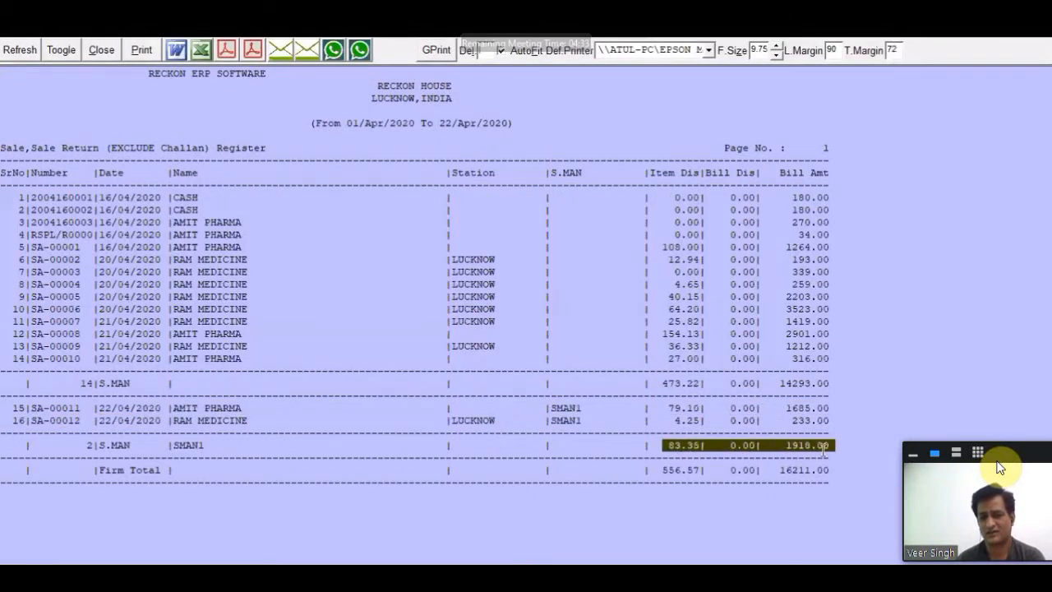
pyautogui.click(102, 53)
pyautogui.click(532, 351)
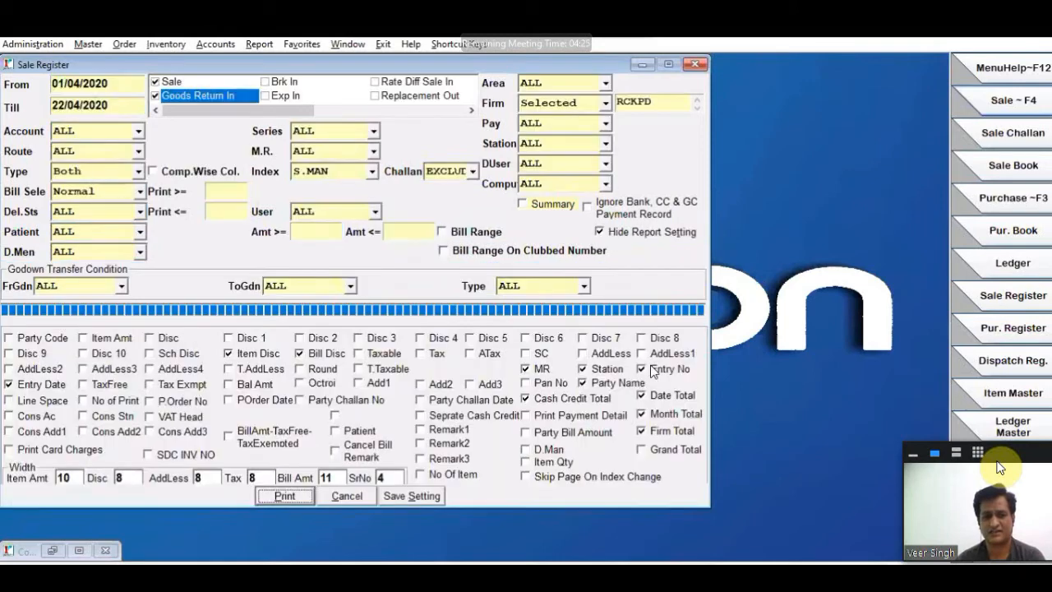
pyautogui.click(403, 497)
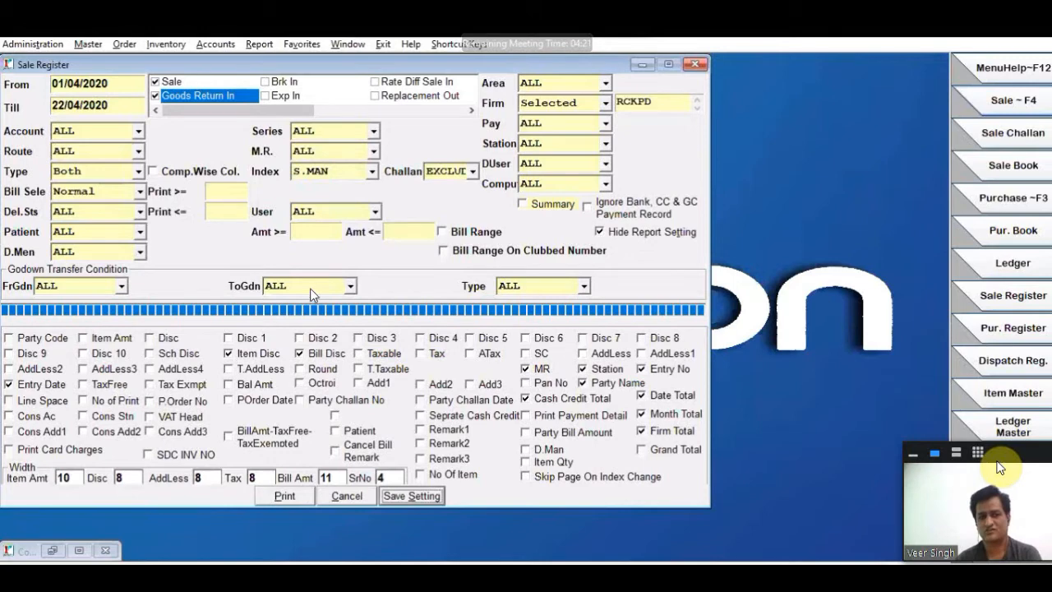
pyautogui.click(346, 497)
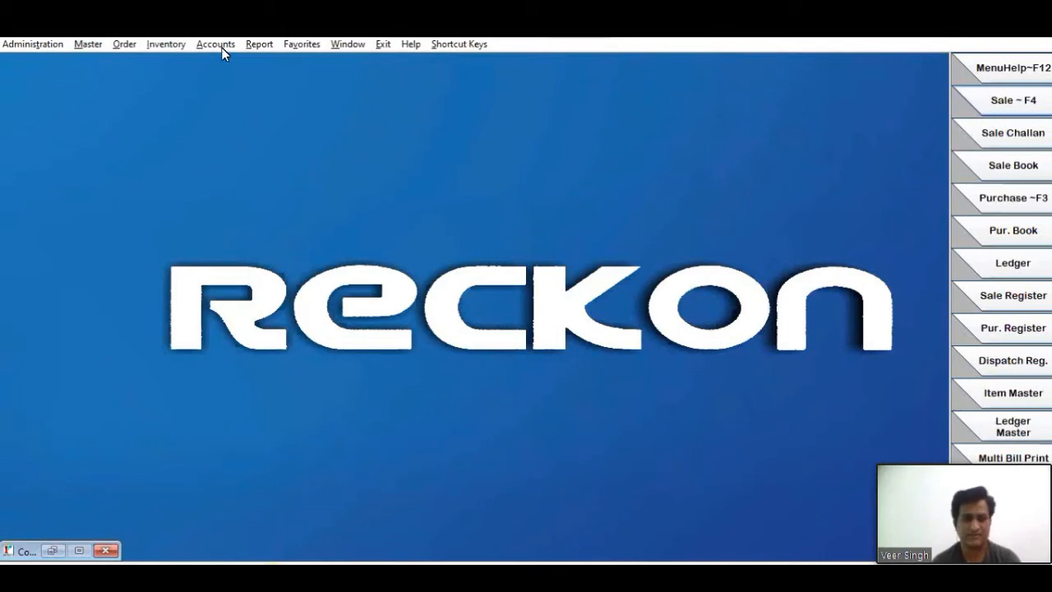
pyautogui.click(166, 46)
pyautogui.moveTo(173, 61)
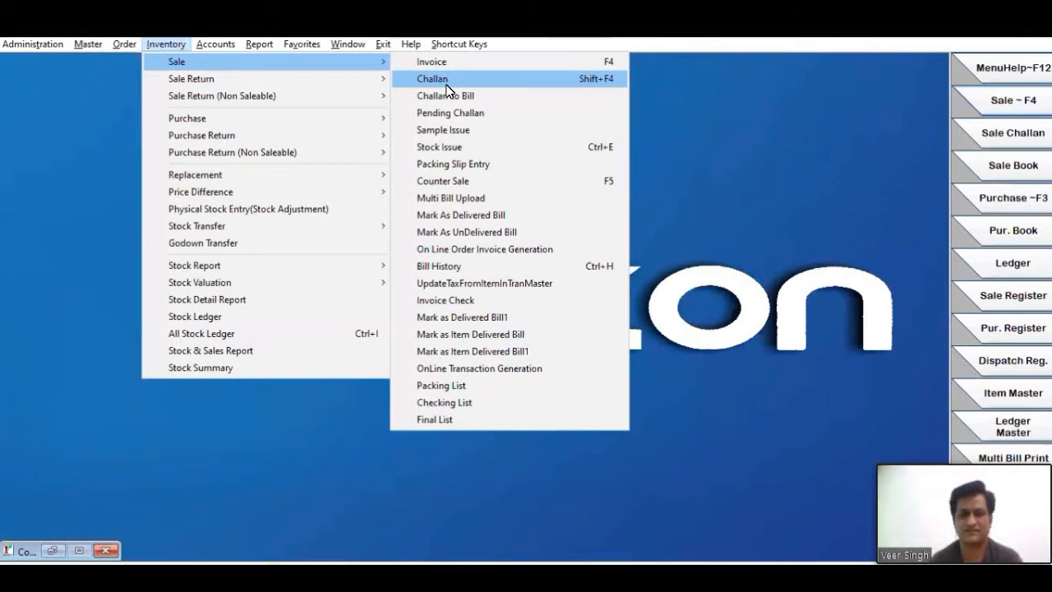
# - Start a sale challan in the MAIN series for RAM MEDICINE with salesman SMAN1
pyautogui.click(446, 84)
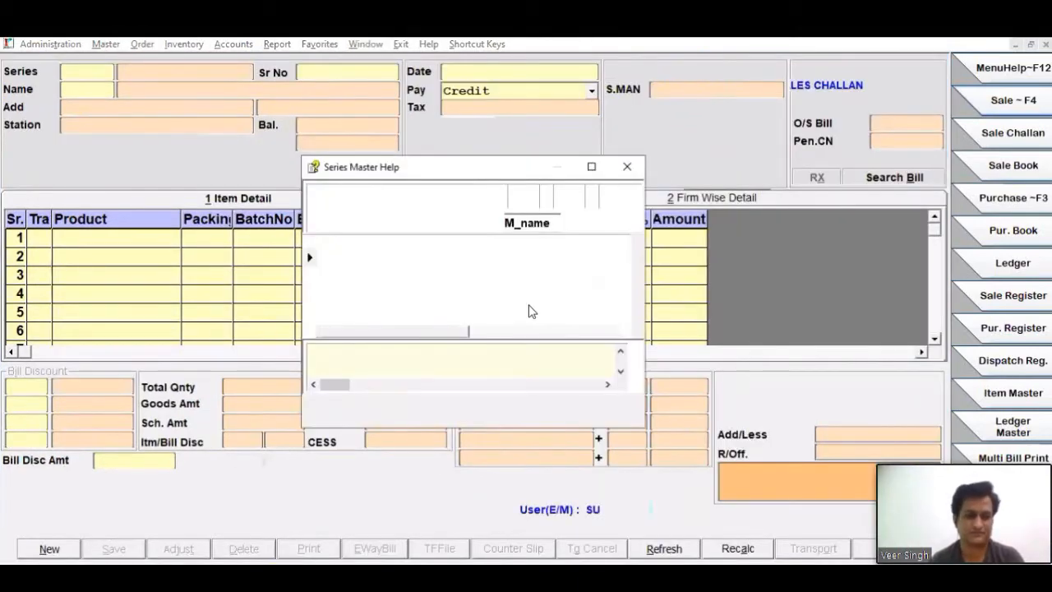
pyautogui.press('Return')
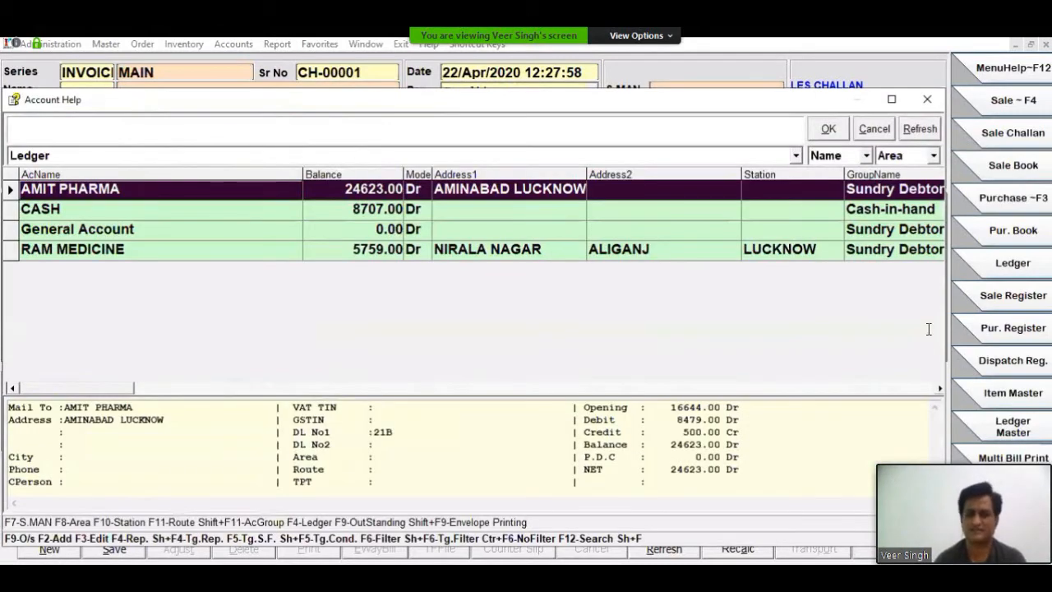
pyautogui.press('Down')
pyautogui.press('Down')
pyautogui.press('Down')
pyautogui.press('Return')
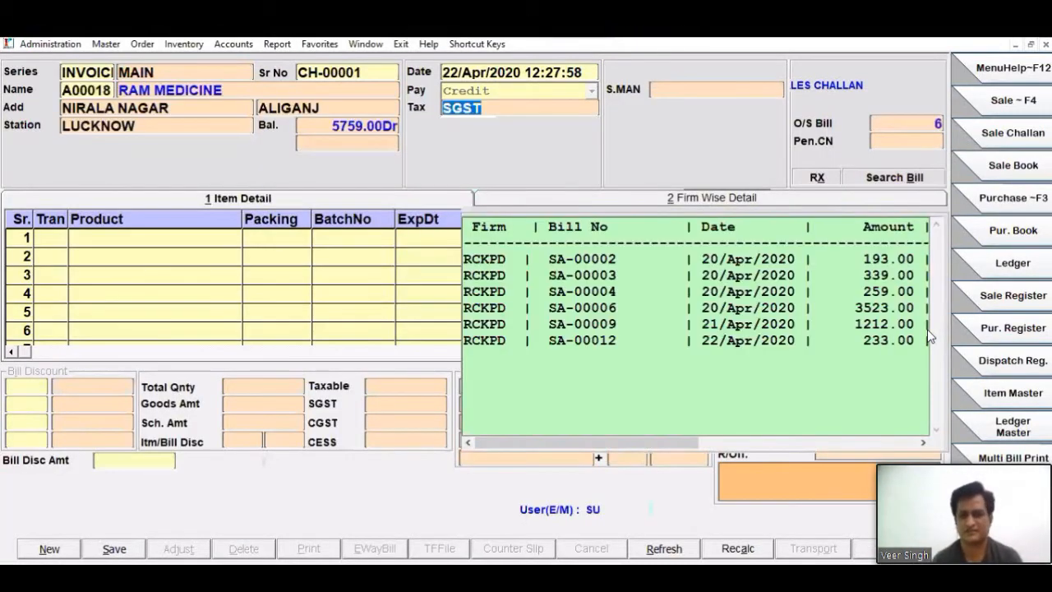
pyautogui.press('Return')
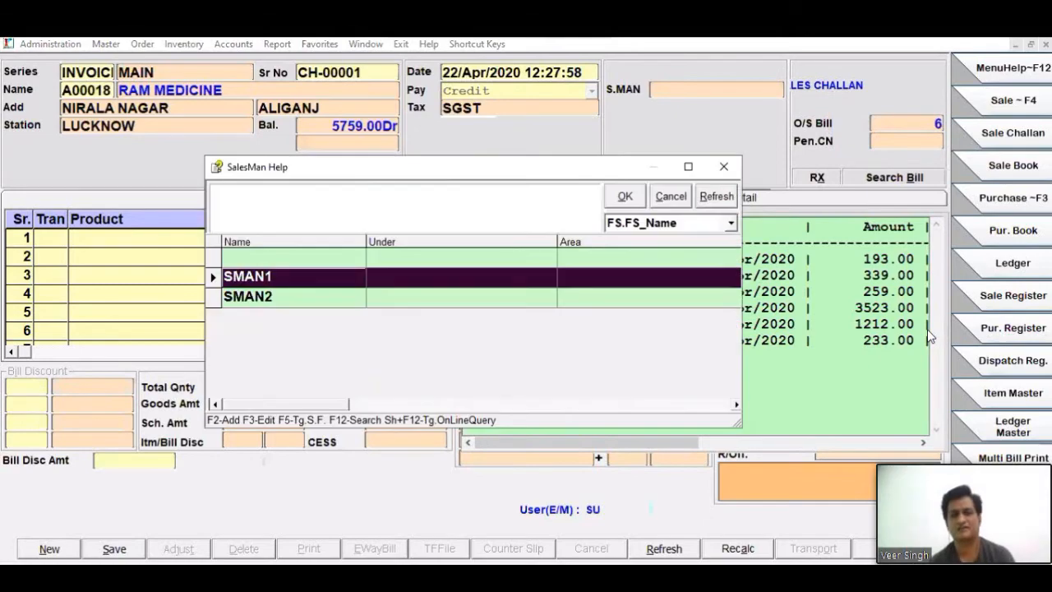
pyautogui.press('Return')
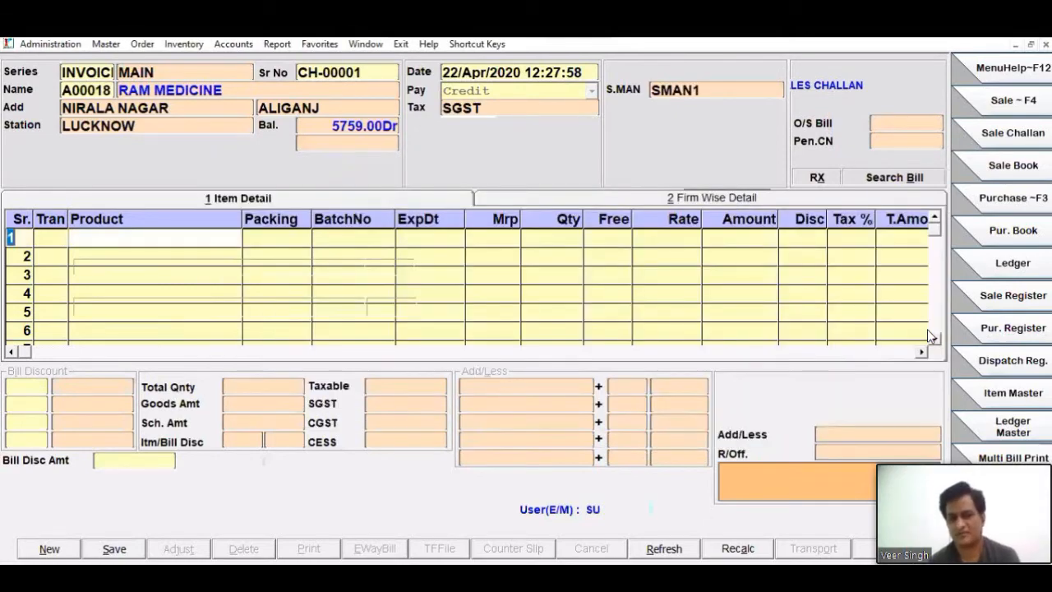
# - Add A TO Z GOLD CAP from batch P1 with quantity 10 to the challan
pyautogui.press('Return')
pyautogui.press('Return')
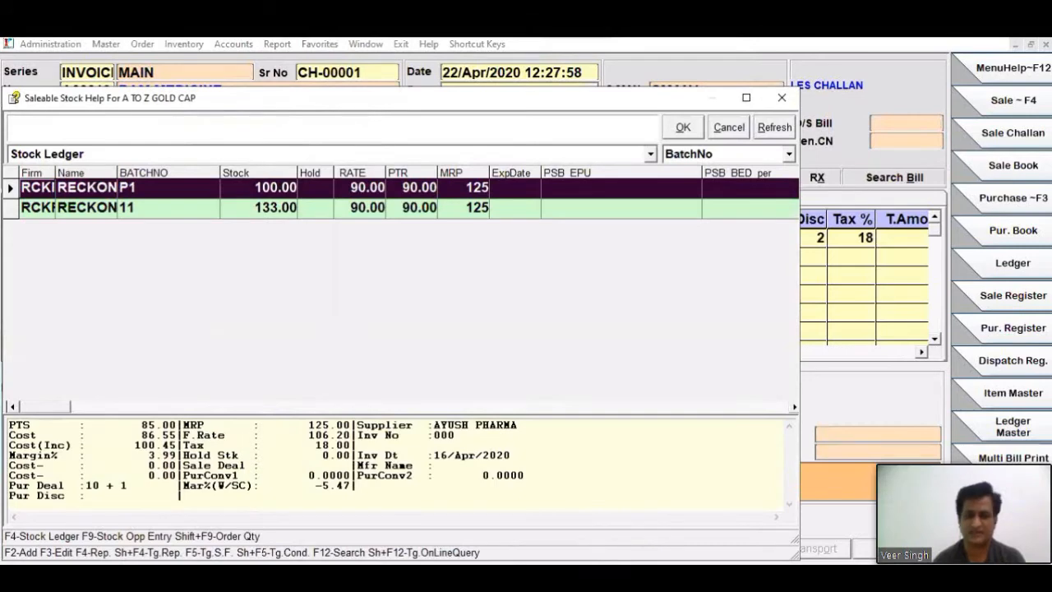
pyautogui.press('Escape')
pyautogui.write('10')
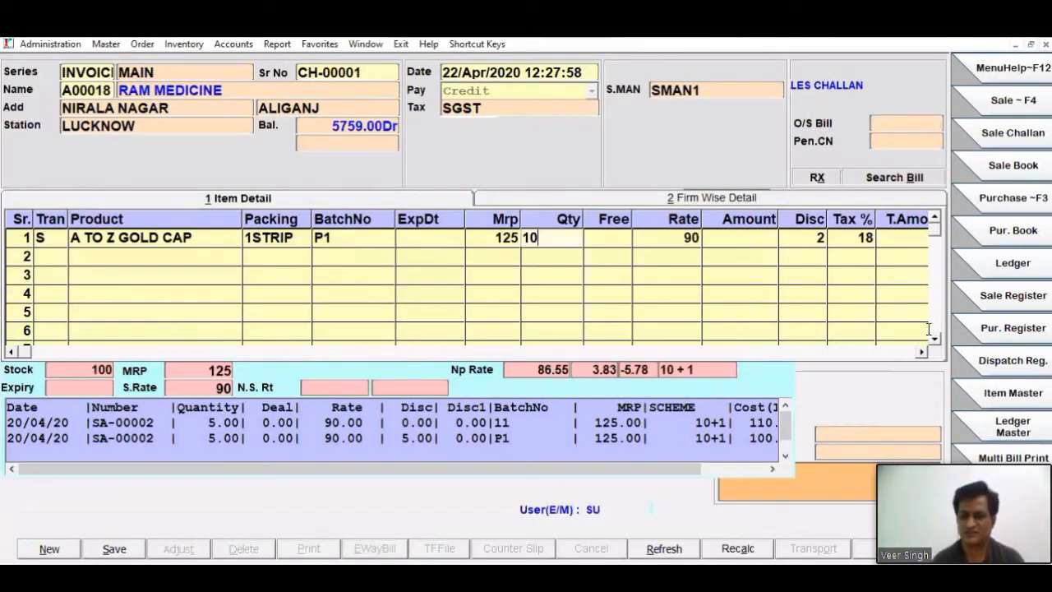
pyautogui.press('Return')
pyautogui.press('Return')
pyautogui.press('Return')
pyautogui.press('Return')
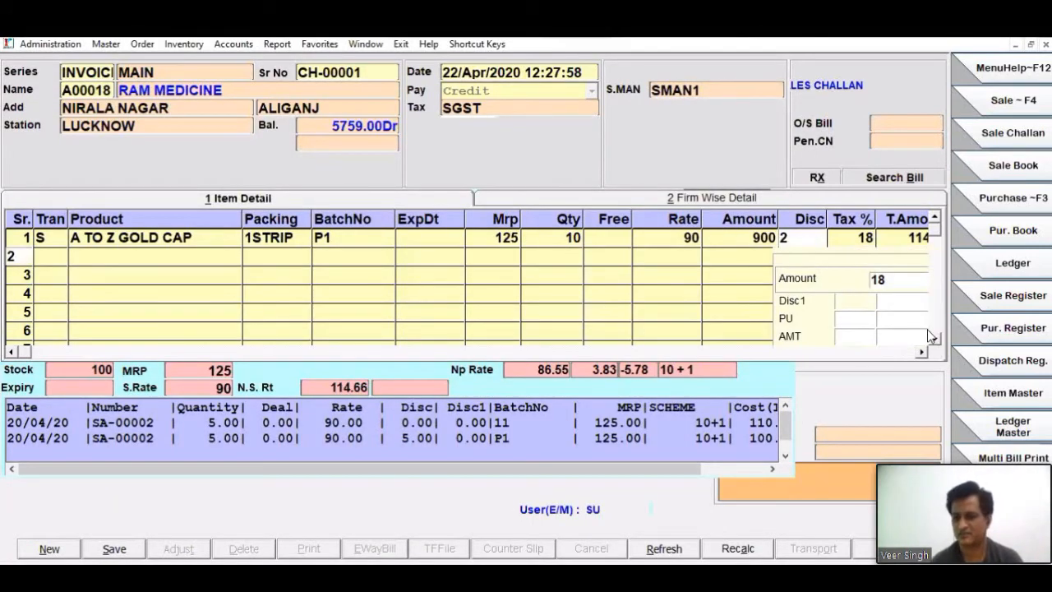
pyautogui.press('Return')
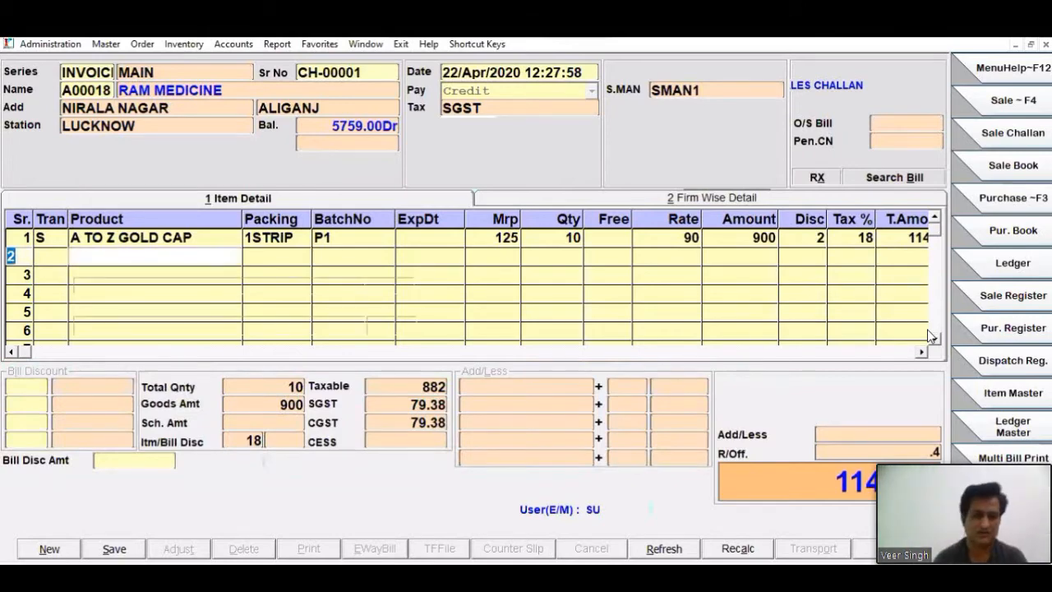
# - Add ABD PLUS TABLET with quantity 2 as the second item and save the challan
pyautogui.press('Return')
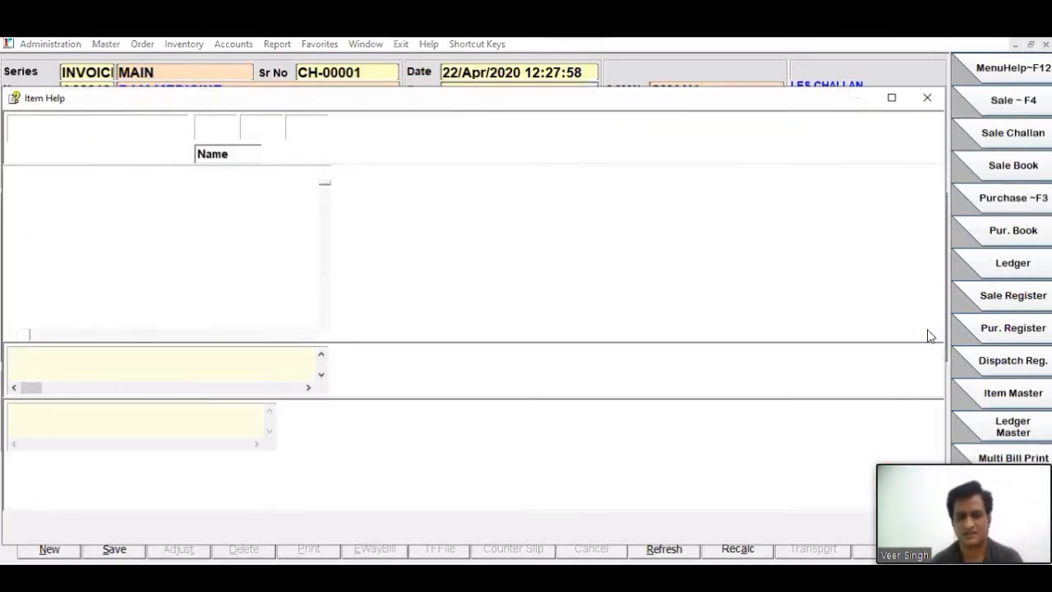
pyautogui.press('Down')
pyautogui.press('Down')
pyautogui.press('Down')
pyautogui.press('Down')
pyautogui.press('Down')
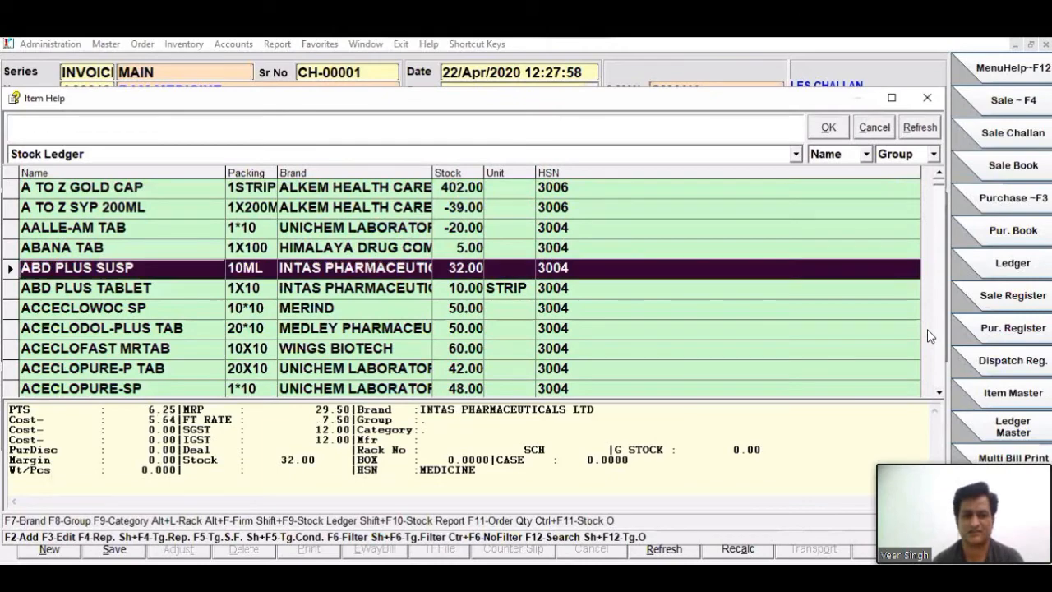
pyautogui.press('Return')
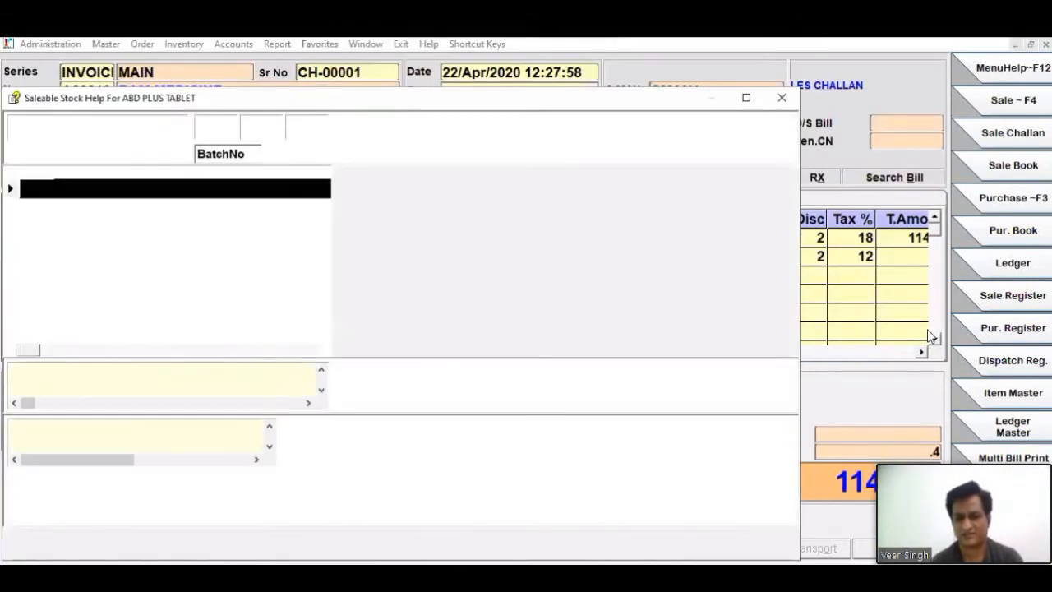
pyautogui.press('Return')
pyautogui.write('2')
pyautogui.press('Return')
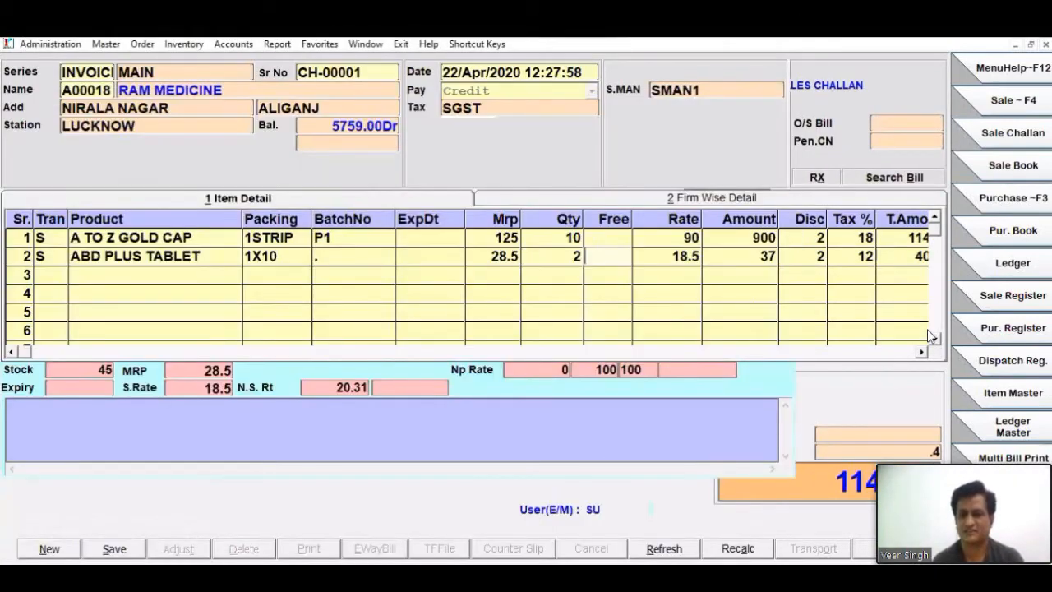
pyautogui.press('Return')
pyautogui.press('Return')
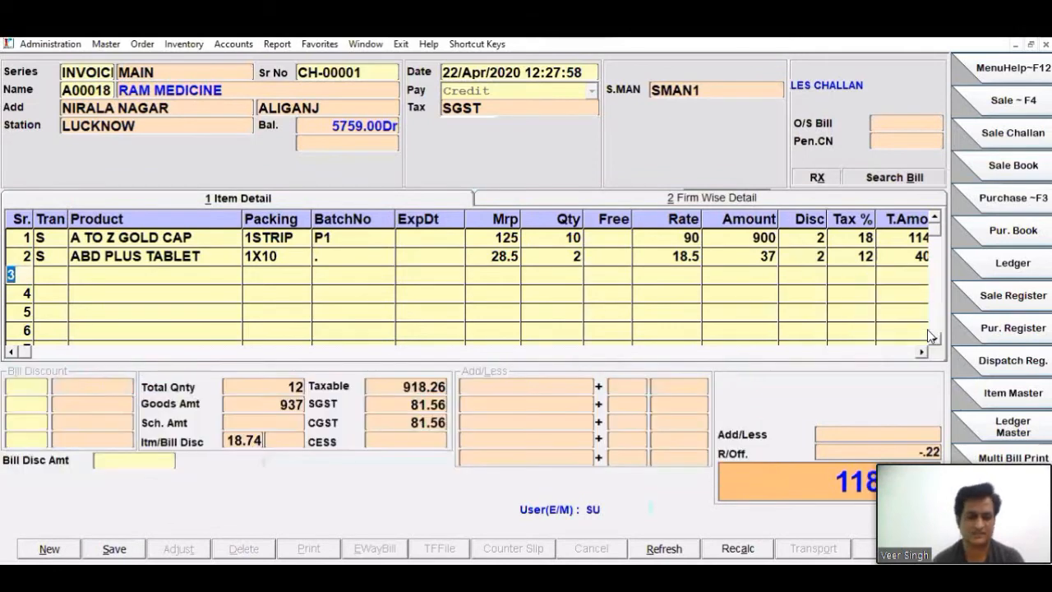
pyautogui.hotkey('alt', 's')
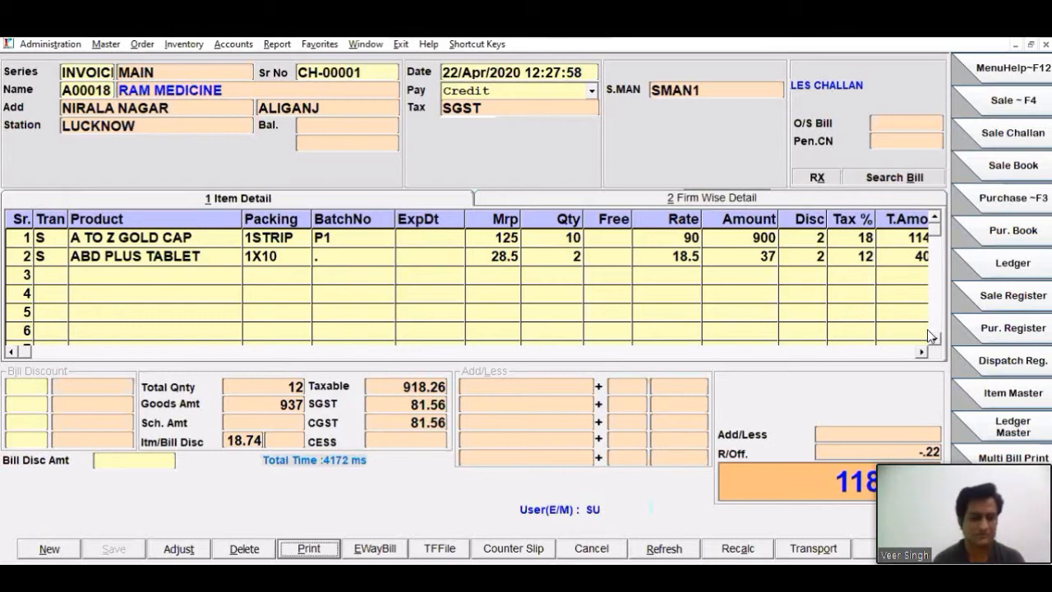
# - Start another sale challan for RAM MEDICINE, leaving the salesman blank
pyautogui.hotkey('alt', 'n')
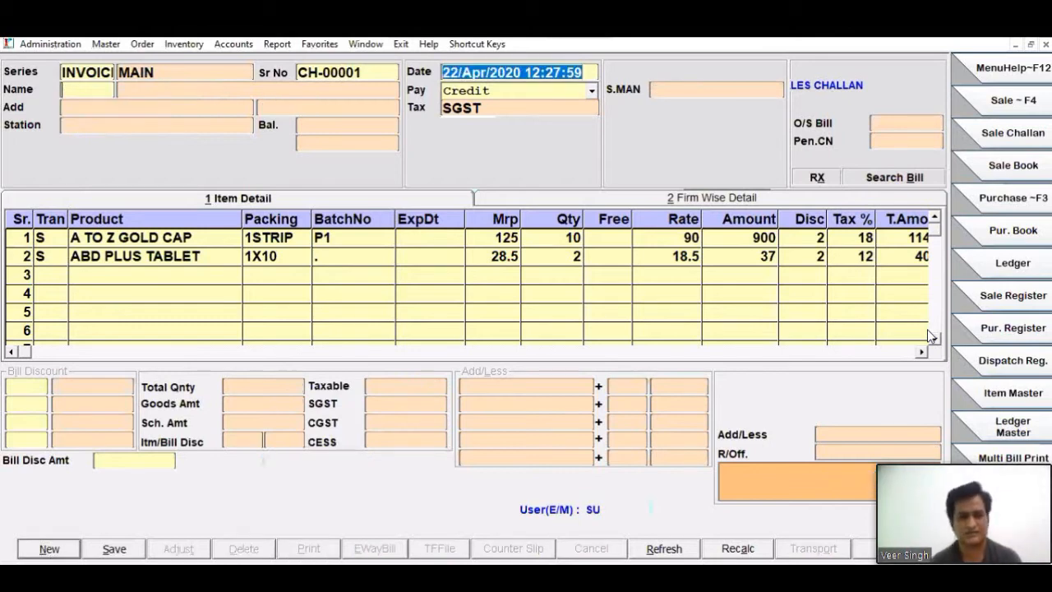
pyautogui.press('Return')
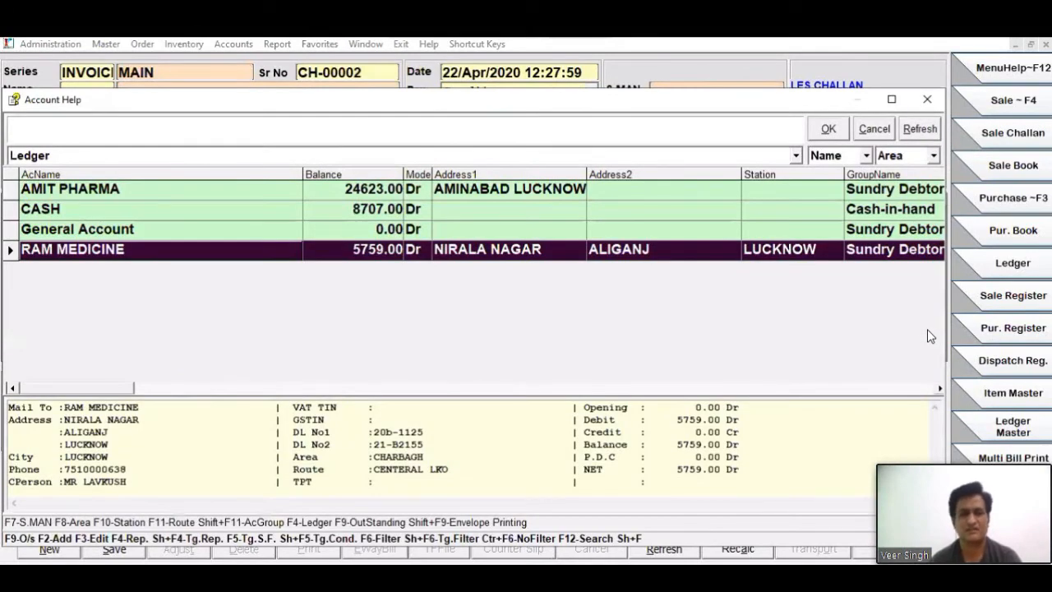
pyautogui.press('Escape')
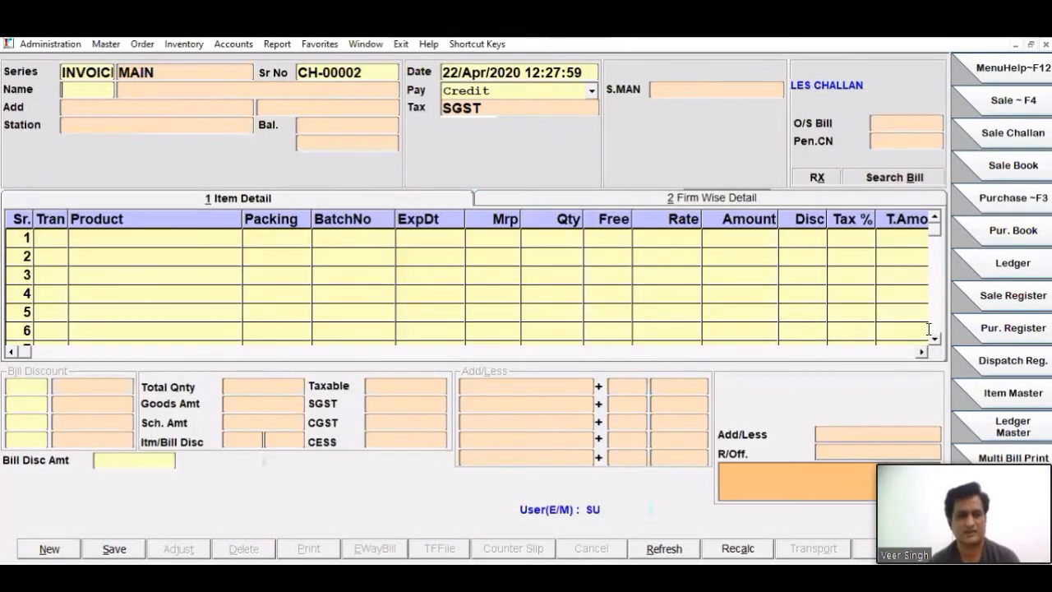
pyautogui.press('Escape')
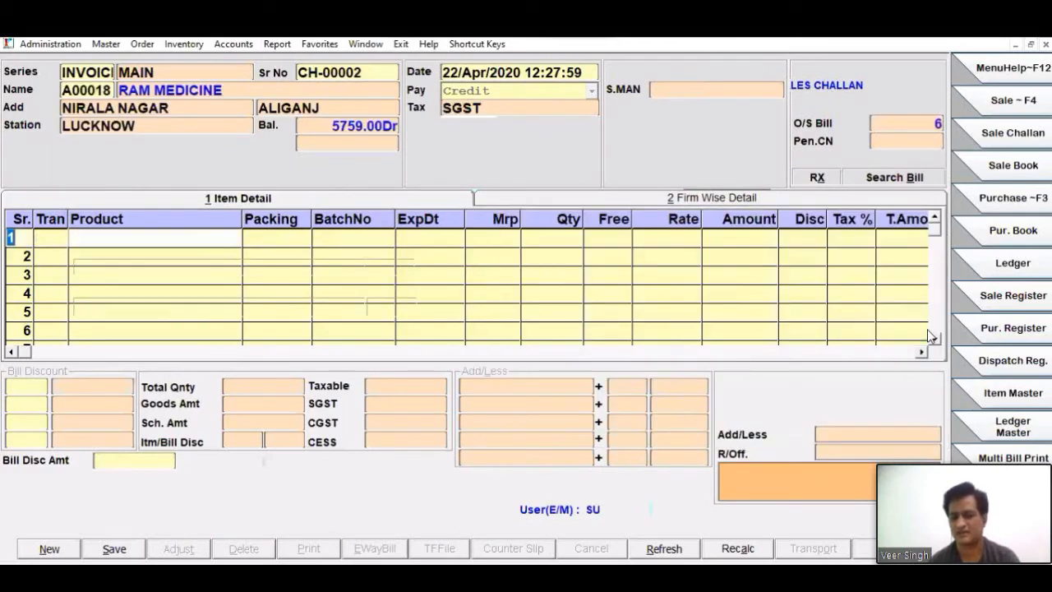
# - Add ACECLOFAST MRTAB with quantity 5 as the first item of the new challan
pyautogui.press('Return')
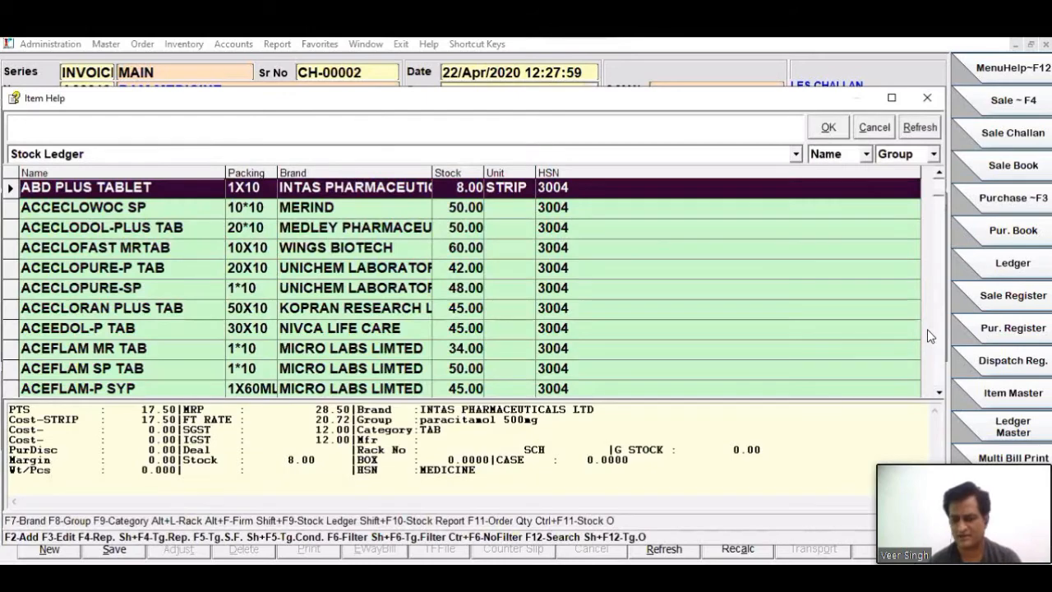
pyautogui.press('Down')
pyautogui.press('Down')
pyautogui.press('Down')
pyautogui.press('Return')
pyautogui.write('55')
pyautogui.press('BackSpace')
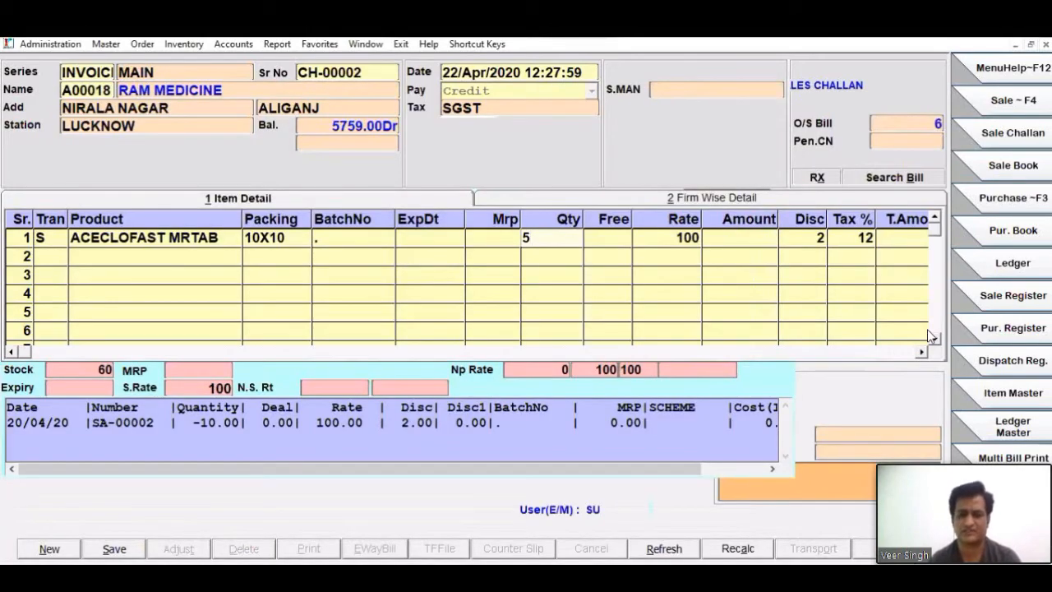
pyautogui.press('Return')
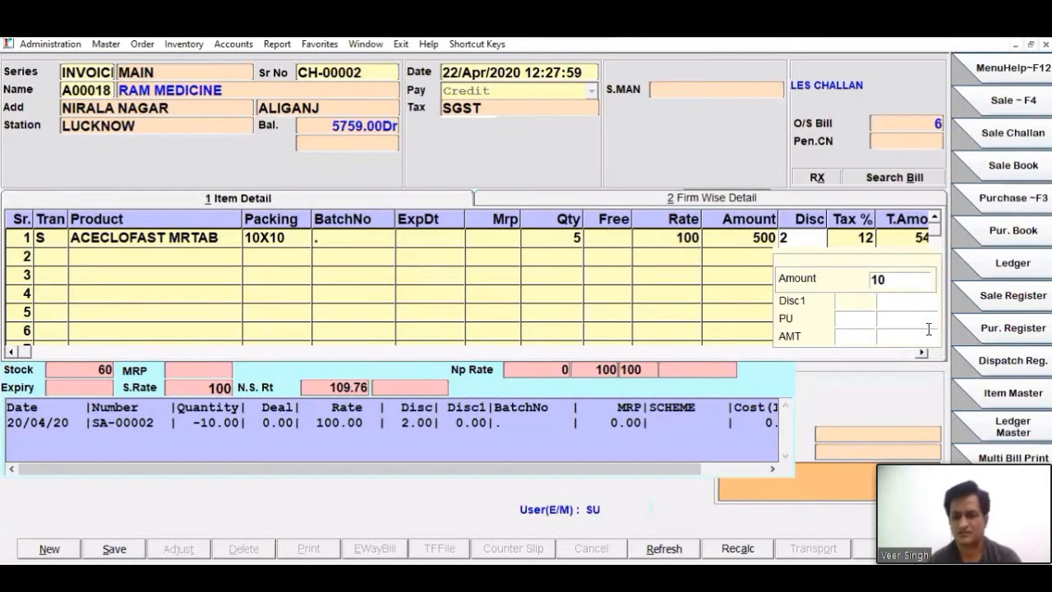
pyautogui.press('Return')
pyautogui.press('Return')
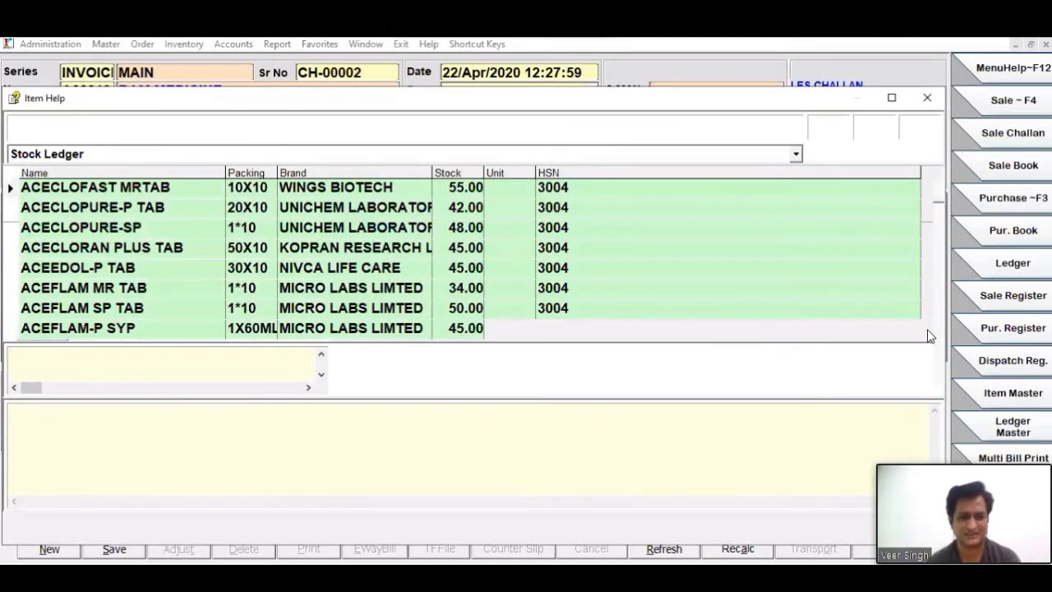
# - Add ACECLOPURE-SP with quantity 5 as the second challan item
pyautogui.press('Down')
pyautogui.press('Down')
pyautogui.press('Return')
pyautogui.press('Return')
pyautogui.write('5')
pyautogui.press('Return')
pyautogui.press('Return')
pyautogui.press('Return')
pyautogui.press('Return')
pyautogui.press('Return')
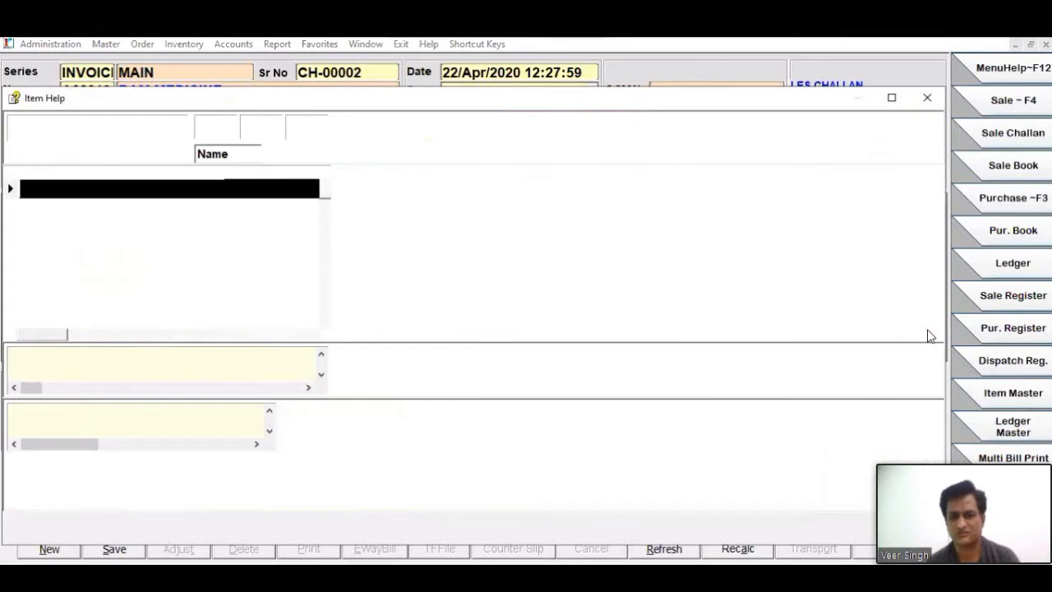
# - Add ACEFLAM MR TAB with quantity 5 as the third challan item
pyautogui.press('Down')
pyautogui.press('Down')
pyautogui.press('Down')
pyautogui.press('Return')
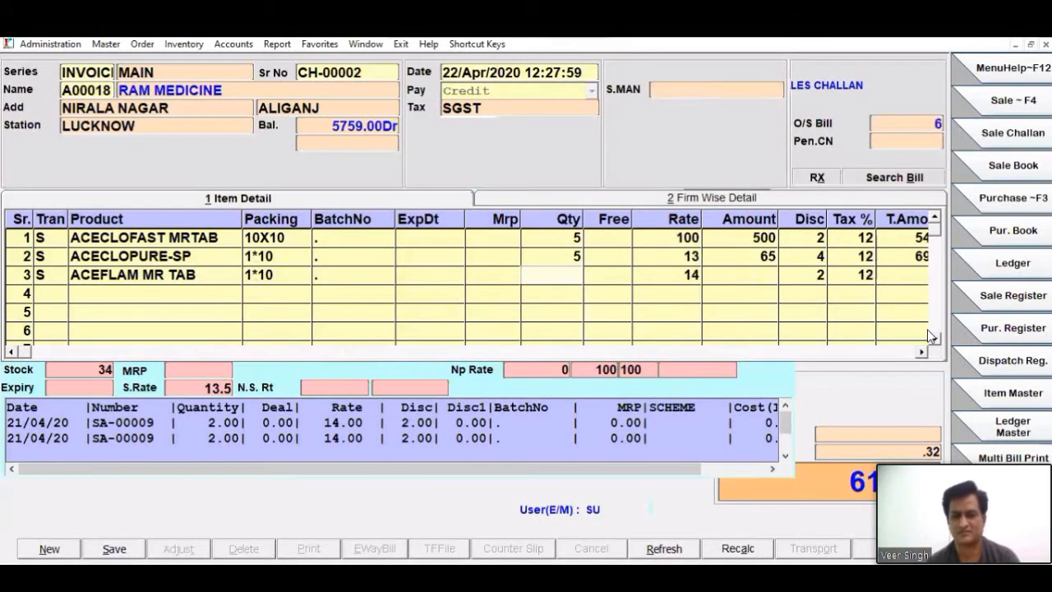
pyautogui.write('5')
pyautogui.press('Return')
pyautogui.press('Return')
pyautogui.press('Return')
pyautogui.press('Return')
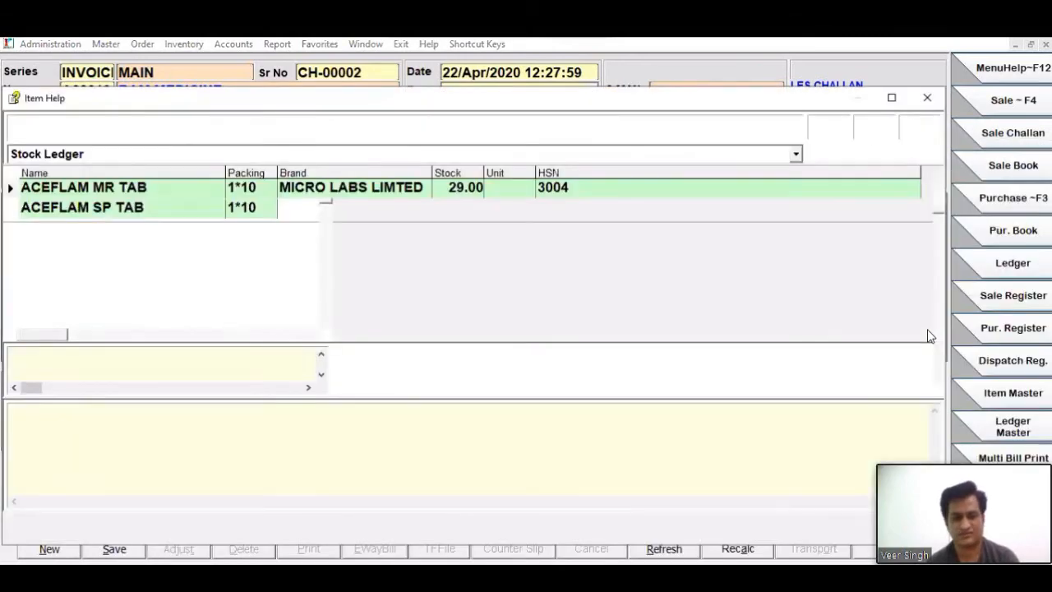
# - Add BANDAGE4" with quantity 5 as the fourth challan item
pyautogui.press('Return')
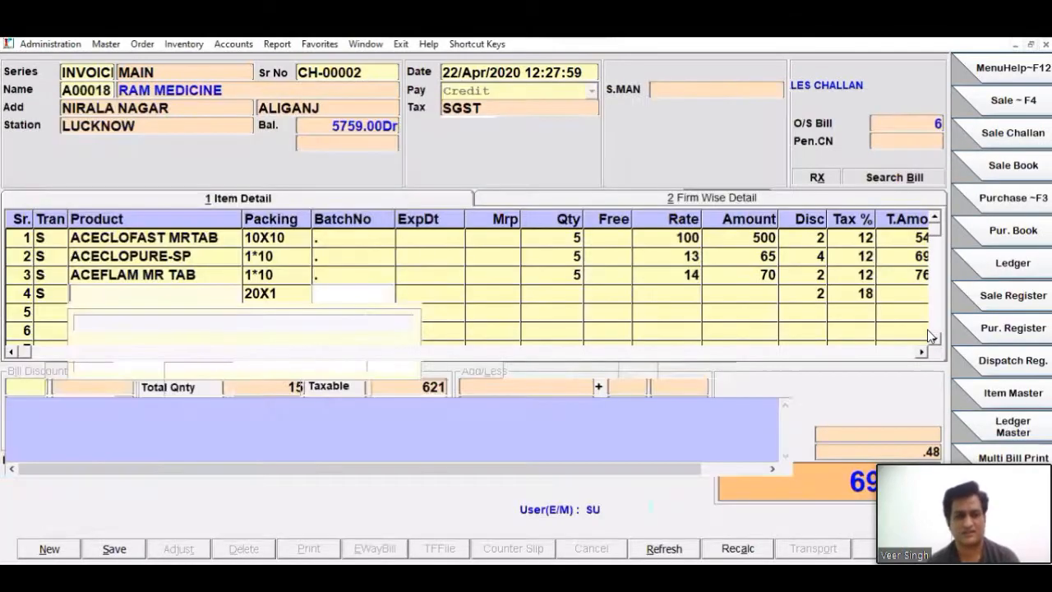
pyautogui.press('Return')
pyautogui.write('5')
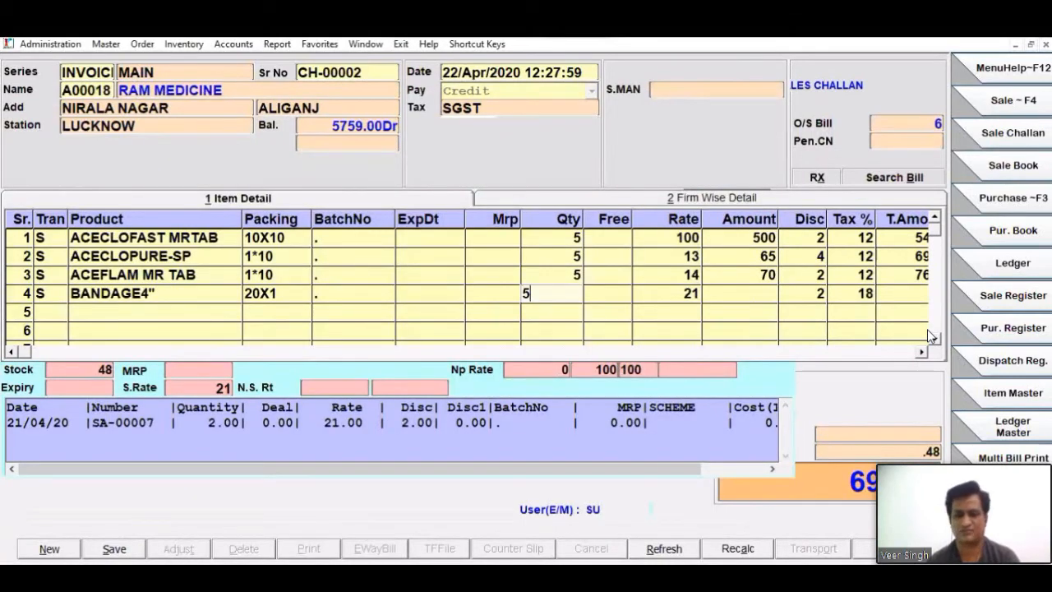
pyautogui.press('Return')
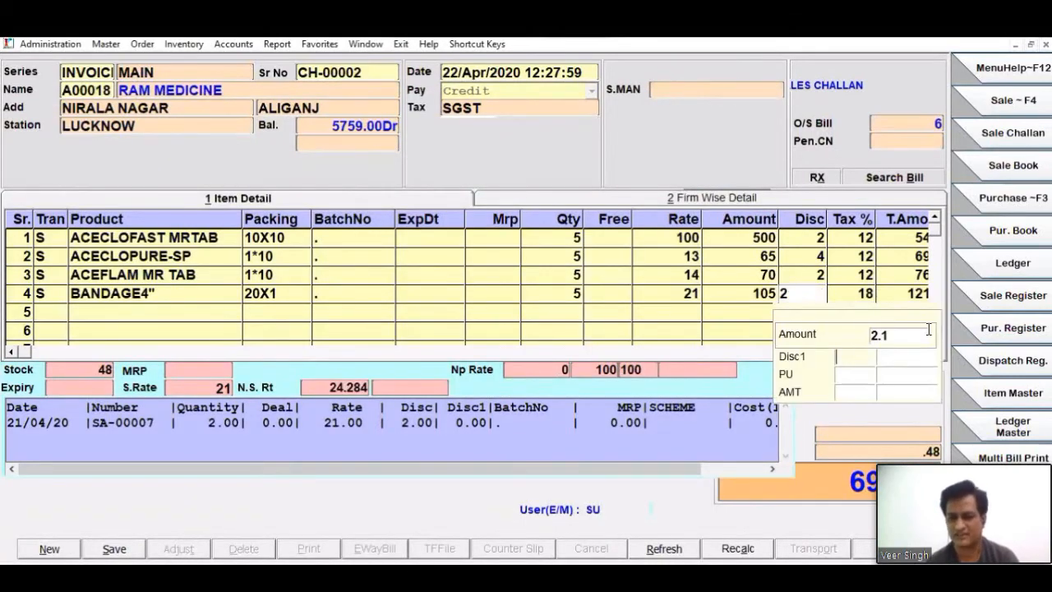
pyautogui.press('Return')
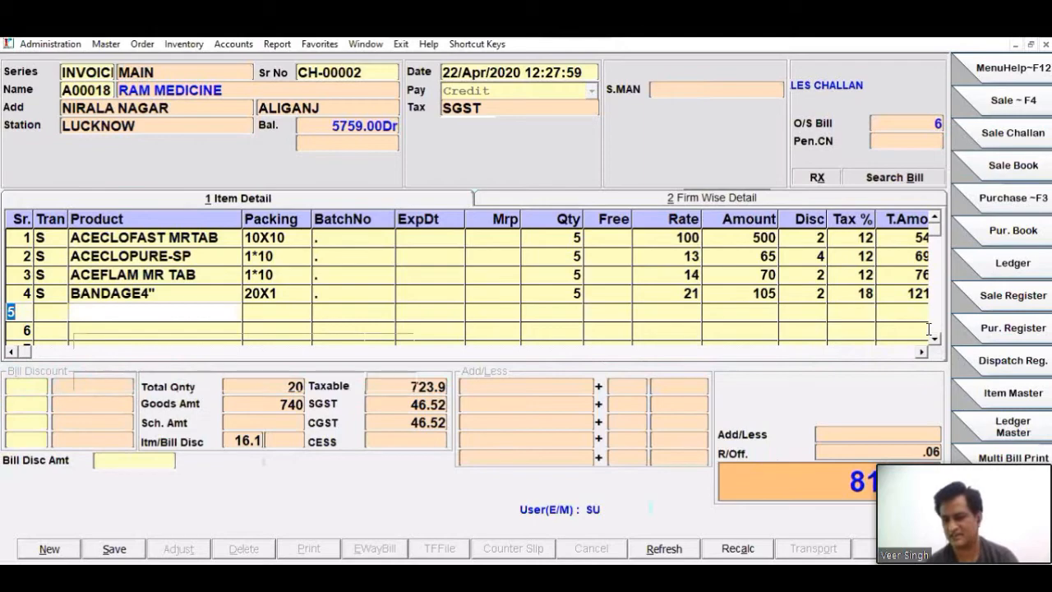
# - Add BECOSULES CAP with quantity 5 as the fifth item, save the challan and close its entry form
pyautogui.press('Return')
pyautogui.press('Return')
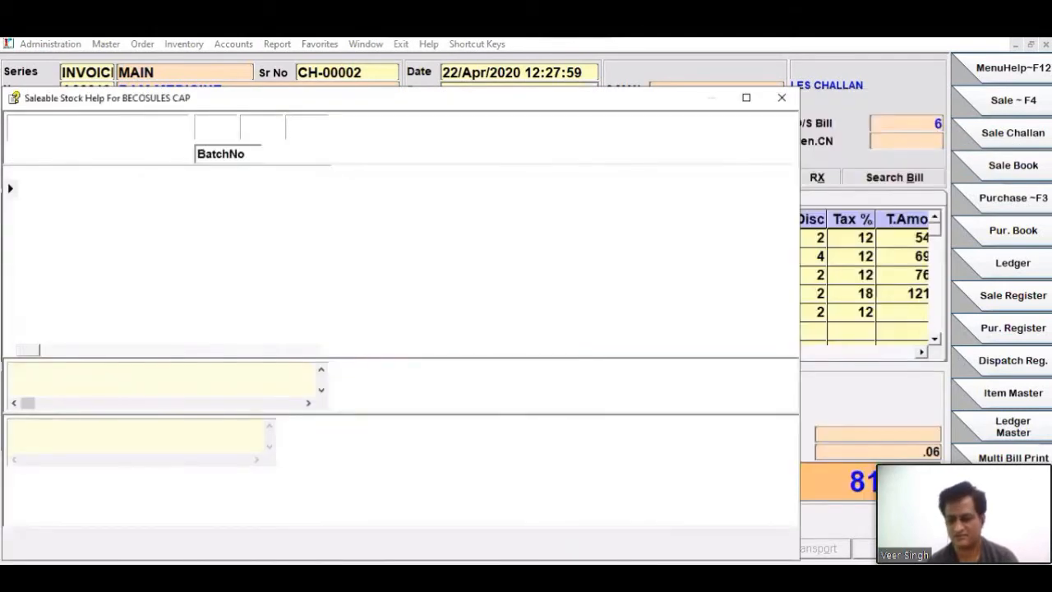
pyautogui.press('Return')
pyautogui.write('5')
pyautogui.press('Return')
pyautogui.press('Return')
pyautogui.press('Return')
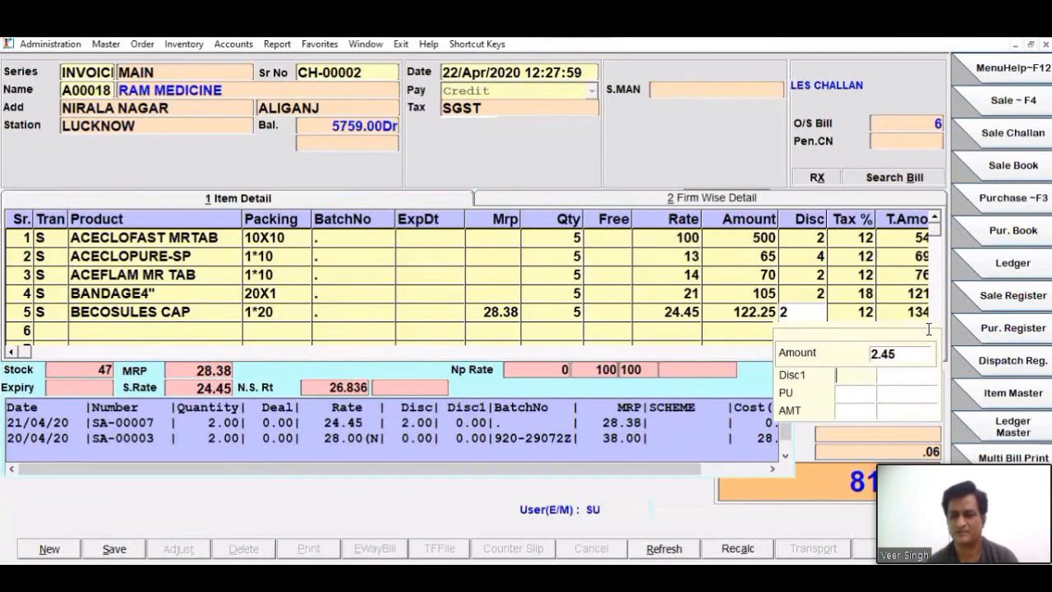
pyautogui.press('Return')
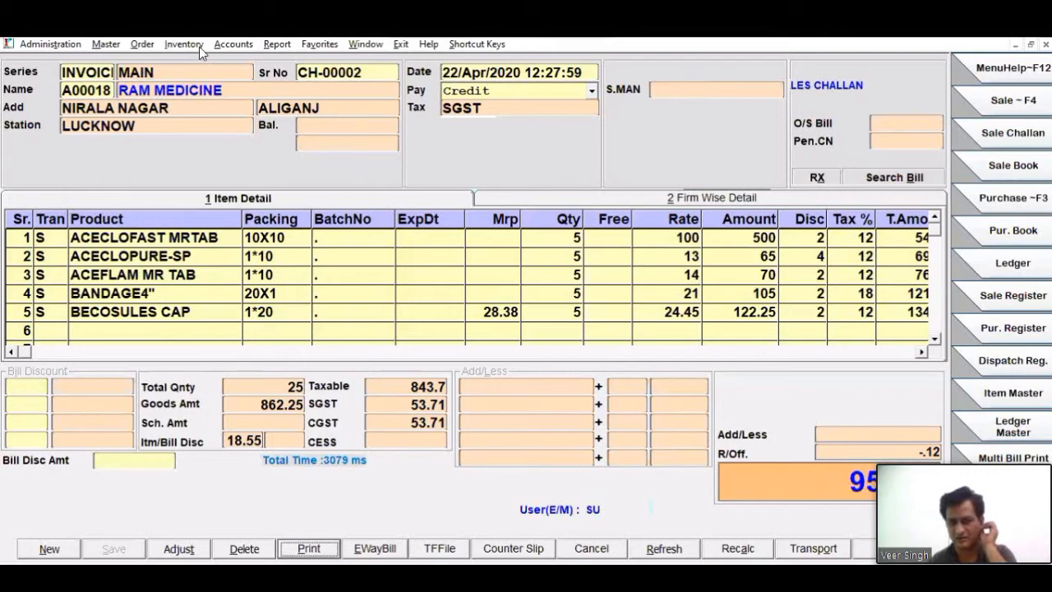
pyautogui.press('Escape')
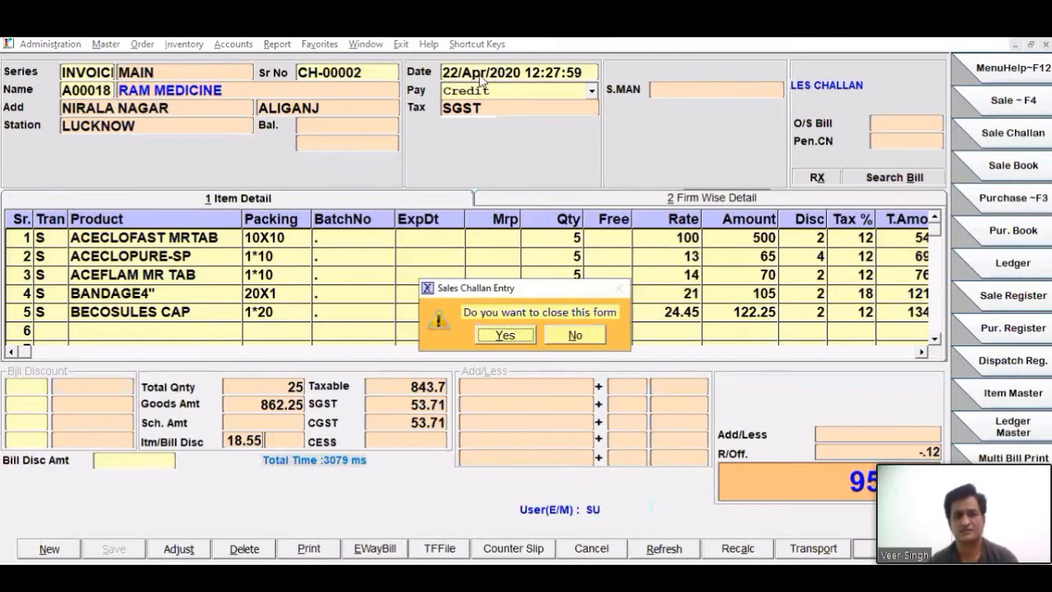
pyautogui.press('Return')
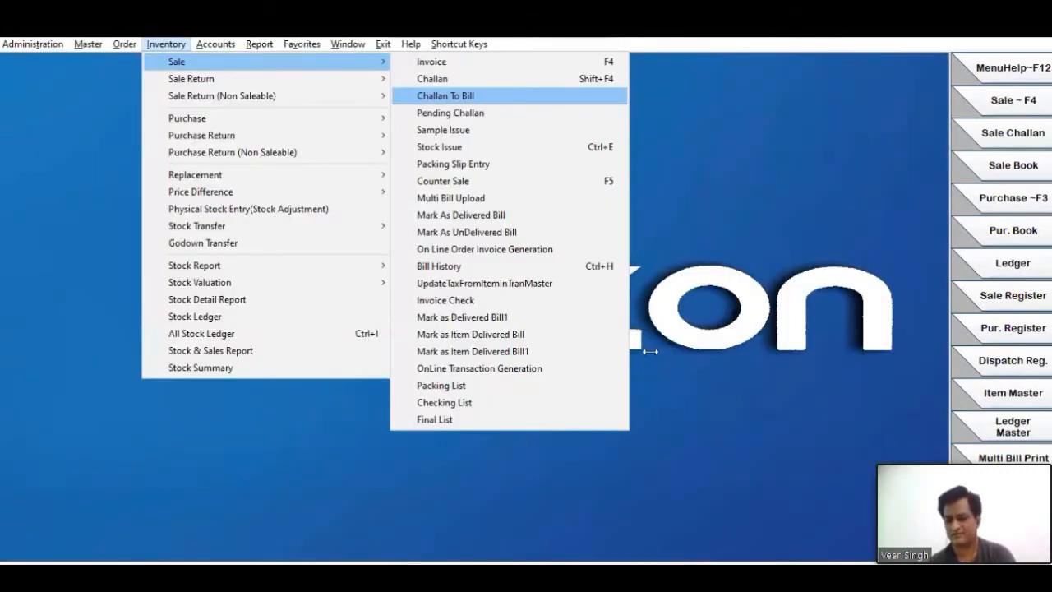
# - Open Challan To Bill, choose MAIN for both the series and the bill series, and load the pending challans
pyautogui.press('Return')
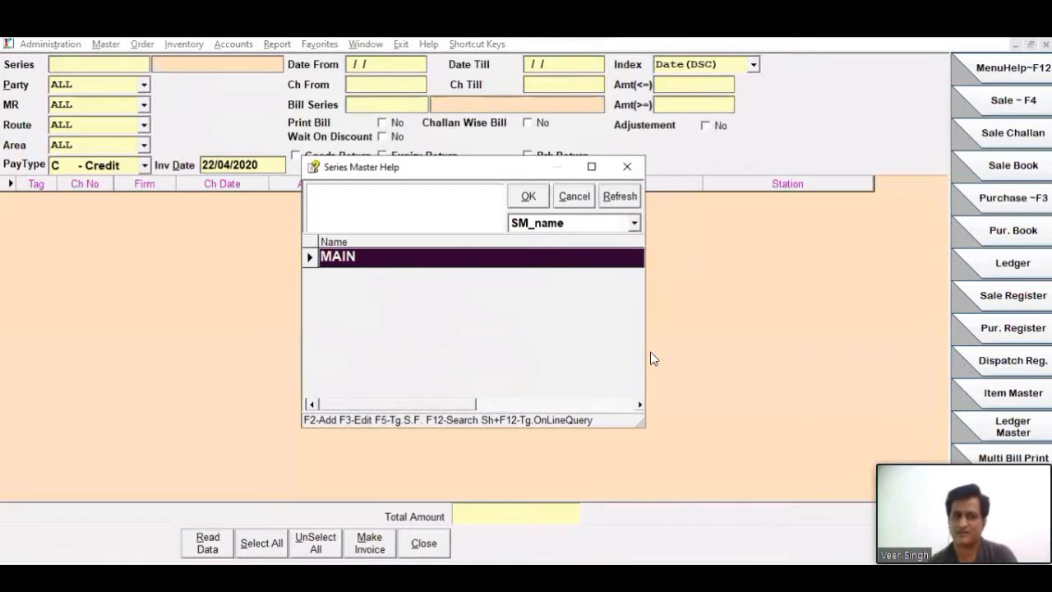
pyautogui.press('Return')
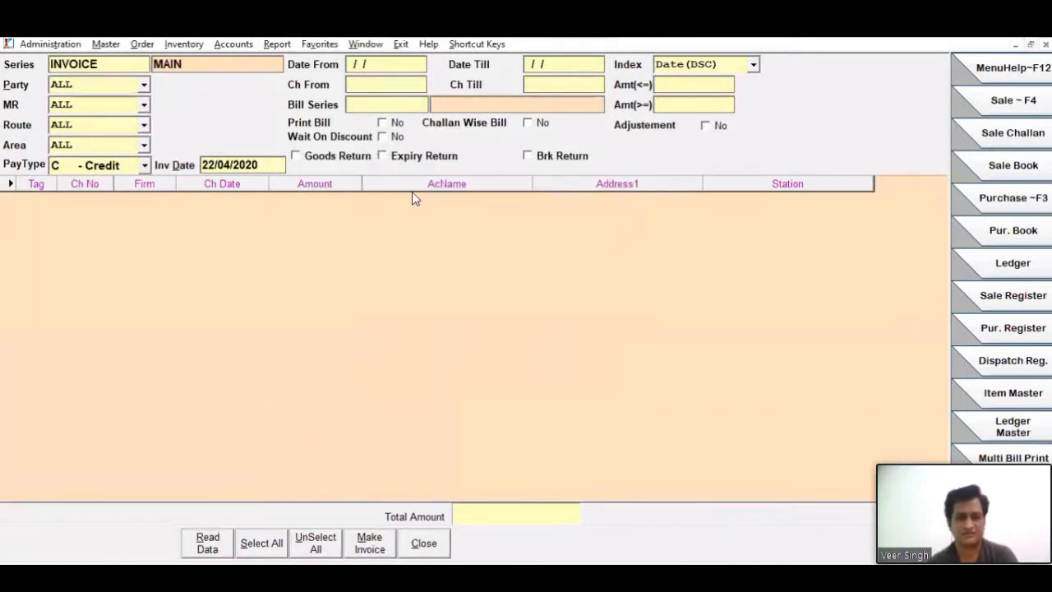
pyautogui.click(365, 107)
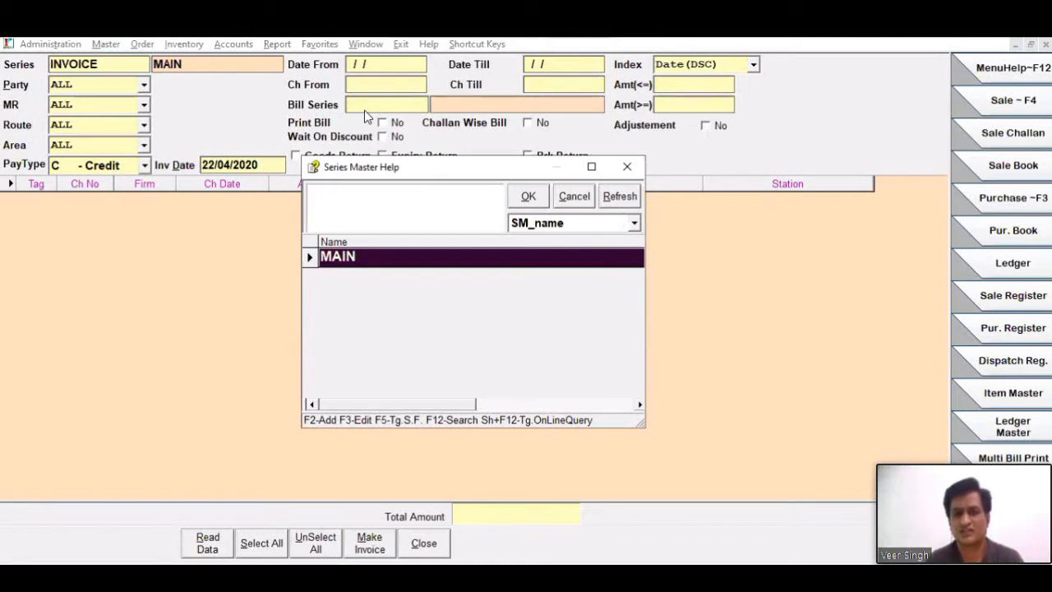
pyautogui.click(421, 146)
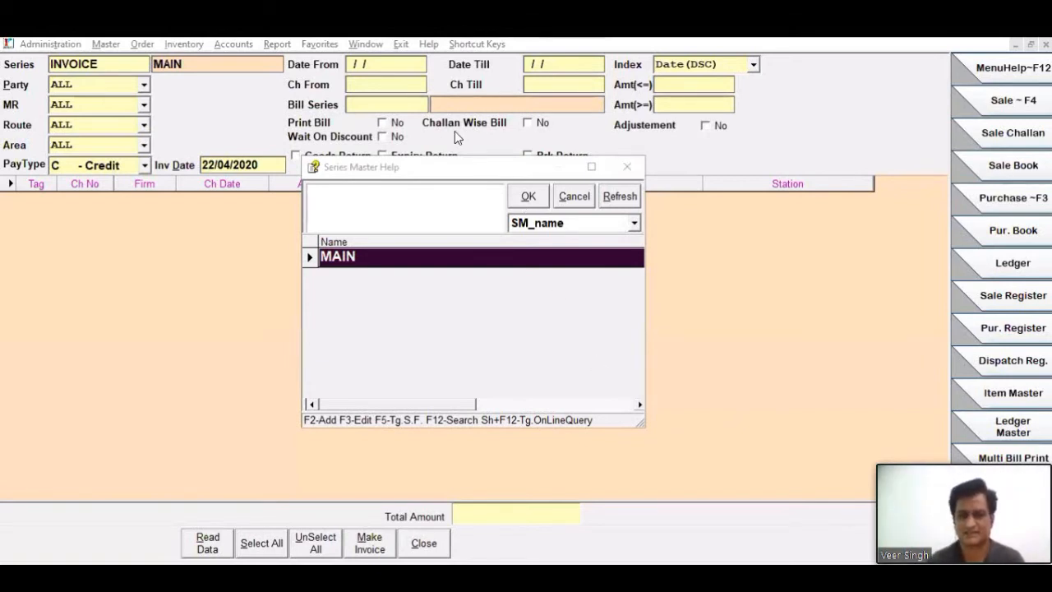
pyautogui.press('Return')
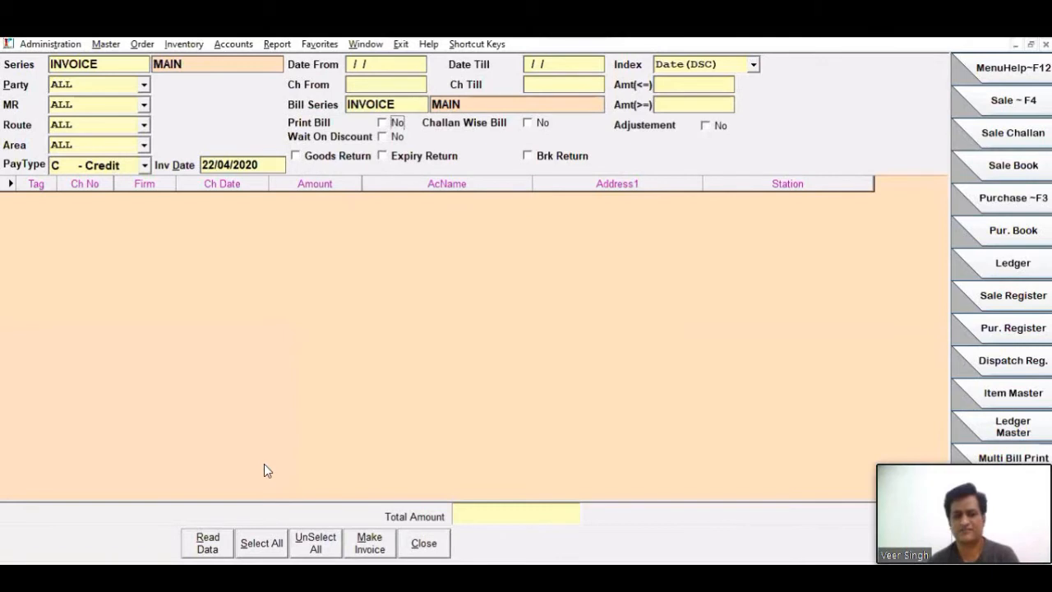
pyautogui.hotkey('alt', 'r')
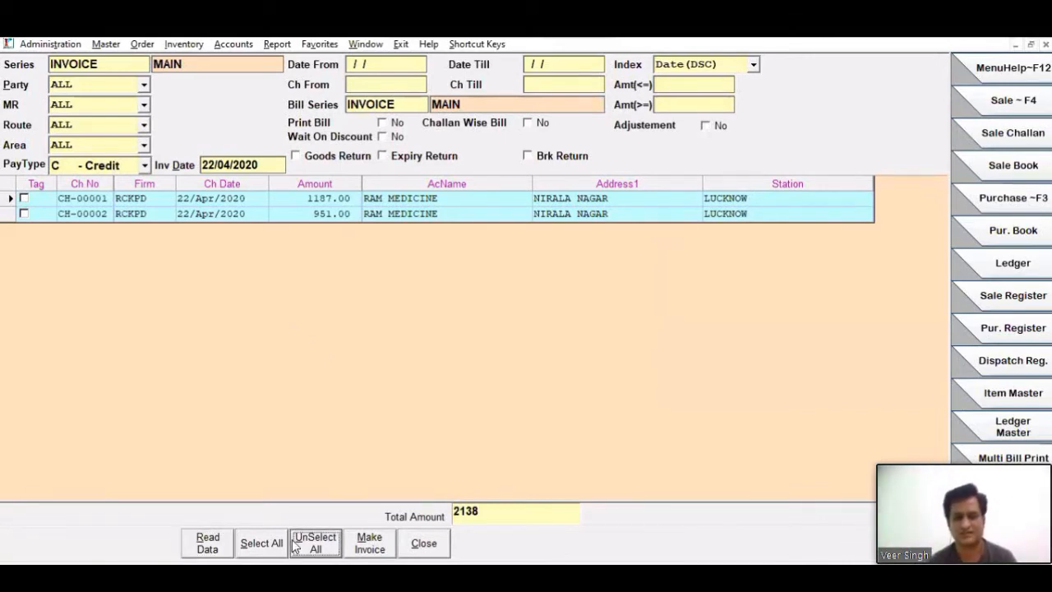
# - Tag all the loaded challans and untag them again
pyautogui.click(261, 544)
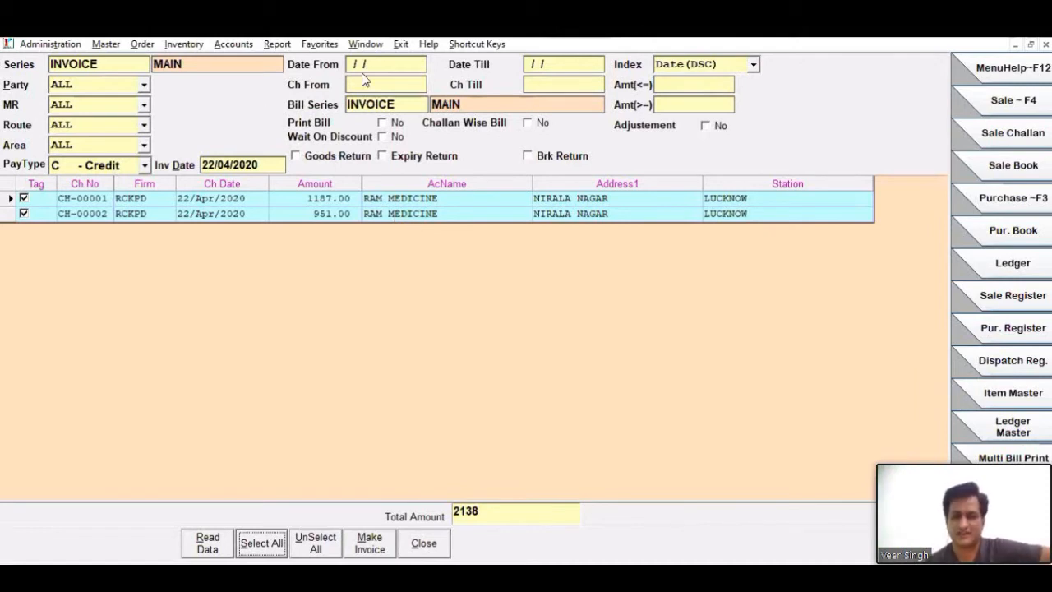
pyautogui.click(565, 67)
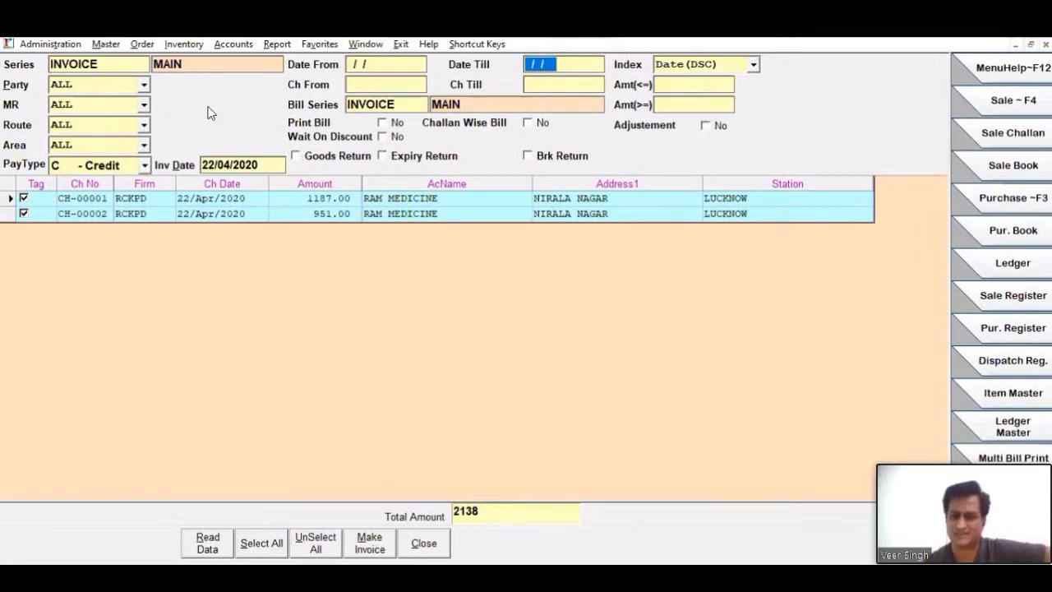
pyautogui.click(311, 538)
pyautogui.click(689, 103)
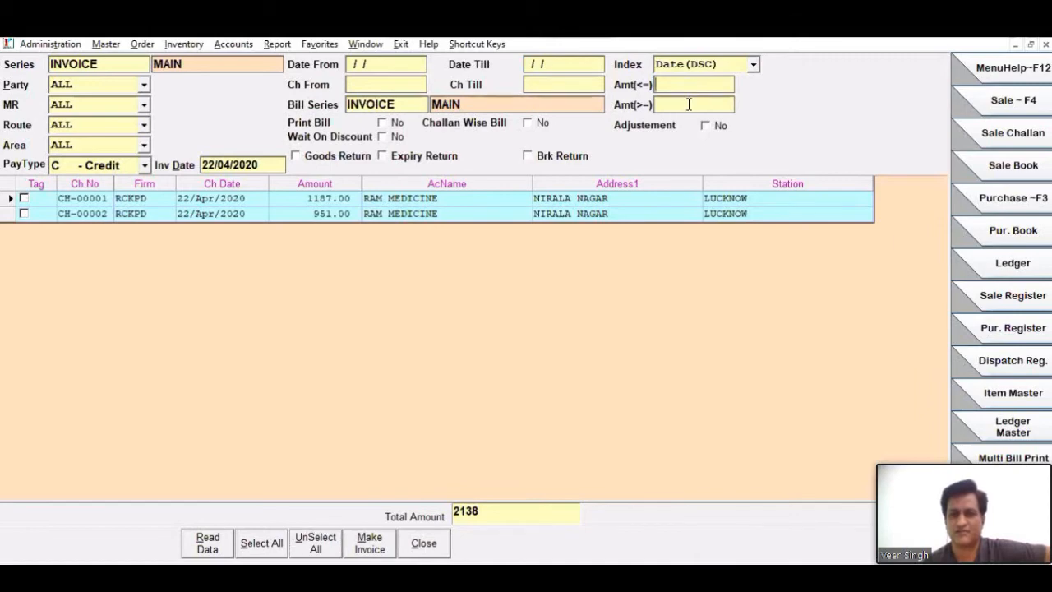
pyautogui.click(688, 104)
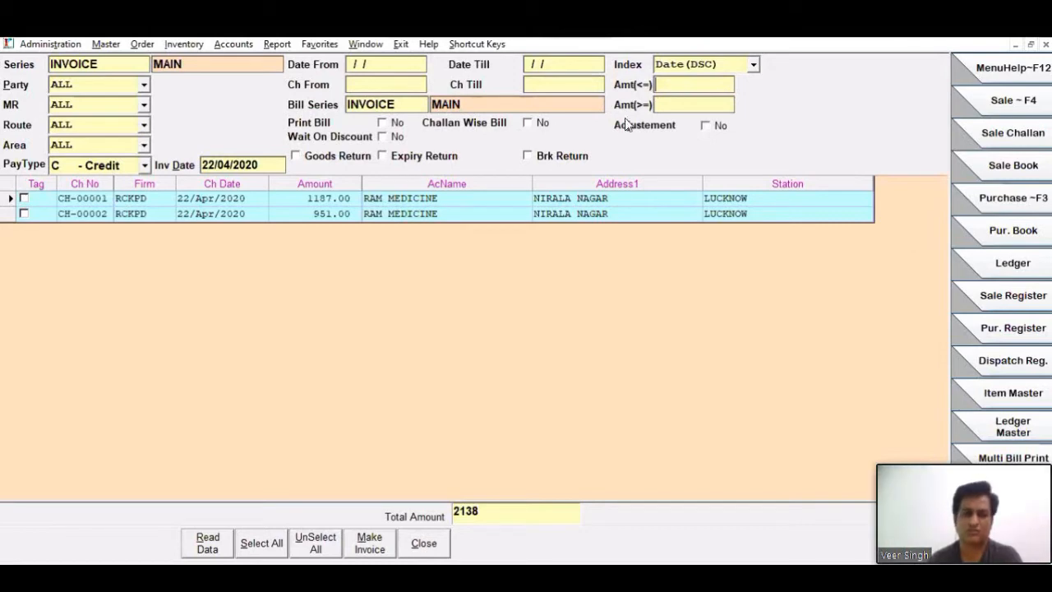
# - Include Goods Return, Expiry Return and Brk Return in the challan conversion
pyautogui.click(334, 161)
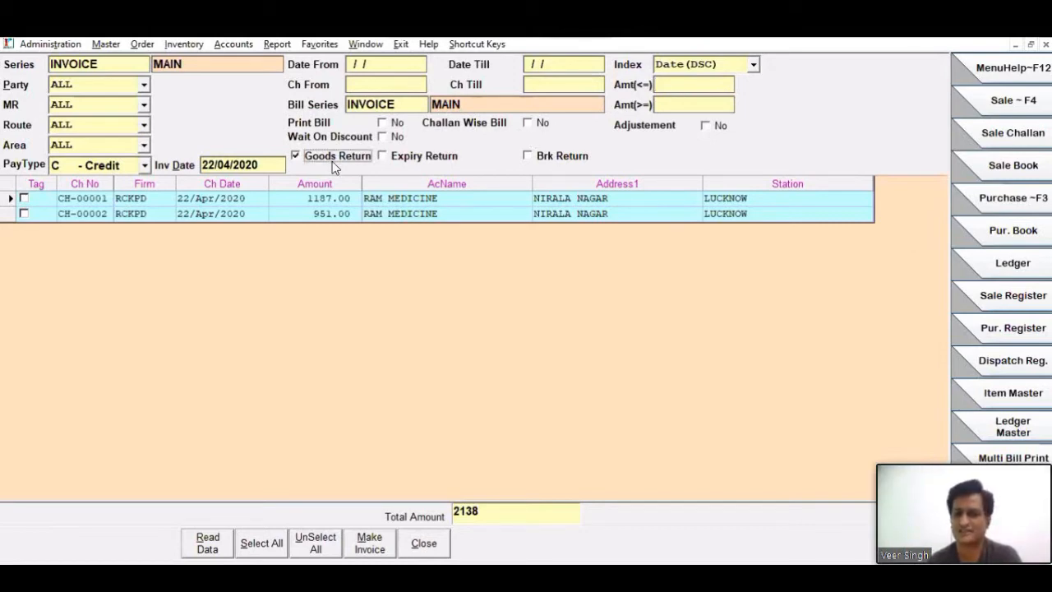
pyautogui.click(406, 159)
pyautogui.click(562, 159)
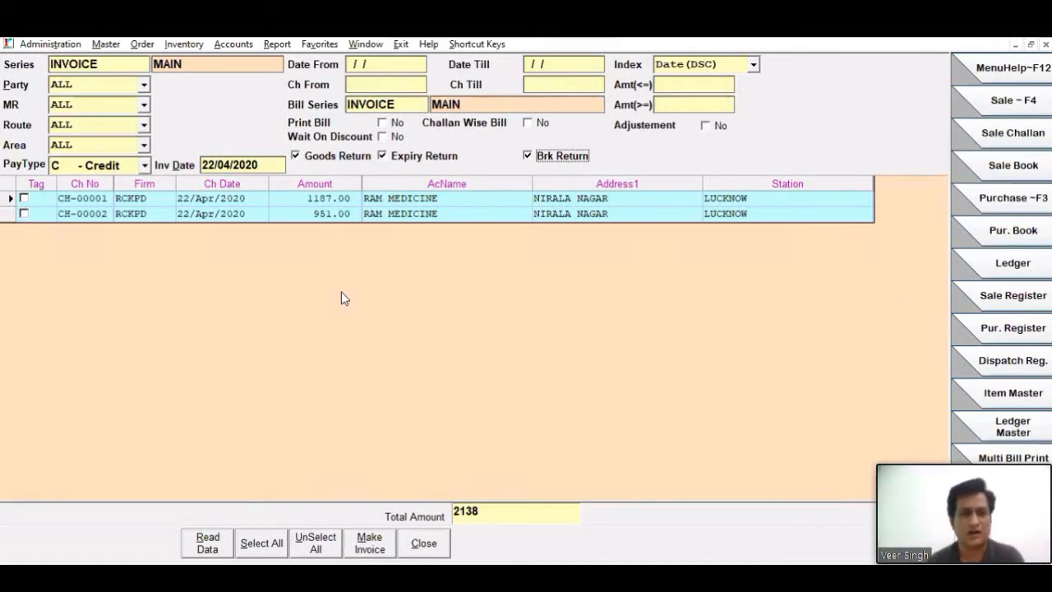
# - Start a new Sale Return Challan in the MAIN series for the party RAM MEDICINE
pyautogui.click(100, 46)
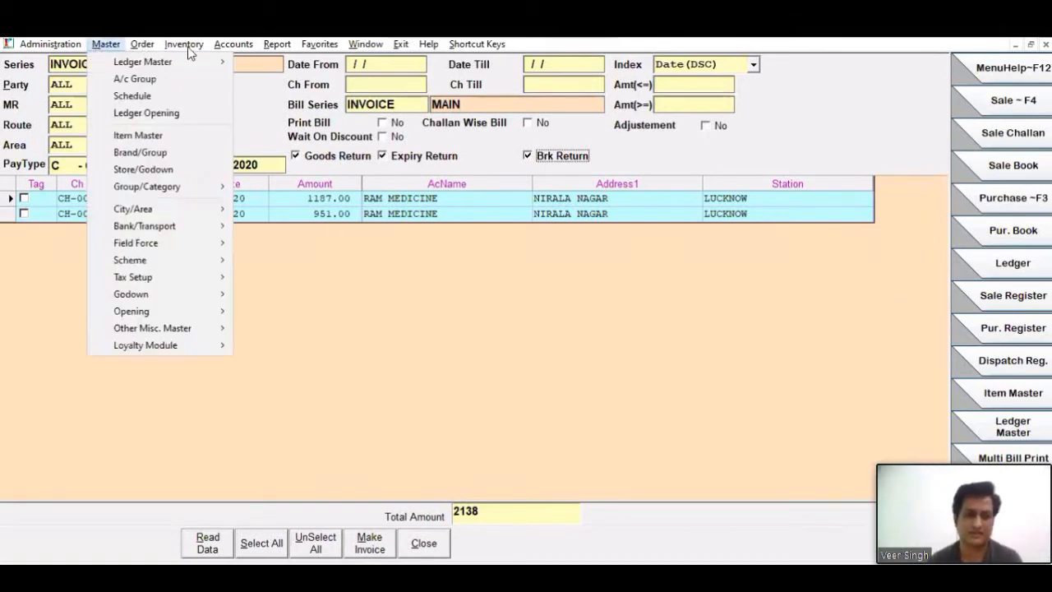
pyautogui.moveTo(187, 48)
pyautogui.moveTo(200, 67)
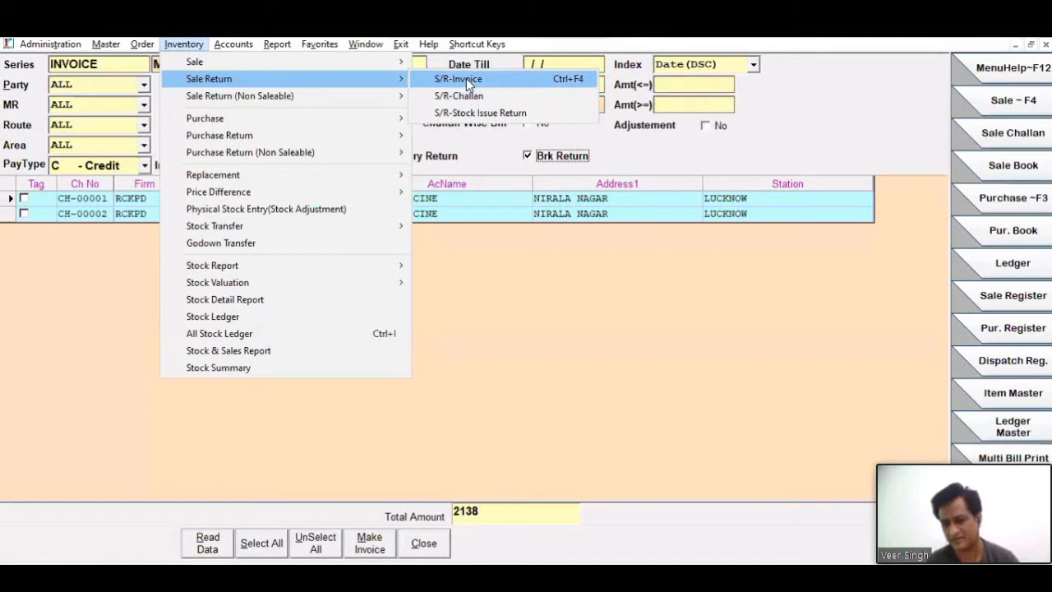
pyautogui.click(601, 282)
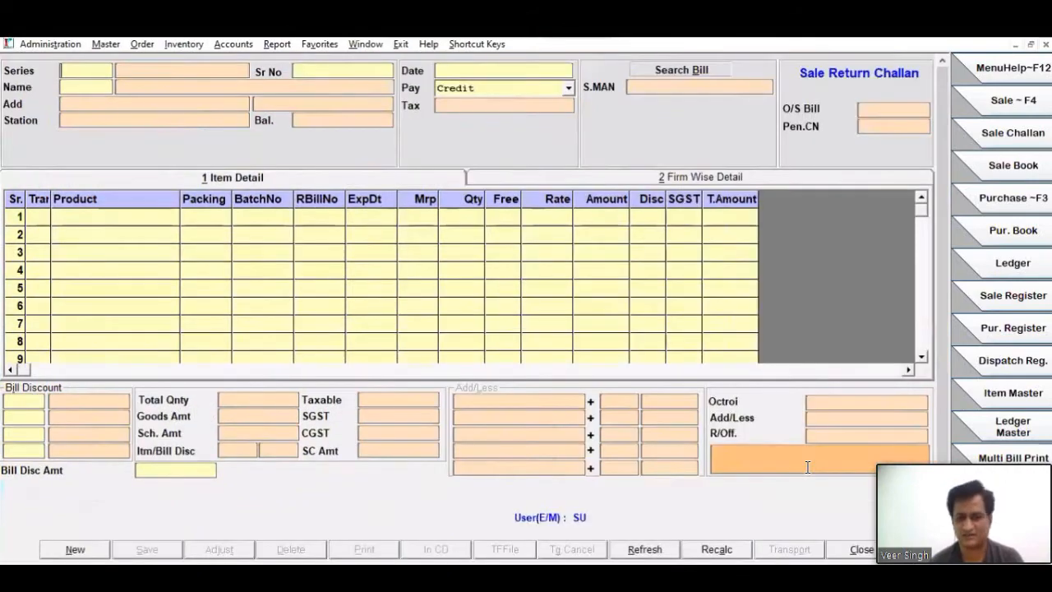
pyautogui.press('Return')
pyautogui.press('Return')
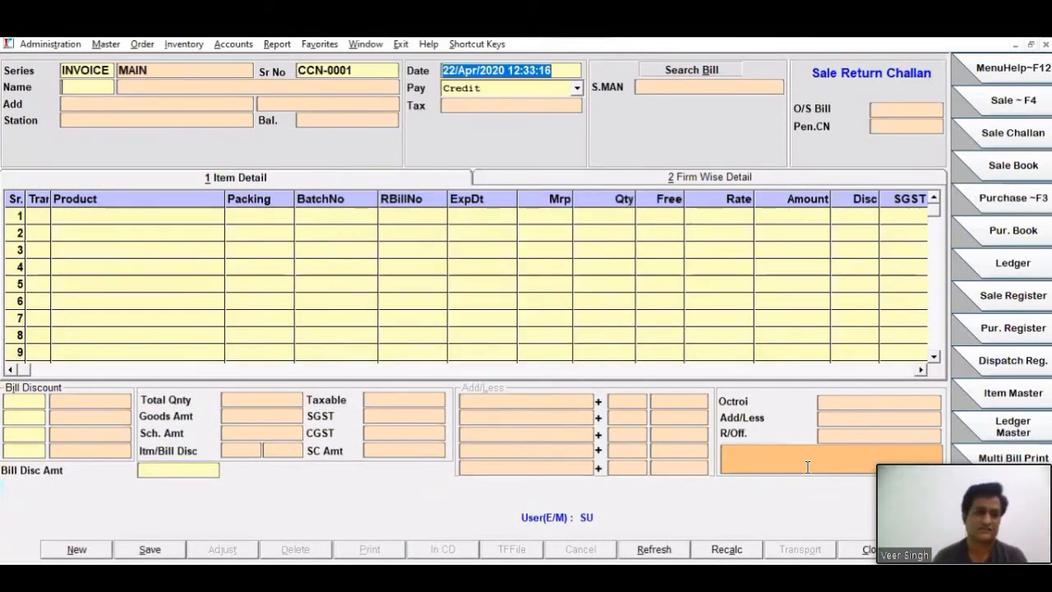
pyautogui.press('Return')
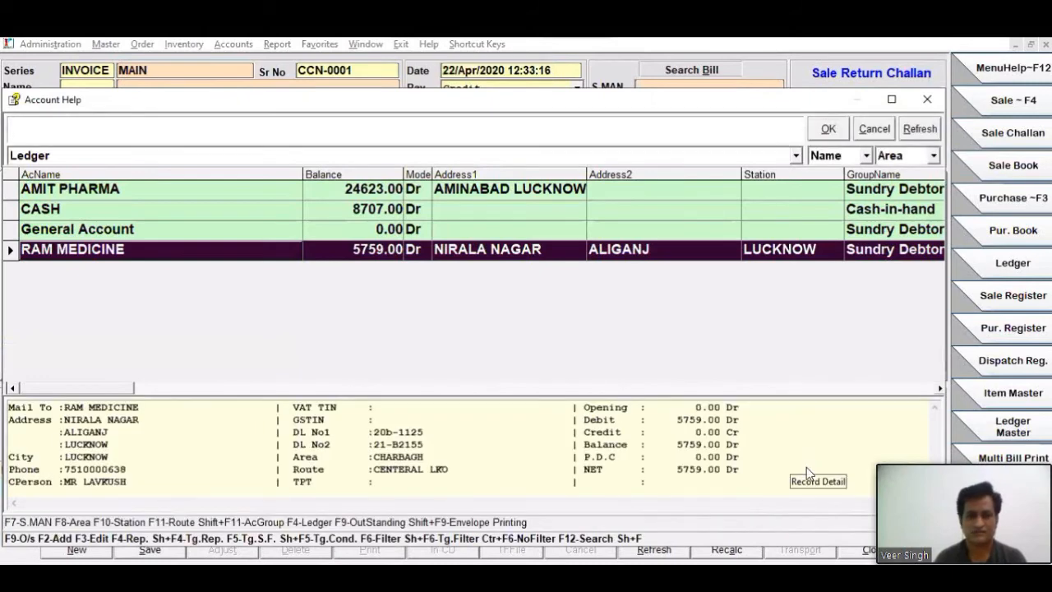
pyautogui.press('Return')
pyautogui.press('Return')
# - Add BECOSULES CAP, batch 920-29072Z, against bill SA-00003 with quantity 2 to the return challan
pyautogui.press('Return')
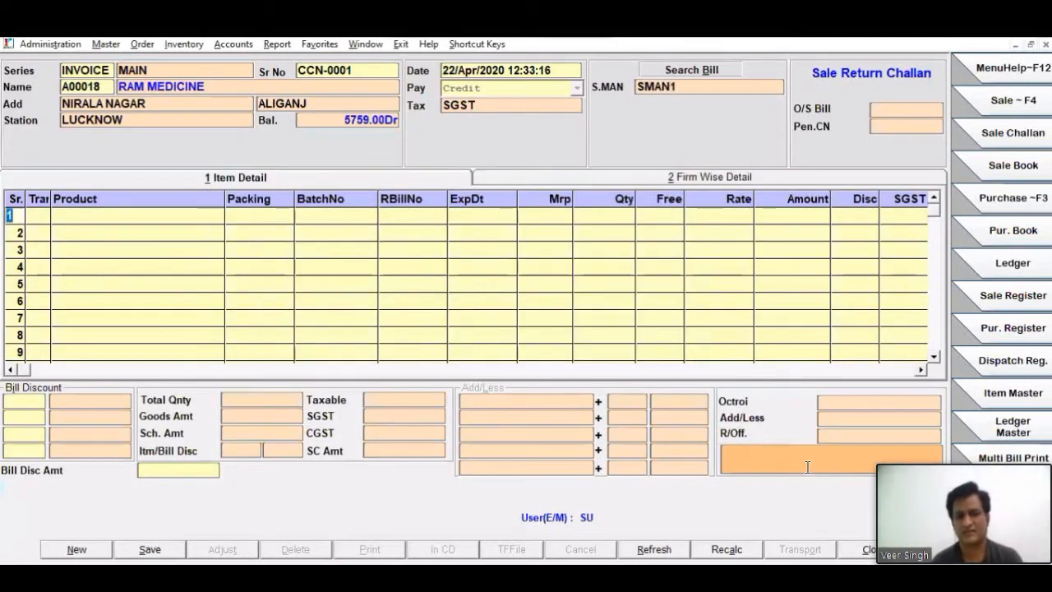
pyautogui.press('Return')
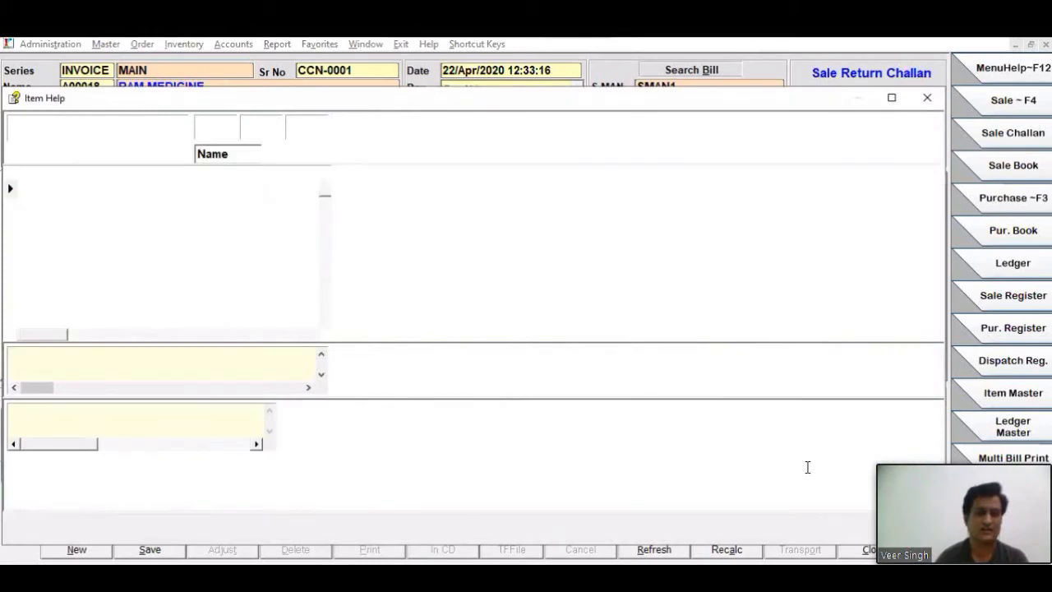
pyautogui.press('Return')
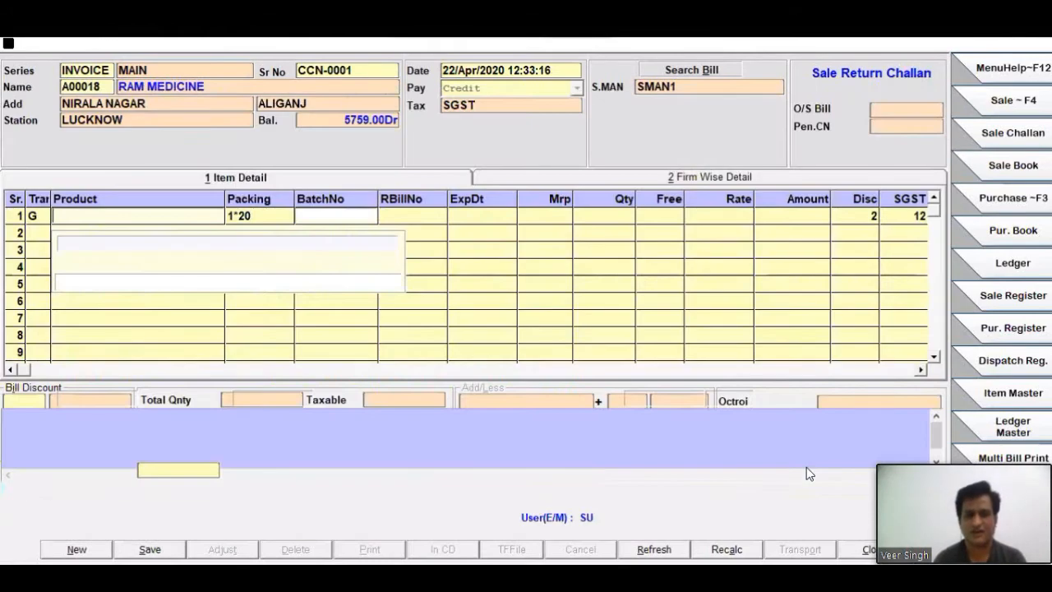
pyautogui.press('Return')
pyautogui.press('Return')
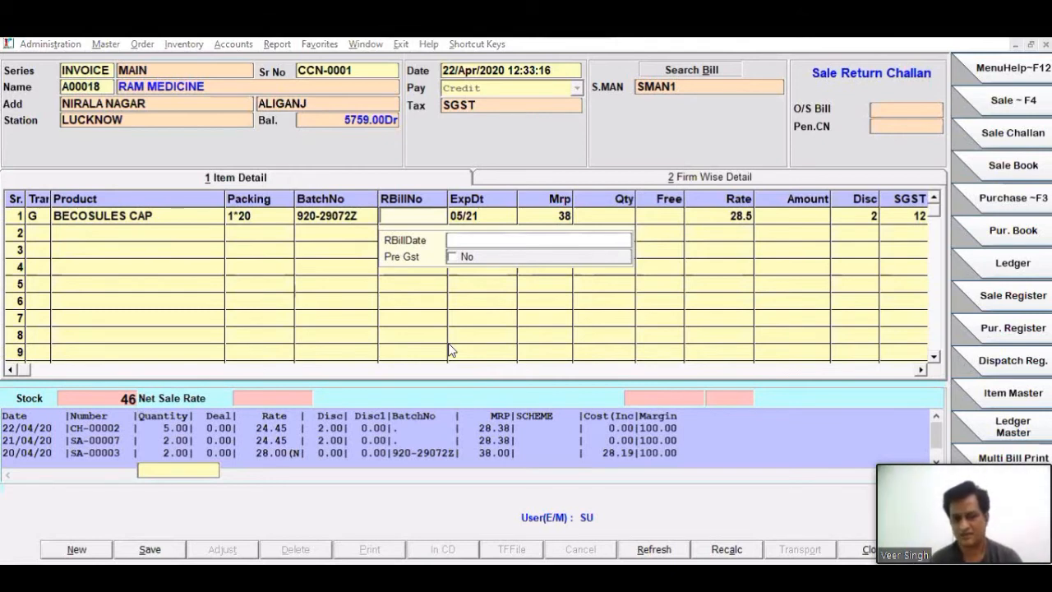
pyautogui.press('Return')
pyautogui.press('Return')
pyautogui.press('Return')
pyautogui.write('2')
pyautogui.press('Return')
pyautogui.press('Return')
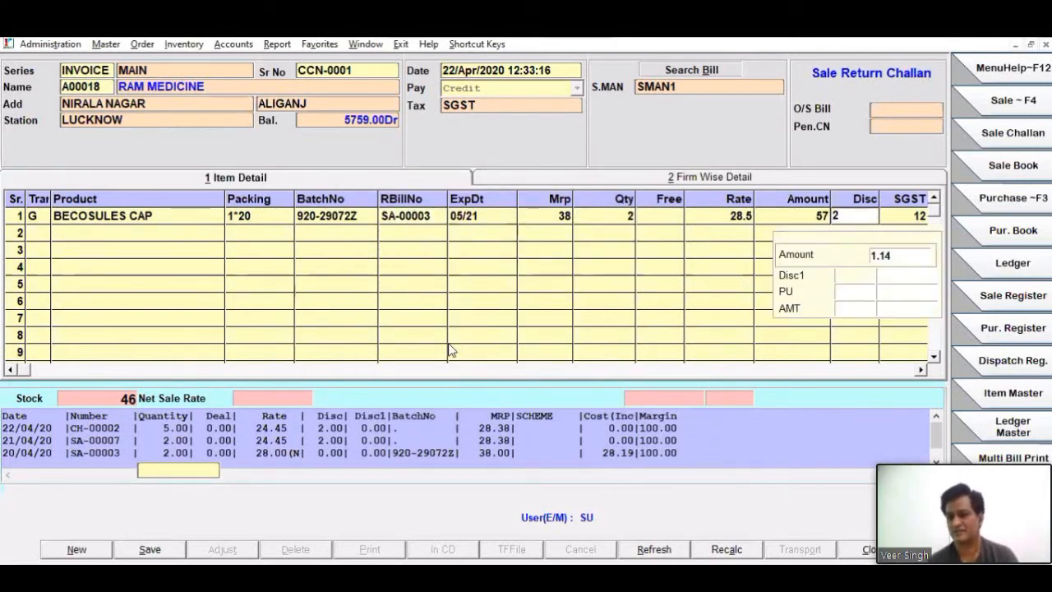
# - End the item entry without adding a second product and save the sale return challan
pyautogui.press('Return')
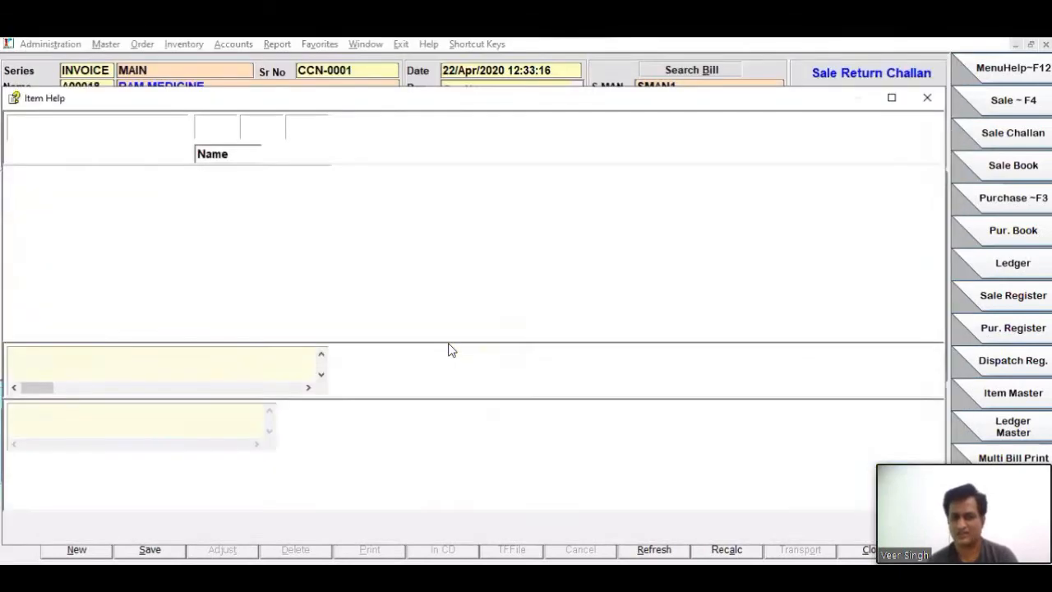
pyautogui.press('Escape')
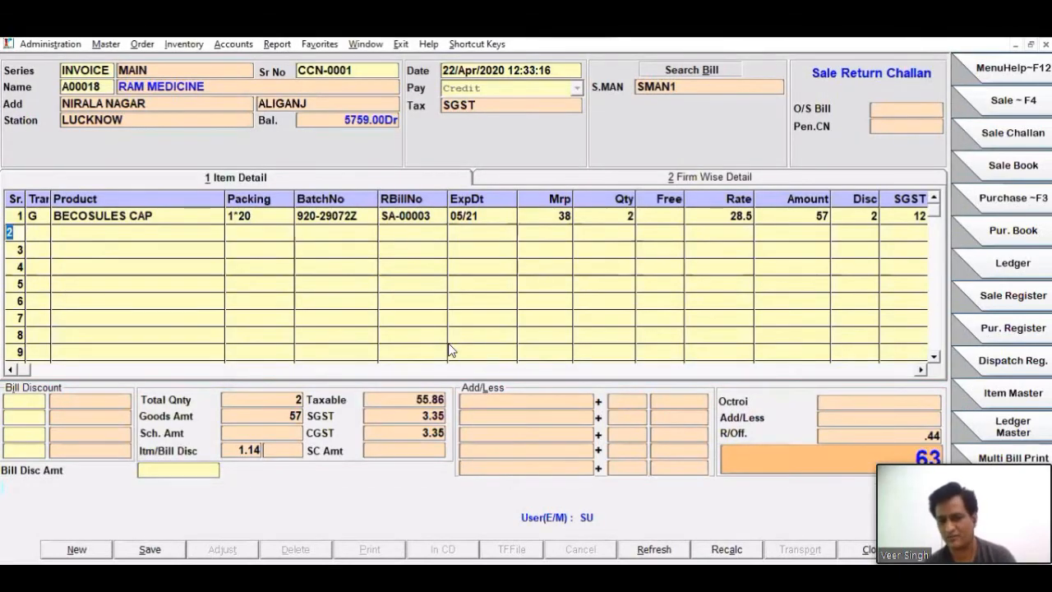
pyautogui.hotkey('alt', 's')
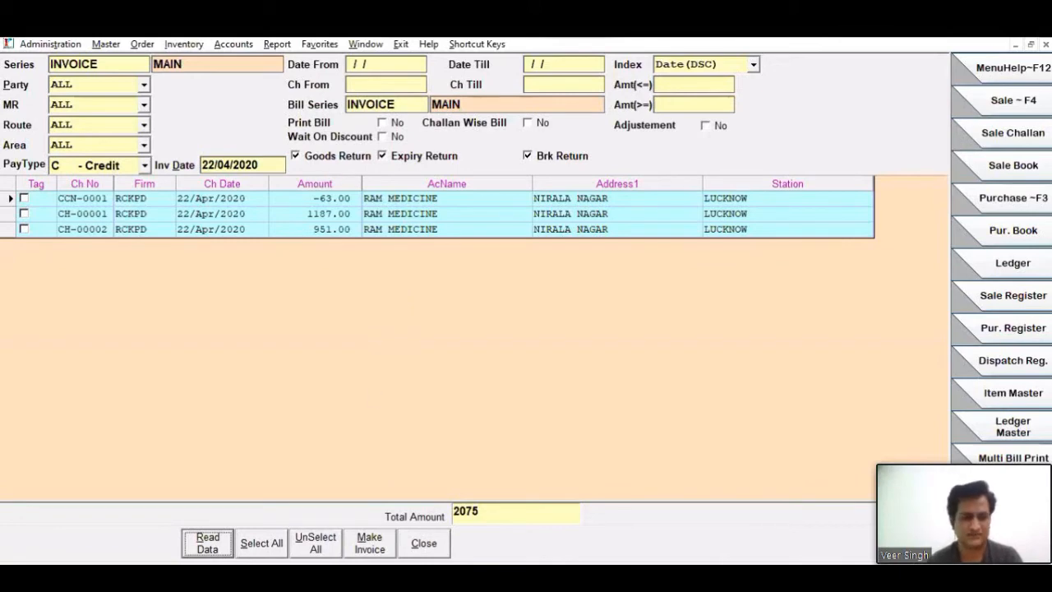
# - Select all RAM MEDICINE challans, including the return challan, make the combined invoice and close the conversion form
pyautogui.click(261, 542)
pyautogui.click(369, 549)
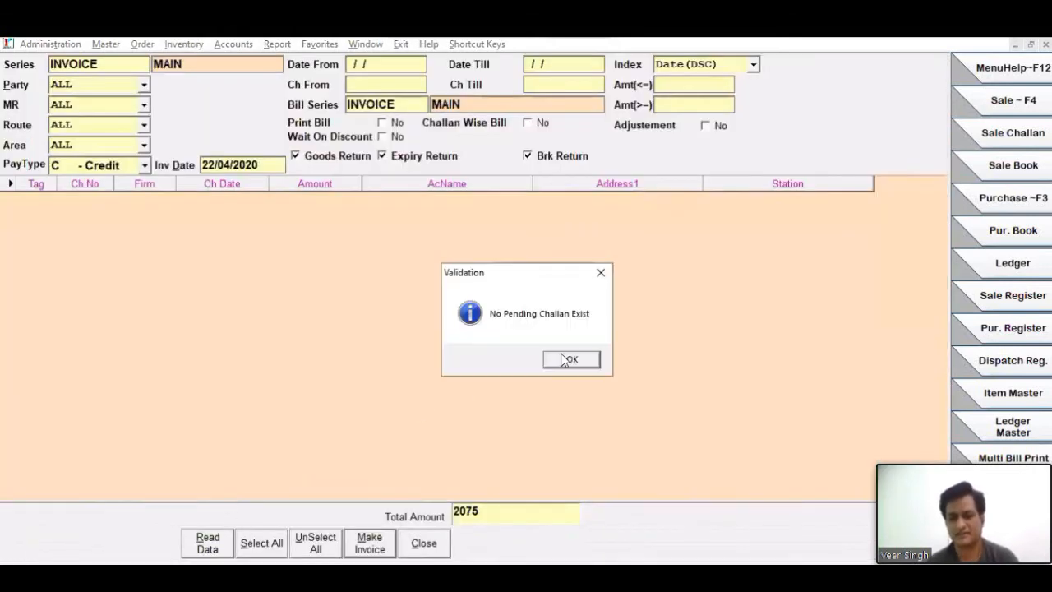
pyautogui.click(562, 359)
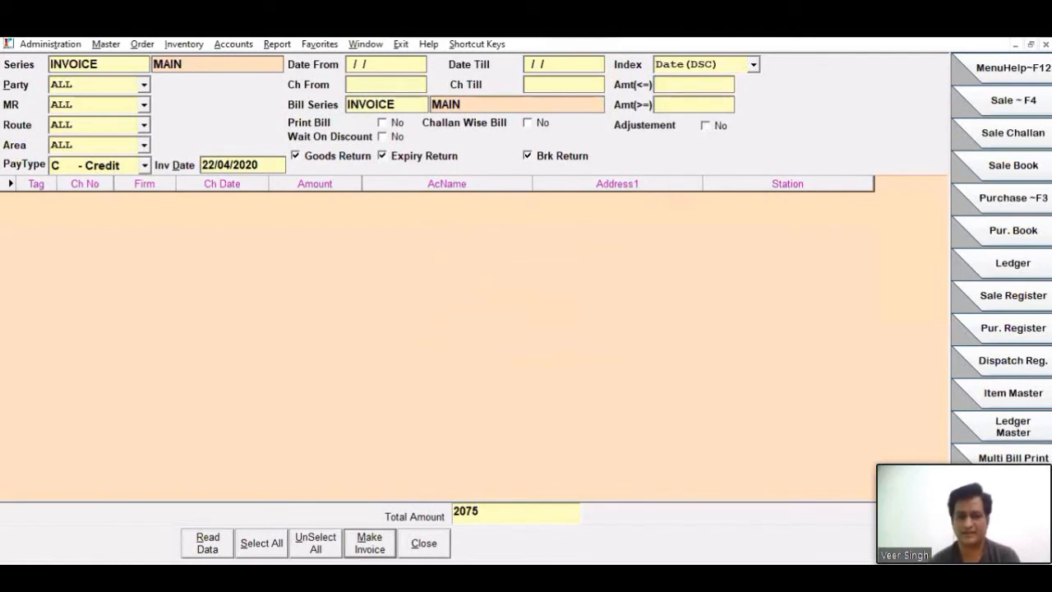
pyautogui.moveTo(508, 576)
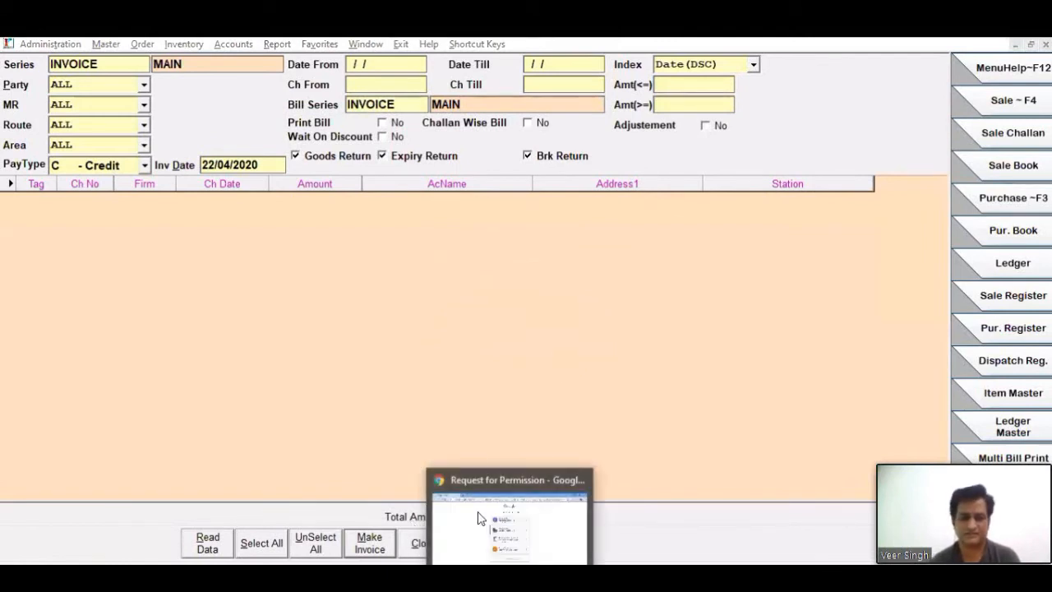
pyautogui.click(437, 547)
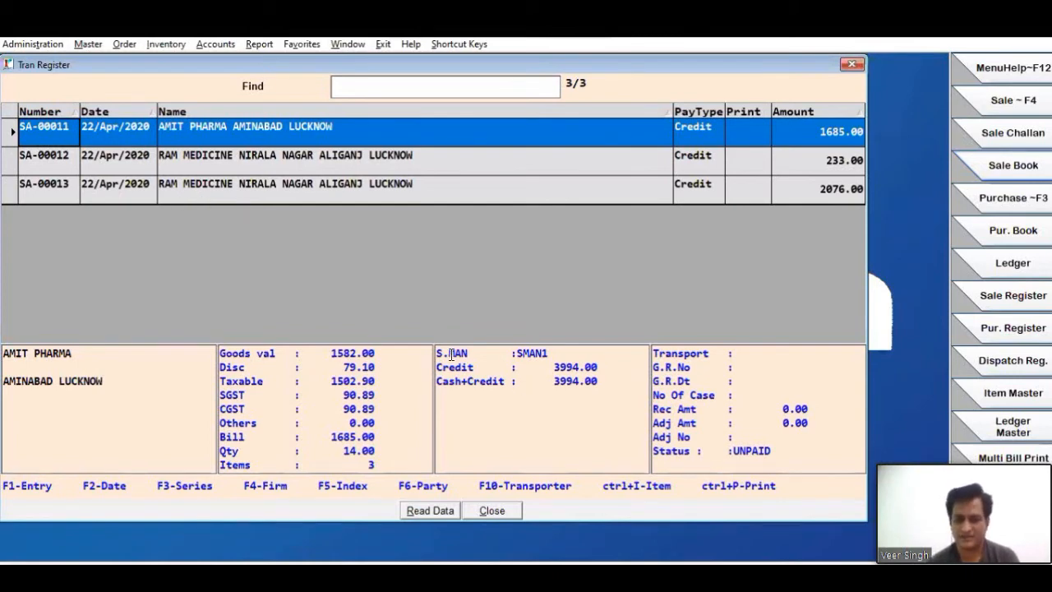
# - Go through the Sale Book's bills SA-00011 to SA-00013 and examine each one's party, amounts and salesman details
pyautogui.press('Down')
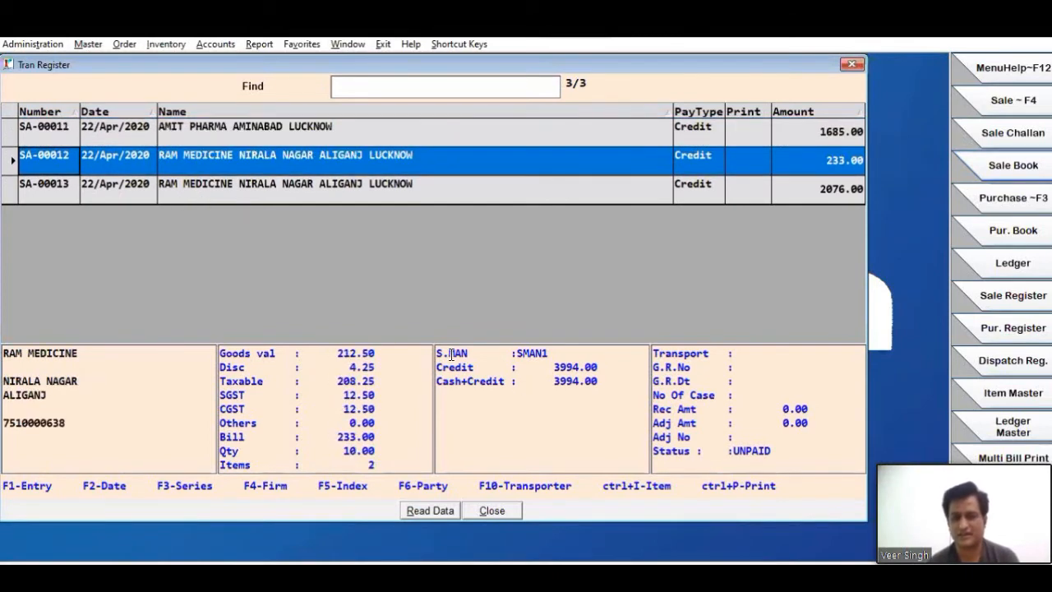
pyautogui.press('Down')
pyautogui.press('Home')
pyautogui.press('Down')
pyautogui.press('Down')
pyautogui.press('Home')
pyautogui.press('Down')
pyautogui.press('Down')
pyautogui.press('Home')
pyautogui.press('Down')
pyautogui.press('Down')
pyautogui.press('Up')
pyautogui.press('Up')
pyautogui.press('Down')
pyautogui.press('Down')
pyautogui.press('Home')
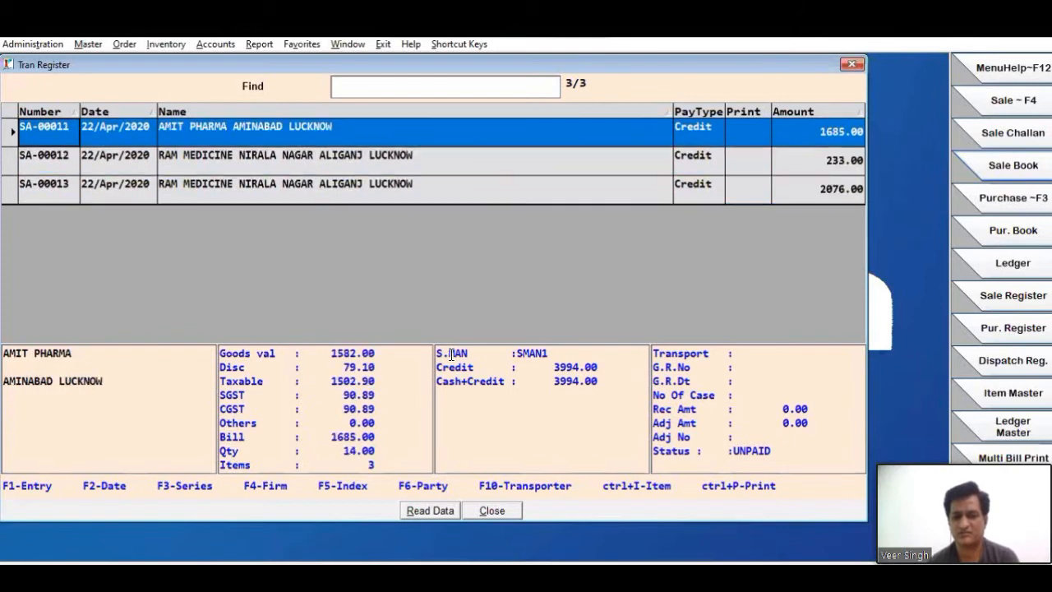
pyautogui.press('Down')
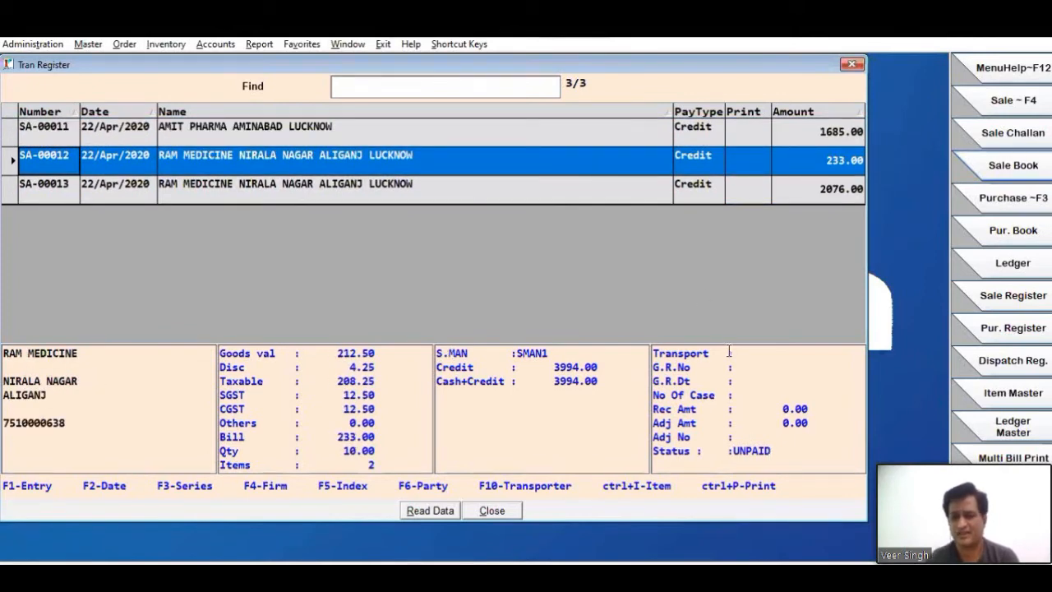
pyautogui.click(691, 137)
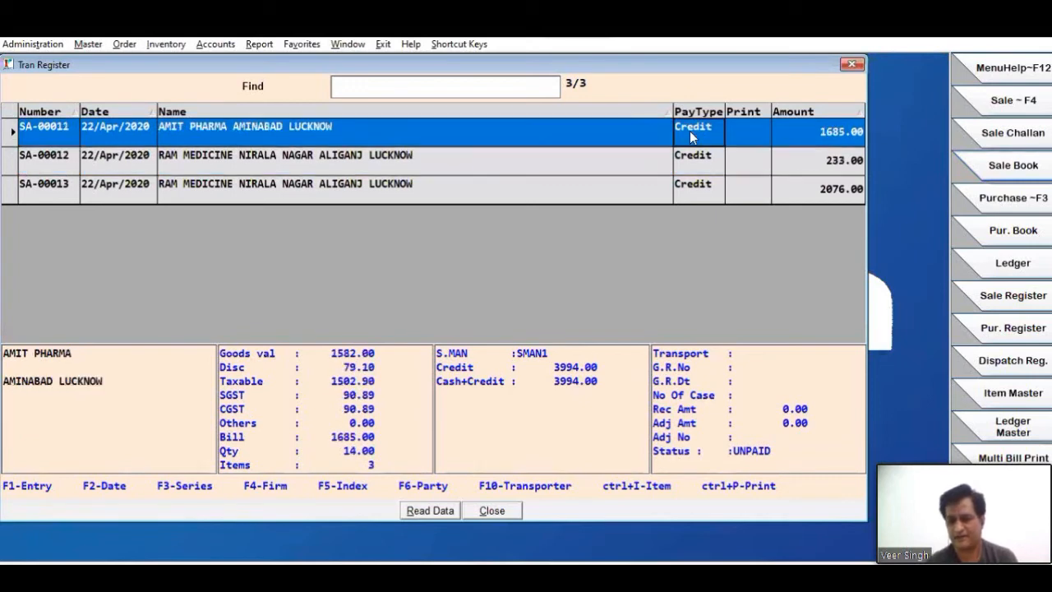
pyautogui.press('Down')
pyautogui.press('Down')
pyautogui.click(690, 136)
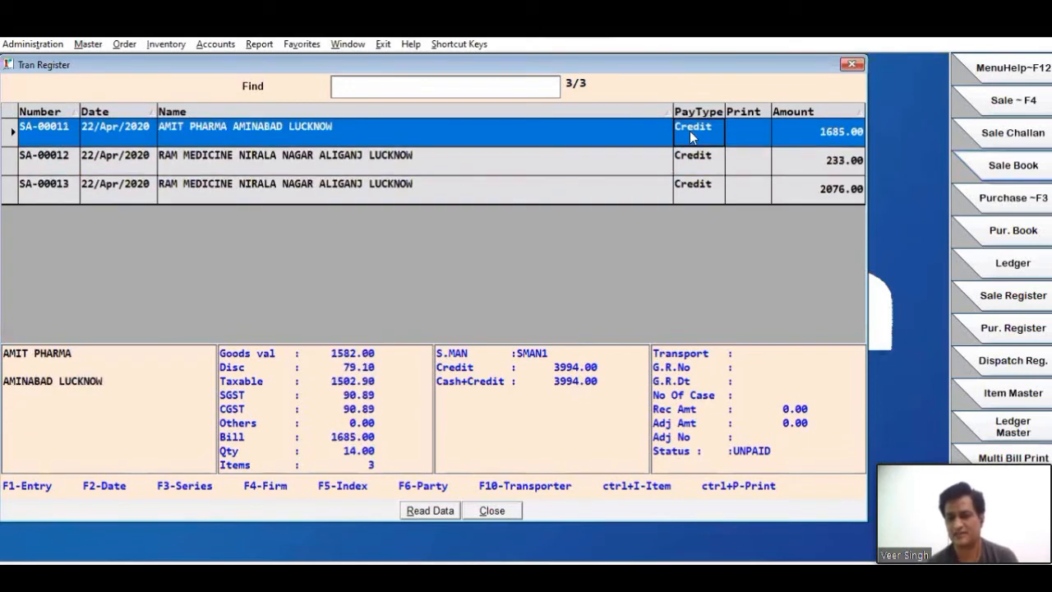
pyautogui.click(567, 161)
pyautogui.click(584, 186)
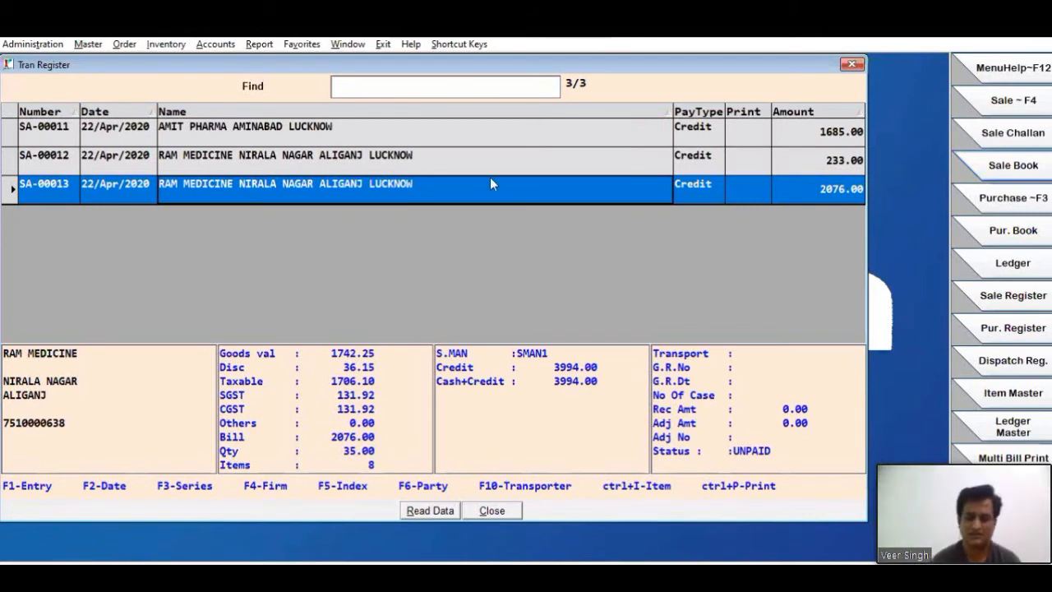
# - Preview the print of bill SA-00013 on screen, examine its item lines and the Less: Sale Return entry, and close the preview
pyautogui.hotkey('ctrl', 'p')
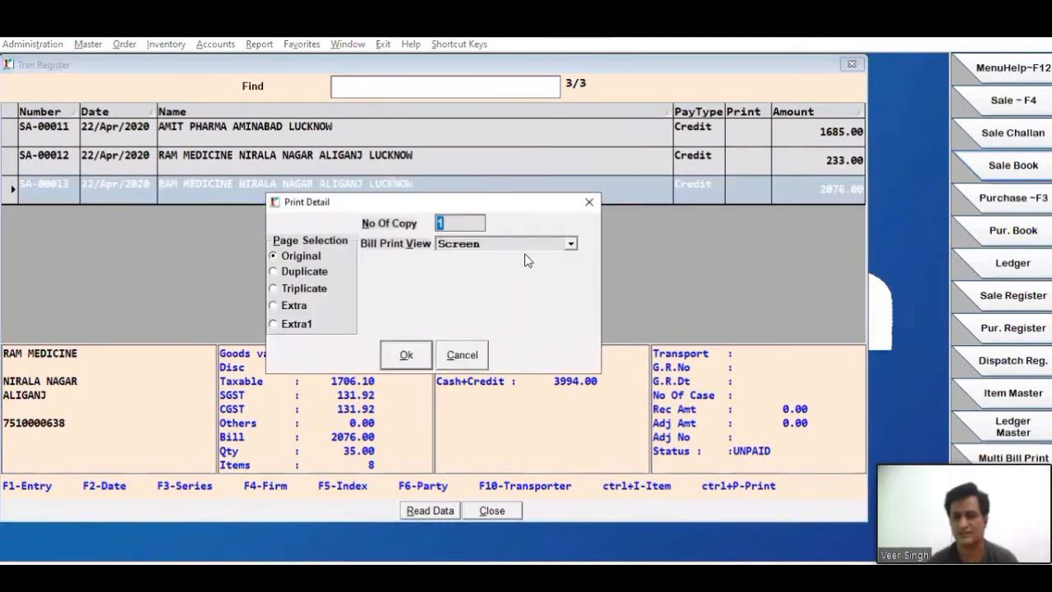
pyautogui.click(419, 359)
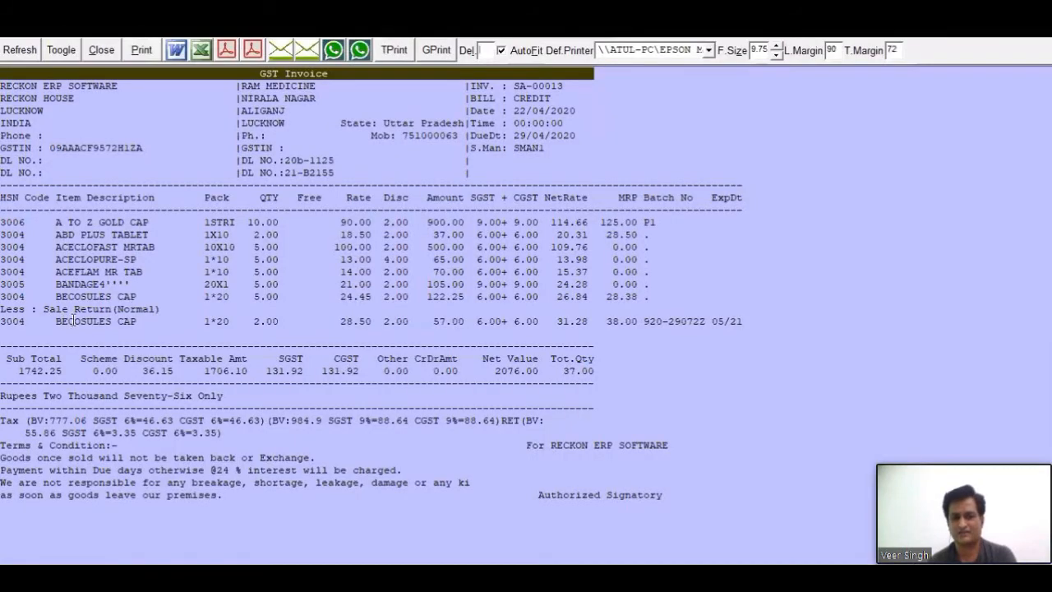
pyautogui.click(749, 327)
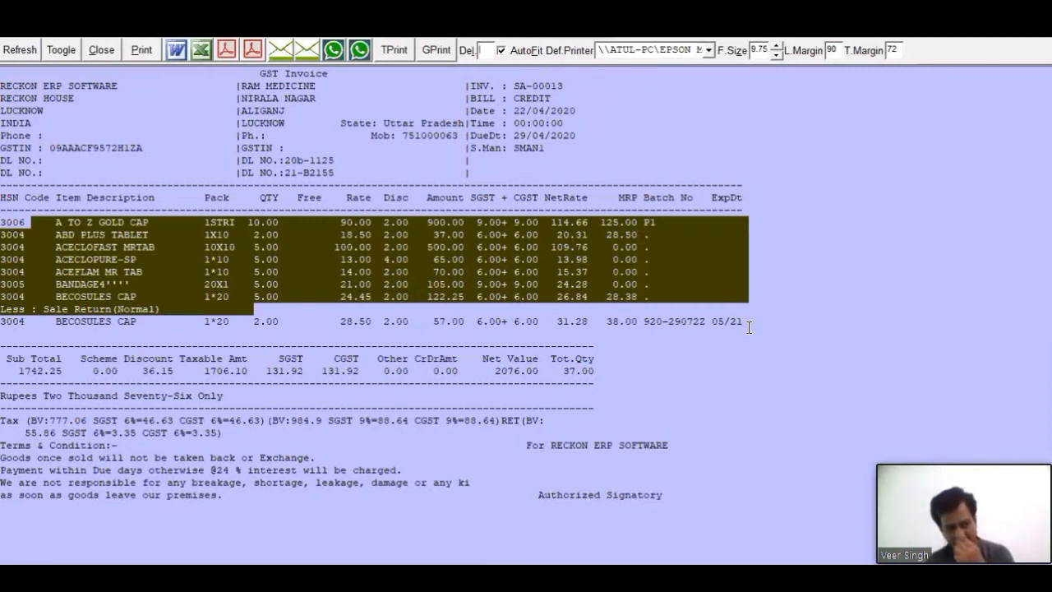
pyautogui.moveTo(25, 322); pyautogui.dragTo(748, 329)
pyautogui.moveTo(56, 219); pyautogui.dragTo(85, 346)
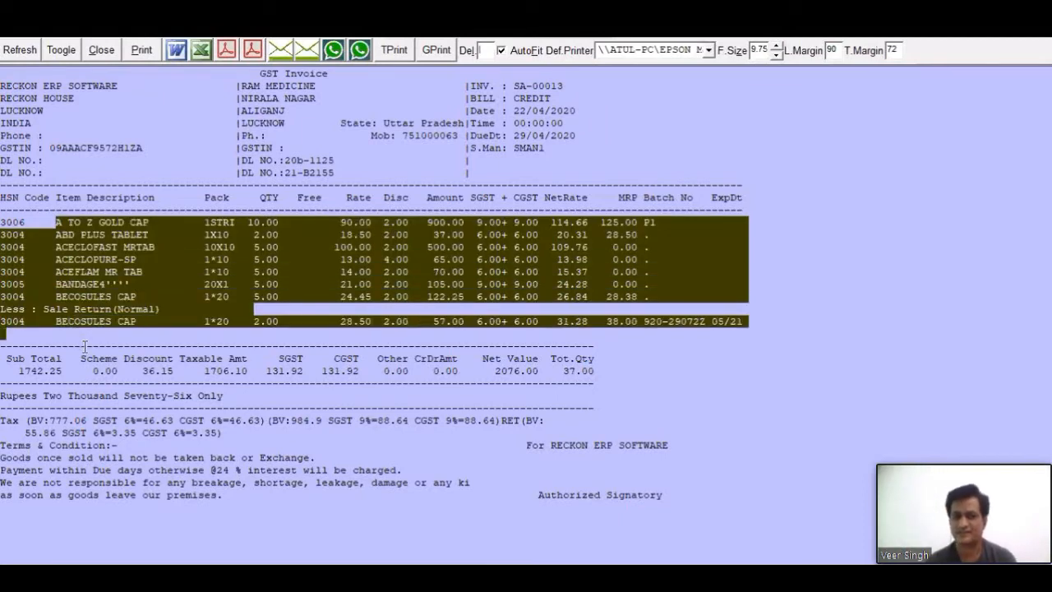
pyautogui.click(84, 346)
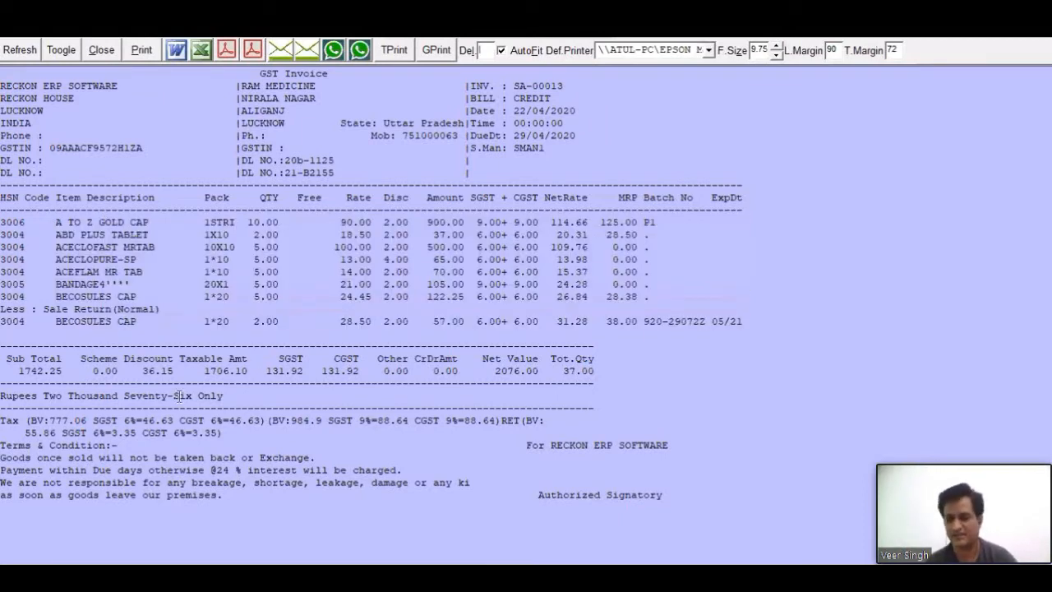
pyautogui.press('Escape')
pyautogui.press('Return')
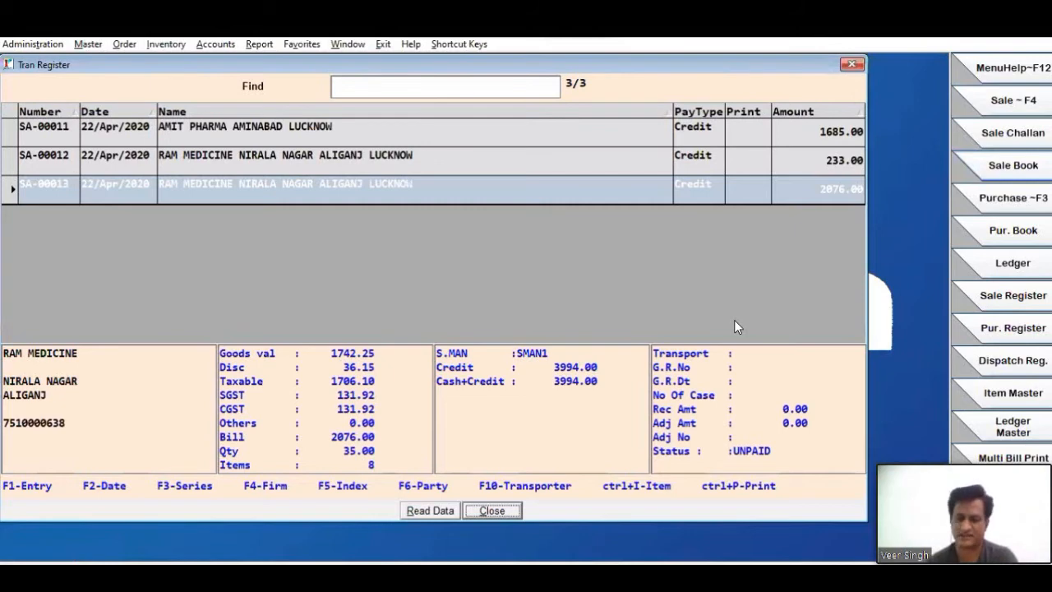
# - List the Sale Book for a wider date range, check the cash and credit totals, and close the register
pyautogui.click(734, 320)
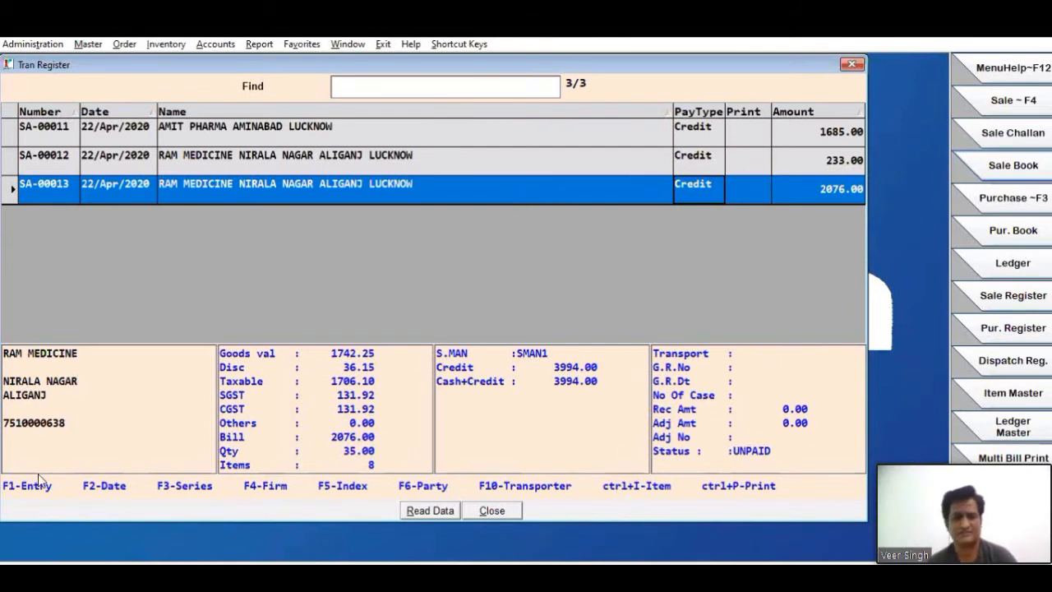
pyautogui.press('F2')
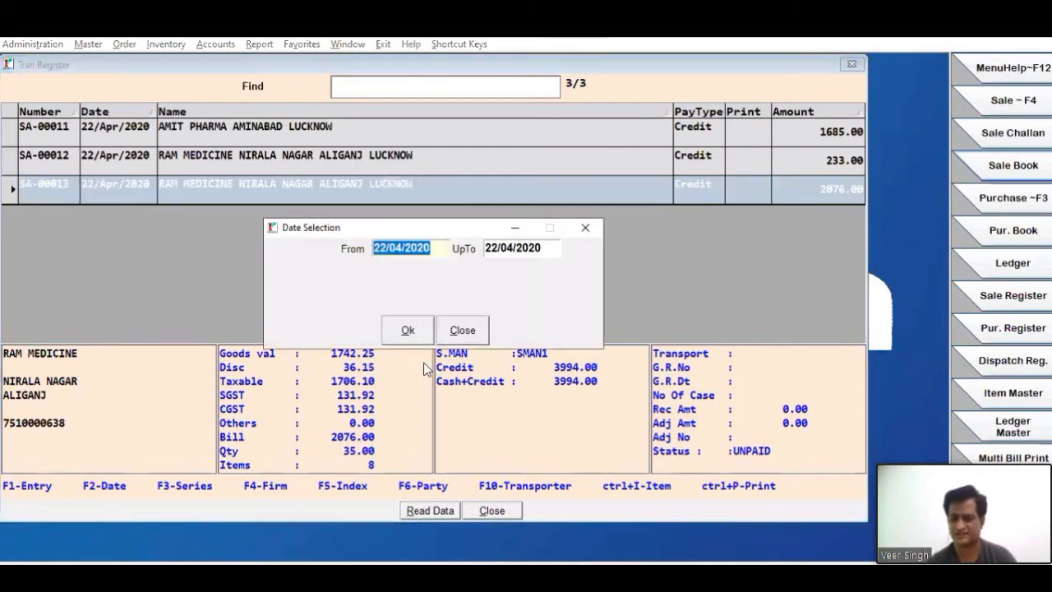
pyautogui.click(408, 330)
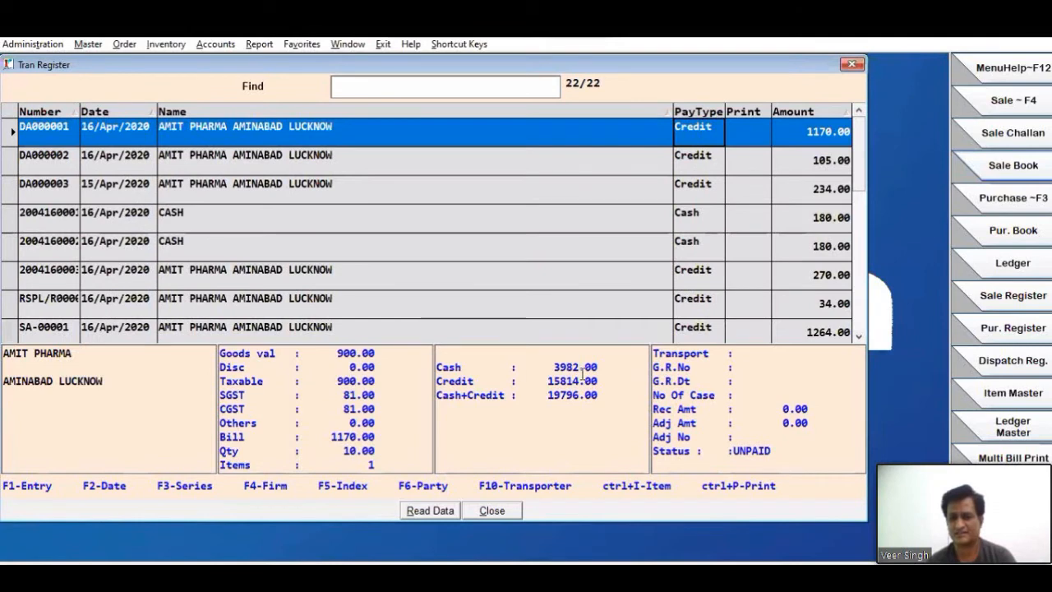
pyautogui.moveTo(585, 394); pyautogui.dragTo(567, 394)
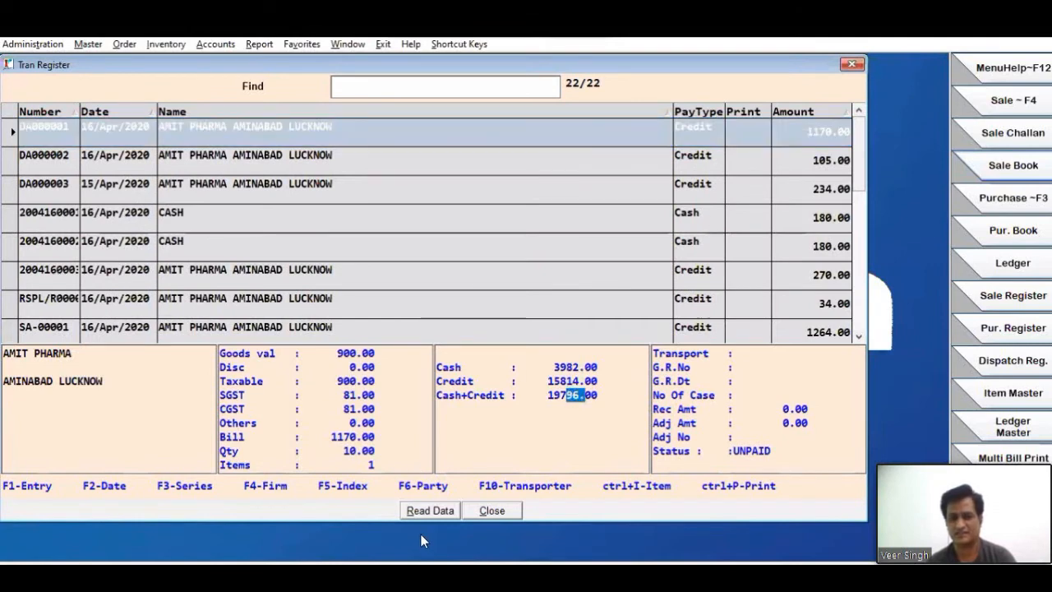
pyautogui.click(497, 516)
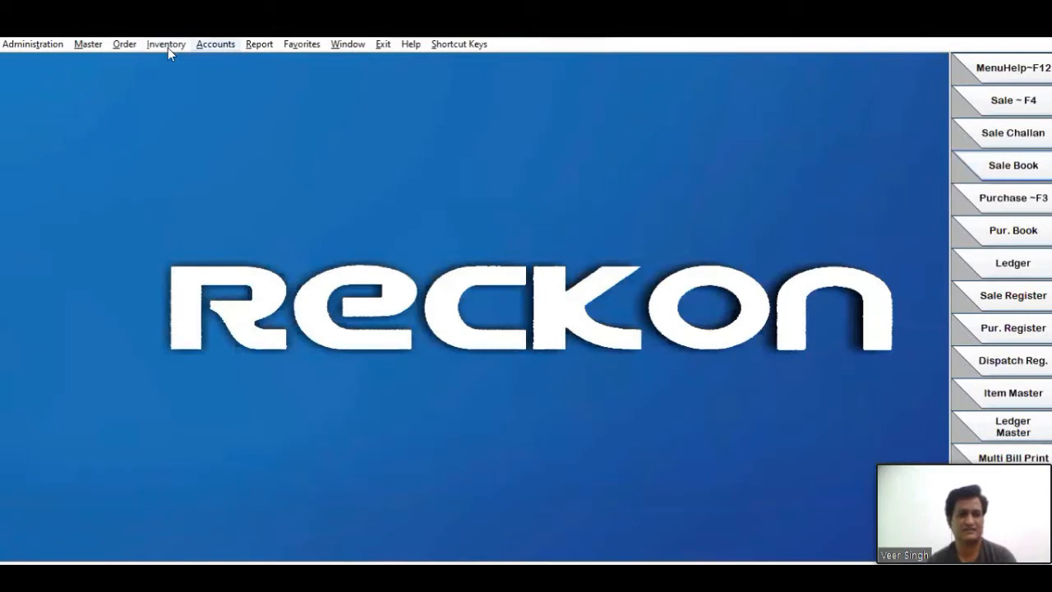
pyautogui.click(166, 45)
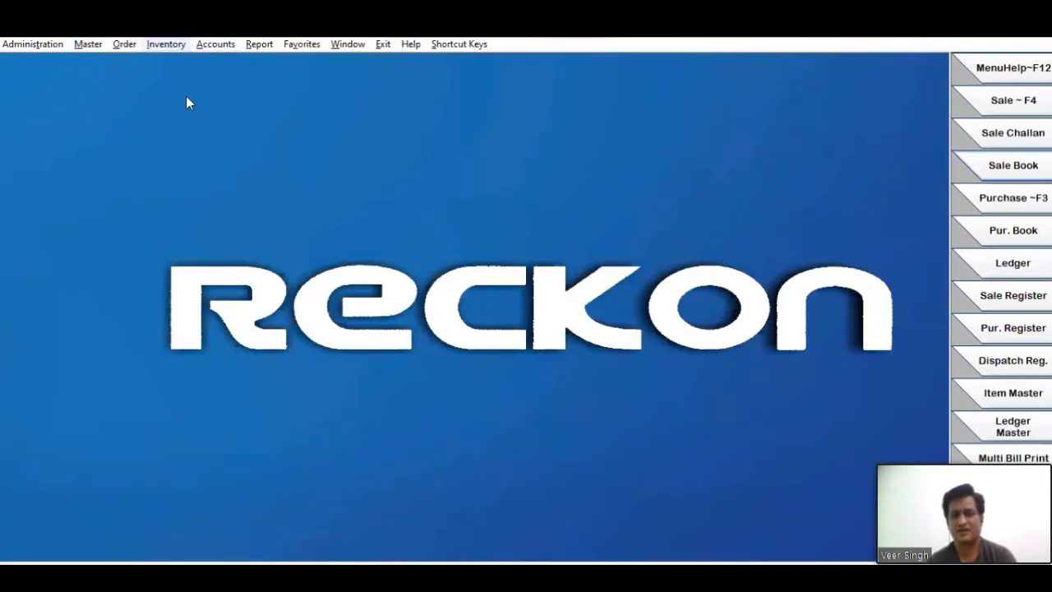
pyautogui.moveTo(187, 99)
pyautogui.moveTo(201, 78)
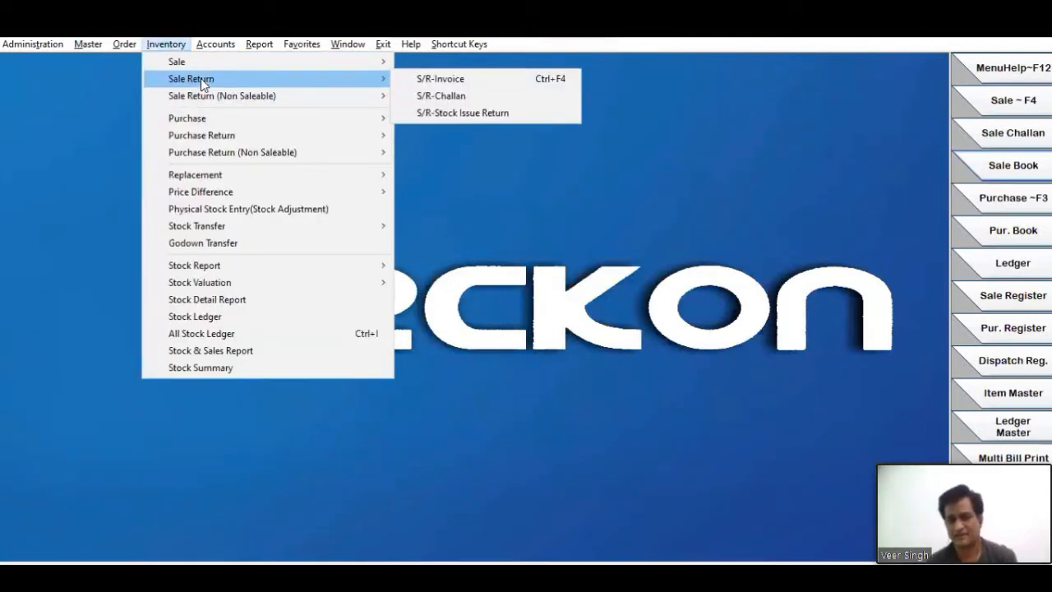
pyautogui.moveTo(234, 69)
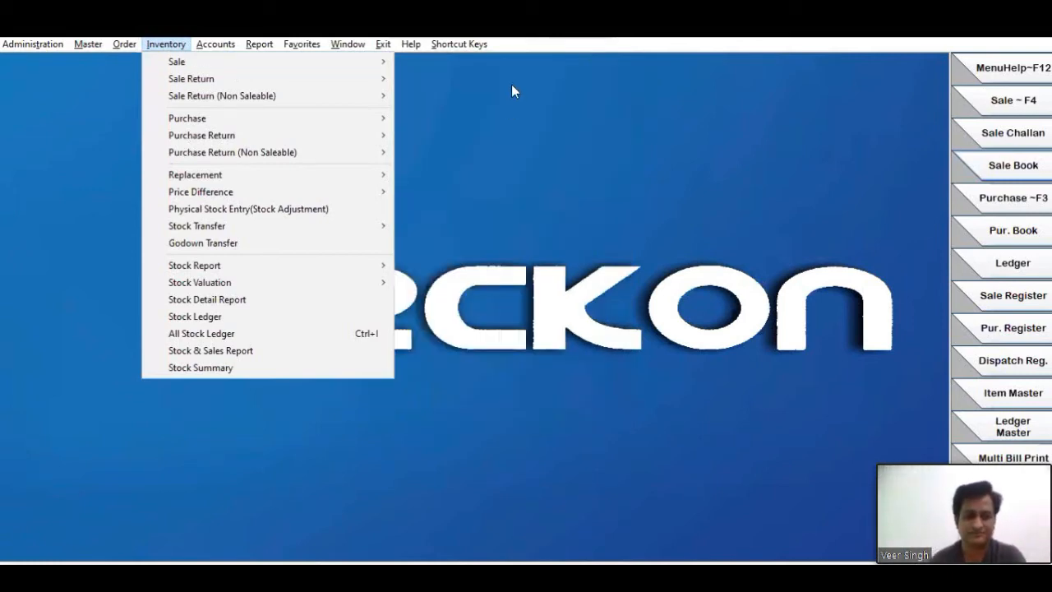
pyautogui.click(365, 48)
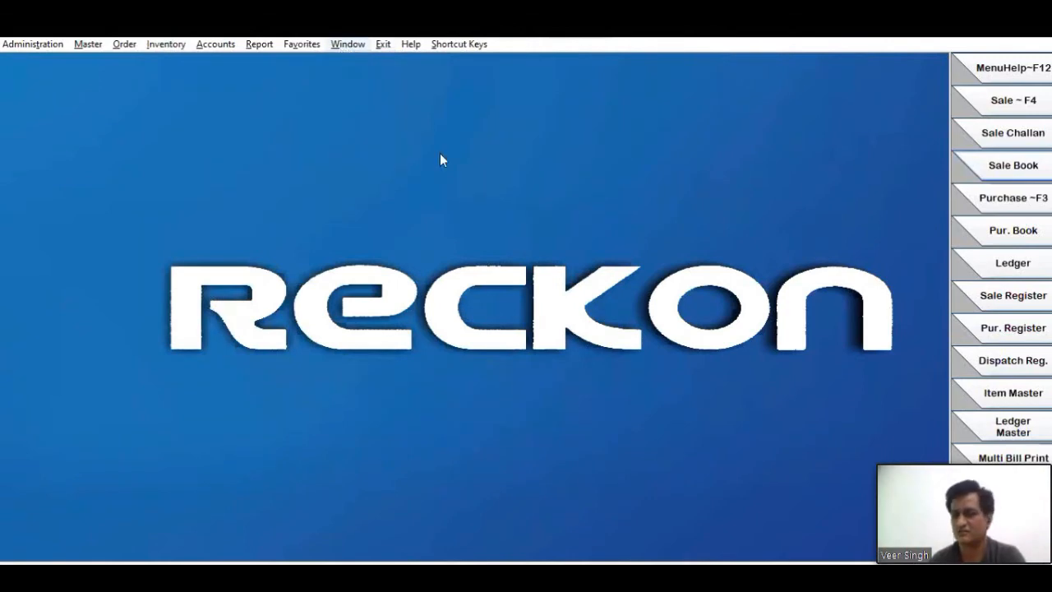
# - Open Control Parameters and set Edit Challan According To Bill to Yes in the General-6 settings
pyautogui.click(37, 44)
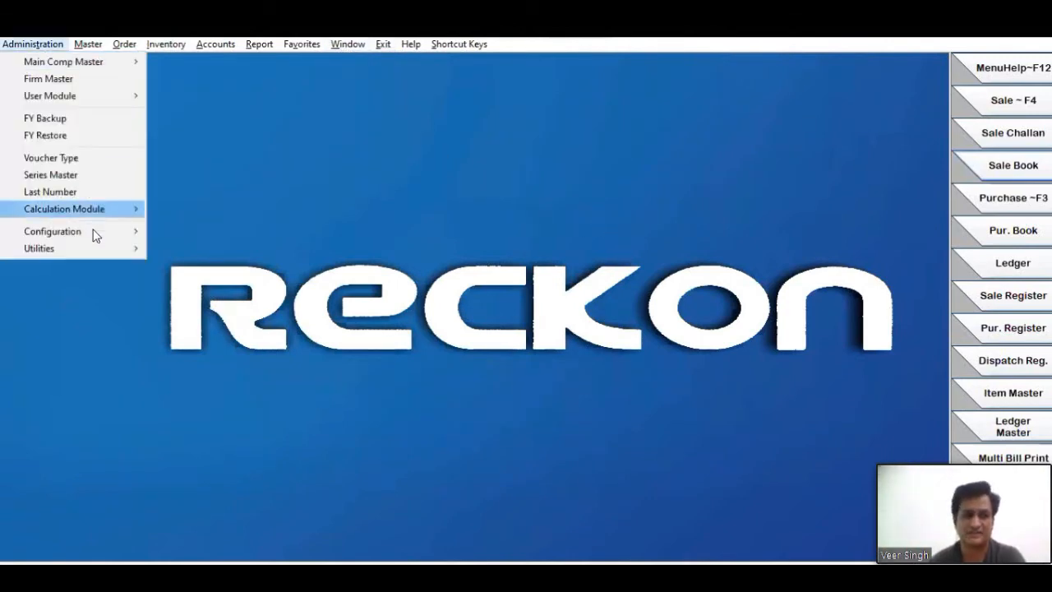
pyautogui.moveTo(97, 233)
pyautogui.moveTo(230, 228)
pyautogui.click(405, 231)
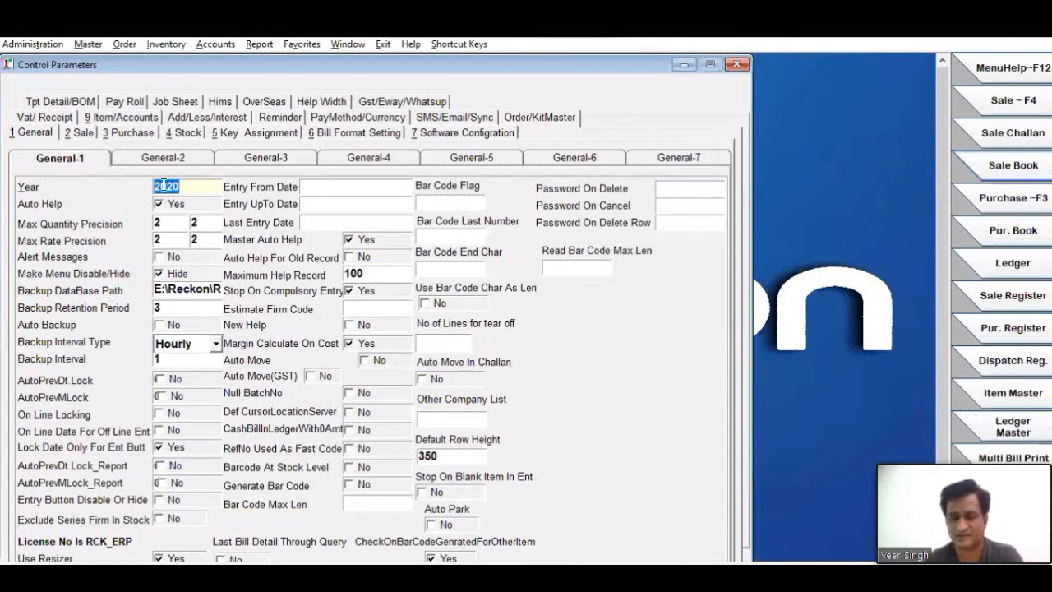
pyautogui.click(88, 137)
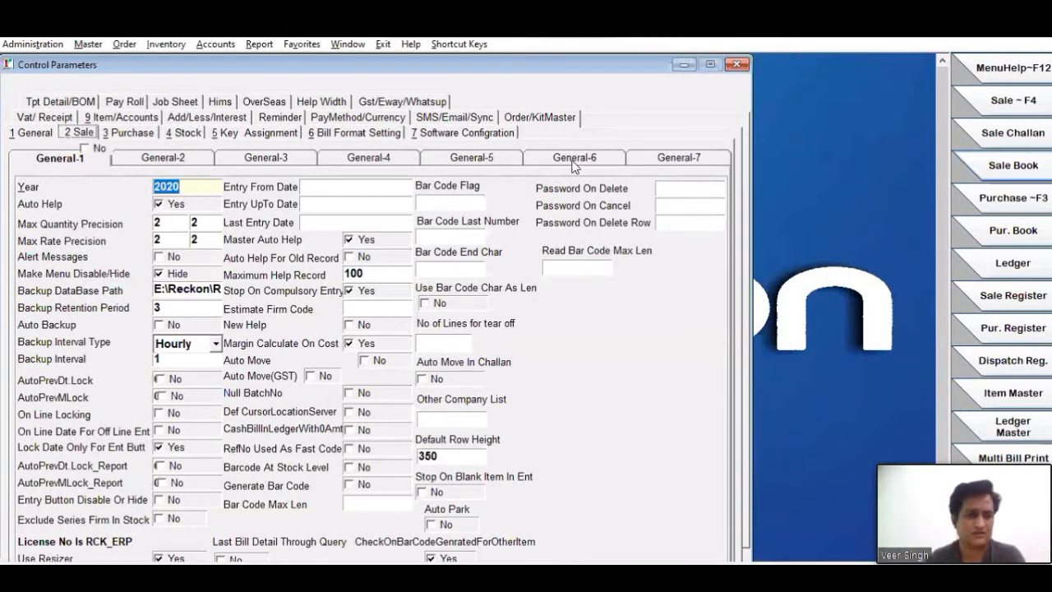
pyautogui.click(564, 159)
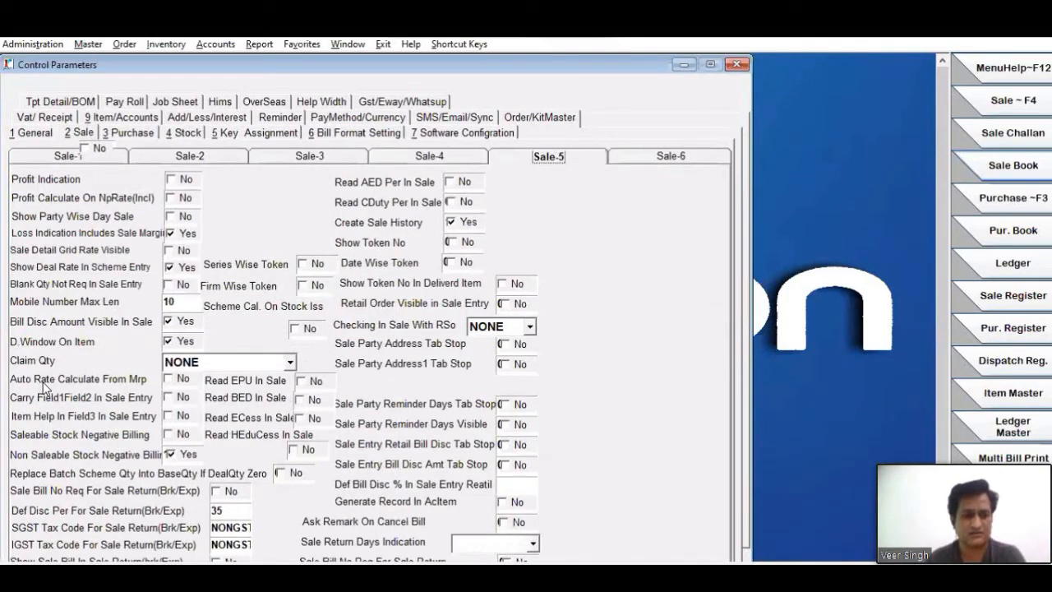
pyautogui.click(283, 357)
pyautogui.click(284, 358)
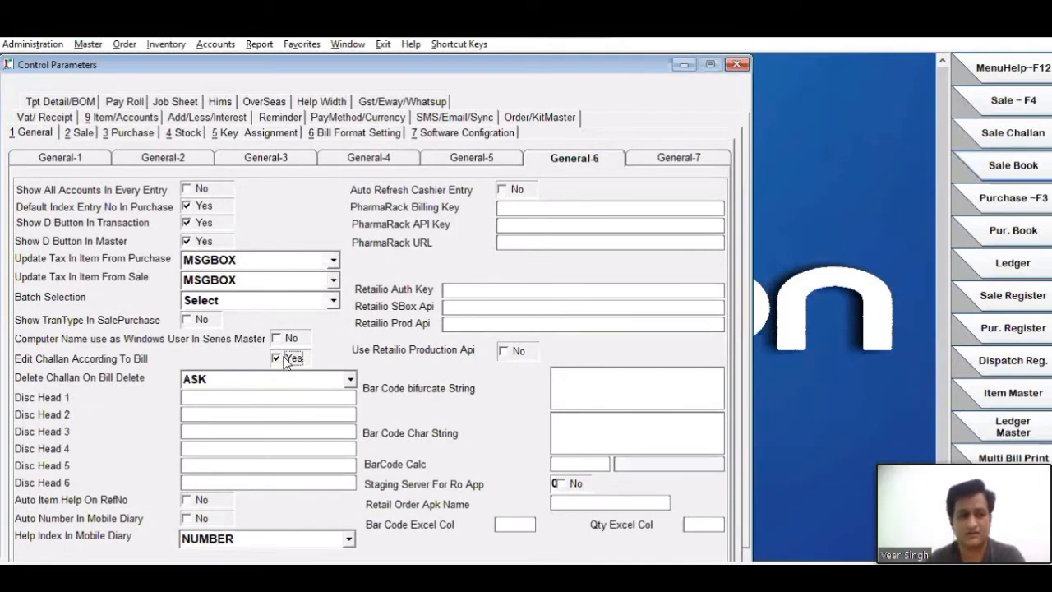
# - Review the choices ALWAYS, ASK and NEVER for Delete Challan On Bill Delete and keep ASK
pyautogui.click(234, 386)
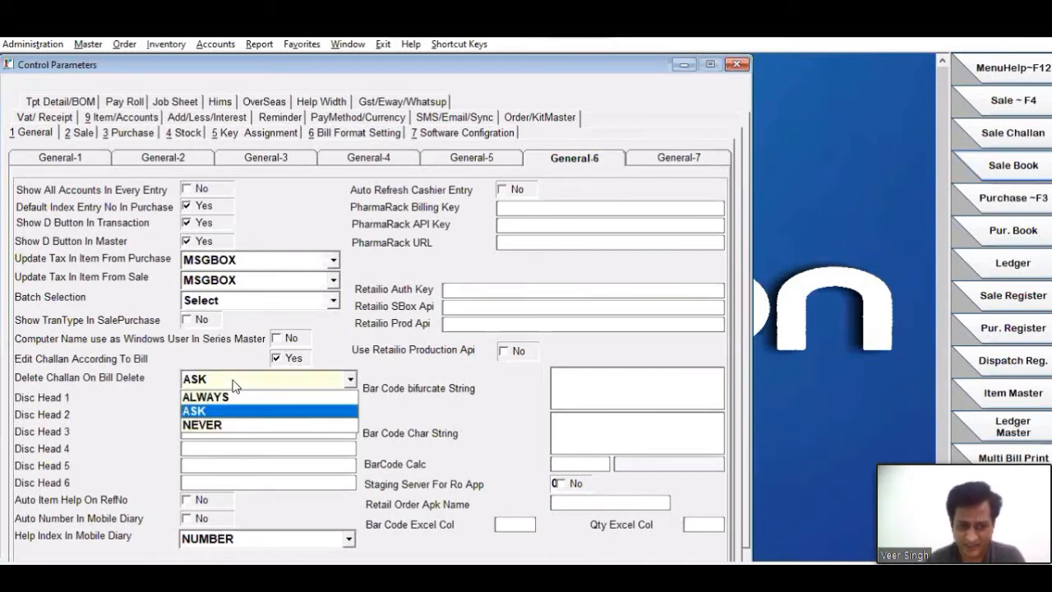
pyautogui.click(235, 387)
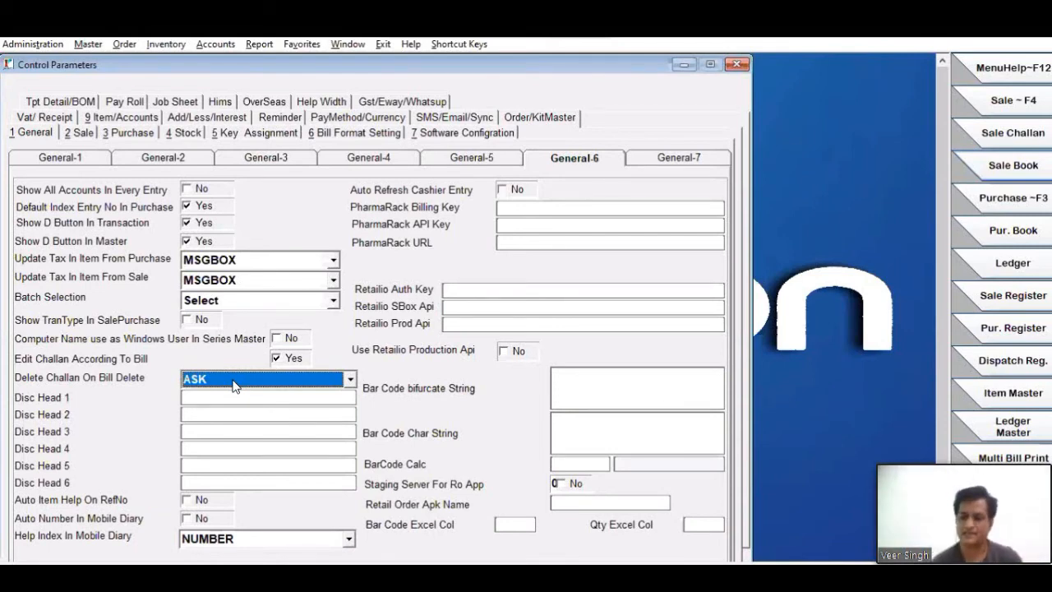
pyautogui.click(234, 385)
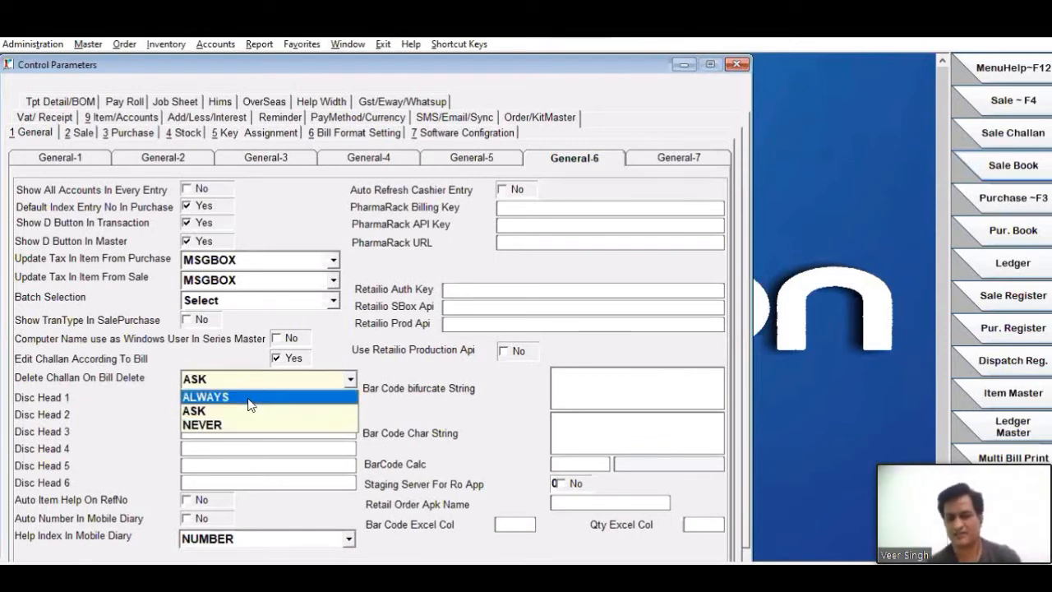
pyautogui.click(203, 410)
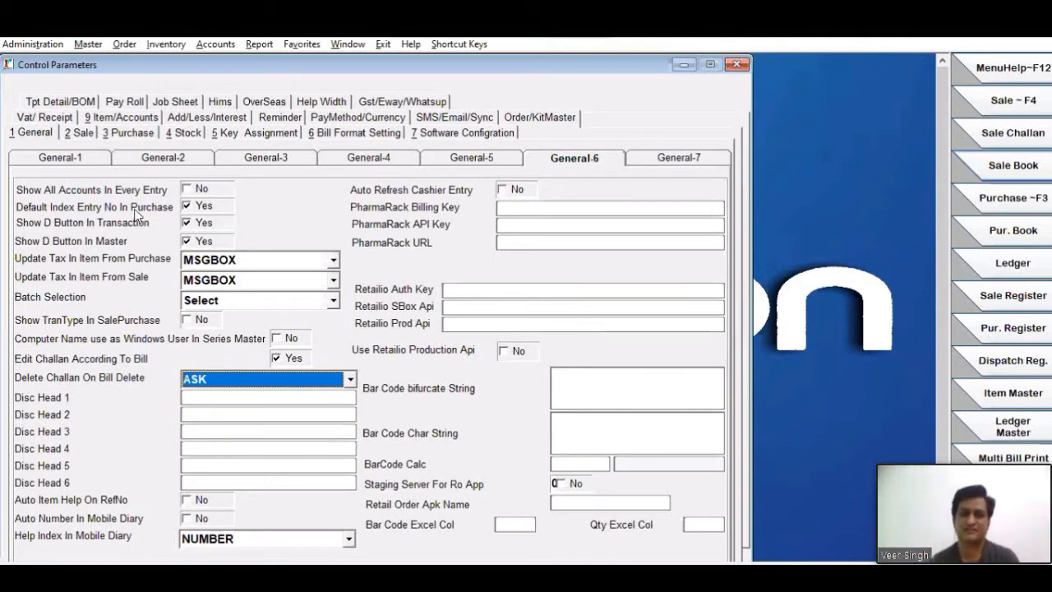
# - Set Delete Chalan After Trf To Sale to No in the Sale-6 settings and minimise Control Parameters
pyautogui.click(79, 134)
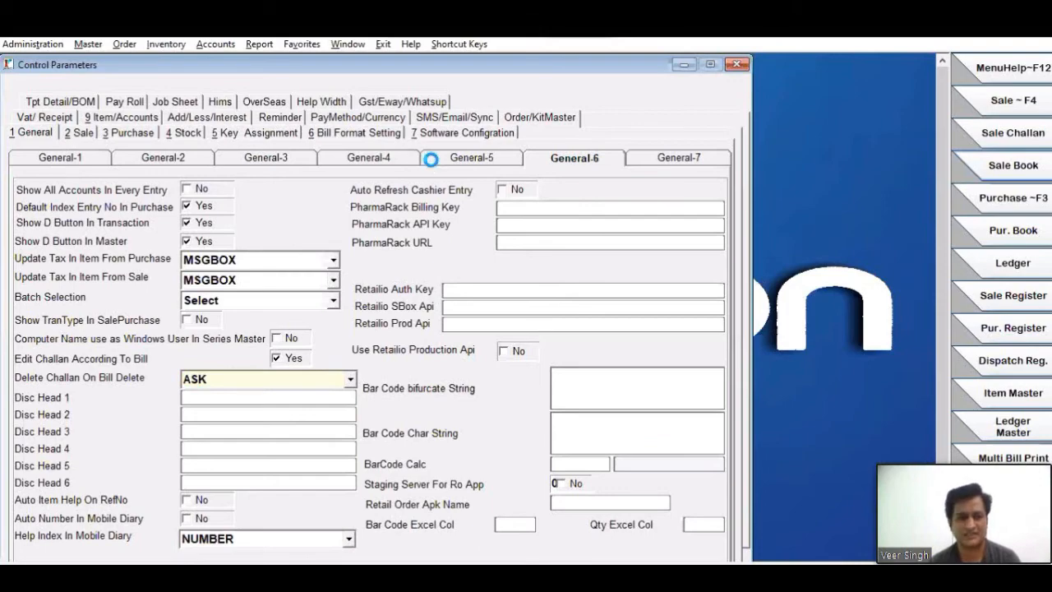
pyautogui.click(439, 160)
pyautogui.click(548, 156)
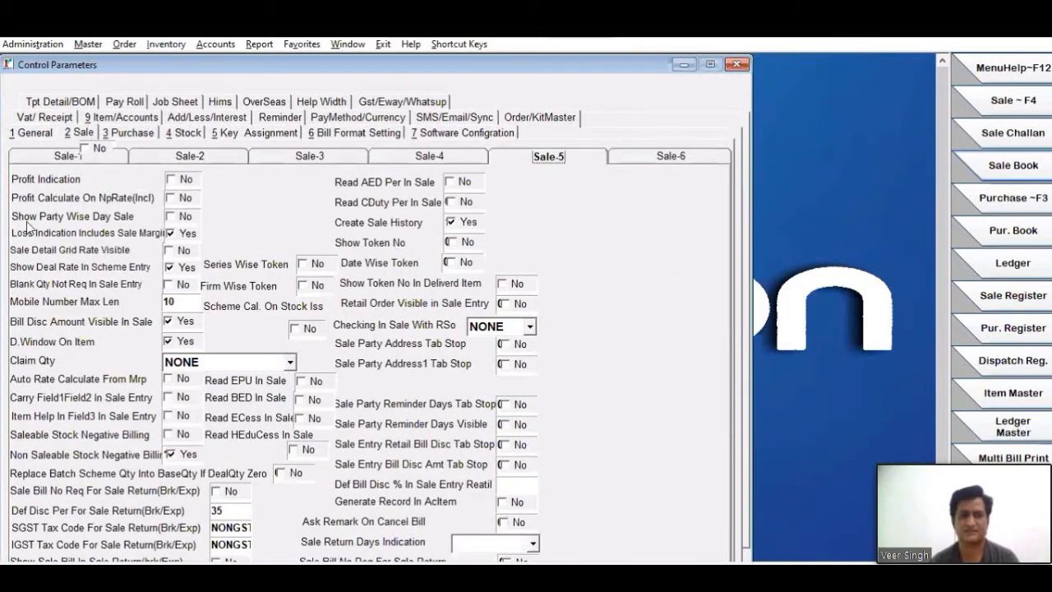
pyautogui.press('Right')
pyautogui.click(207, 236)
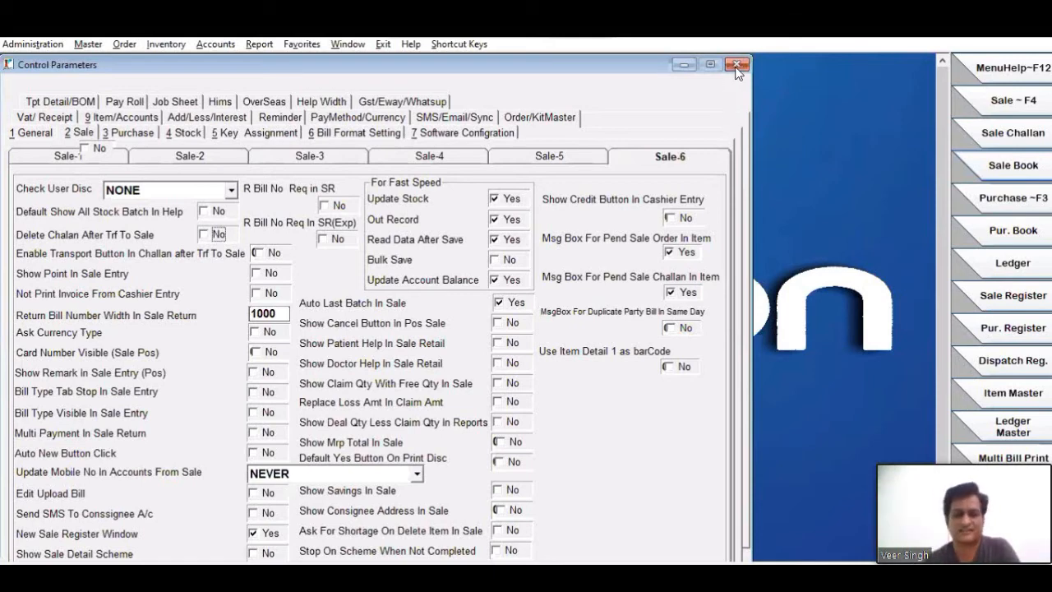
pyautogui.click(689, 63)
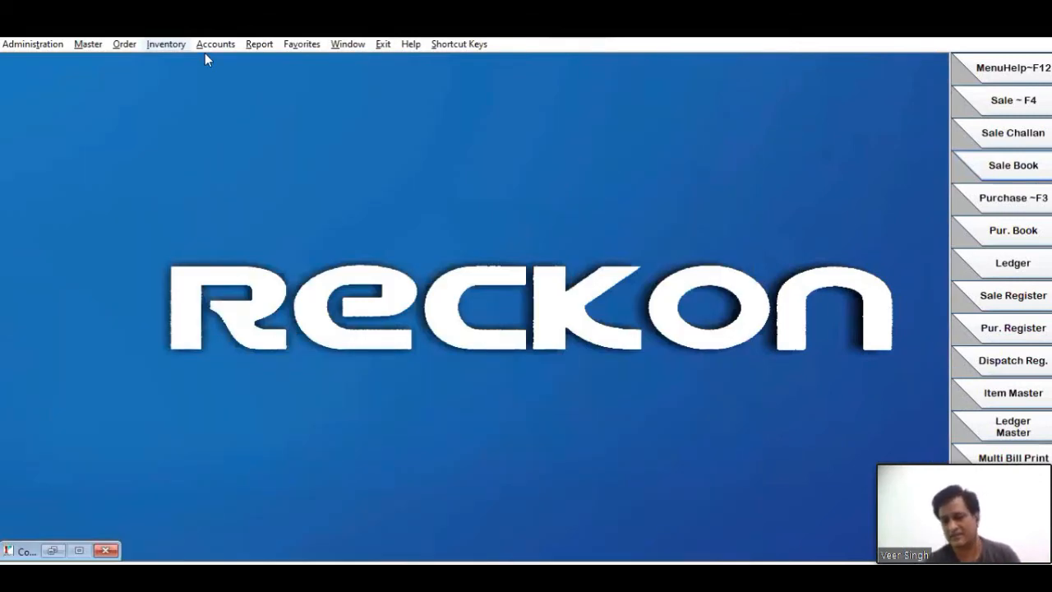
# - Start a new credit sale return invoice and choose RAM MEDICINE as the party
pyautogui.hotkey('alt', 'i')
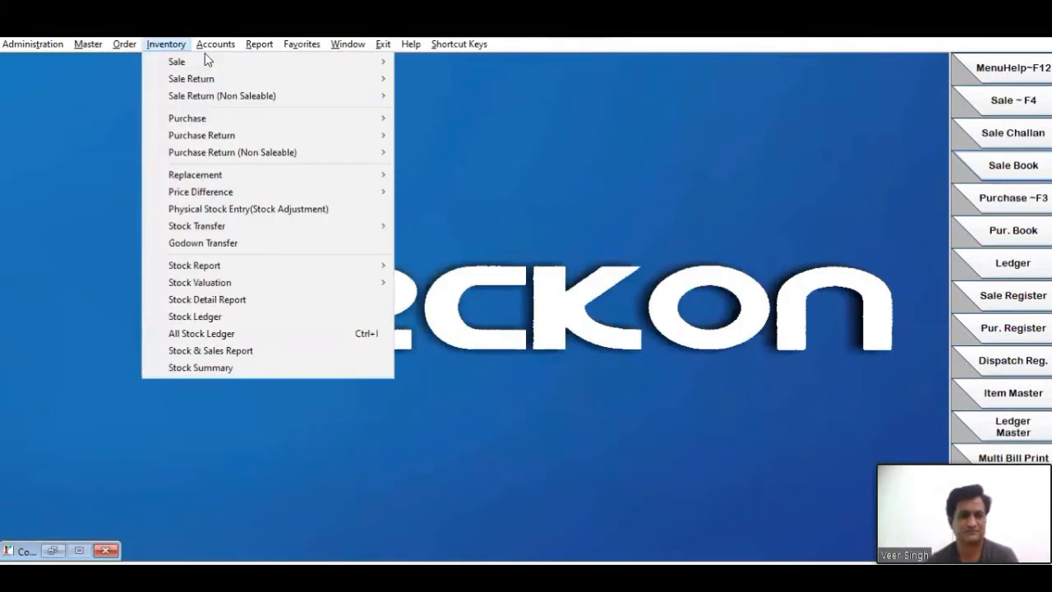
pyautogui.press('Right')
pyautogui.press('Left')
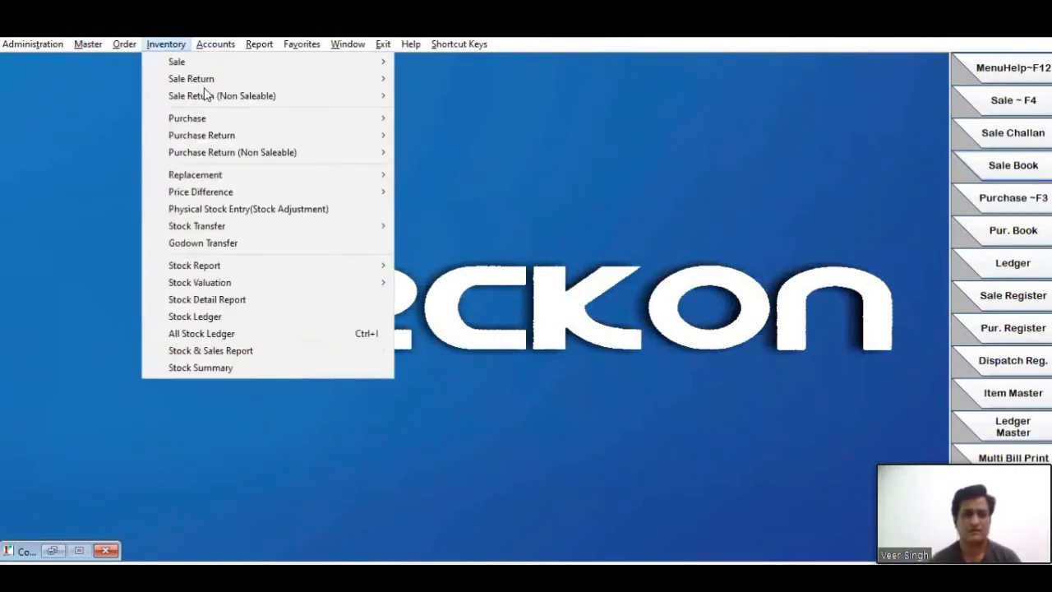
pyautogui.click(217, 79)
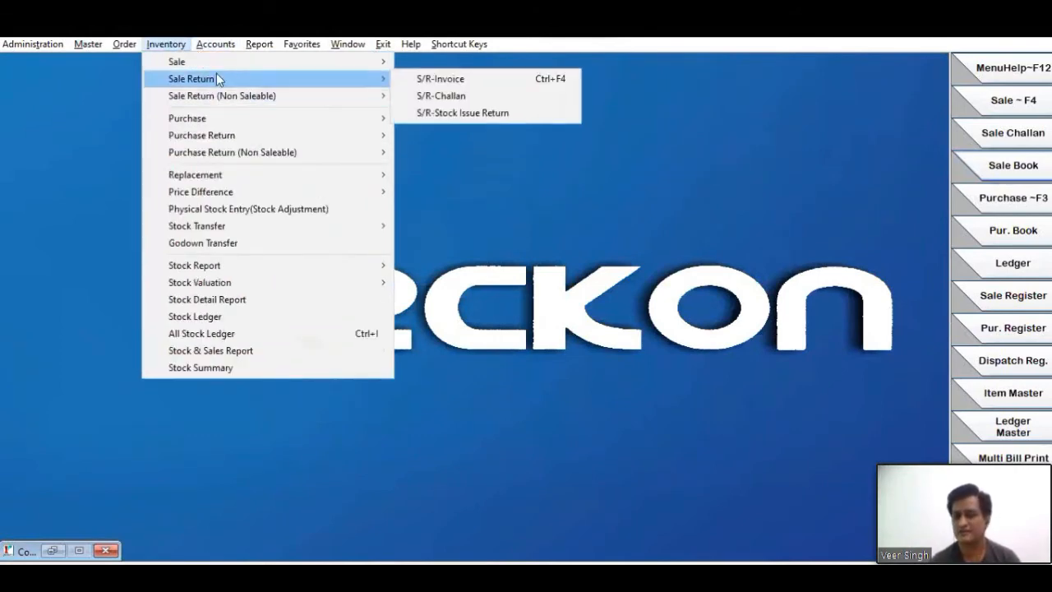
pyautogui.click(448, 82)
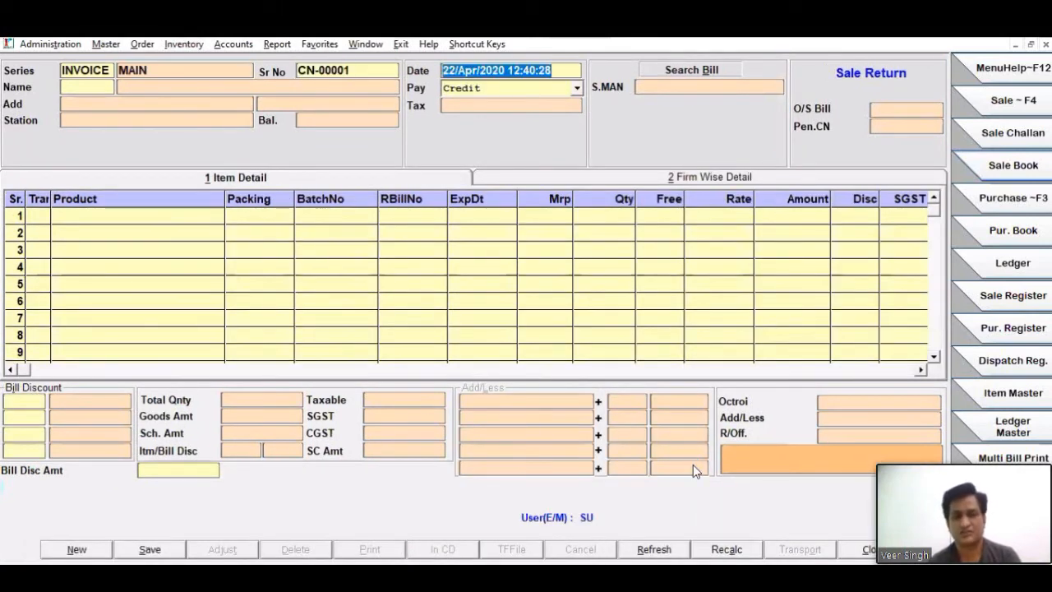
pyautogui.press('Return')
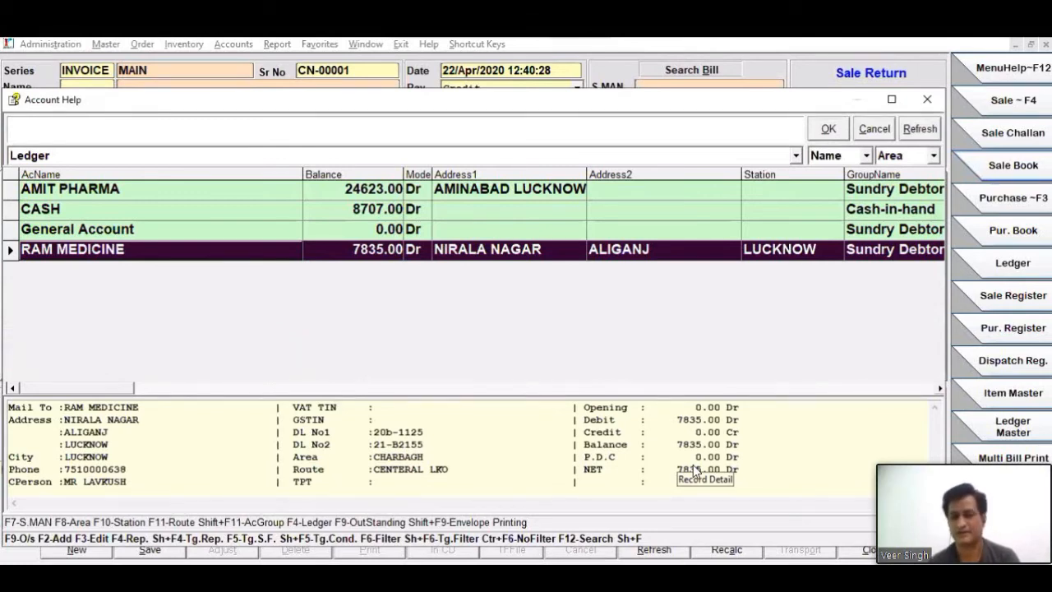
pyautogui.press('Return')
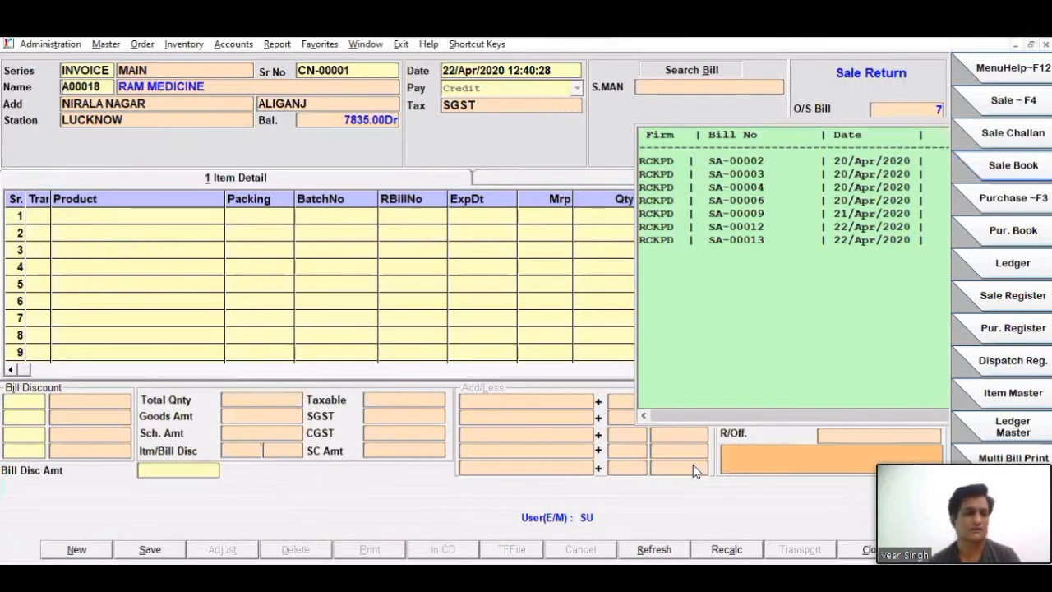
# - Add BECOSULES CAP from batch 920-29072Z as the first return item and link it to sale bill SA-00003
pyautogui.press('Return')
pyautogui.press('Return')
pyautogui.press('Return')
pyautogui.press('Return')
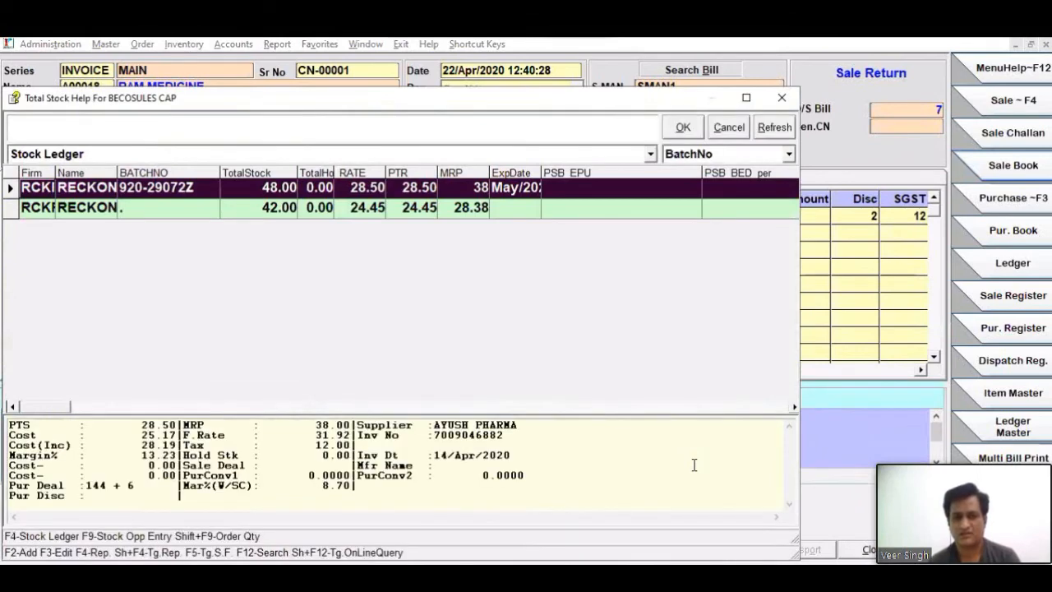
pyautogui.press('Return')
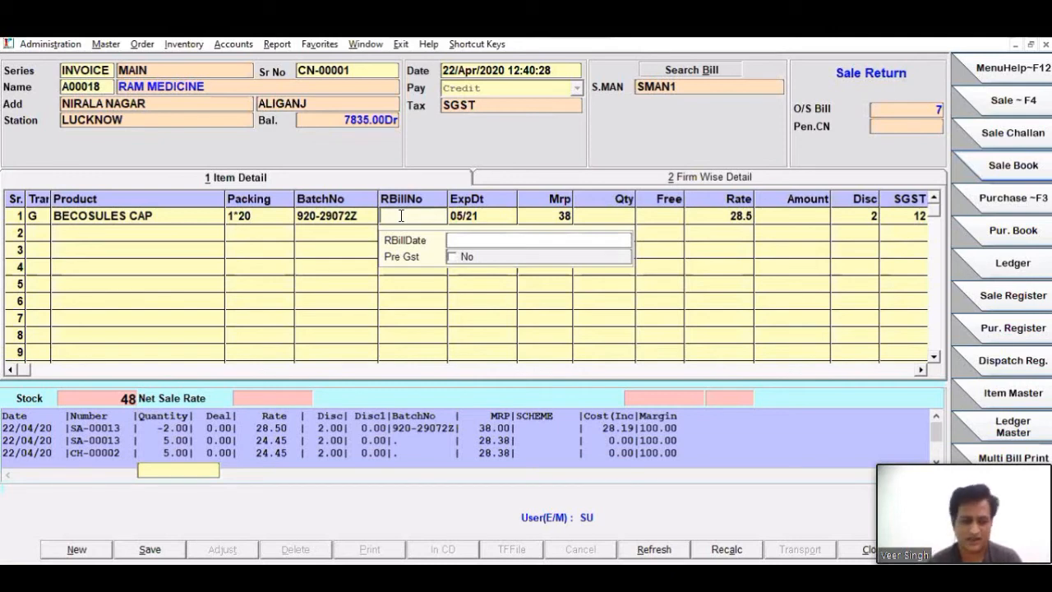
pyautogui.press('F1')
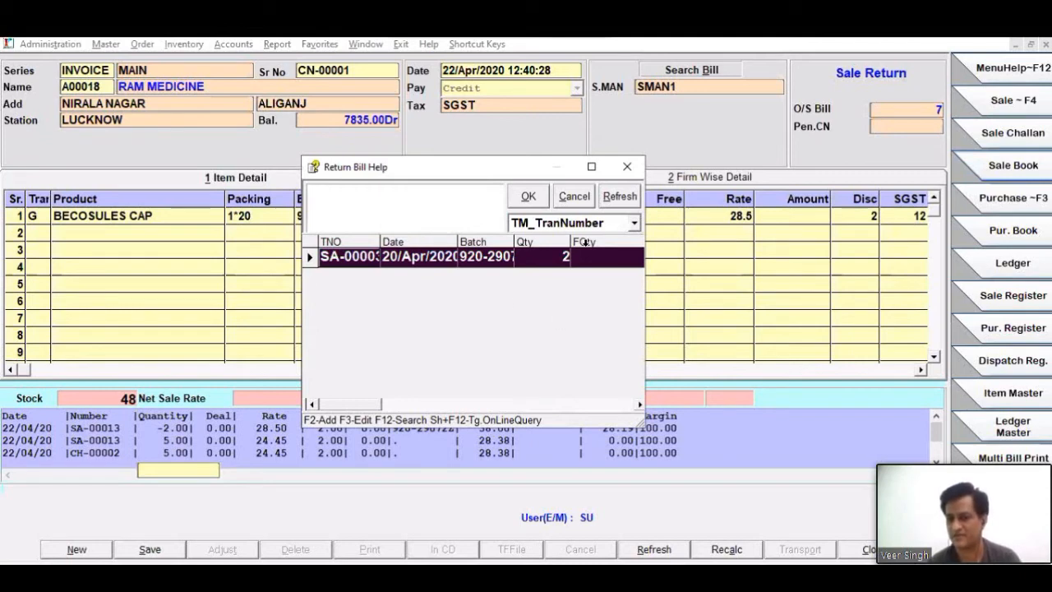
pyautogui.press('Return')
pyautogui.press('Return')
pyautogui.press('Return')
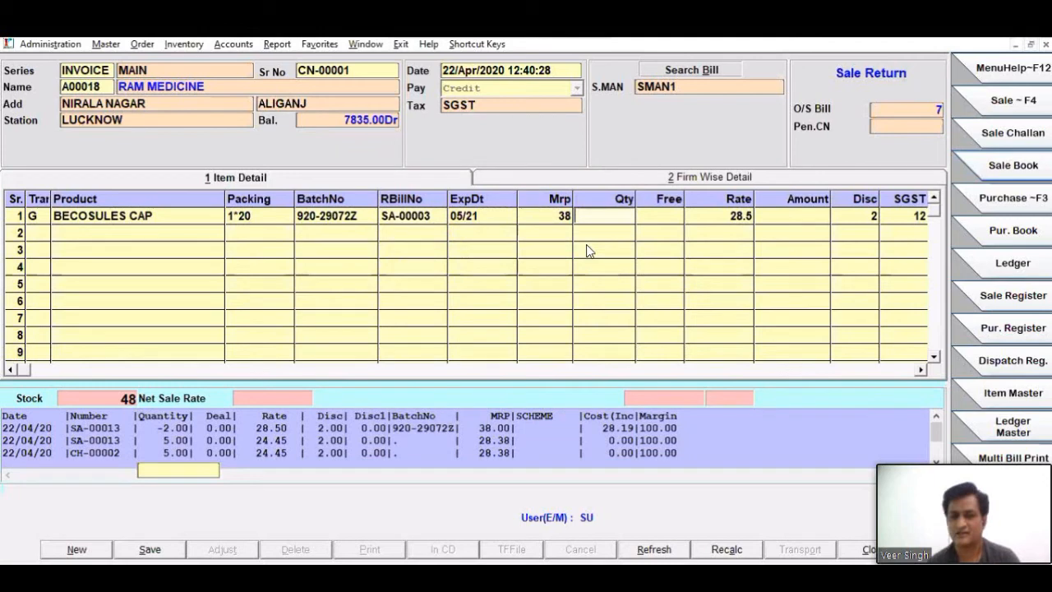
# - Set the BECOSULES CAP return quantity to 1 and accept the item's default discount to complete the row
pyautogui.write('1')
pyautogui.press('Return')
pyautogui.press('Return')
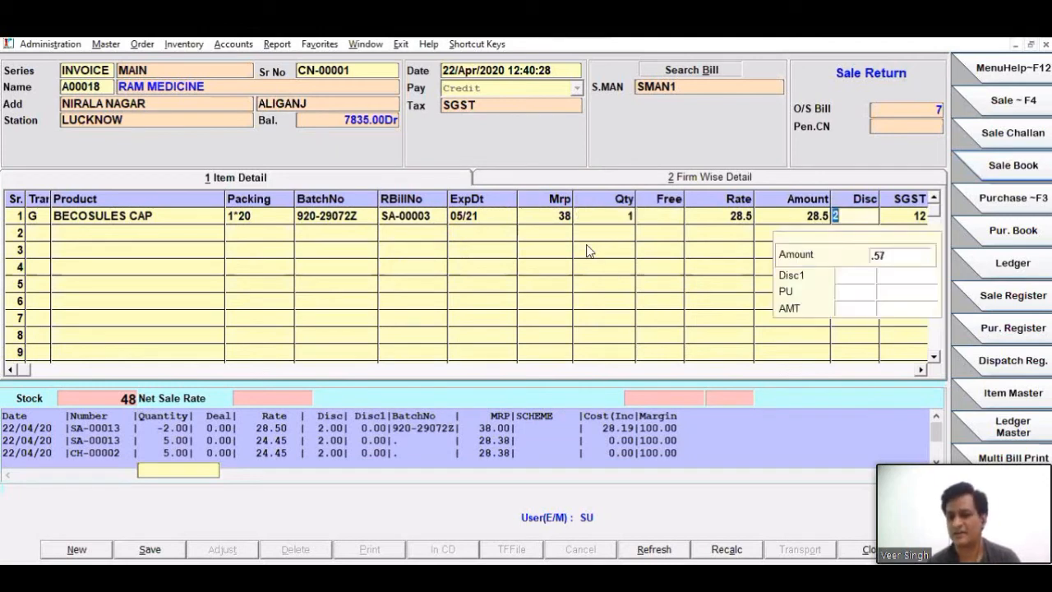
pyautogui.press('Return')
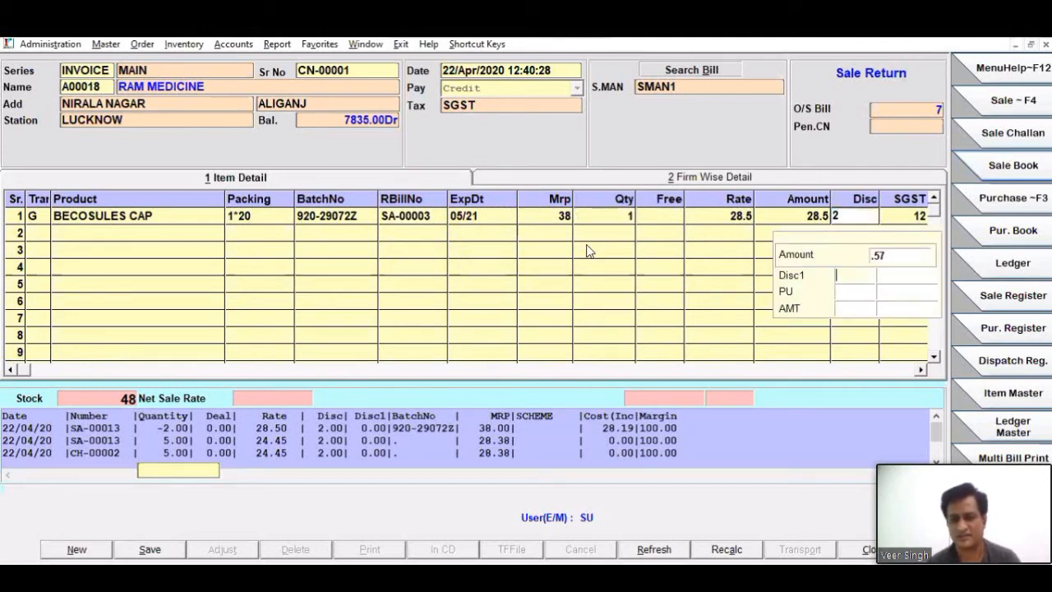
pyautogui.press('Return')
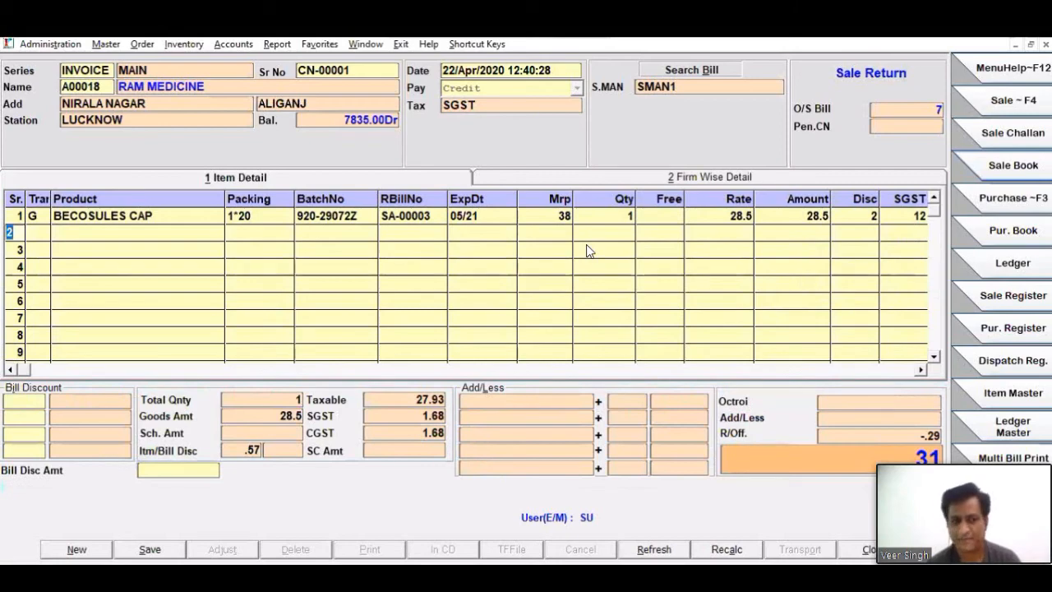
pyautogui.press('Return')
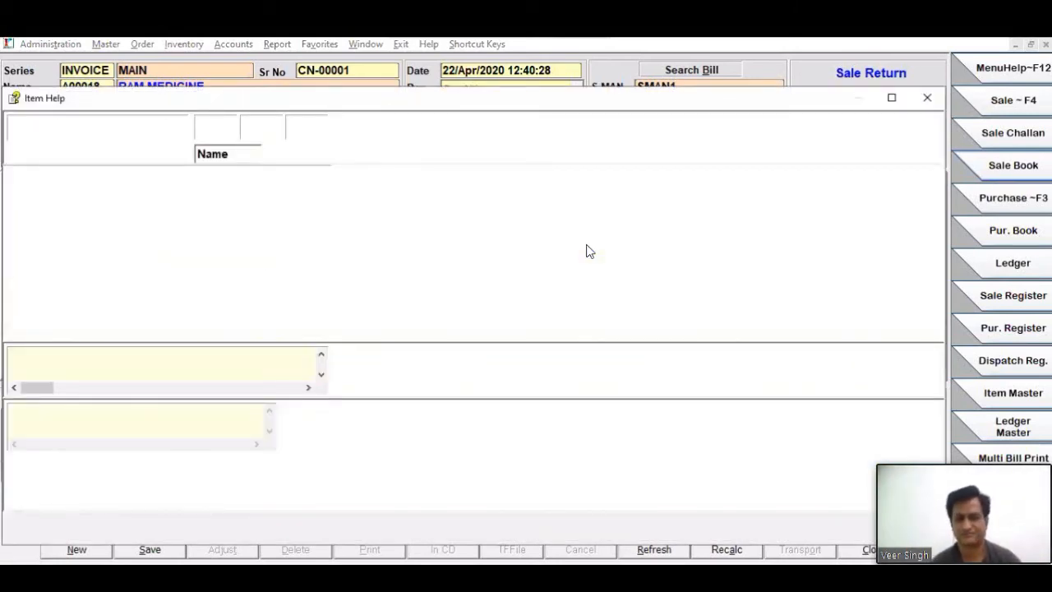
pyautogui.write('A')
pyautogui.press('Down')
pyautogui.press('Down')
pyautogui.press('Down')
pyautogui.press('Down')
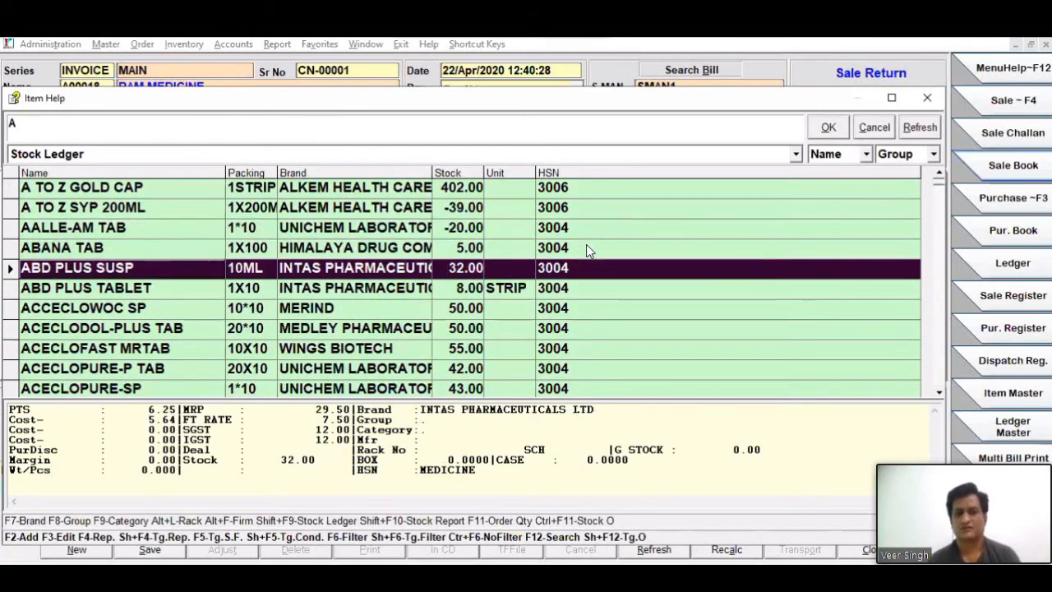
pyautogui.press('Return')
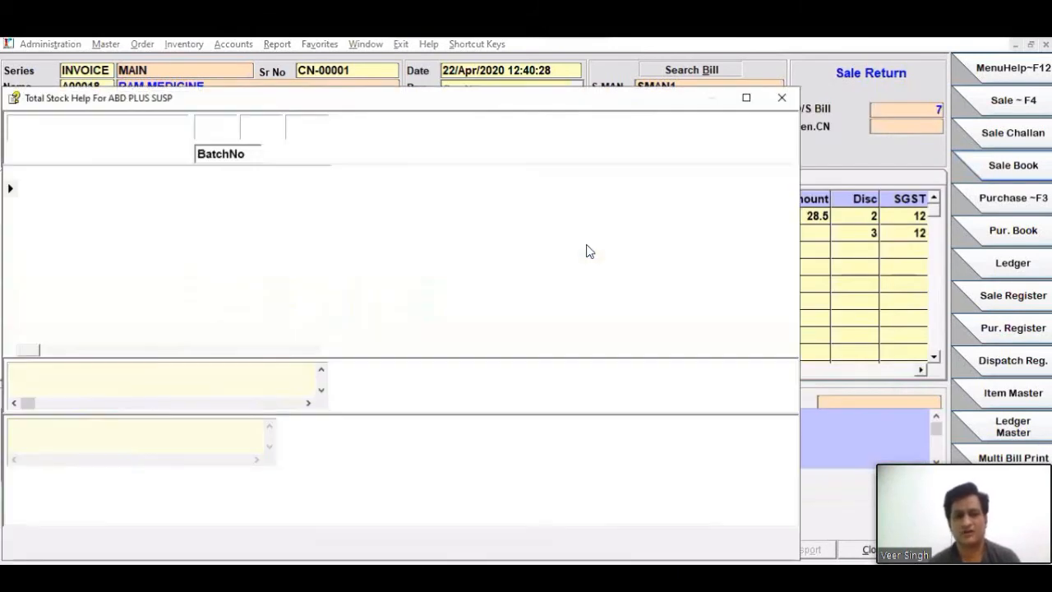
pyautogui.press('Return')
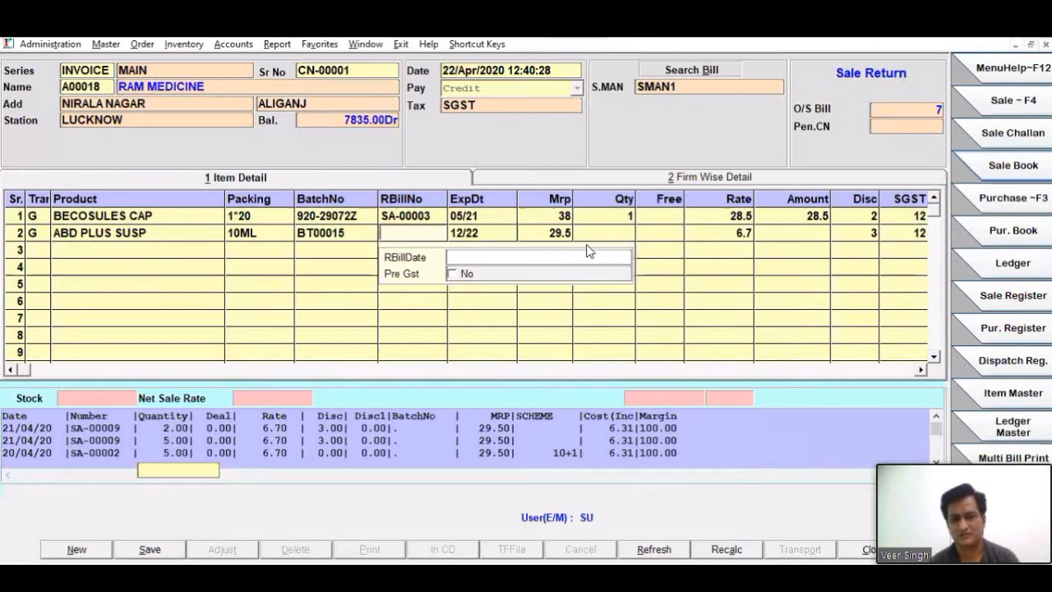
pyautogui.press('Escape')
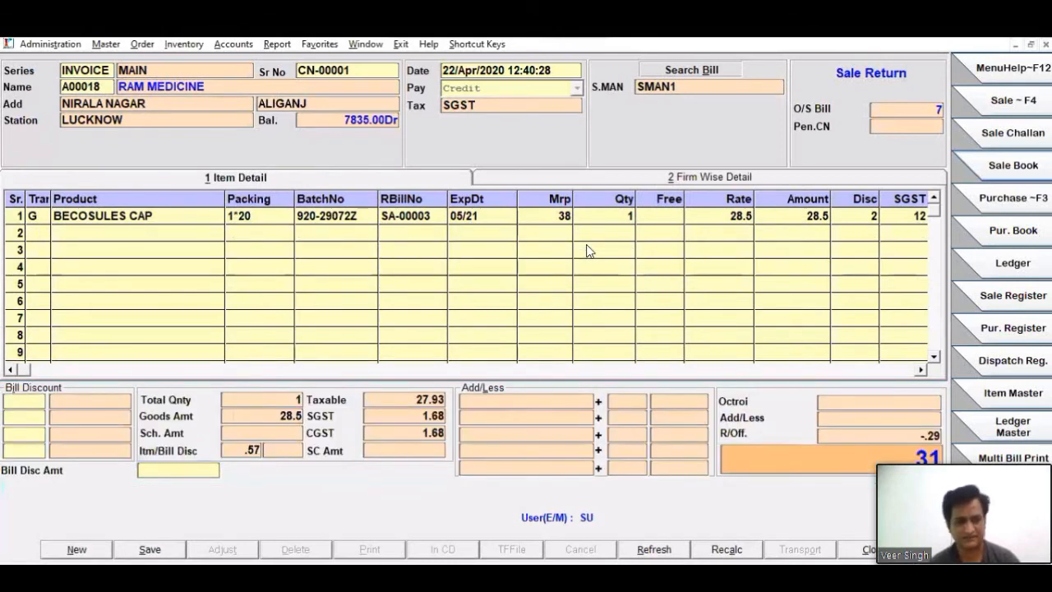
# - Add ABD PLUS SUSP, batch BT00015, as the second return item against the quantity-10 entry of bill SA-00002, with quantity 2
pyautogui.click(8, 235)
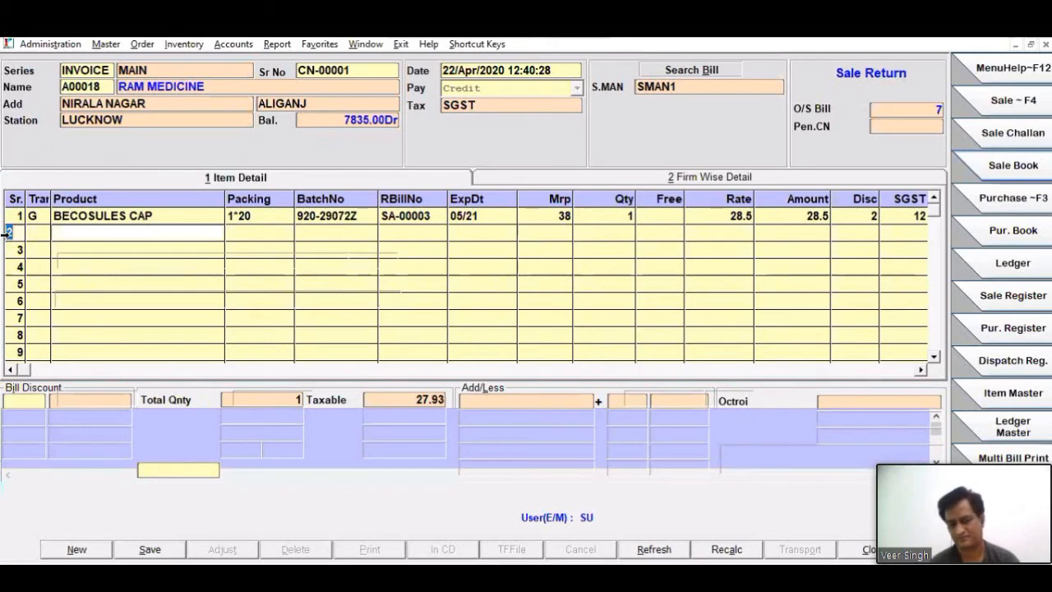
pyautogui.press('Return')
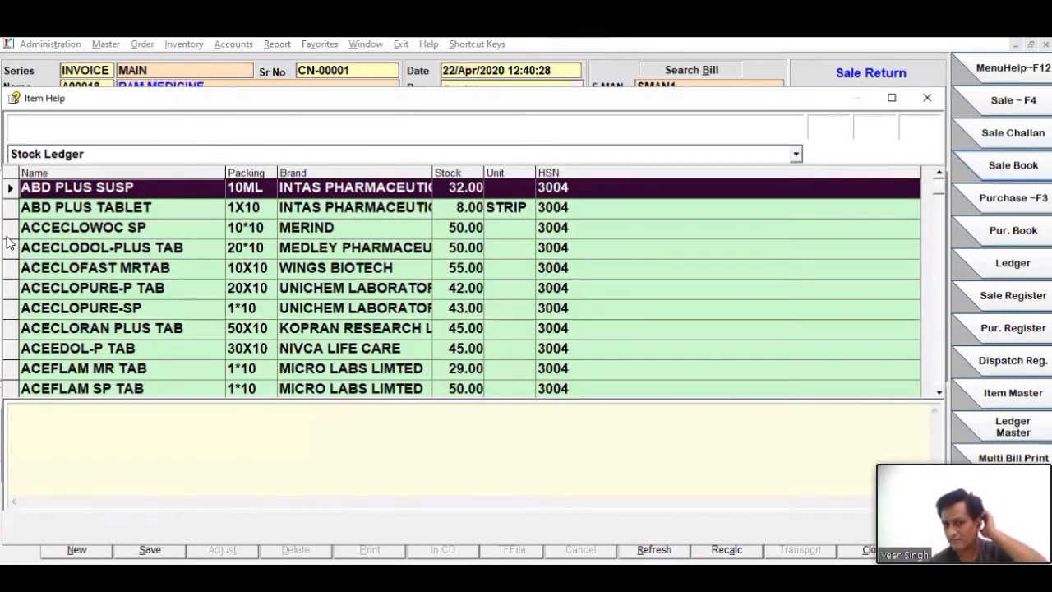
pyautogui.press('Return')
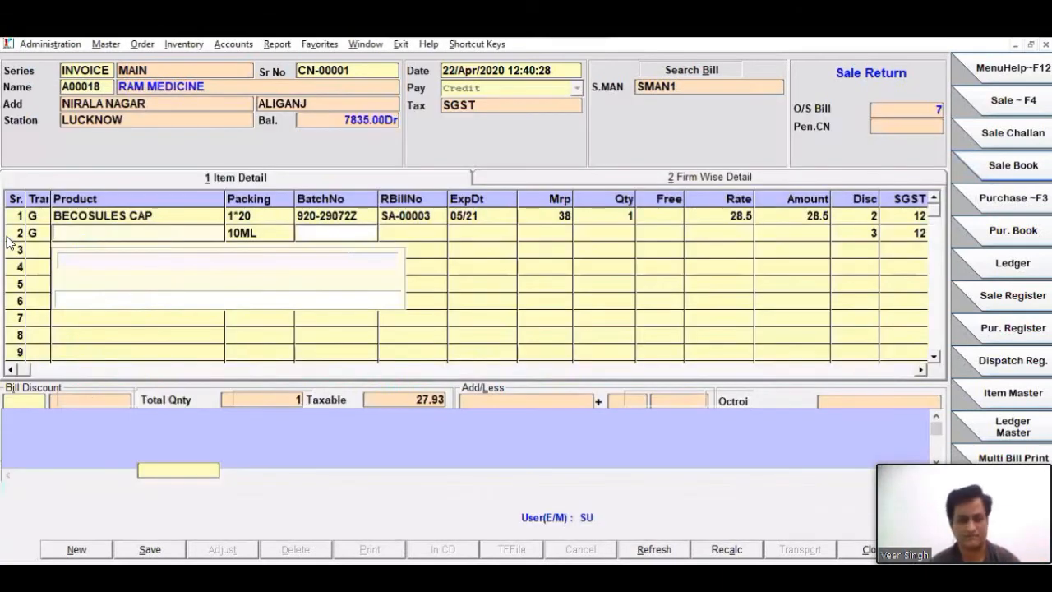
pyautogui.press('Return')
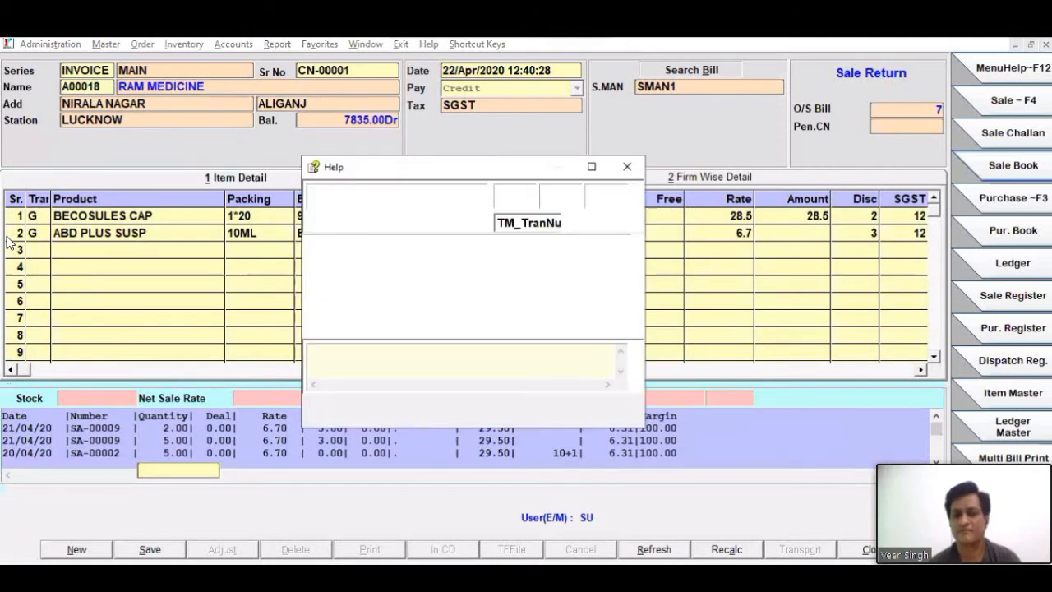
pyautogui.press('Down')
pyautogui.press('Down')
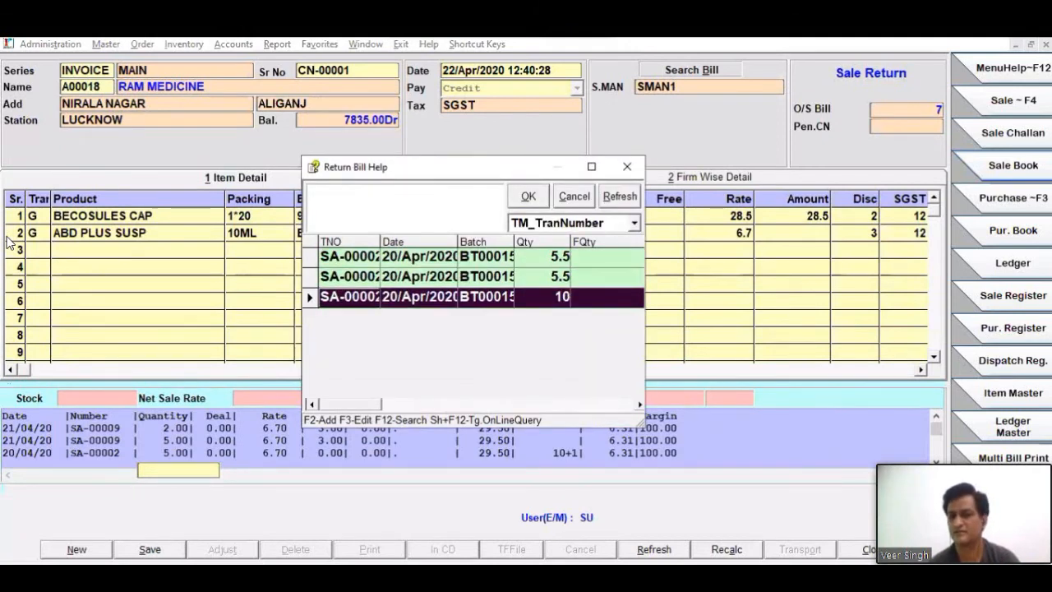
pyautogui.press('Return')
pyautogui.press('Return')
pyautogui.press('Return')
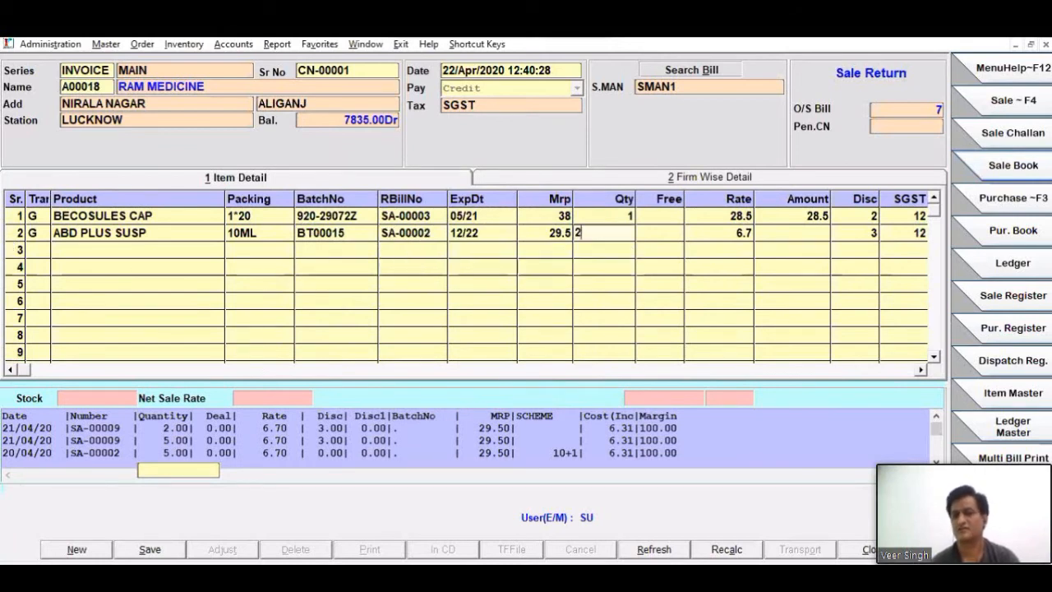
pyautogui.write('2')
pyautogui.press('Return')
pyautogui.press('Return')
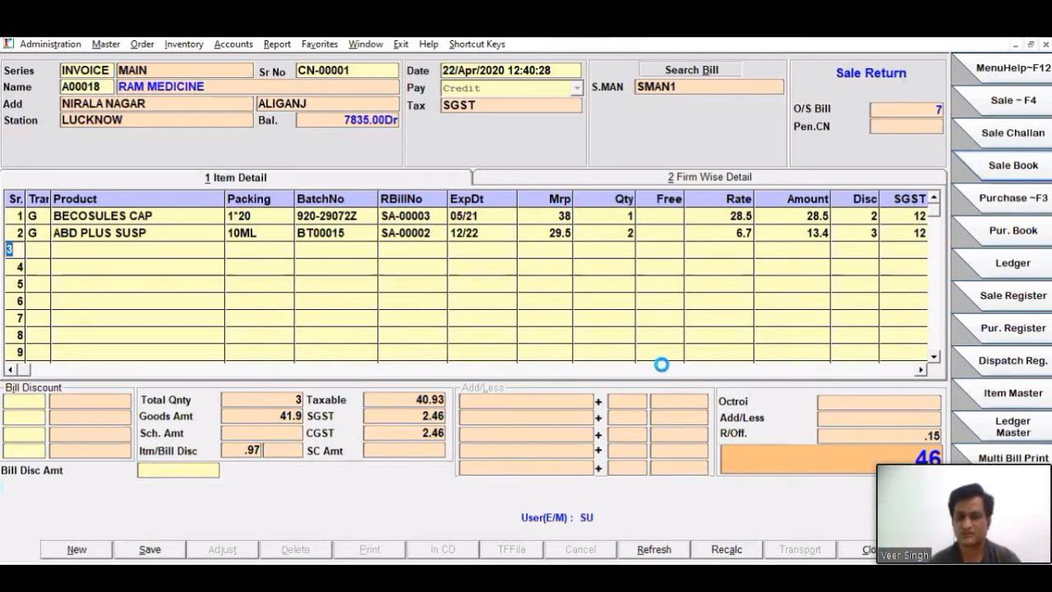
# - Save the sale return and decline adjusting it against outstanding bills
pyautogui.hotkey('alt', 's')
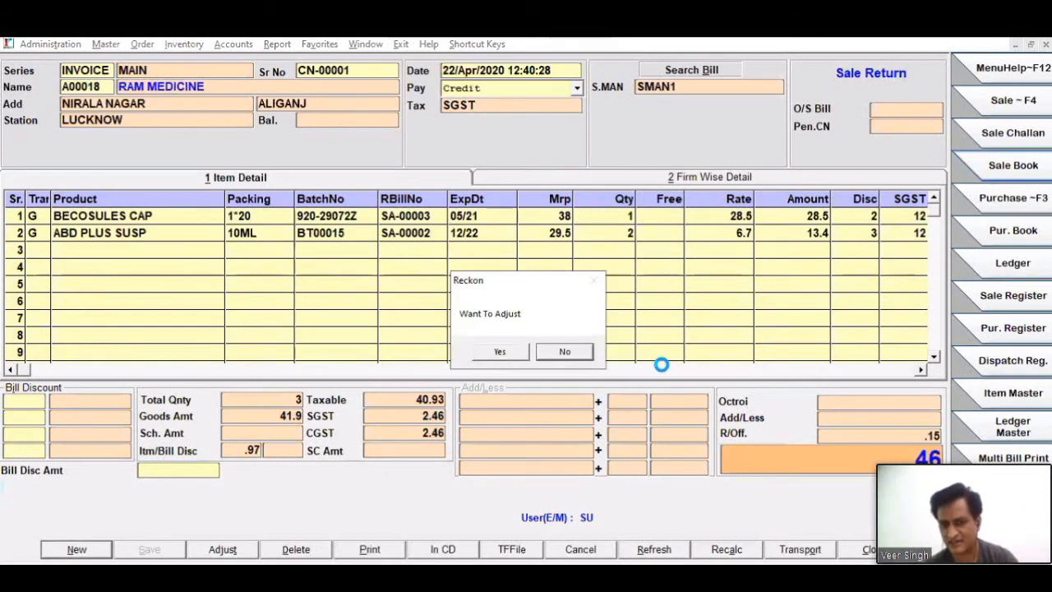
pyautogui.click(574, 351)
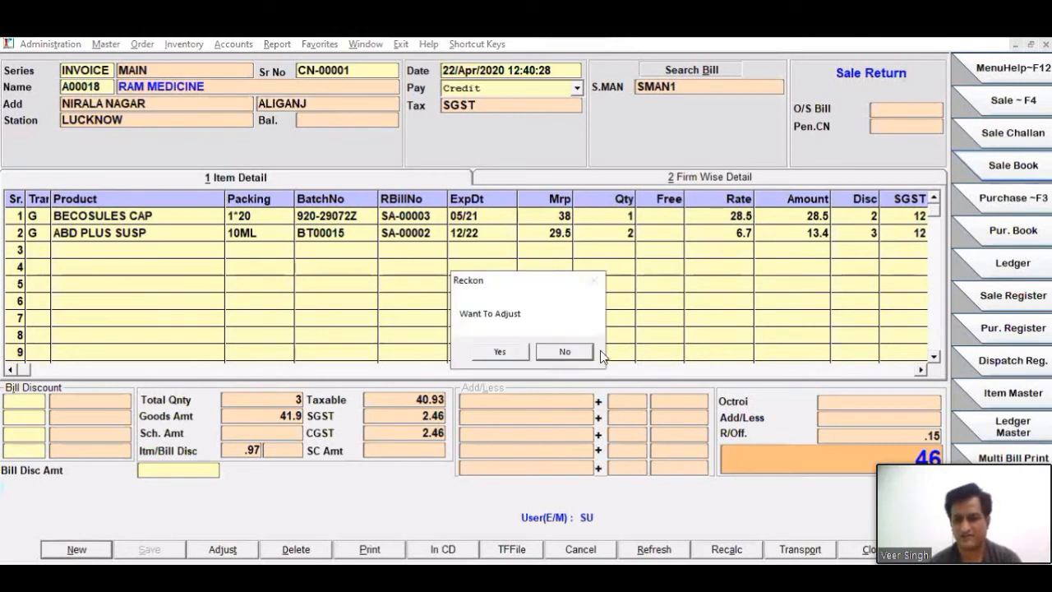
pyautogui.click(567, 352)
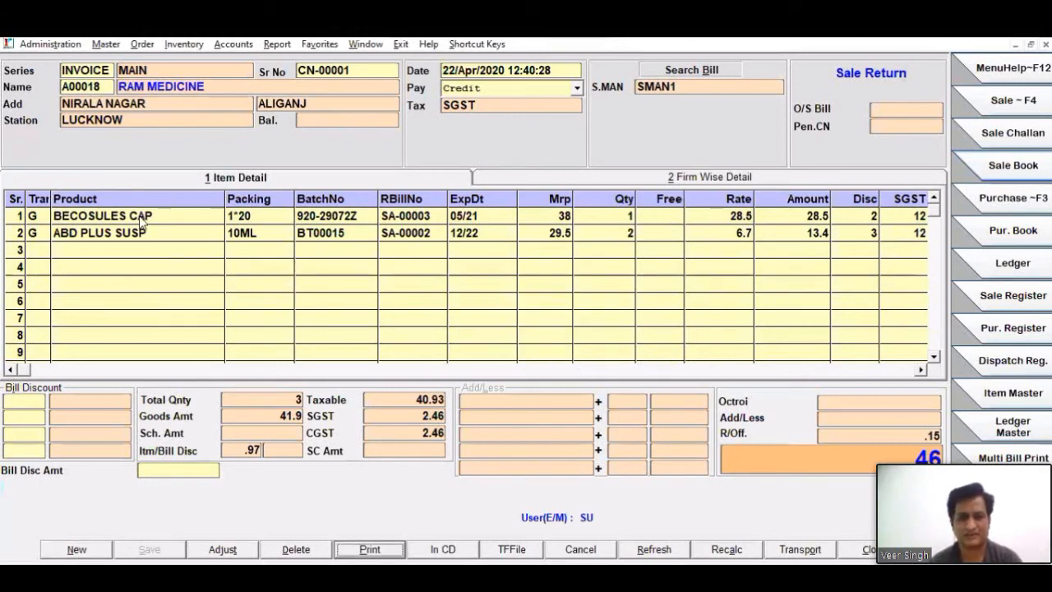
# - Review the Firm Wise Detail of the saved return for its bill numbers and amounts, and return to Item Detail
pyautogui.hotkey('alt', '2')
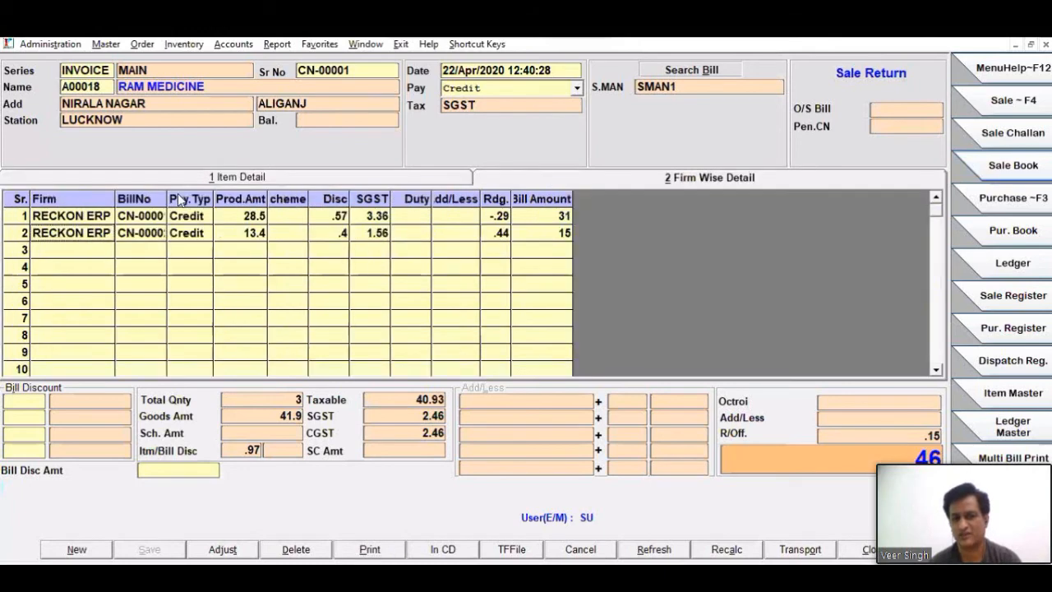
pyautogui.click(162, 178)
pyautogui.hotkey('alt', '2')
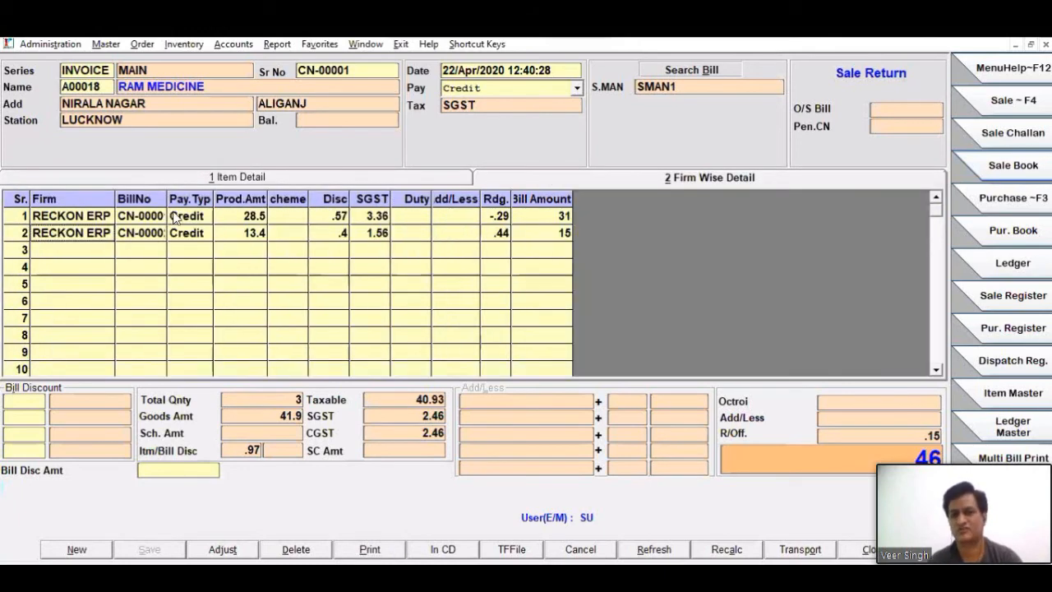
pyautogui.click(148, 179)
# - Preview the printed credit notes on screen, examine the returned items on each, and close the preview
pyautogui.click(367, 550)
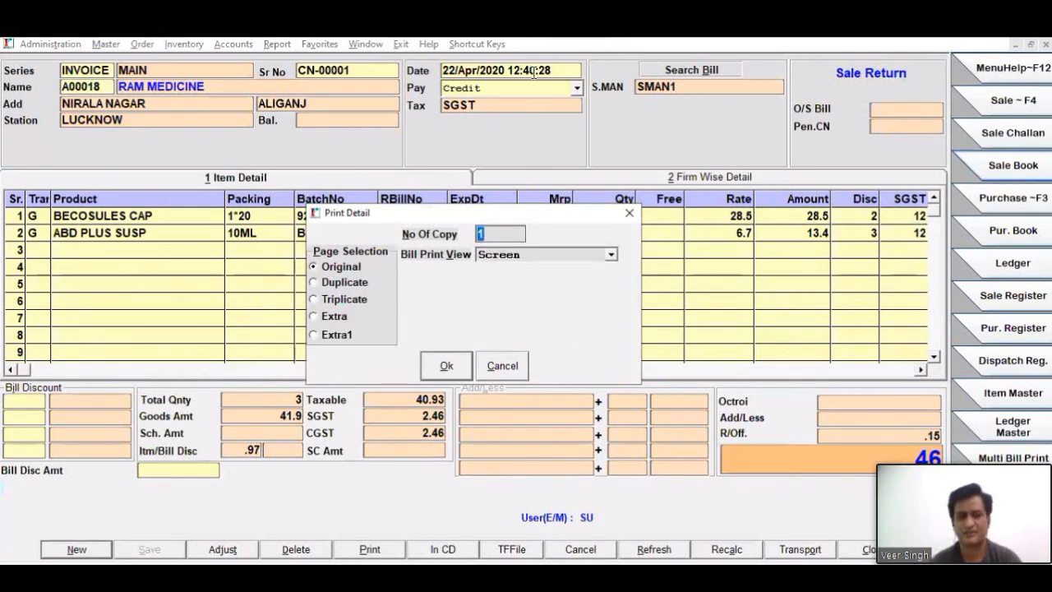
pyautogui.press('Escape')
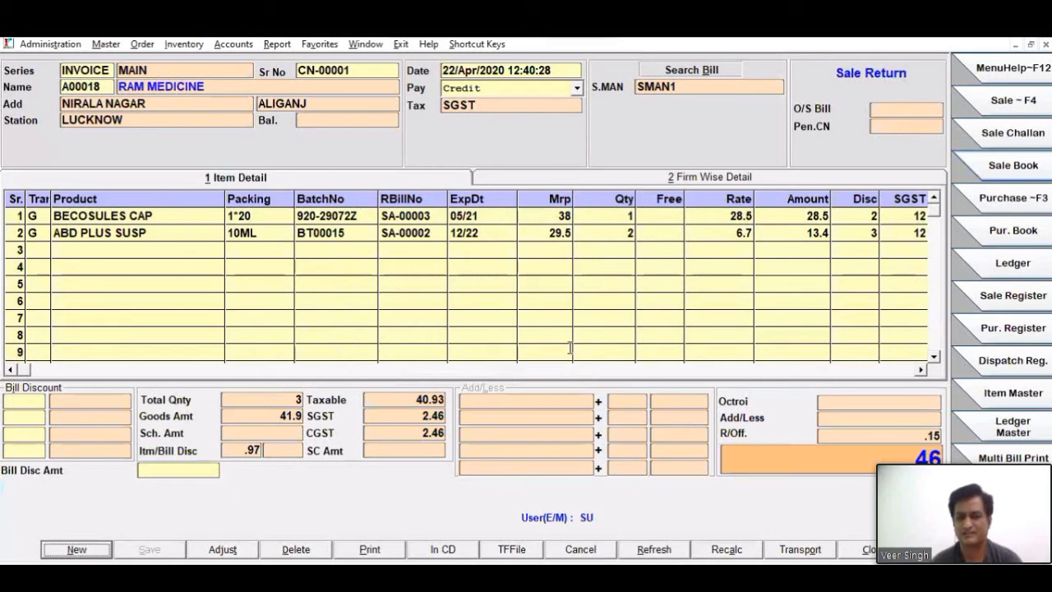
pyautogui.scroll(-6, 580, 312)
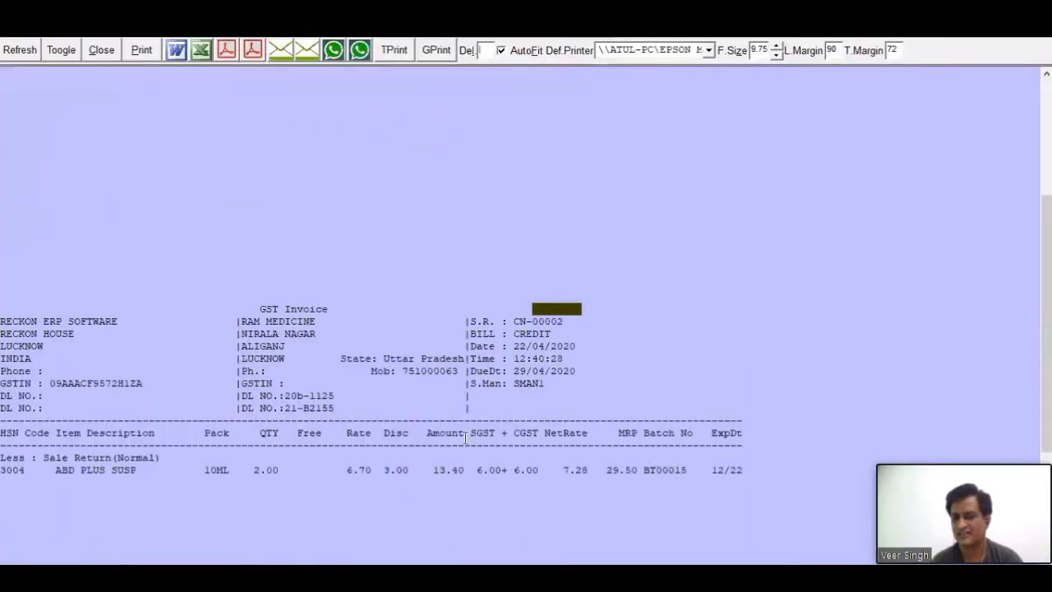
pyautogui.scroll(5, 550, 456)
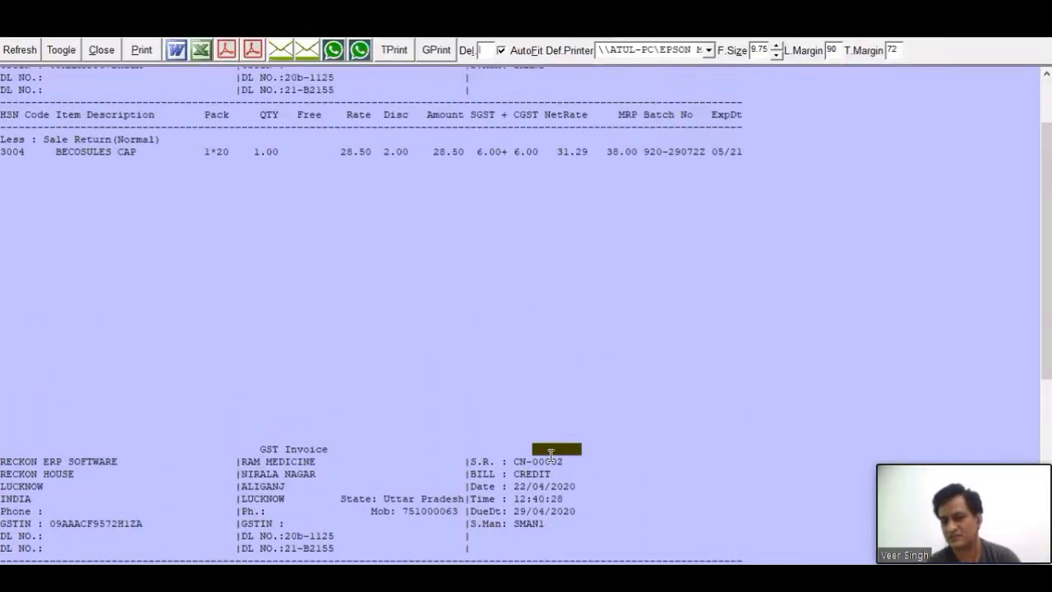
pyautogui.scroll(-3, 437, 381)
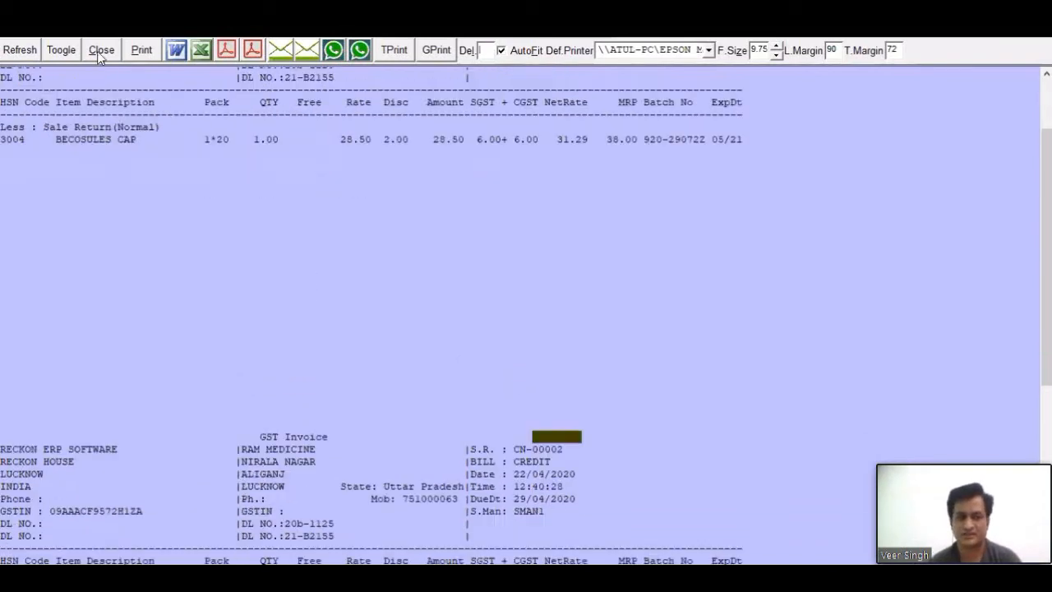
pyautogui.click(98, 51)
pyautogui.click(549, 352)
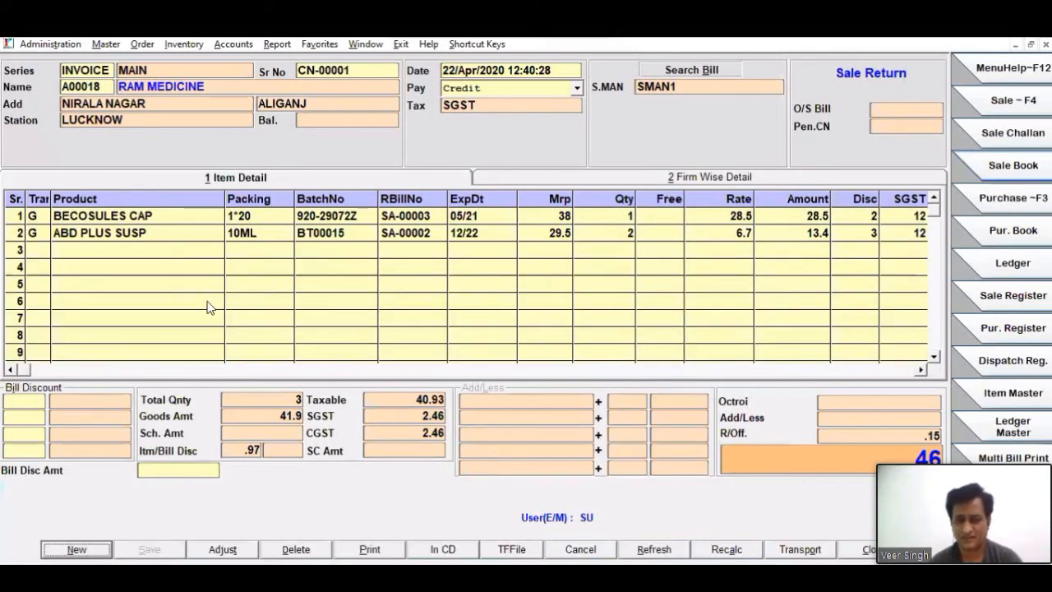
pyautogui.hotkey('alt', 'b')
pyautogui.press('Escape')
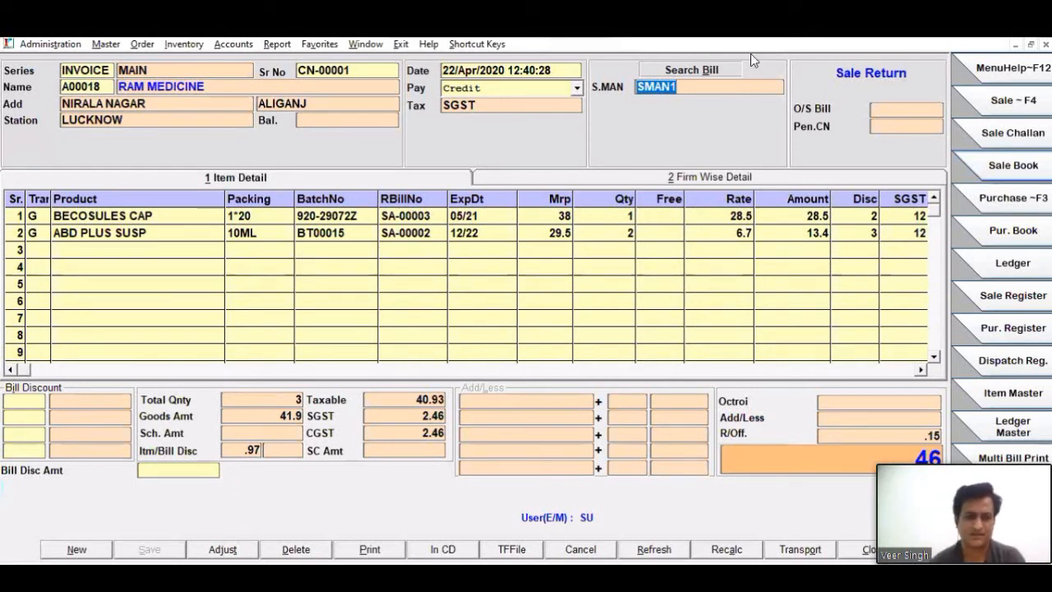
pyautogui.click(69, 552)
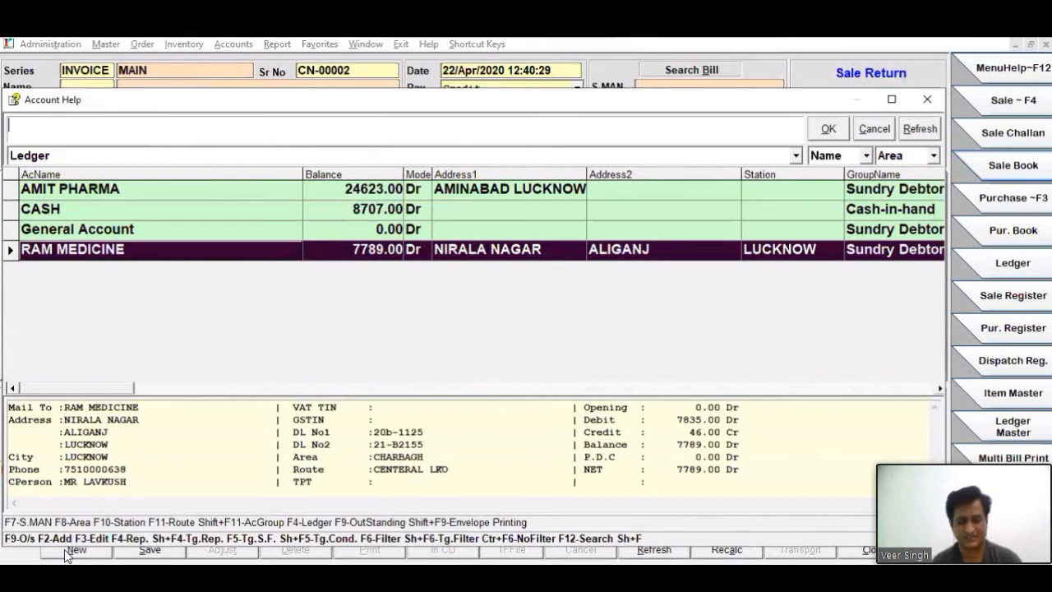
pyautogui.press('Return')
pyautogui.press('Escape')
pyautogui.press('y')
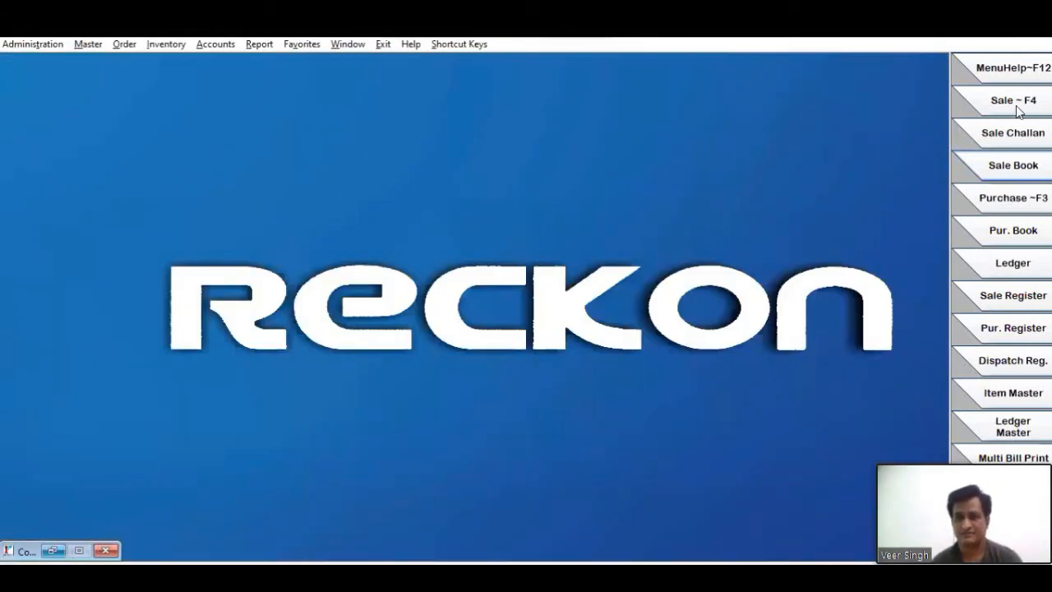
# - Start a new MAIN series credit sale invoice for RAM MEDICINE with tax type SGST and salesman SMAN1
pyautogui.click(1018, 112)
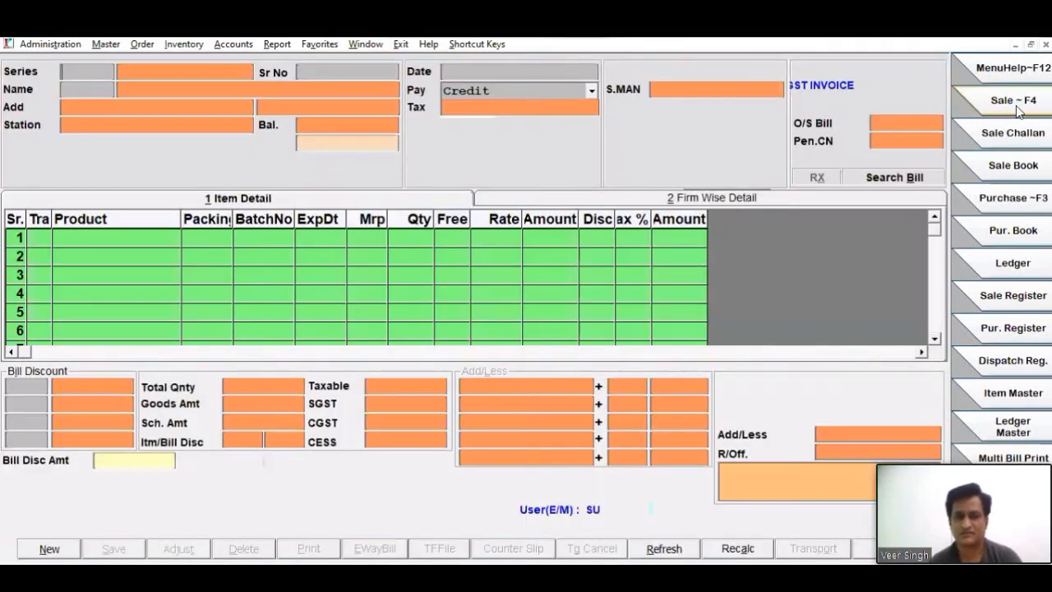
pyautogui.press('Return')
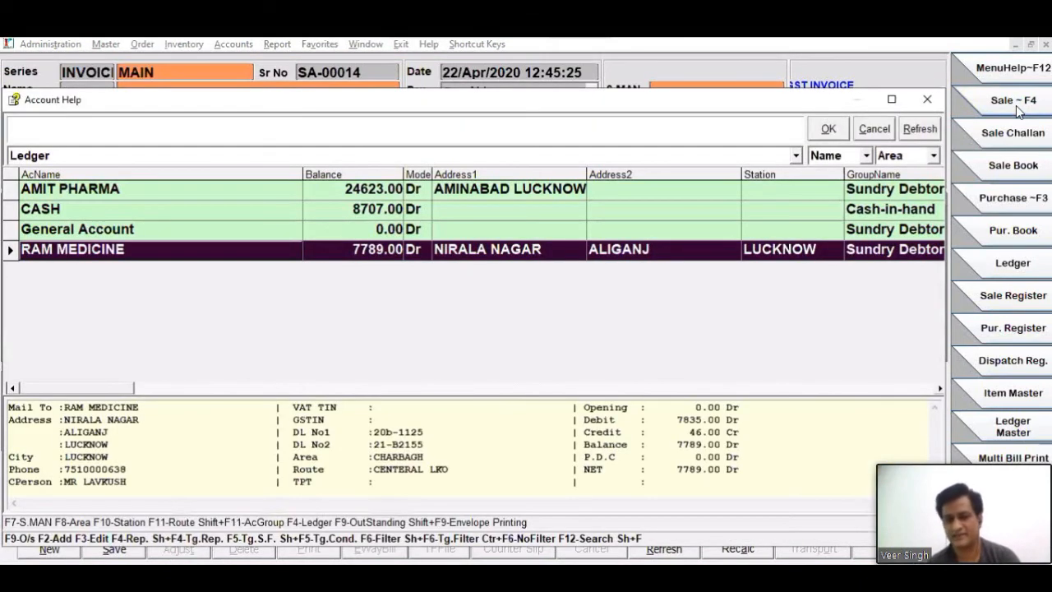
pyautogui.press('Return')
pyautogui.press('Return')
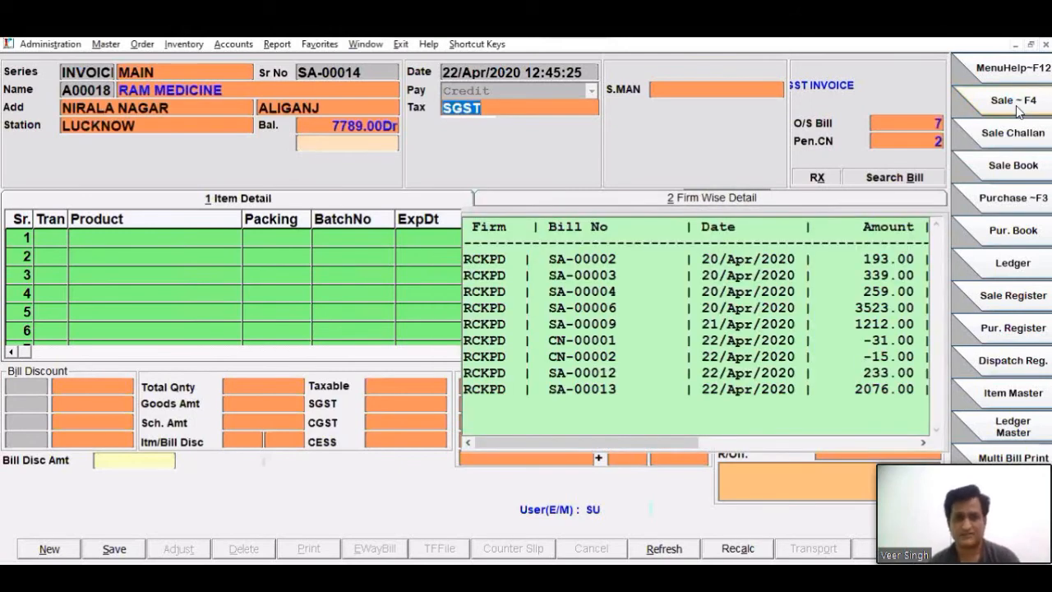
pyautogui.press('Return')
# - Add ACECLOFAST MRTAB as the first invoice item with quantity 50, rate 100 and discount 2, and acknowledge the credit limit message
pyautogui.press('Return')
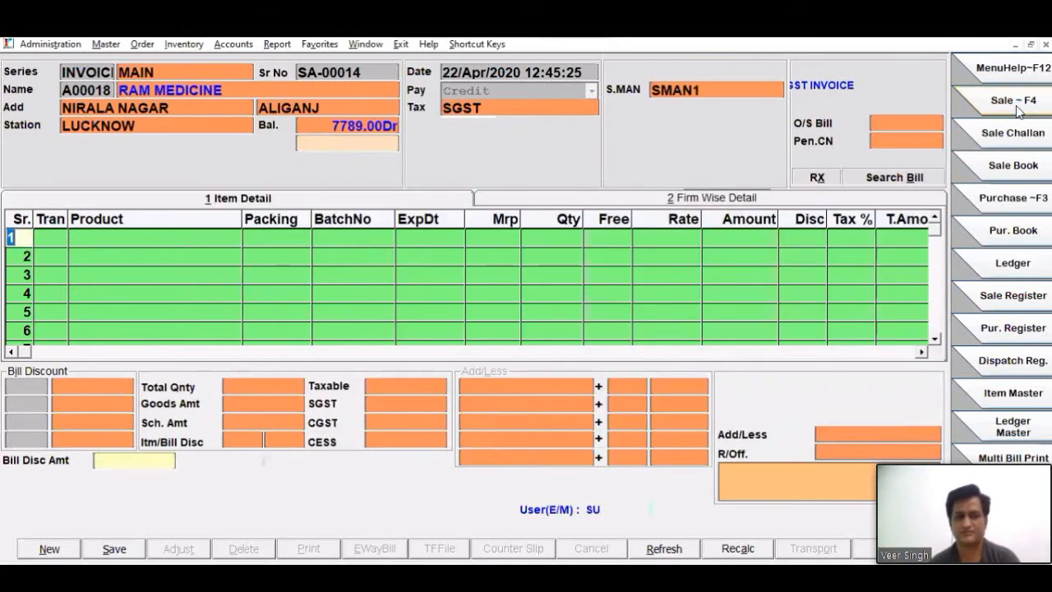
pyautogui.press('Return')
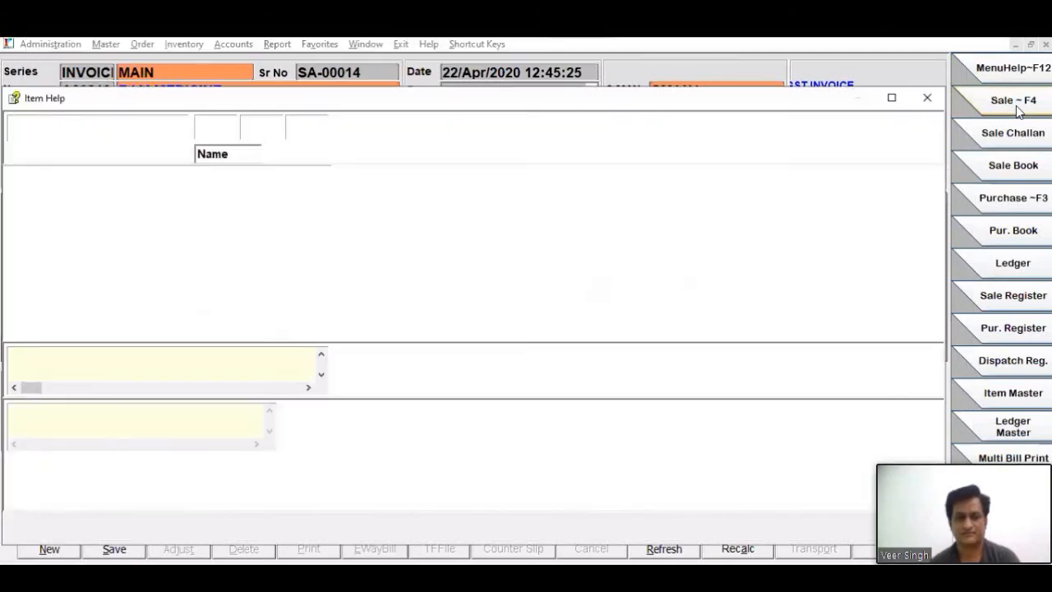
pyautogui.press('Down')
pyautogui.press('Down')
pyautogui.press('Down')
pyautogui.press('Down')
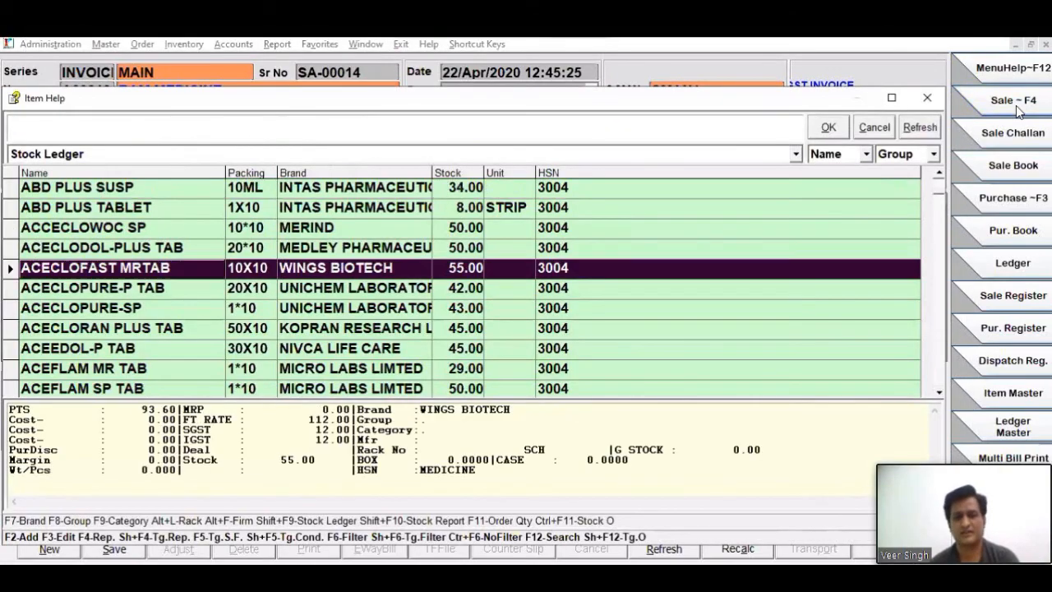
pyautogui.press('Return')
pyautogui.press('Return')
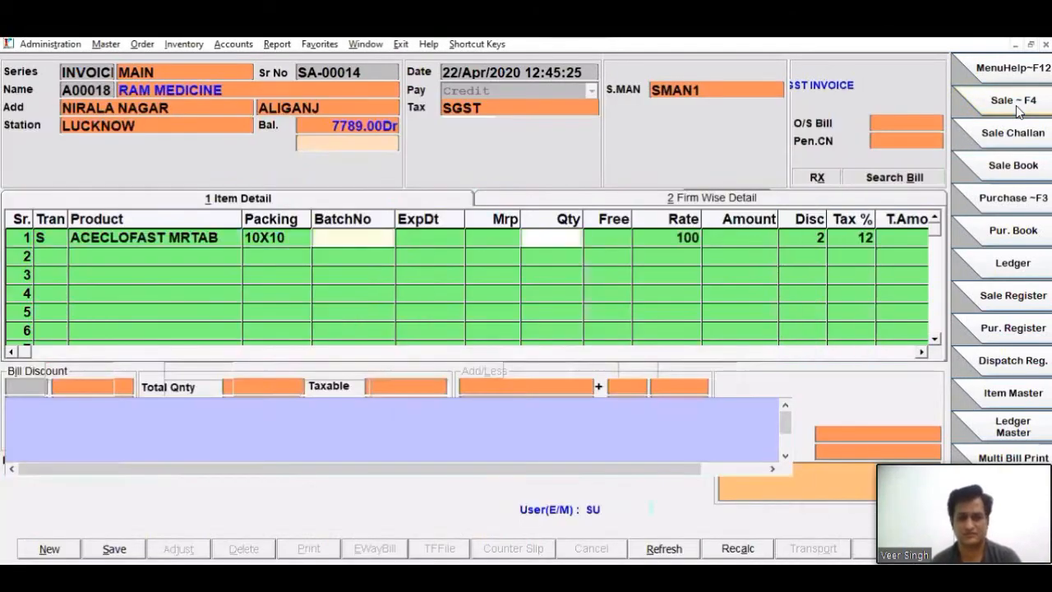
pyautogui.write('50')
pyautogui.press('Return')
pyautogui.press('Return')
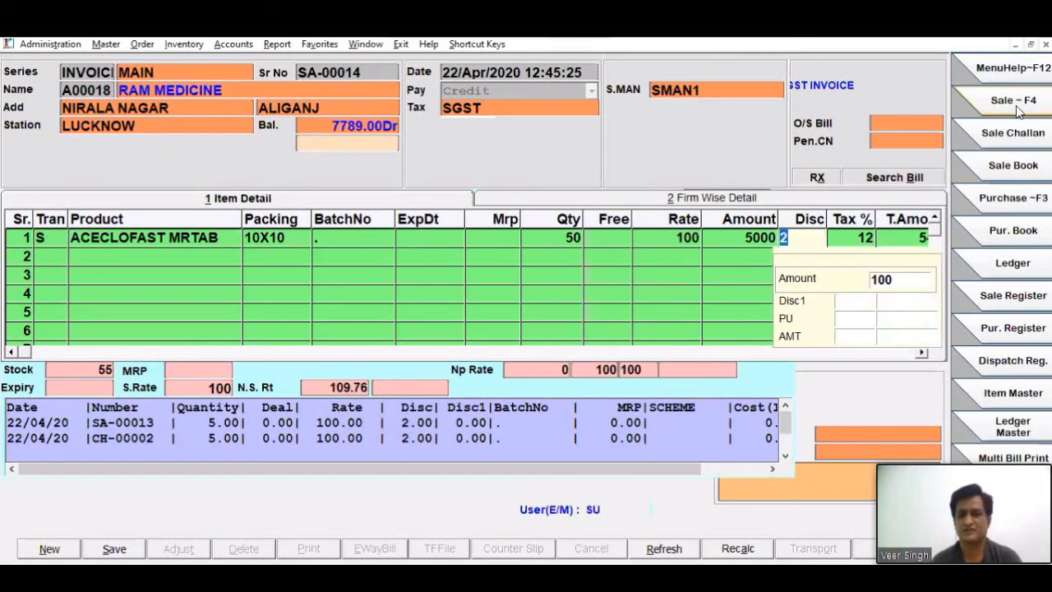
pyautogui.press('Return')
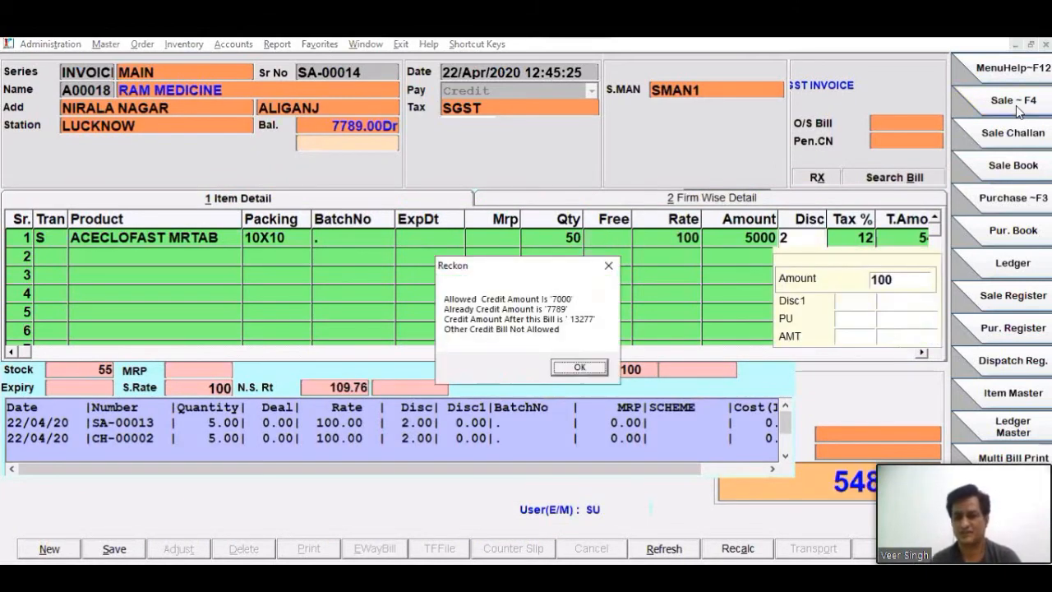
pyautogui.press('Return')
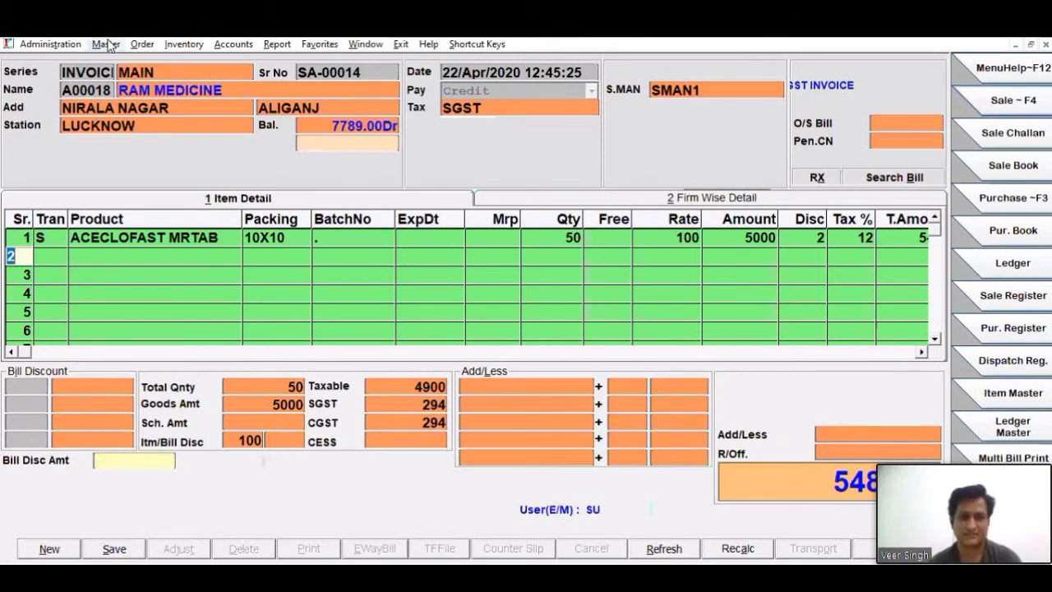
# - Check the Ask Adjustment In Sale option in the Sale-1 control parameters and return to the sale invoice
pyautogui.hotkey('alt', 'w')
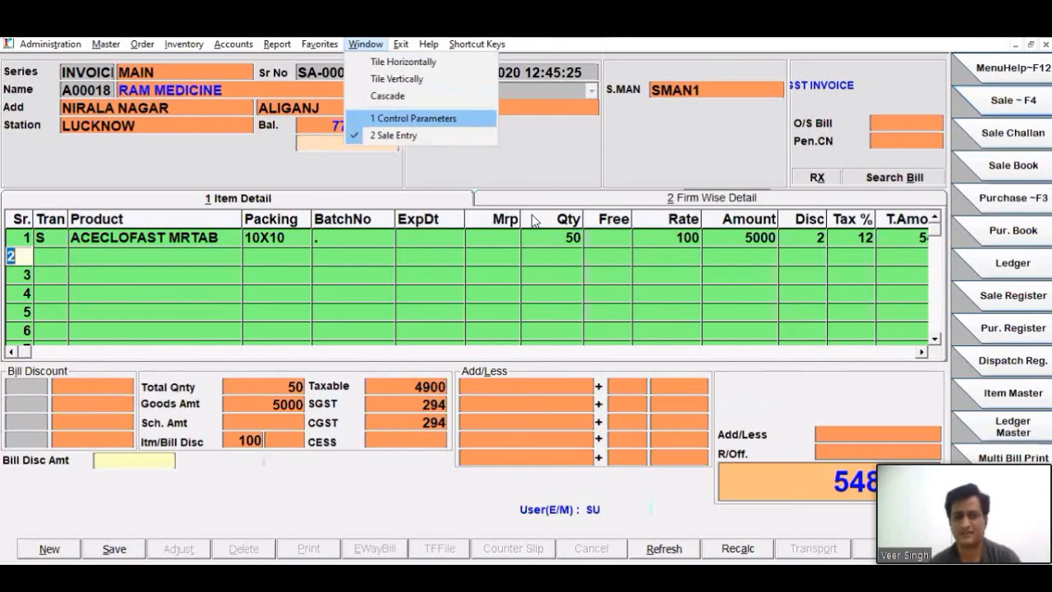
pyautogui.press('Return')
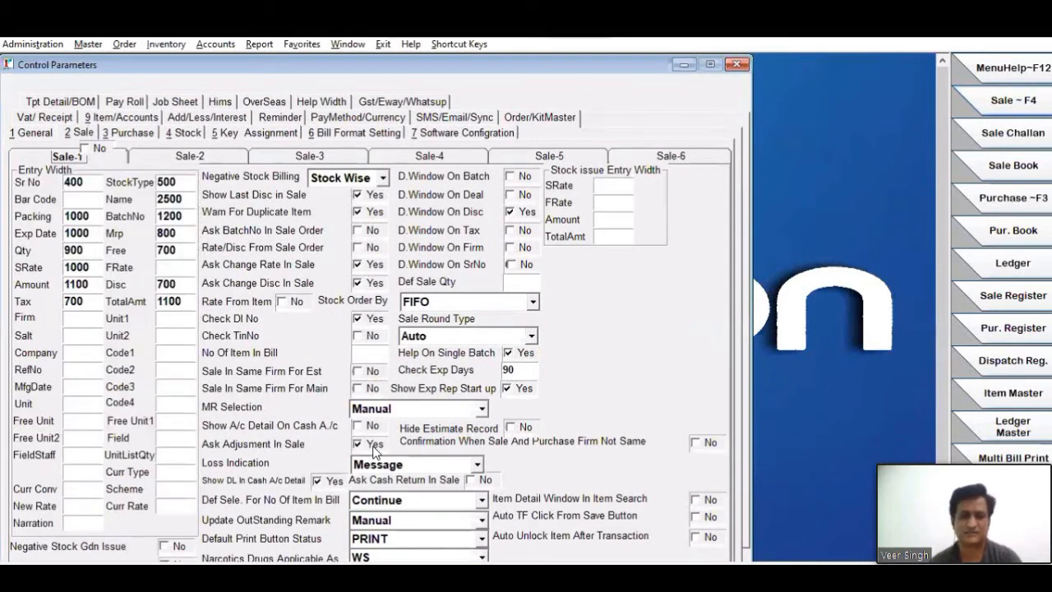
pyautogui.click(680, 66)
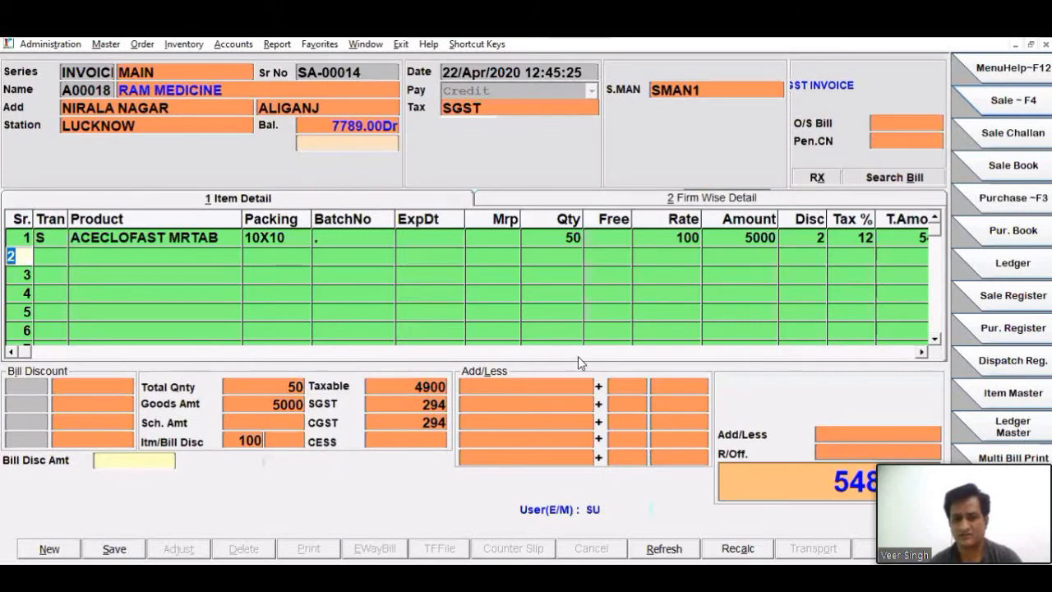
# - Save the sale invoice, acknowledge the credit limit message, and accept adjusting the pending credit notes
pyautogui.hotkey('alt', 's')
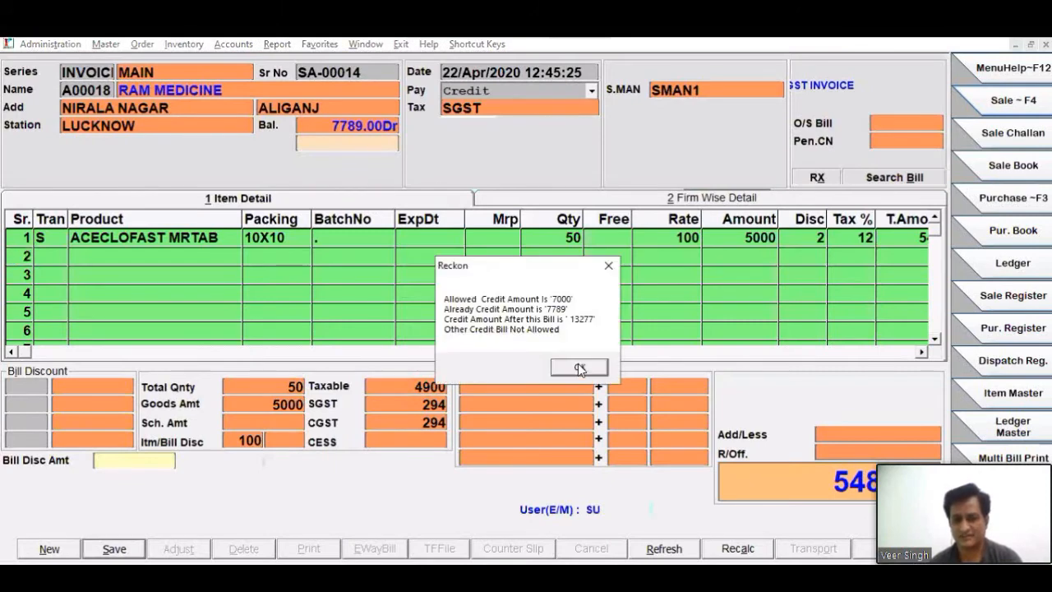
pyautogui.click(579, 367)
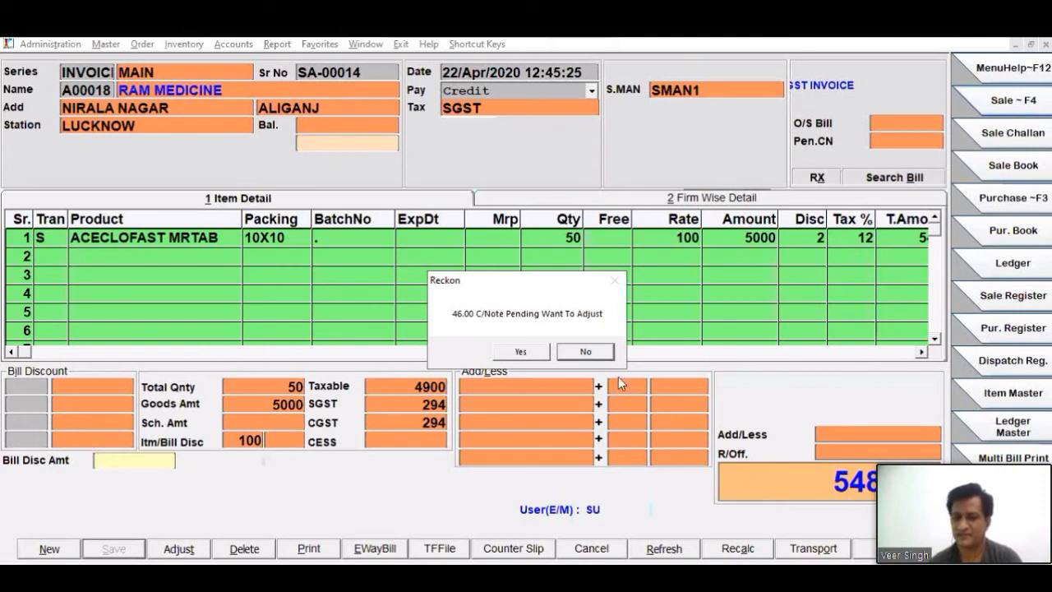
pyautogui.click(521, 352)
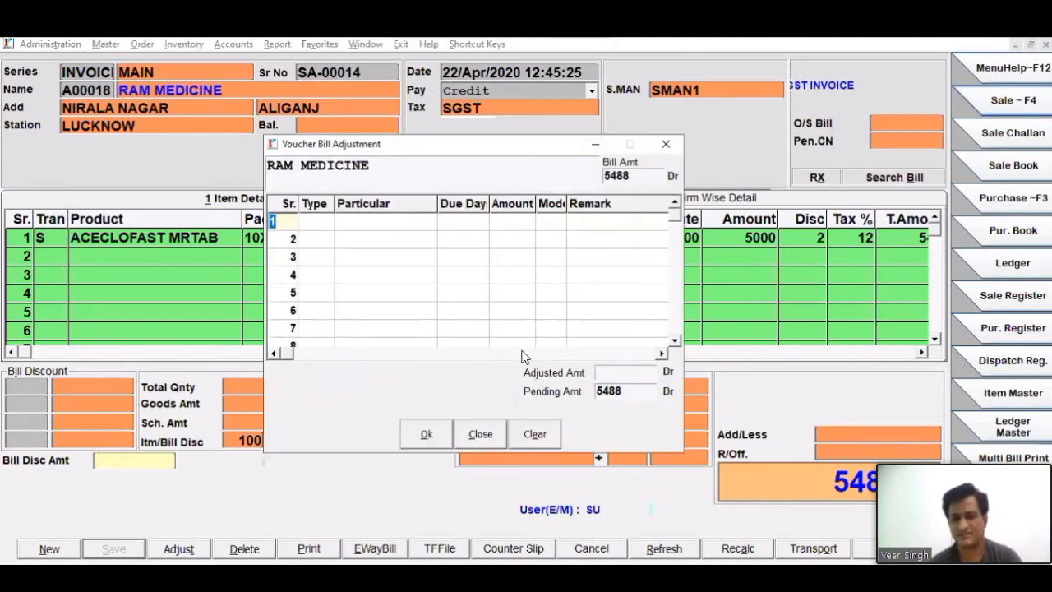
# - Adjust the bill against credit note CN-00001 for 31 and credit note CN-00002 for 15
pyautogui.press('Return')
pyautogui.press('Return')
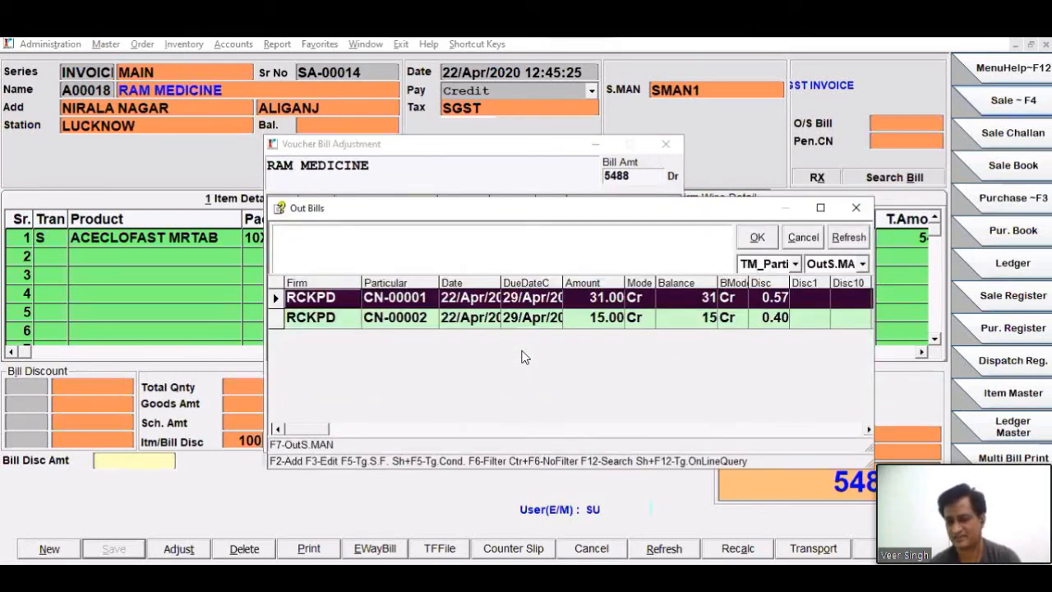
pyautogui.press('Return')
pyautogui.press('Return')
pyautogui.press('Return')
pyautogui.press('Return')
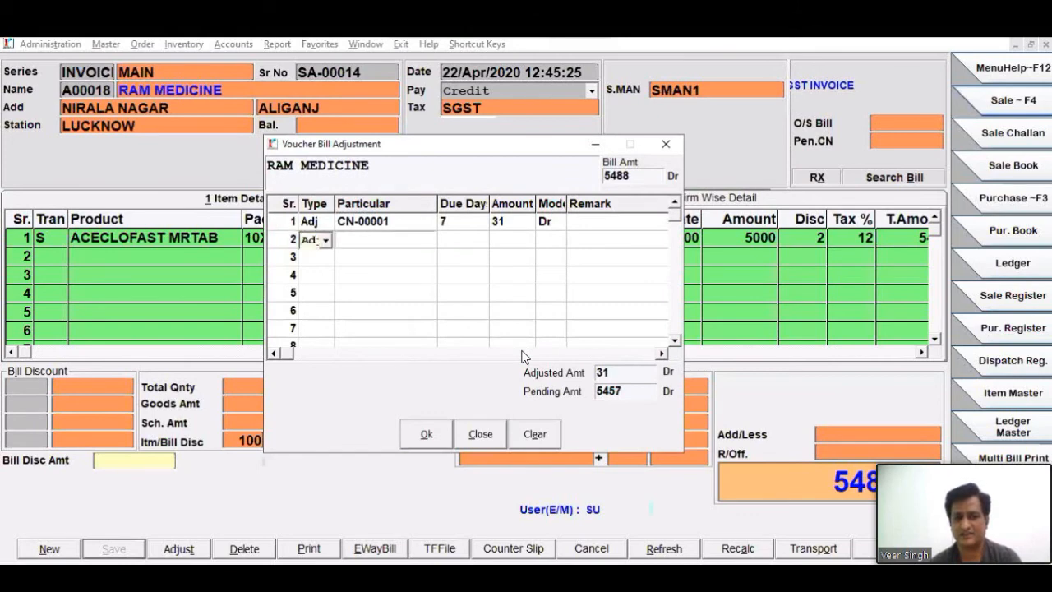
pyautogui.press('Return')
pyautogui.press('Return')
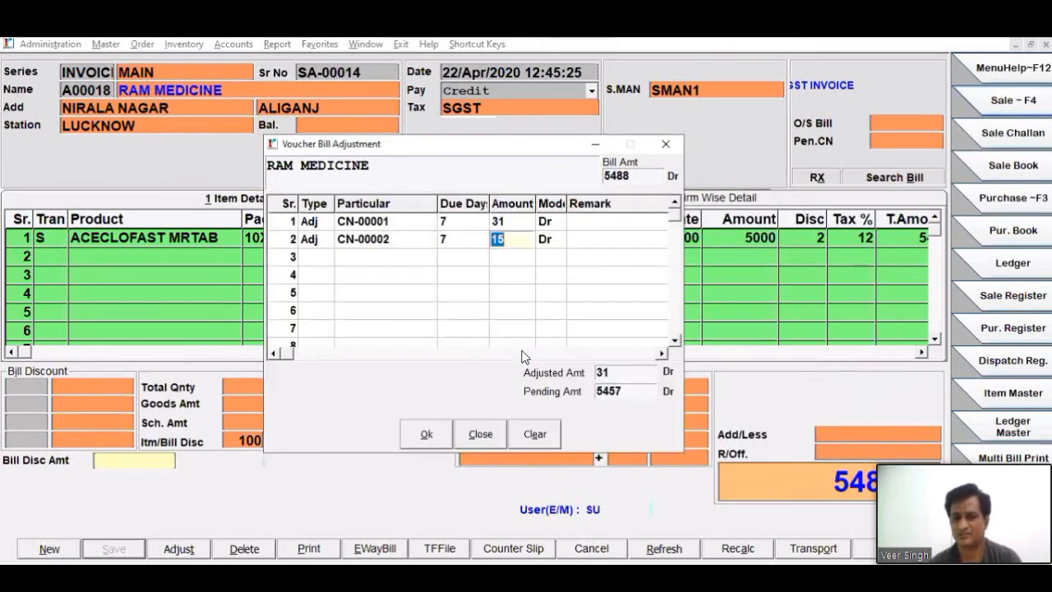
pyautogui.press('Return')
pyautogui.press('Return')
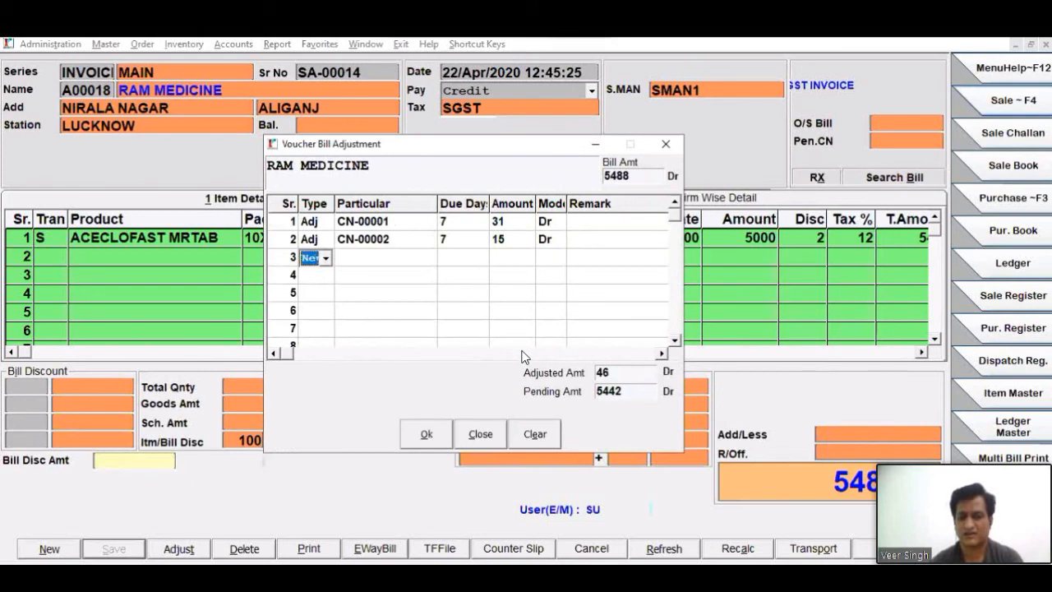
# - Enter the remaining 5442 Dr as a New entry with particular 7, and confirm the bill adjustment
pyautogui.press('Return')
pyautogui.write('7')
pyautogui.press('Return')
pyautogui.press('Return')
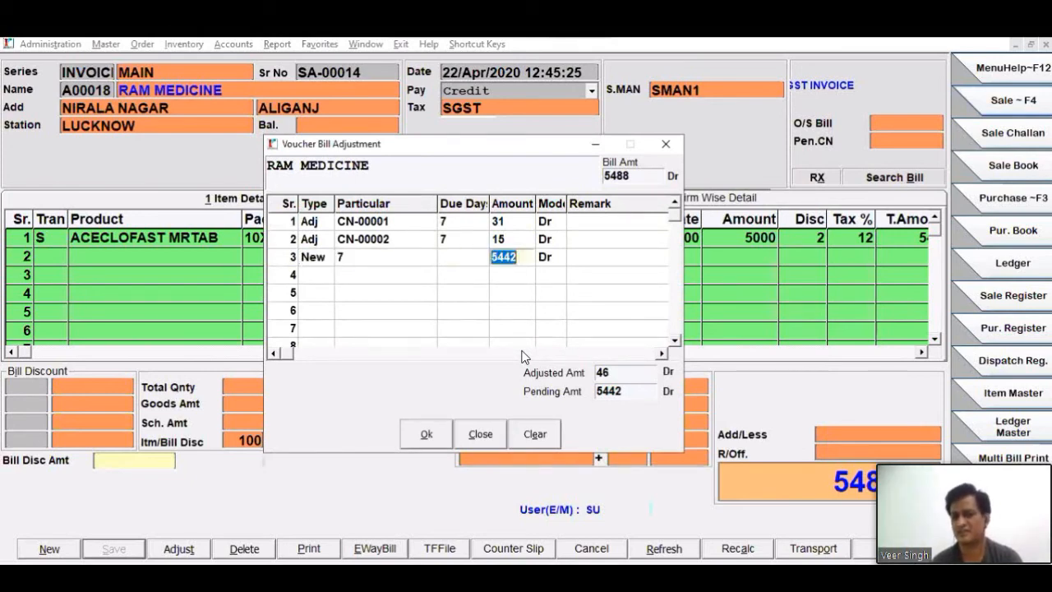
pyautogui.press('Return')
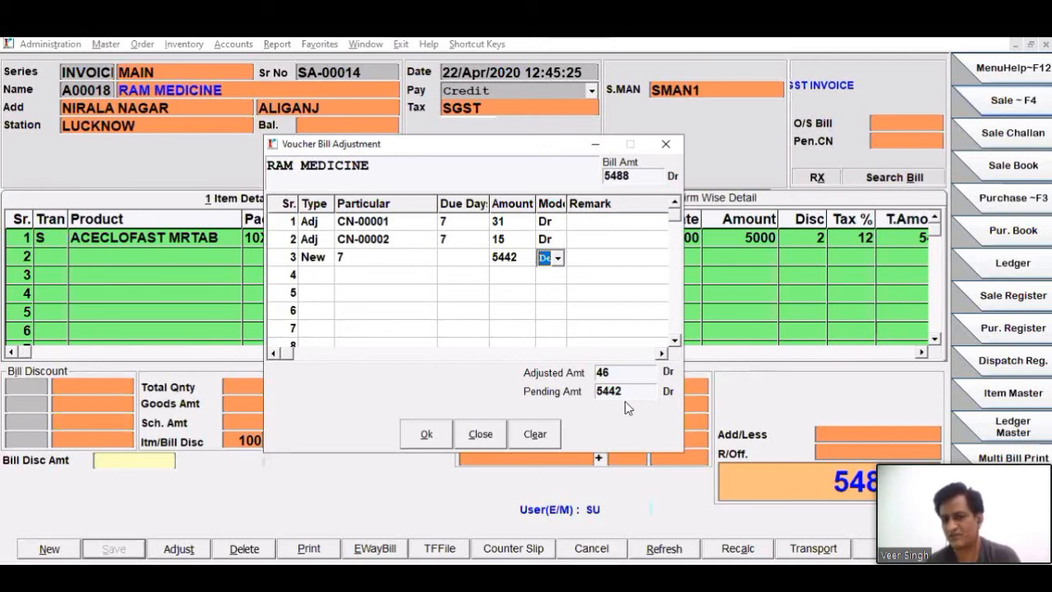
pyautogui.press('Return')
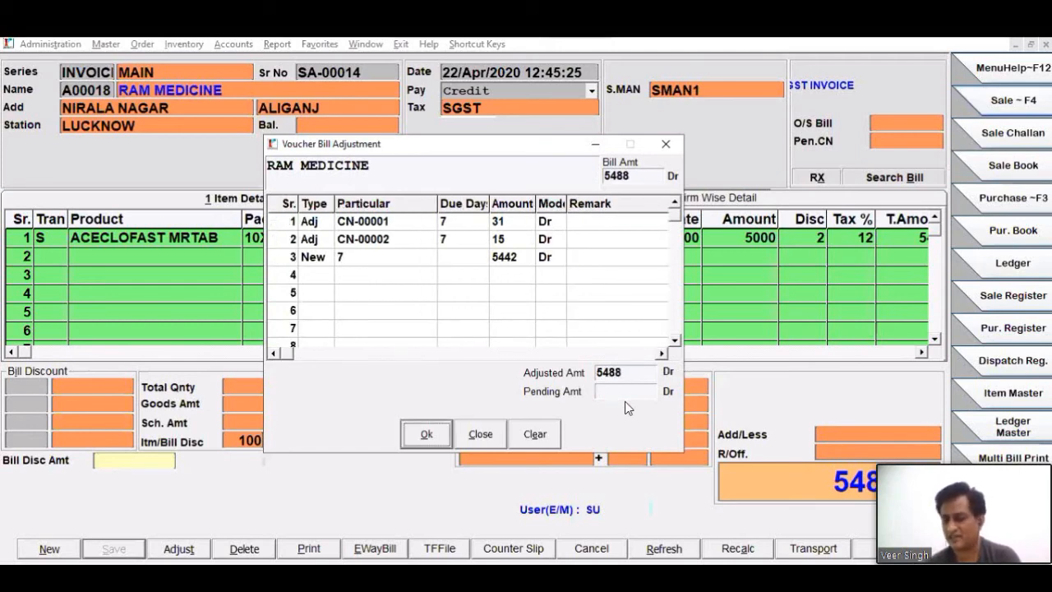
pyautogui.moveTo(631, 176); pyautogui.dragTo(589, 184)
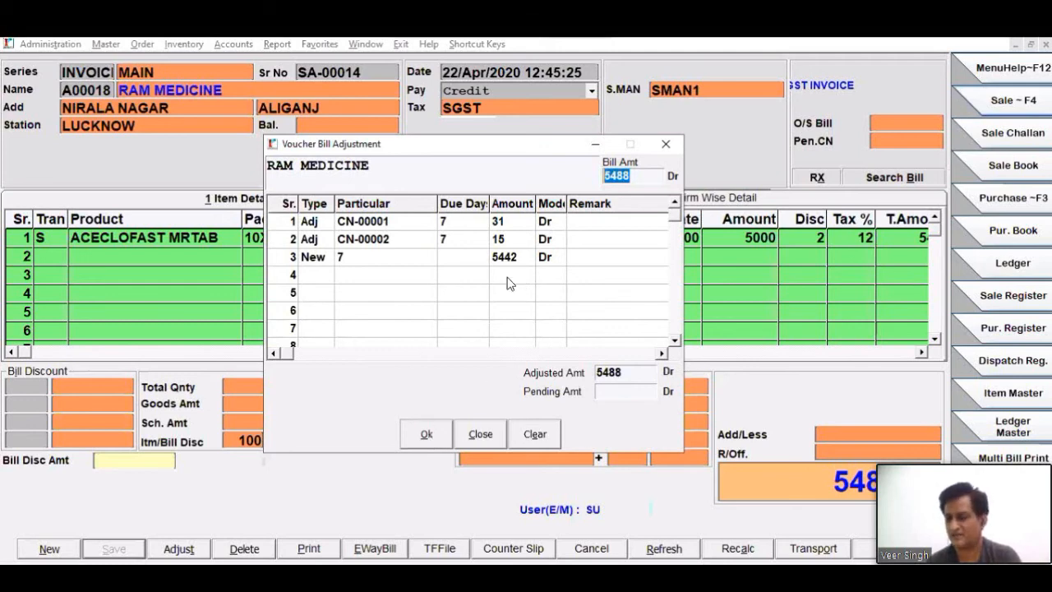
pyautogui.click(425, 435)
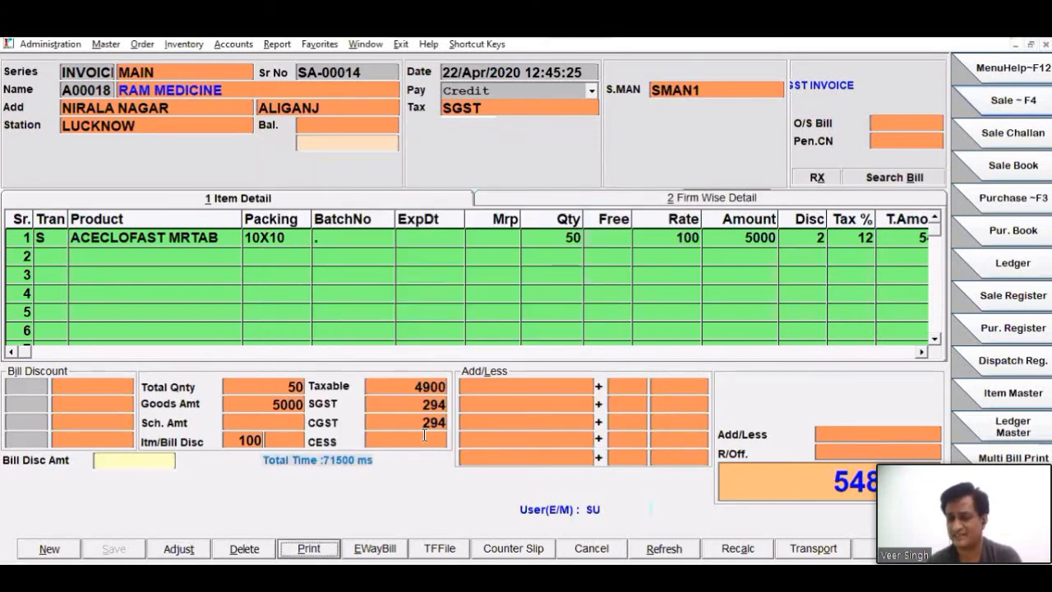
# - Preview the GST invoice on screen, examine its CrDrAmt and Net Value figures, and close the preview without printing
pyautogui.click(465, 374)
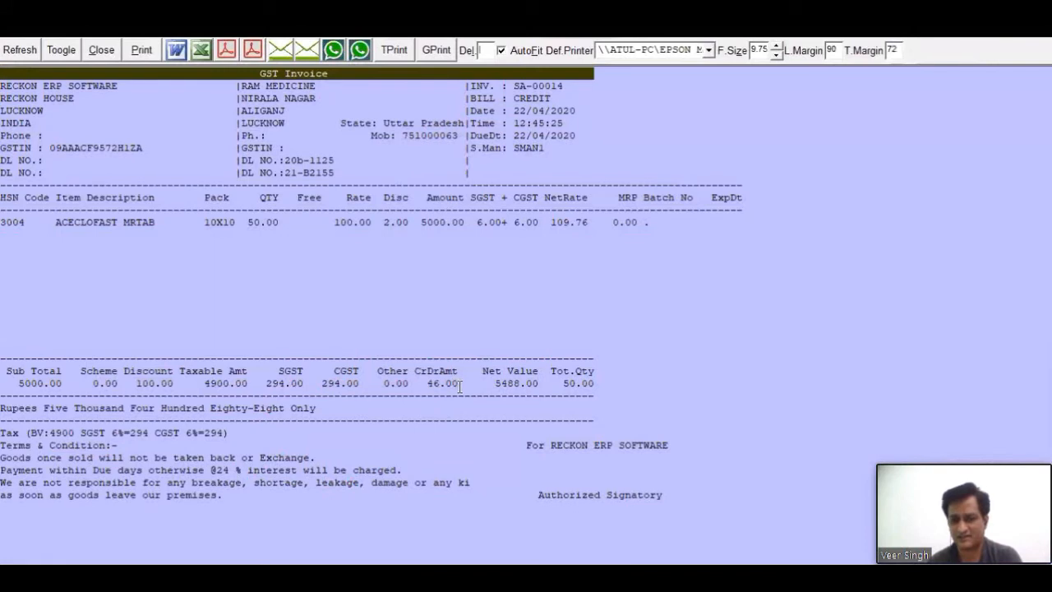
pyautogui.doubleClick(436, 385)
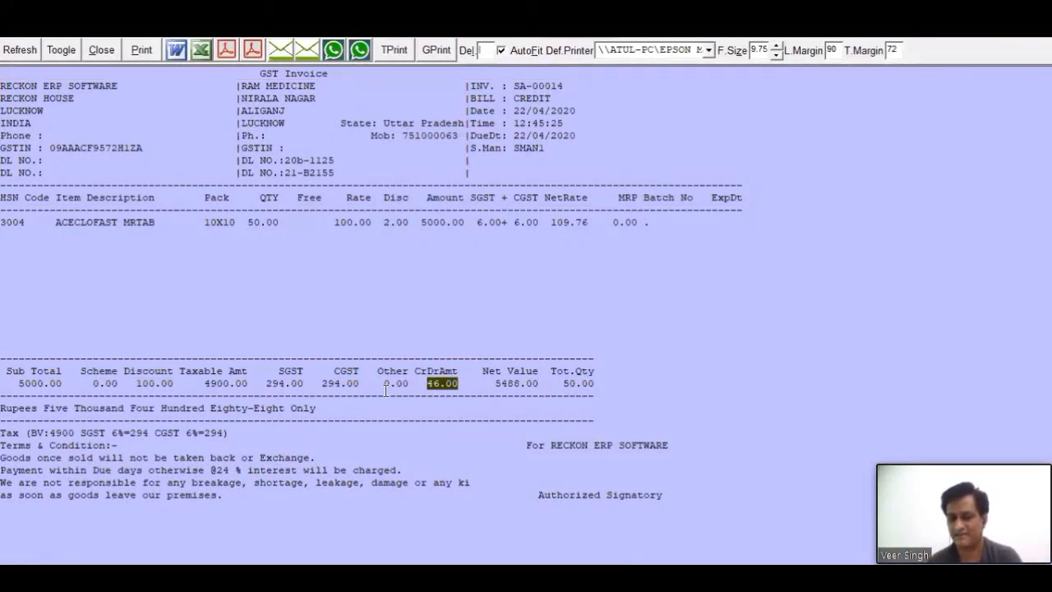
pyautogui.doubleClick(498, 383)
pyautogui.moveTo(501, 383); pyautogui.dragTo(562, 383)
pyautogui.click(537, 381)
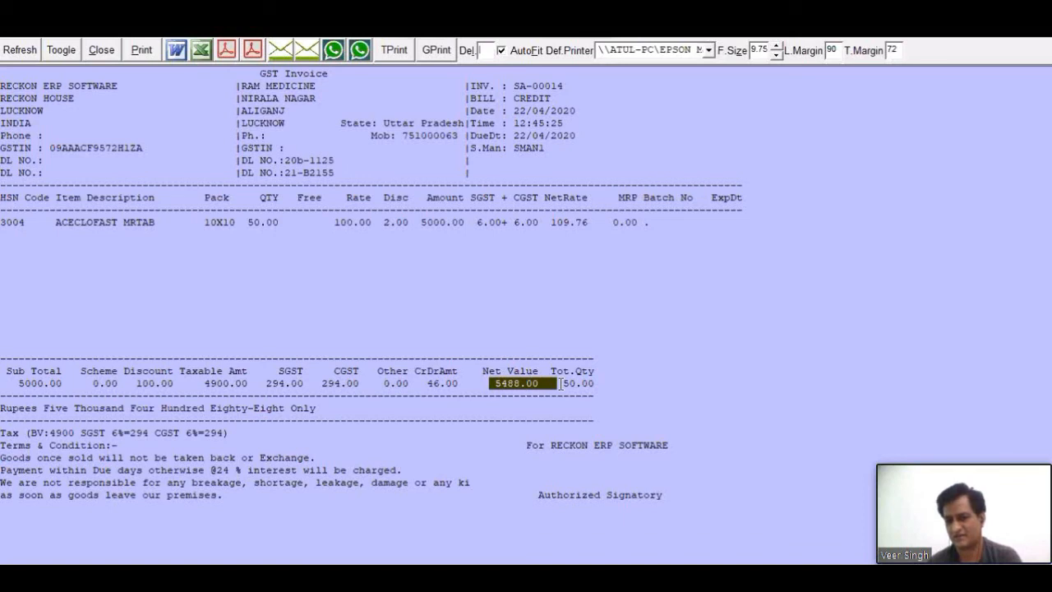
pyautogui.click(494, 385)
pyautogui.moveTo(420, 383); pyautogui.dragTo(544, 383)
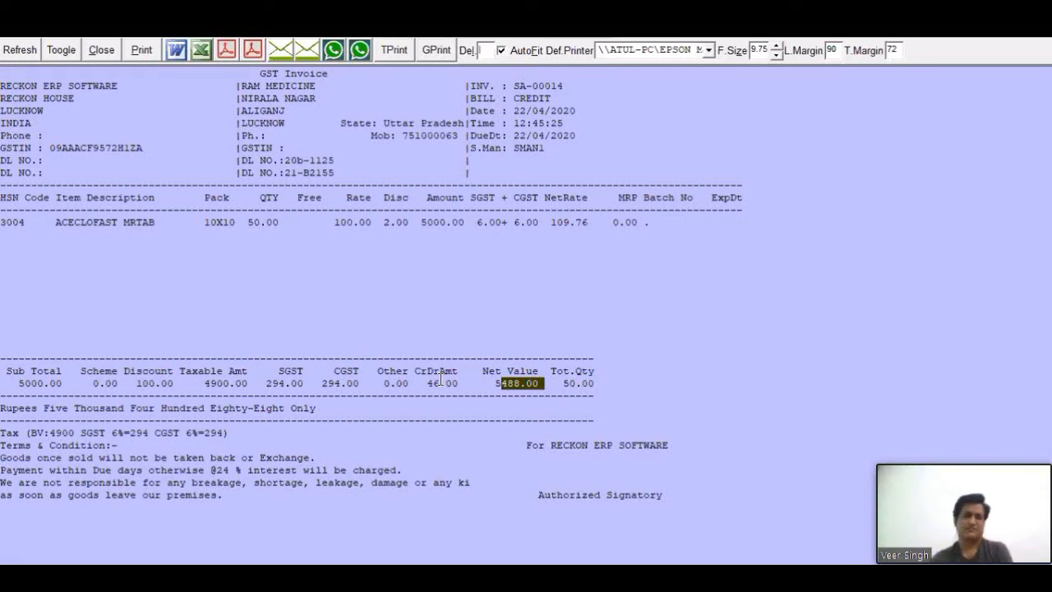
pyautogui.click(212, 256)
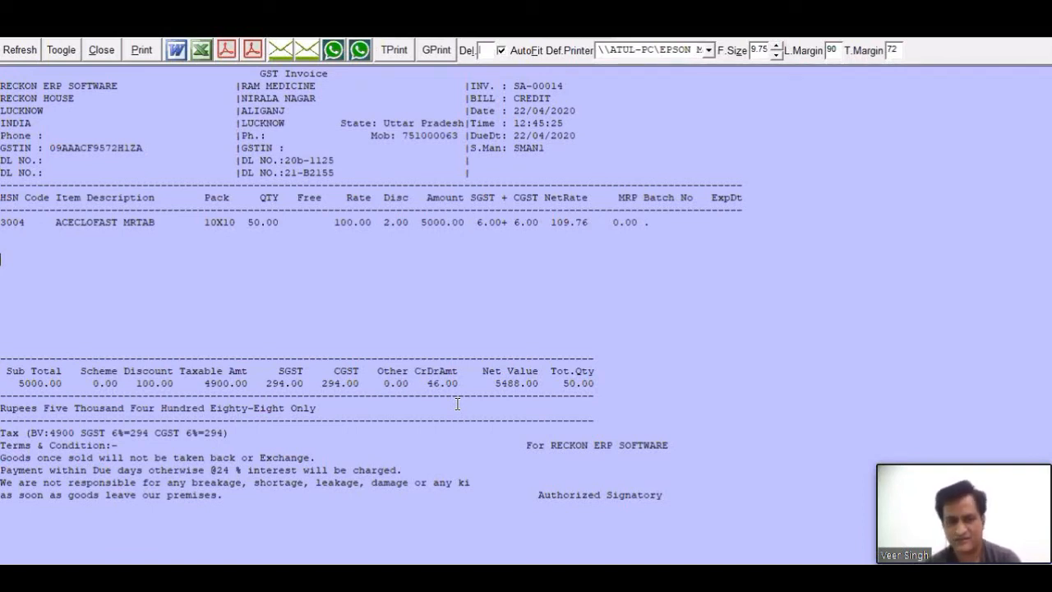
pyautogui.click(115, 50)
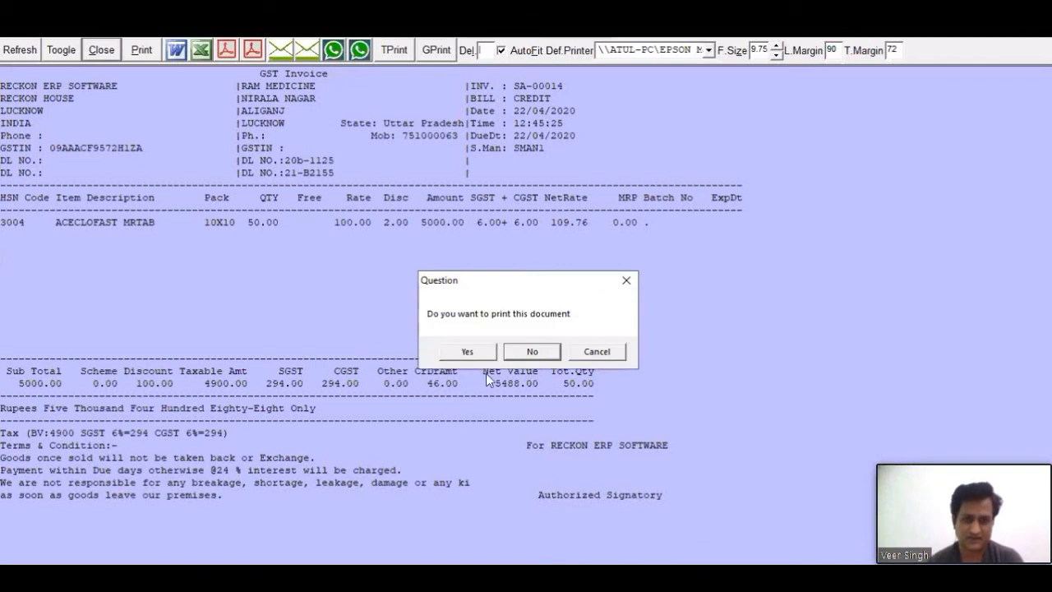
pyautogui.click(532, 352)
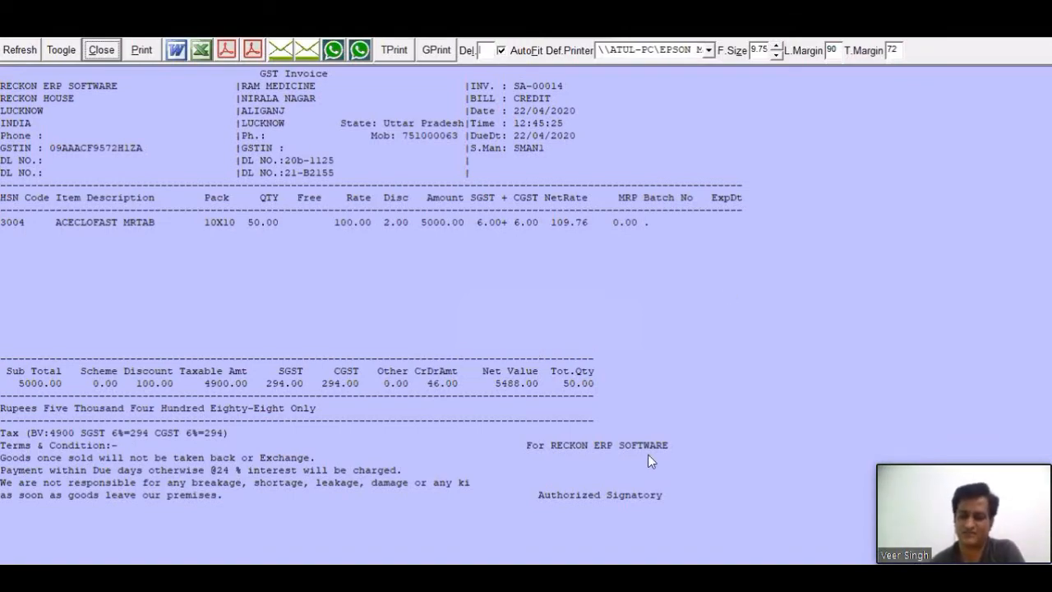
# - Leave the sale entry and open the Sale Book to examine the adjustment details and payment status of bill SA-00014
pyautogui.press('Escape')
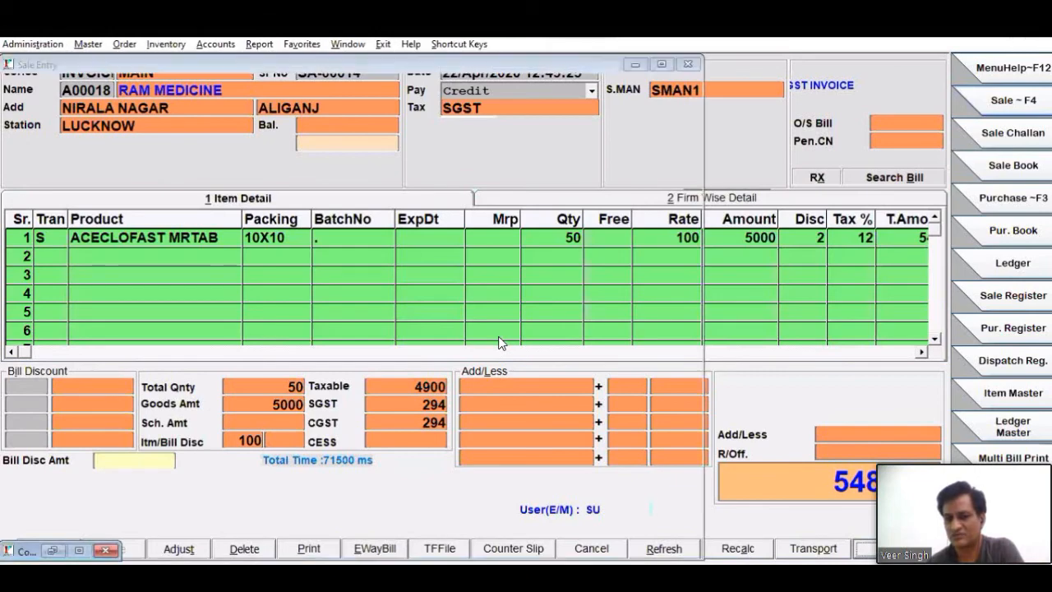
pyautogui.press('Escape')
pyautogui.click(989, 168)
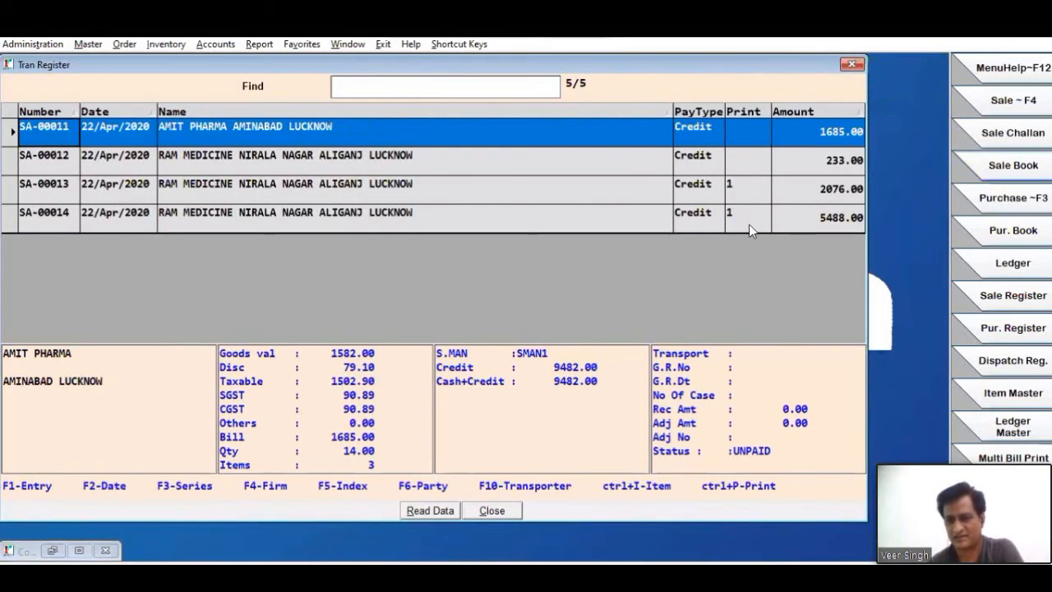
pyautogui.click(749, 219)
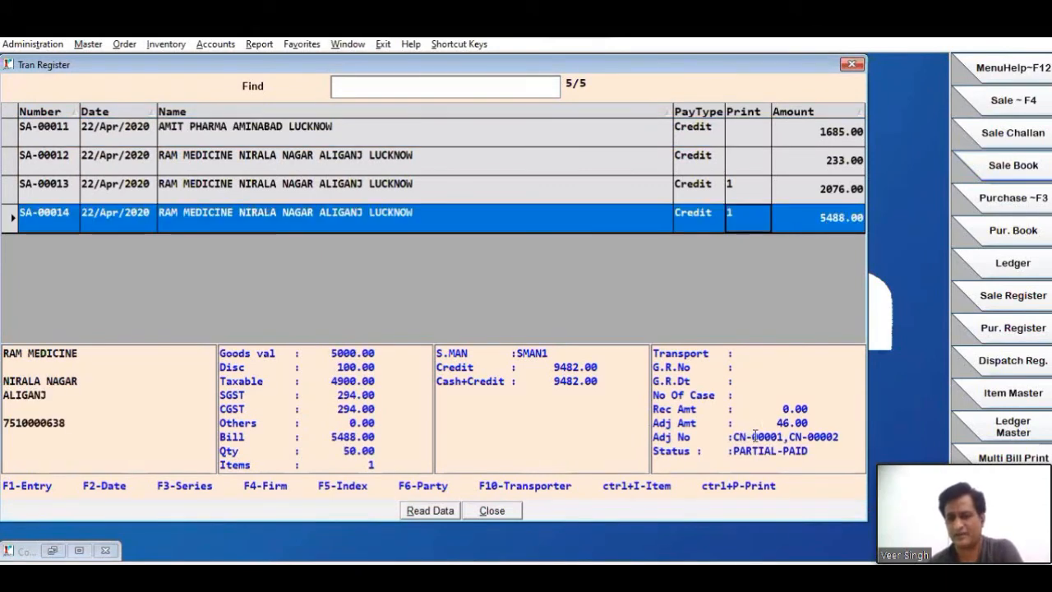
# - Examine the Adj Amt, Adj No and Status of bill SA-00014 against its bill amount, and close the Sale Book
pyautogui.moveTo(764, 424); pyautogui.dragTo(803, 419)
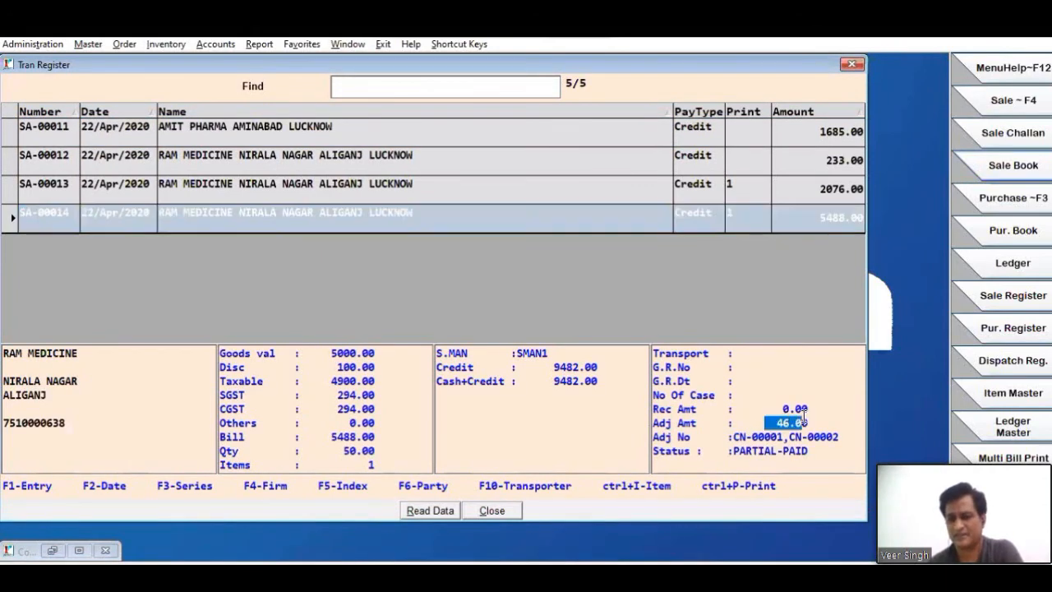
pyautogui.click(832, 216)
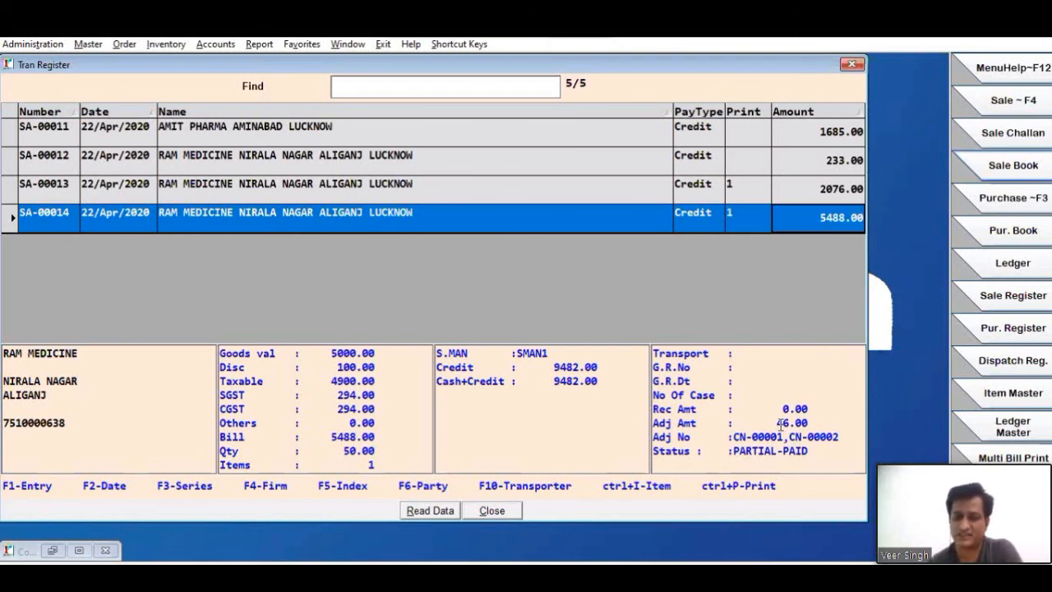
pyautogui.moveTo(766, 422); pyautogui.dragTo(814, 422)
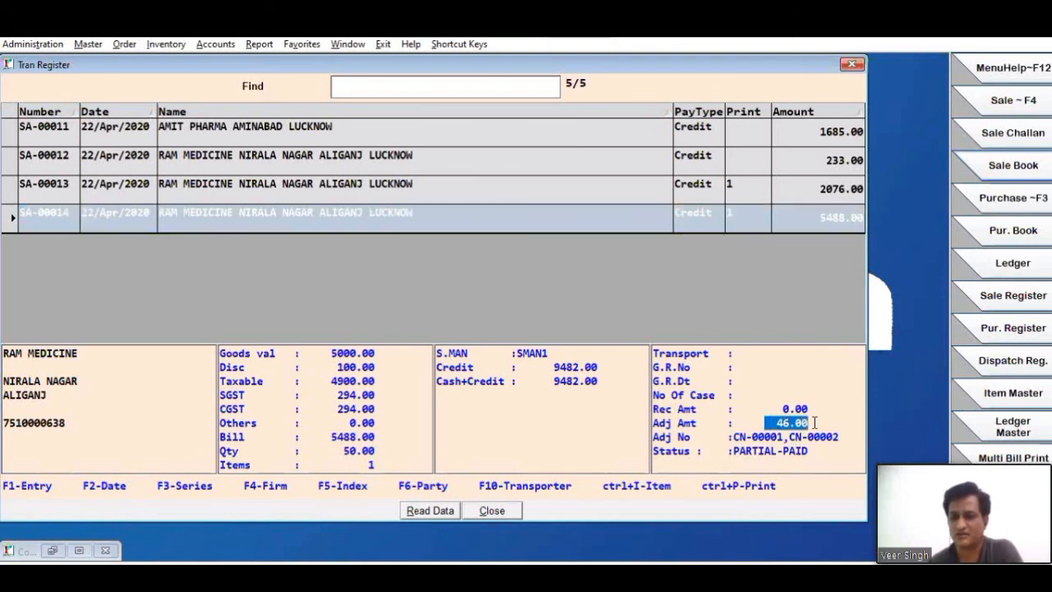
pyautogui.moveTo(733, 452); pyautogui.dragTo(810, 459)
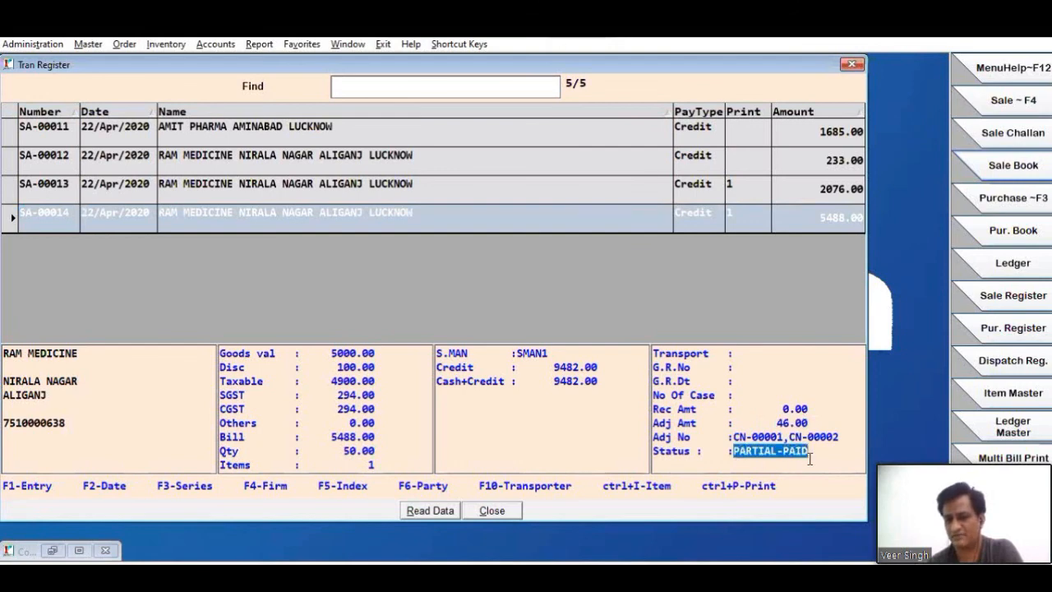
pyautogui.moveTo(745, 437); pyautogui.dragTo(826, 437)
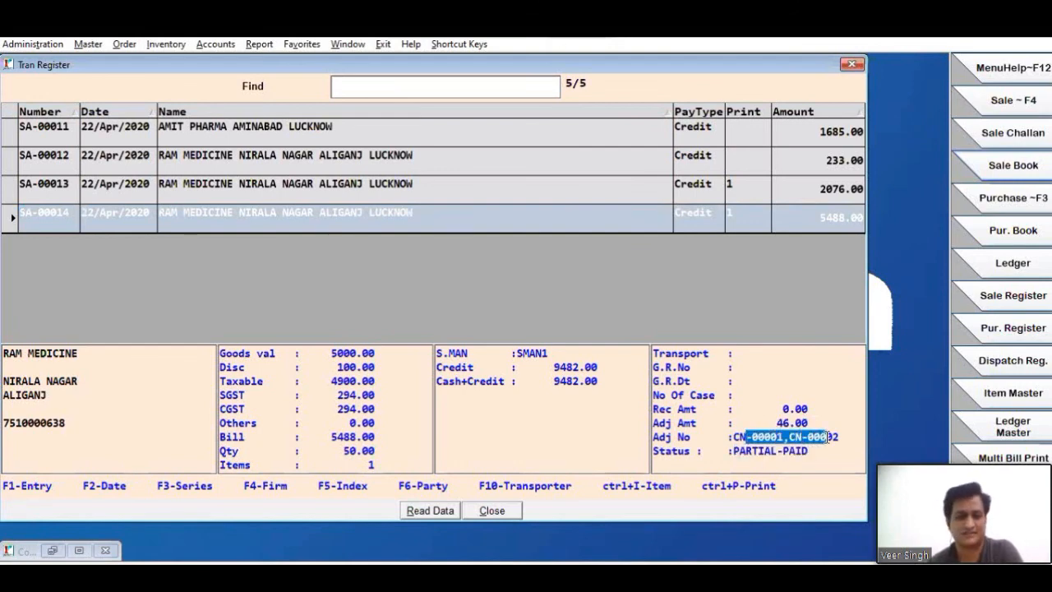
pyautogui.click(593, 216)
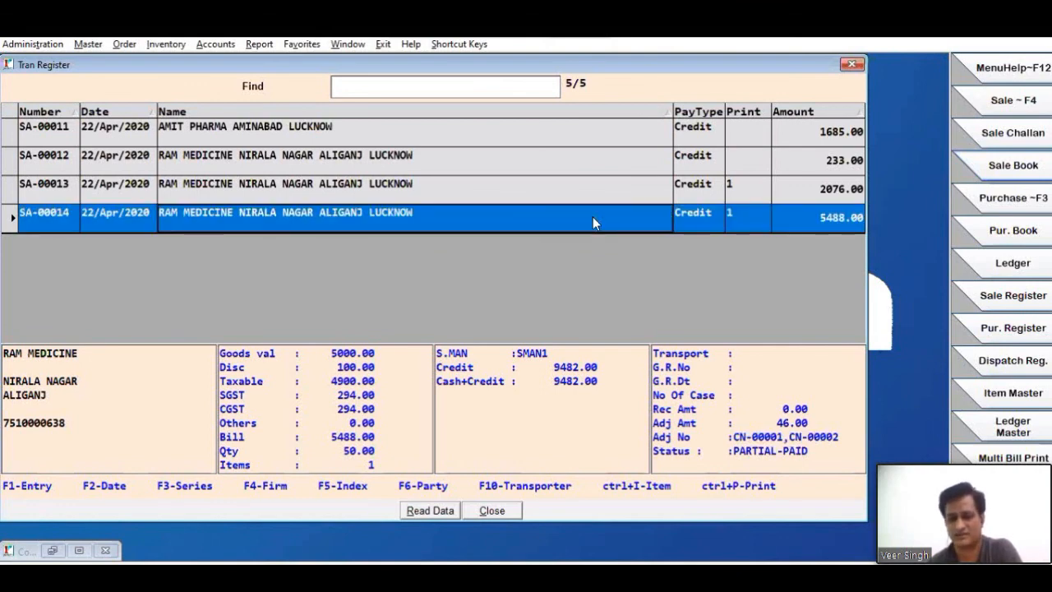
pyautogui.click(491, 510)
# - Display the sale transaction types available under Inventory
pyautogui.click(166, 43)
pyautogui.moveTo(217, 65)
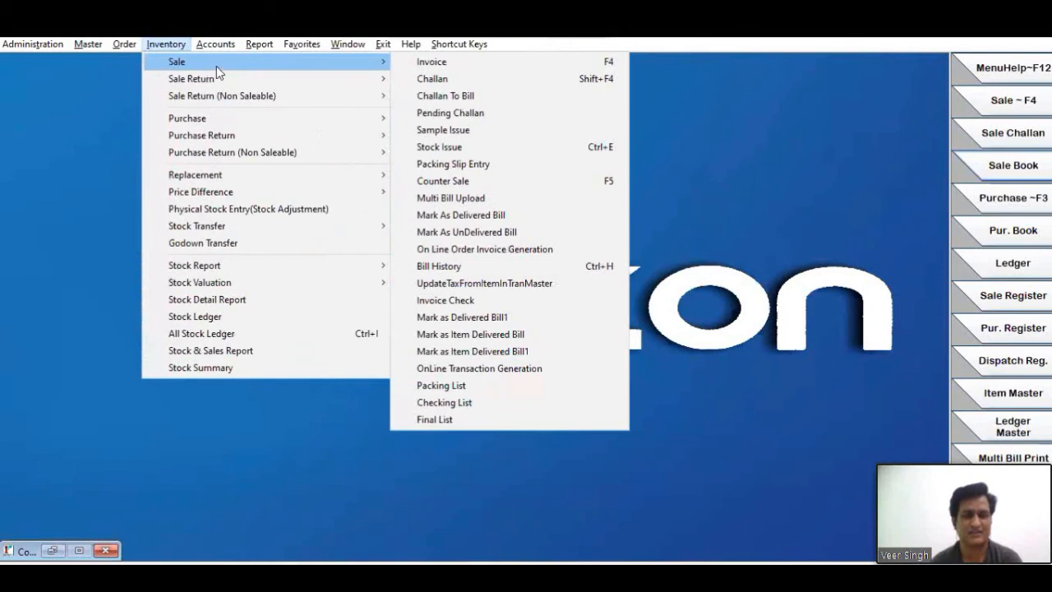
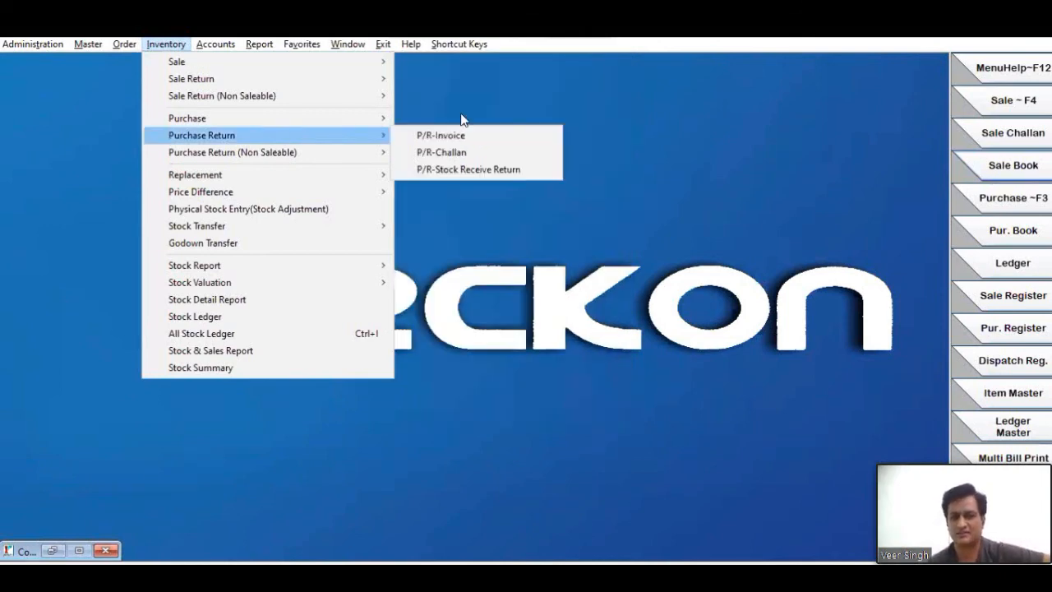
# - Start a new Counter Sale entry with Credit payment and bring up the product list for its first line
pyautogui.moveTo(370, 117)
pyautogui.moveTo(244, 65)
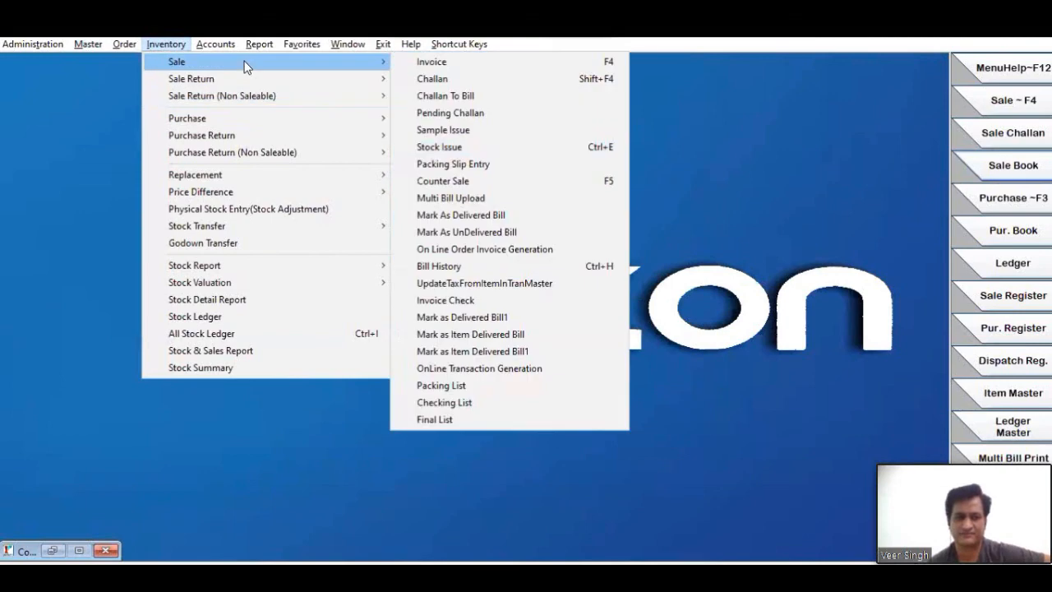
pyautogui.click(469, 184)
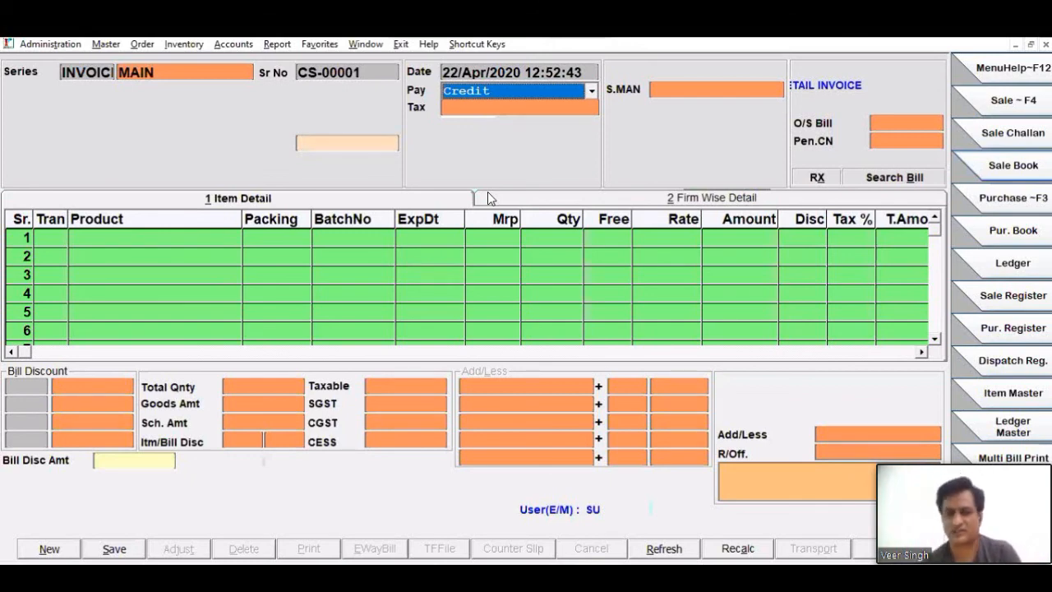
pyautogui.press('F1')
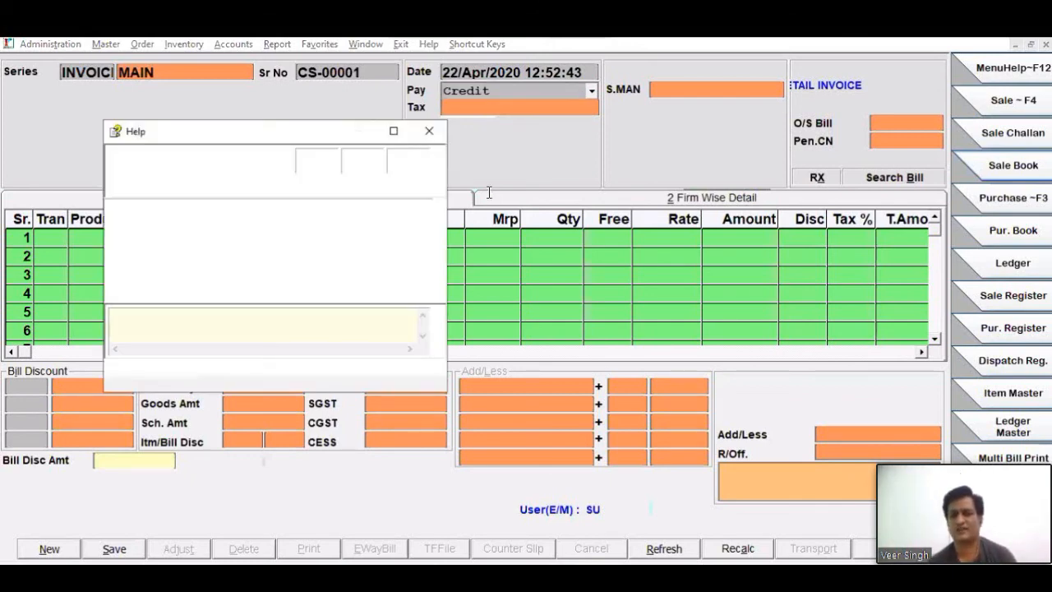
pyautogui.press('Return')
pyautogui.press('Escape')
pyautogui.press('Return')
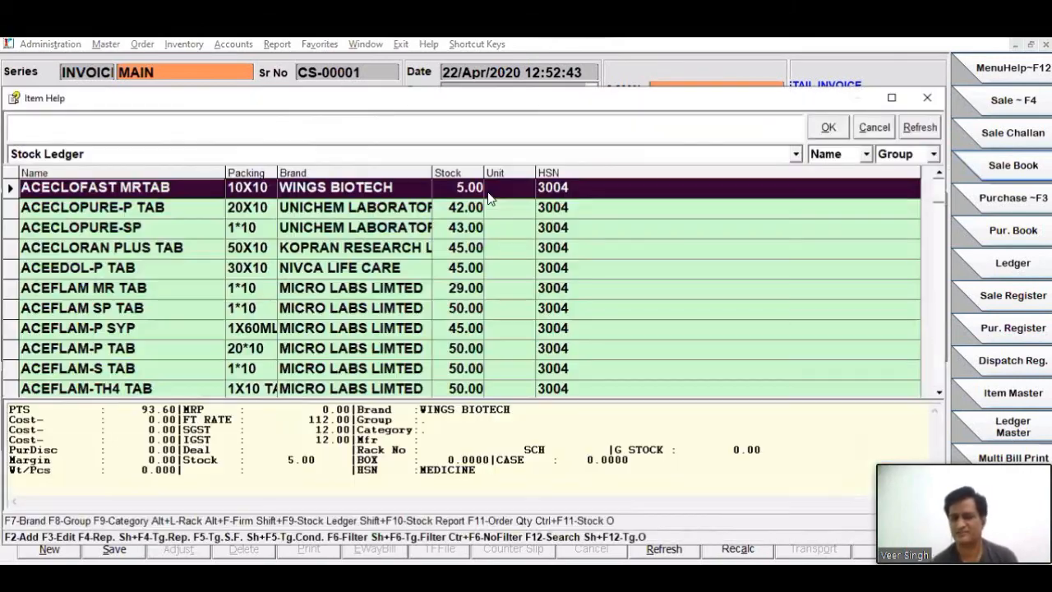
# - Bill ACECLOPURE-P TAB from its available batch with quantity 5 and save the counter sale
pyautogui.press('Down')
pyautogui.press('Return')
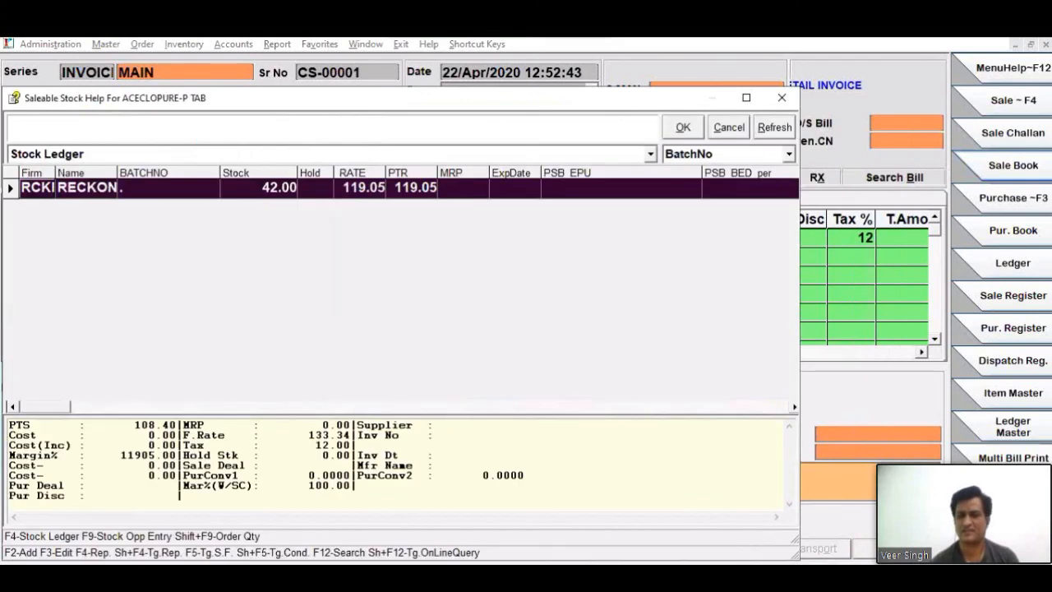
pyautogui.press('Return')
pyautogui.write('5')
pyautogui.press('Return')
pyautogui.press('Return')
pyautogui.press('Return')
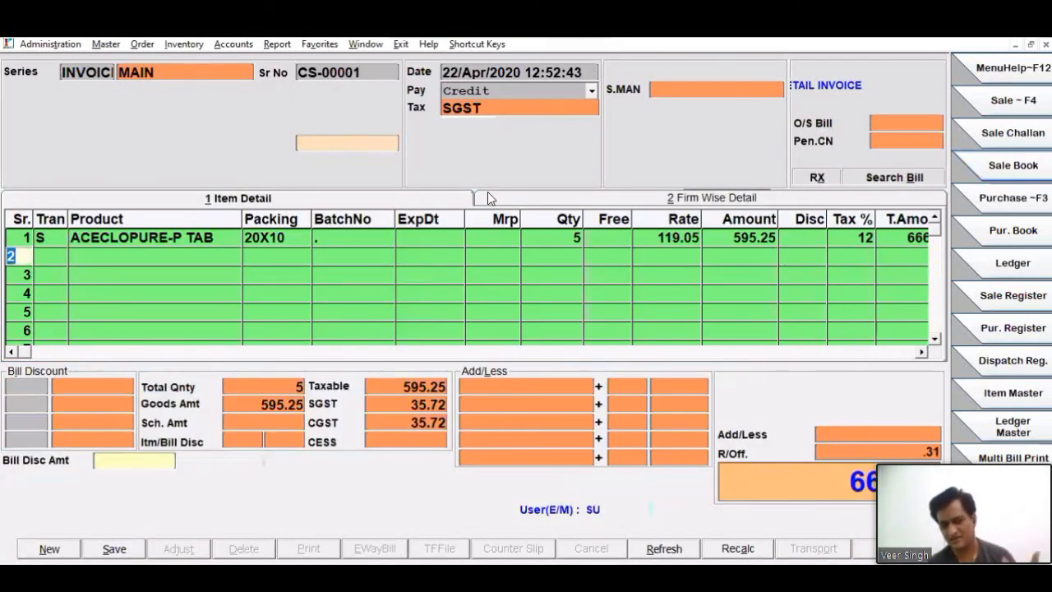
pyautogui.hotkey('alt', 's')
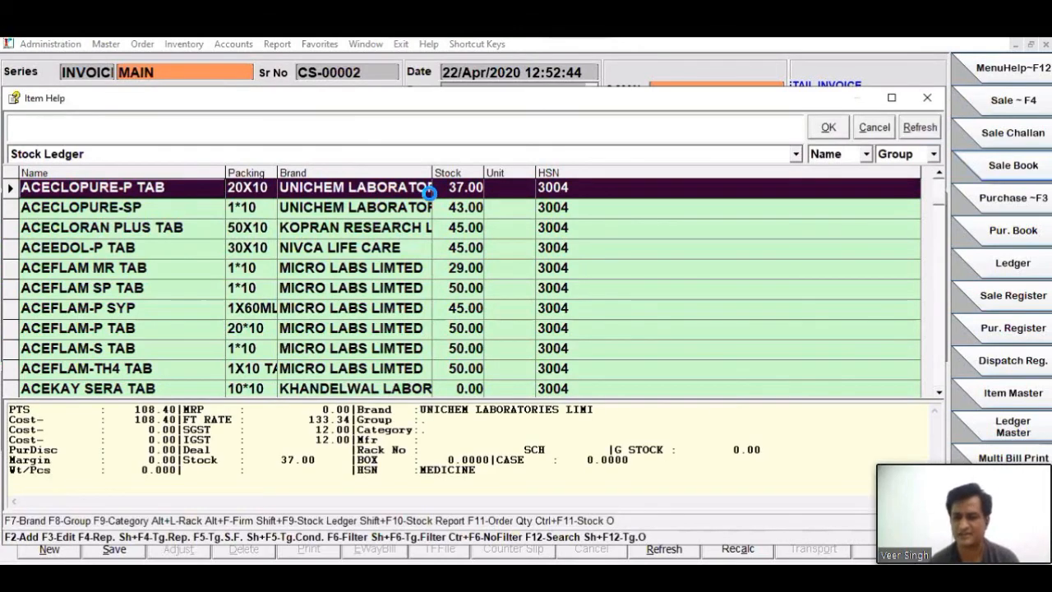
# - Bill ACECLORAN PLUS TAB with quantity 1 on the next counter sale and save it
pyautogui.press('Down')
pyautogui.press('Down')
pyautogui.press('Return')
pyautogui.write('1')
pyautogui.press('Return')
pyautogui.press('Return')
pyautogui.press('Return')
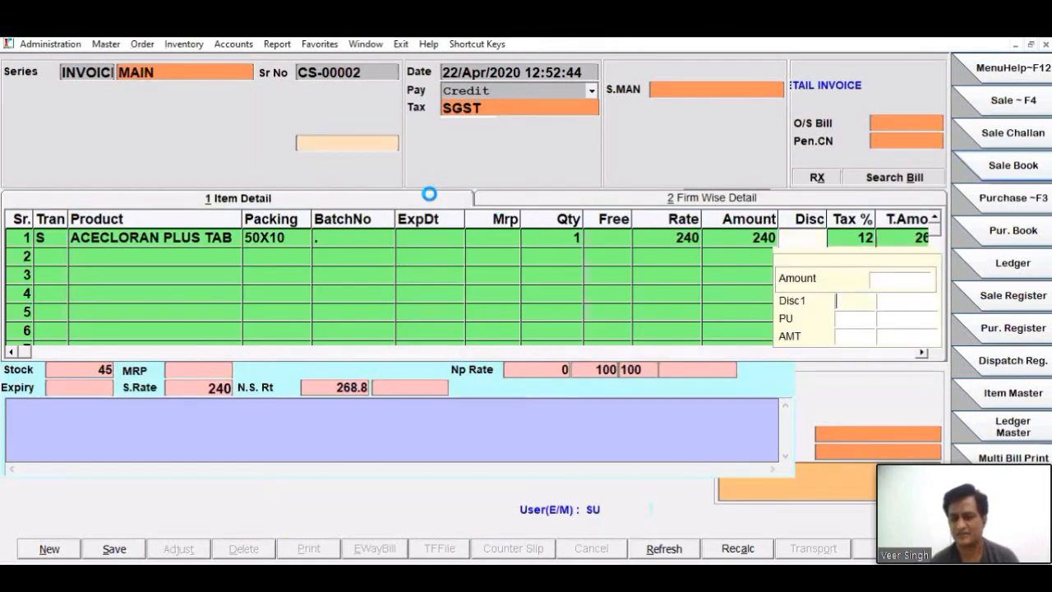
pyautogui.press('Return')
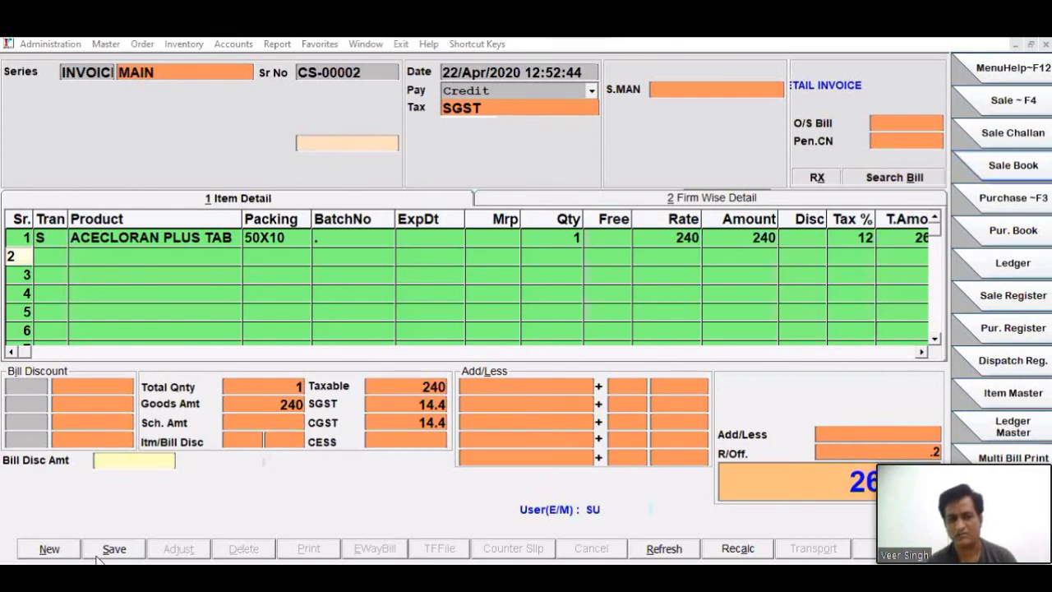
pyautogui.click(124, 552)
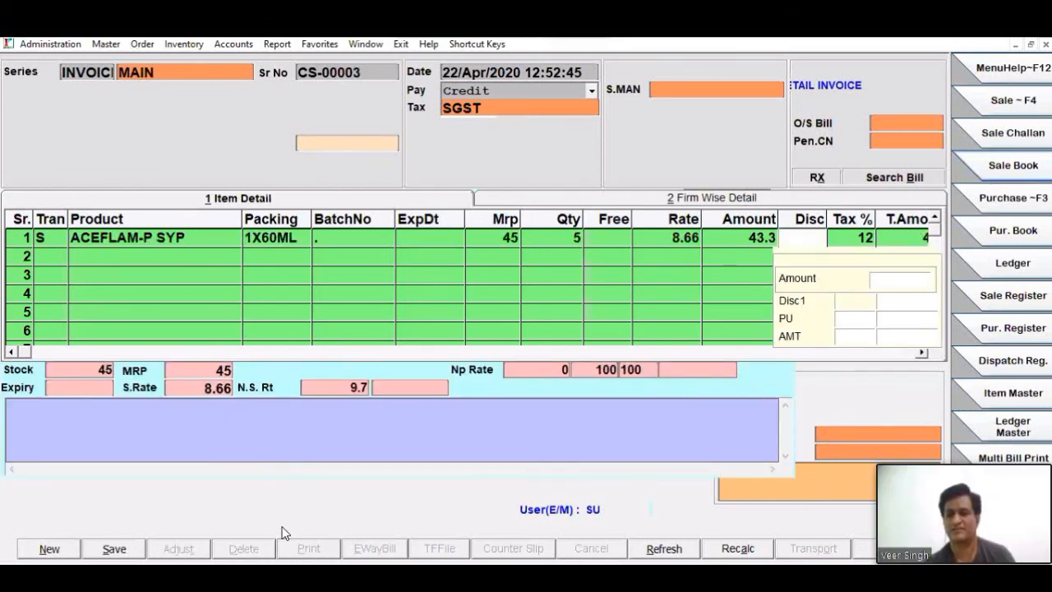
# - Save the counter sale for 5 of ACEFLAM-P SYP and close the Counter Sale entry
pyautogui.hotkey('alt', 's')
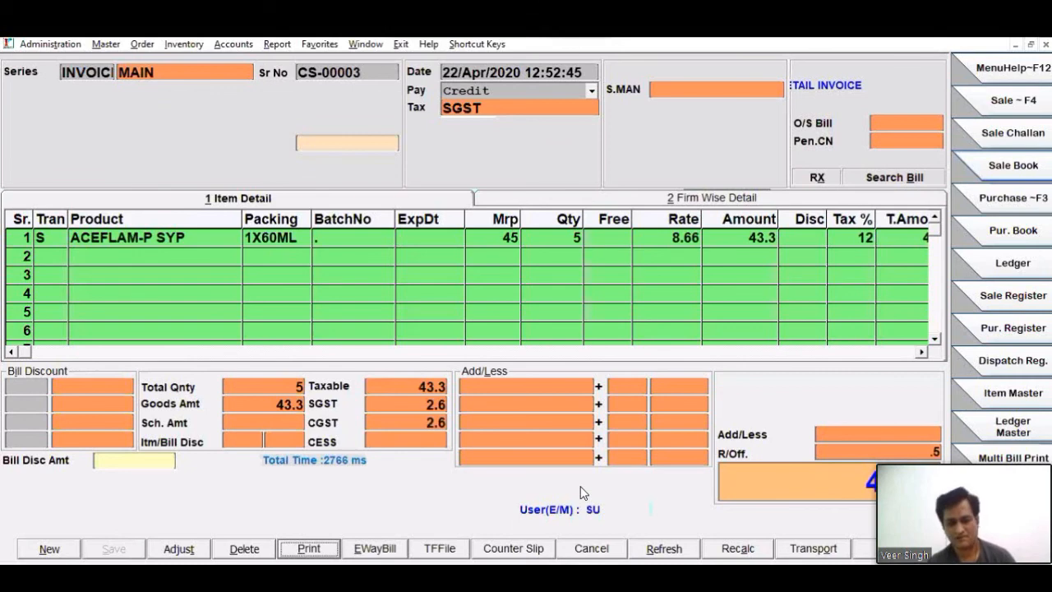
pyautogui.press('Escape')
pyautogui.press('Return')
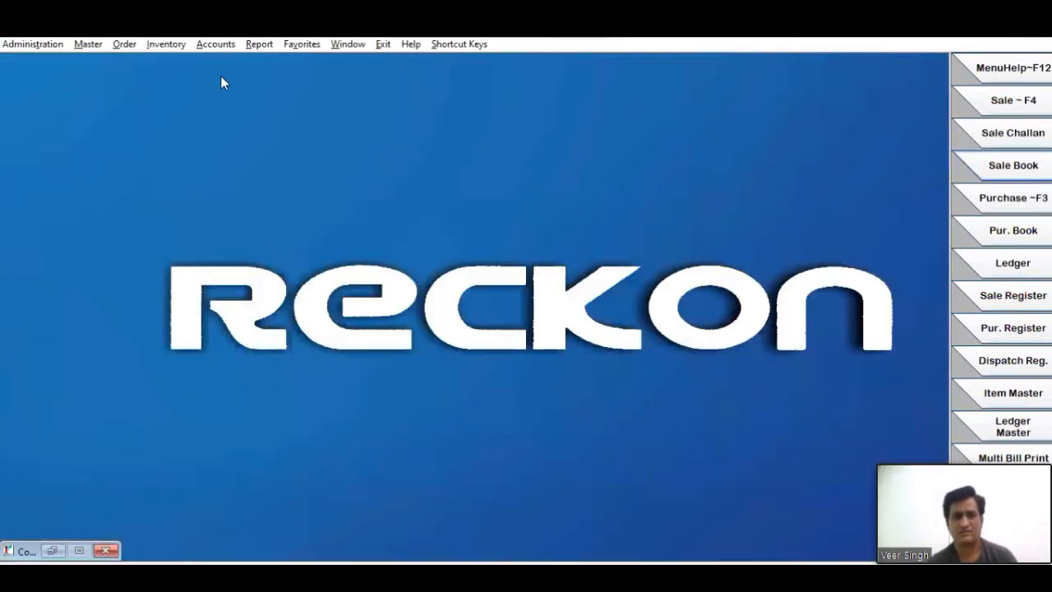
# - Open Bill History for sales, include the BarCode column, and load the invoice records
pyautogui.click(197, 48)
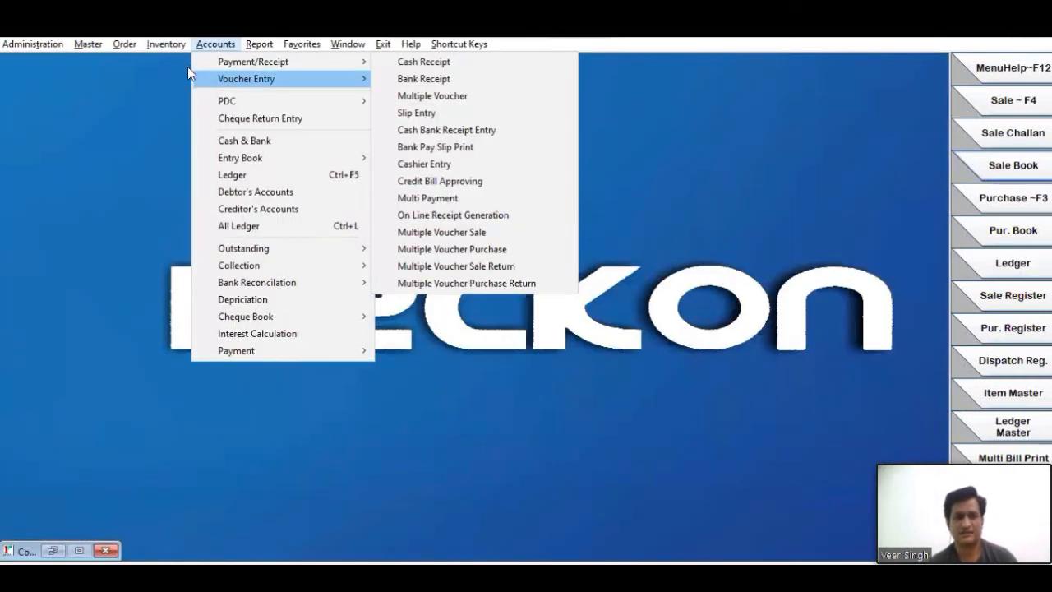
pyautogui.moveTo(171, 46)
pyautogui.moveTo(313, 66)
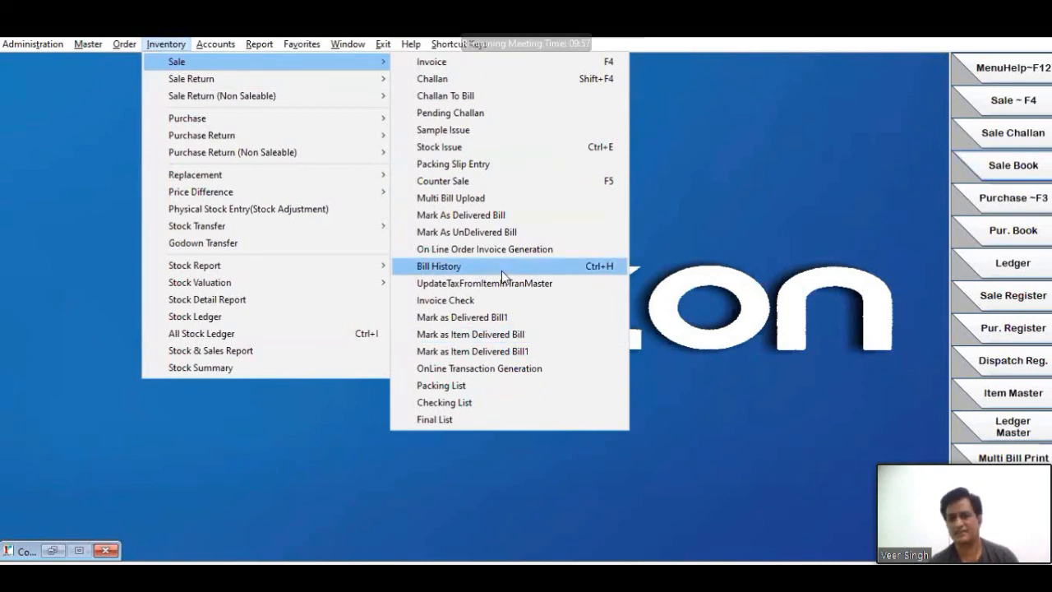
pyautogui.click(502, 274)
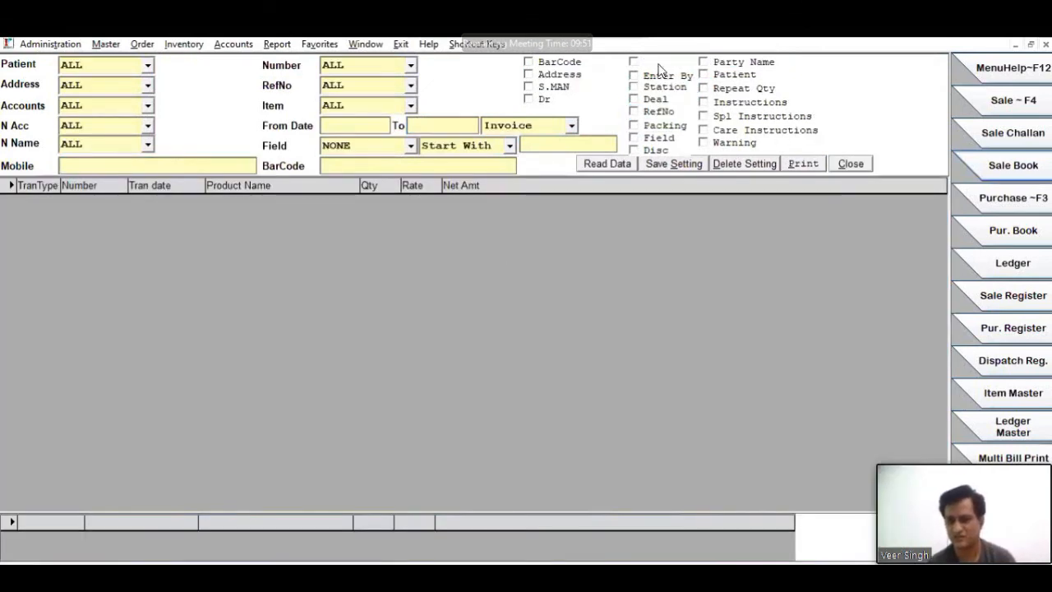
pyautogui.click(567, 64)
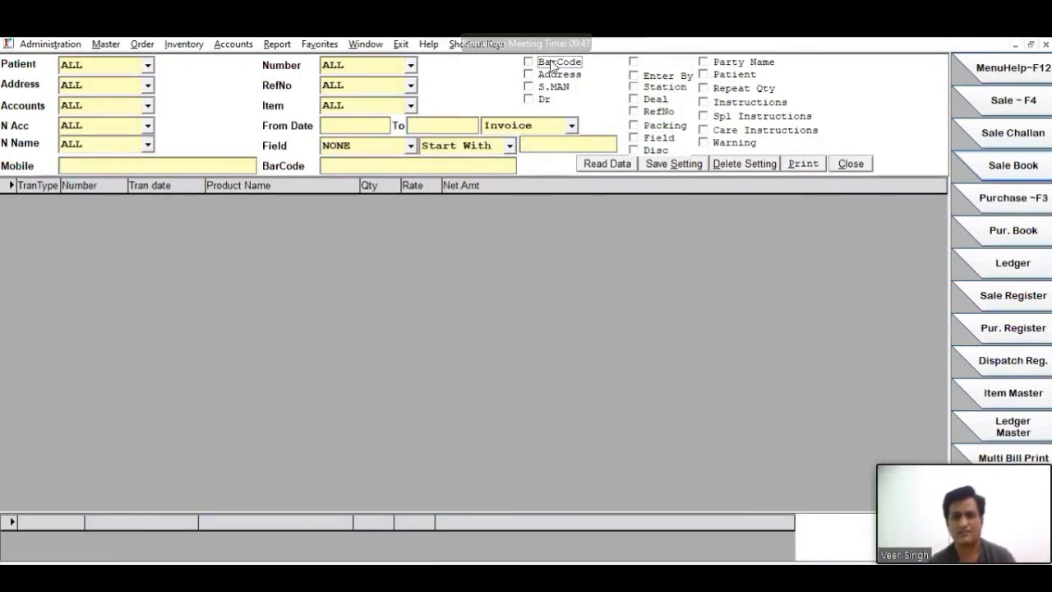
pyautogui.click(119, 166)
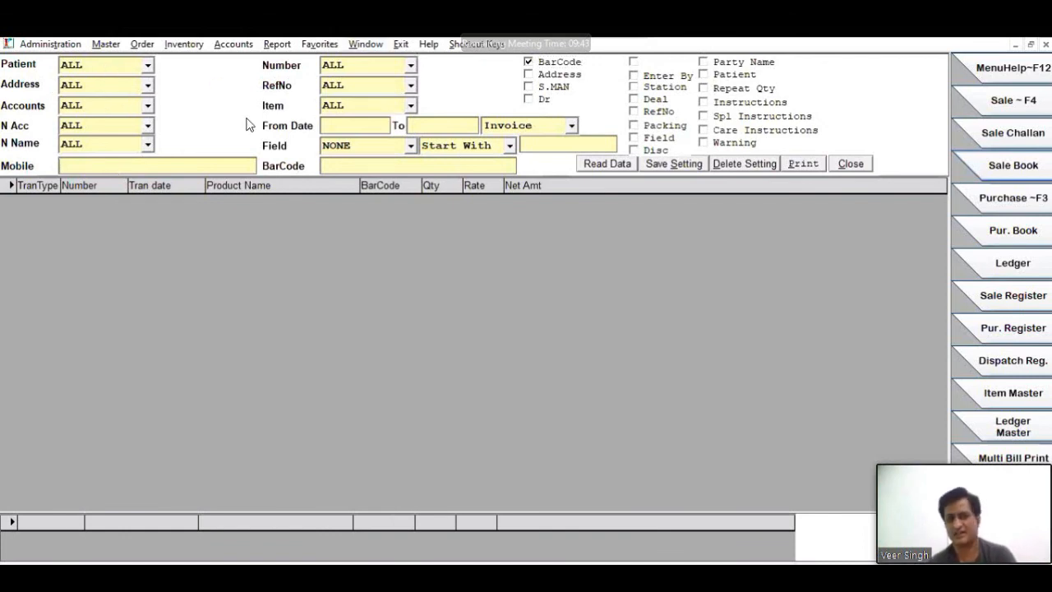
pyautogui.click(615, 164)
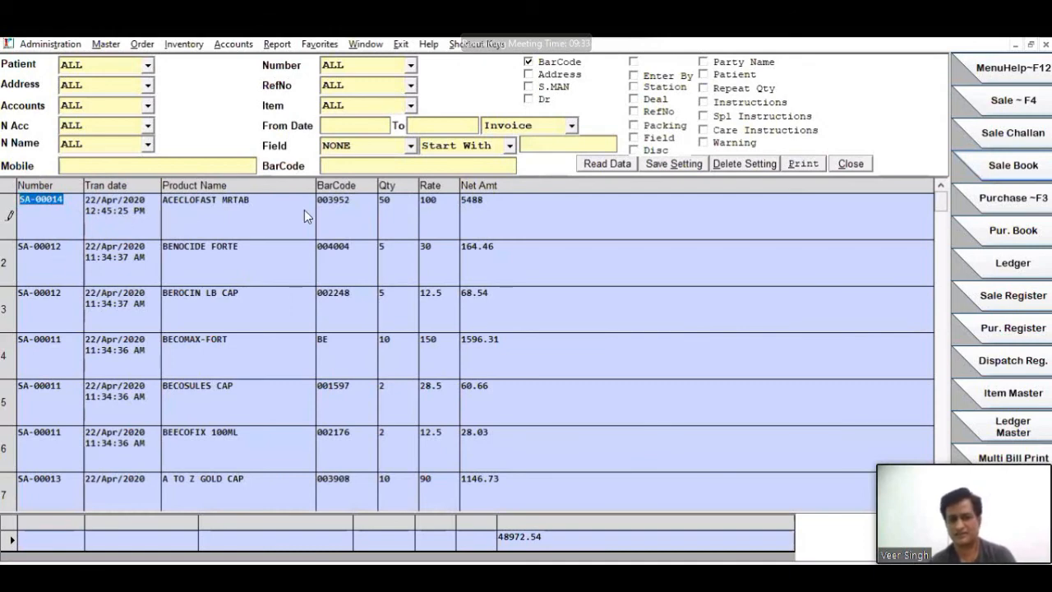
# - Add the Disc, Field, Packing, RefNo, Deal, Station, Dr and Party Name columns to the bill history and examine its rows
pyautogui.click(126, 166)
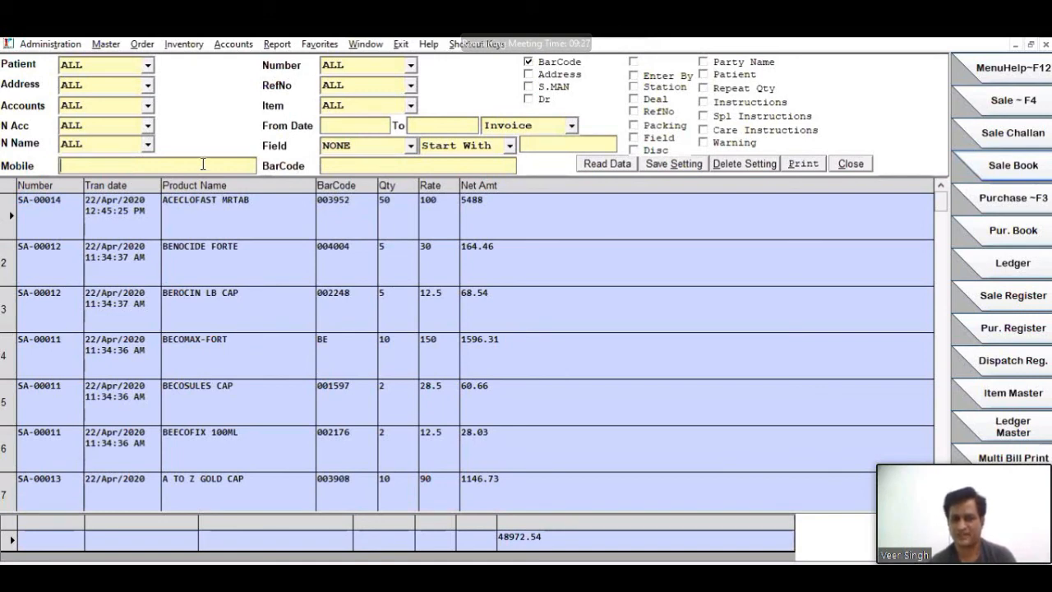
pyautogui.click(655, 150)
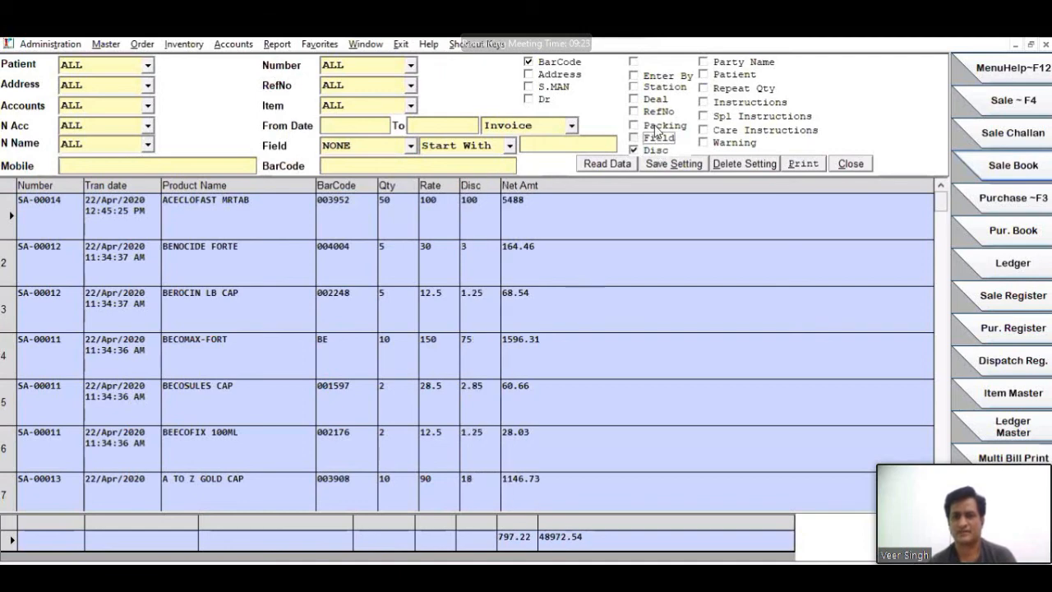
pyautogui.click(657, 137)
pyautogui.click(657, 125)
pyautogui.click(658, 111)
pyautogui.click(655, 98)
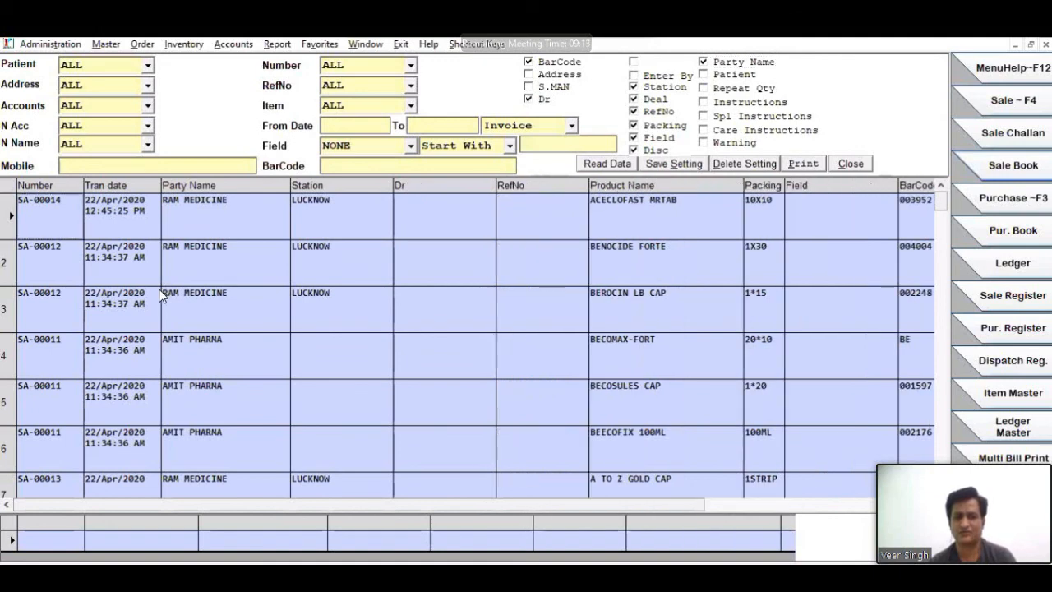
pyautogui.scroll(-9, 162, 296)
pyautogui.scroll(9, 162, 296)
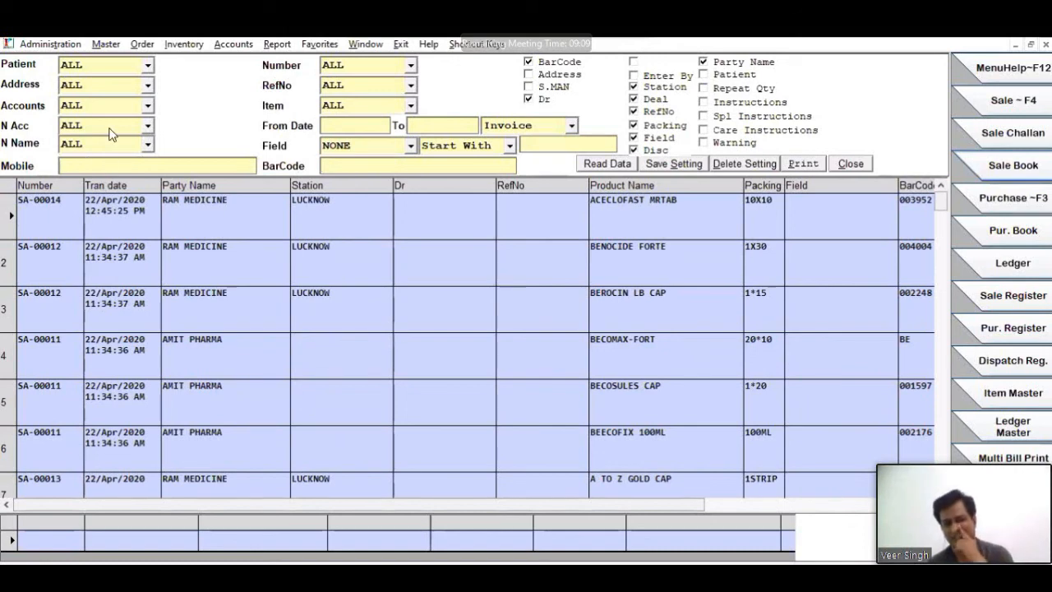
# - Filter the bill history to patients like "JJ" and reload the records
pyautogui.click(99, 69)
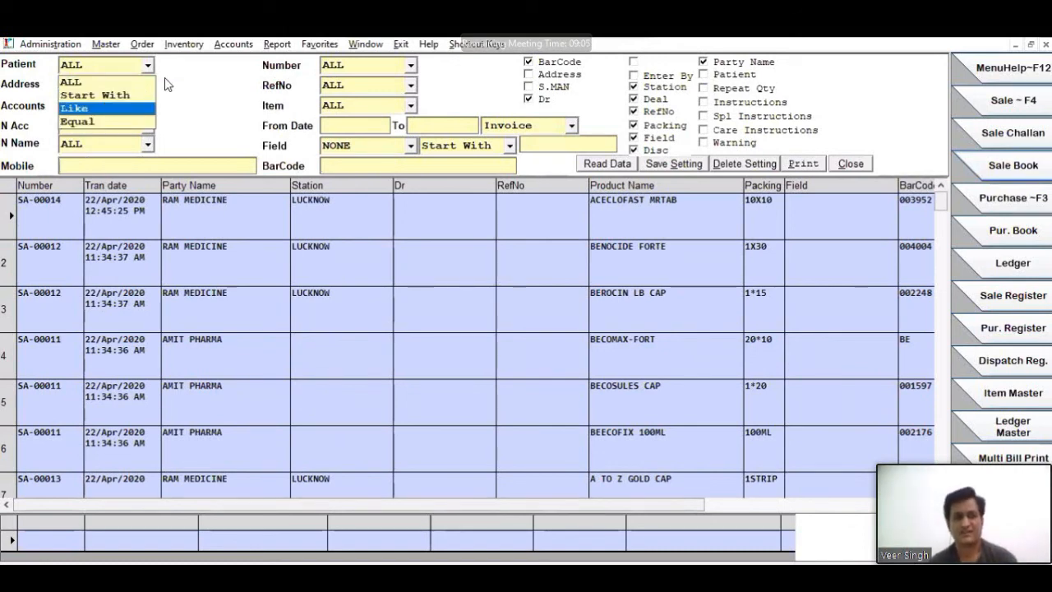
pyautogui.click(101, 102)
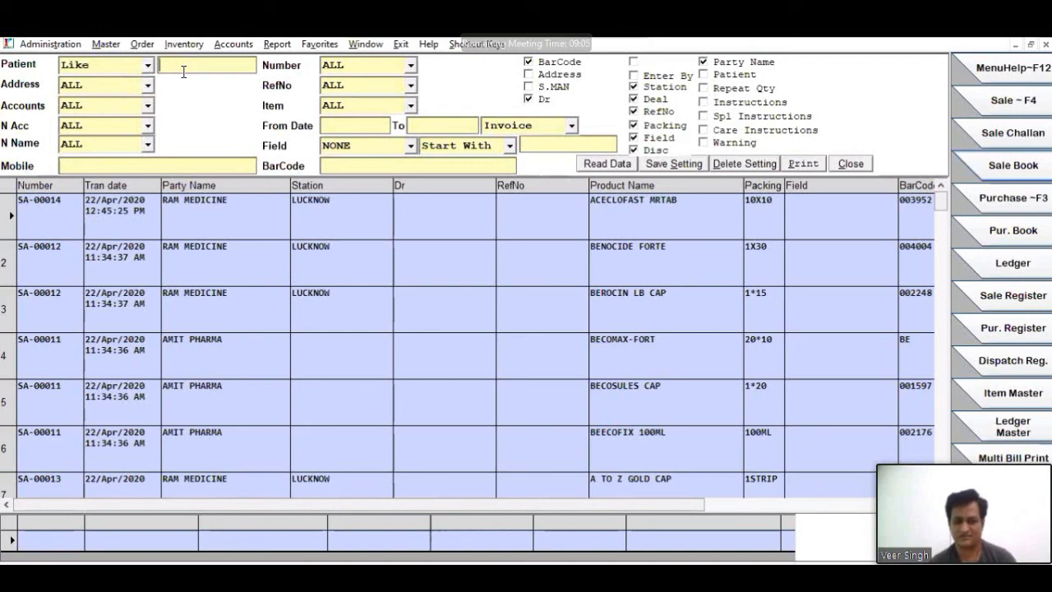
pyautogui.write('JJ')
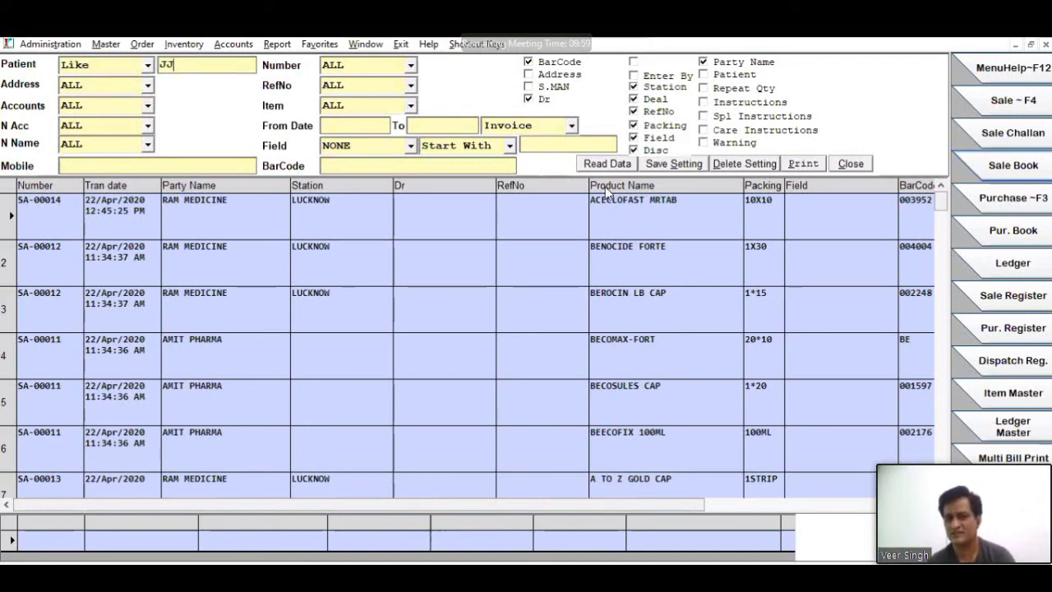
pyautogui.click(599, 164)
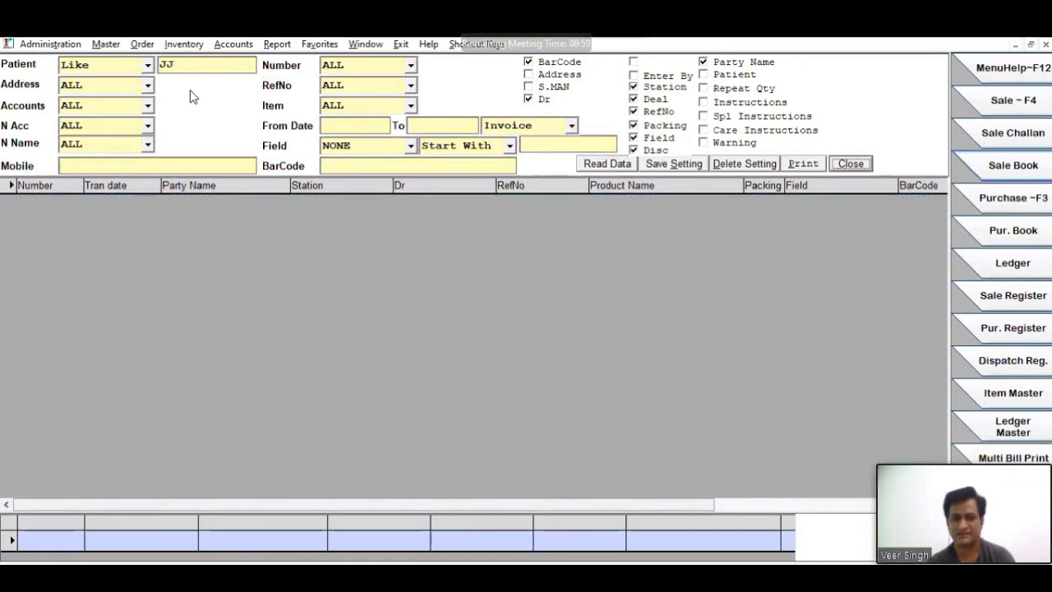
# - Reset the Patient filter to ALL and, after checking the Accounts filter choices, close Bill History
pyautogui.click(147, 66)
pyautogui.click(115, 82)
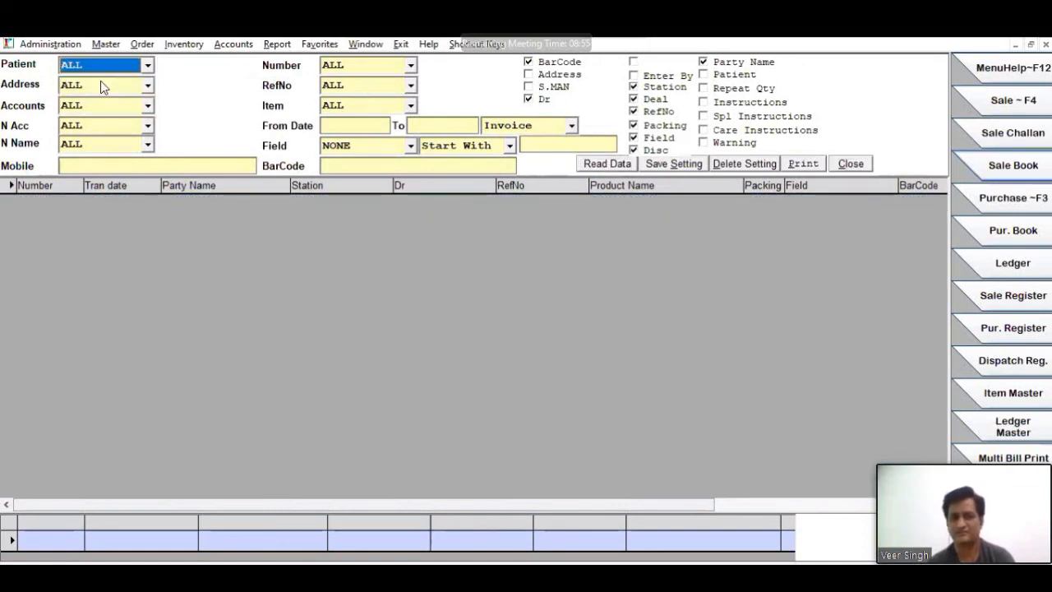
pyautogui.click(106, 109)
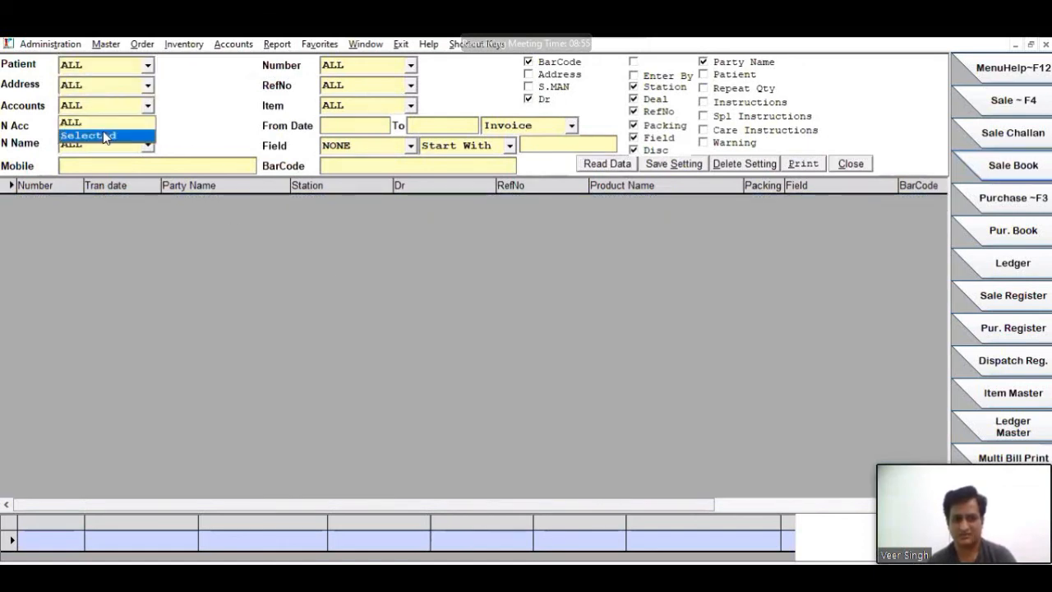
pyautogui.click(199, 101)
pyautogui.press('Escape')
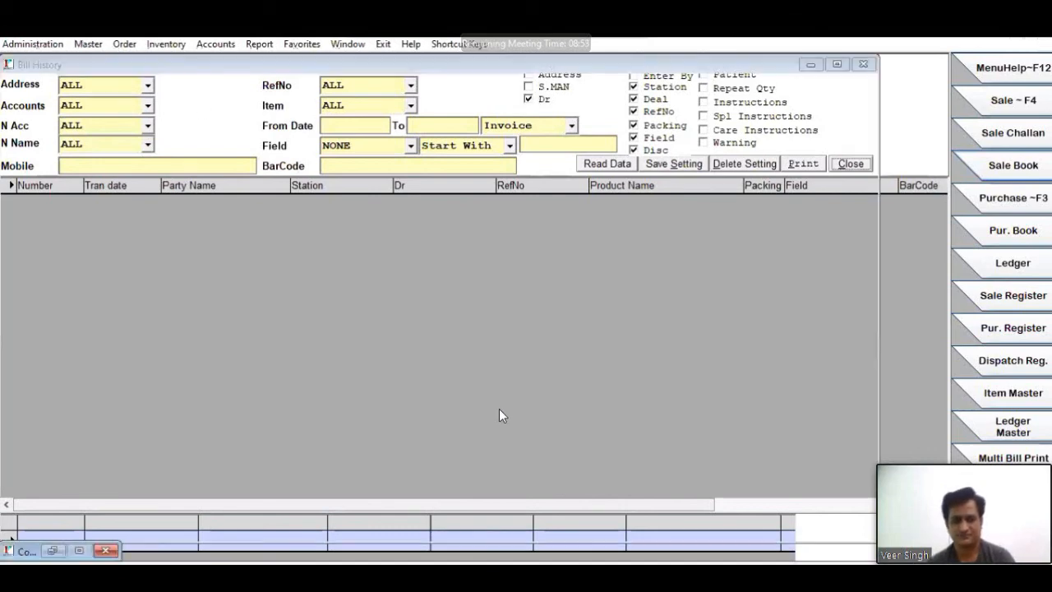